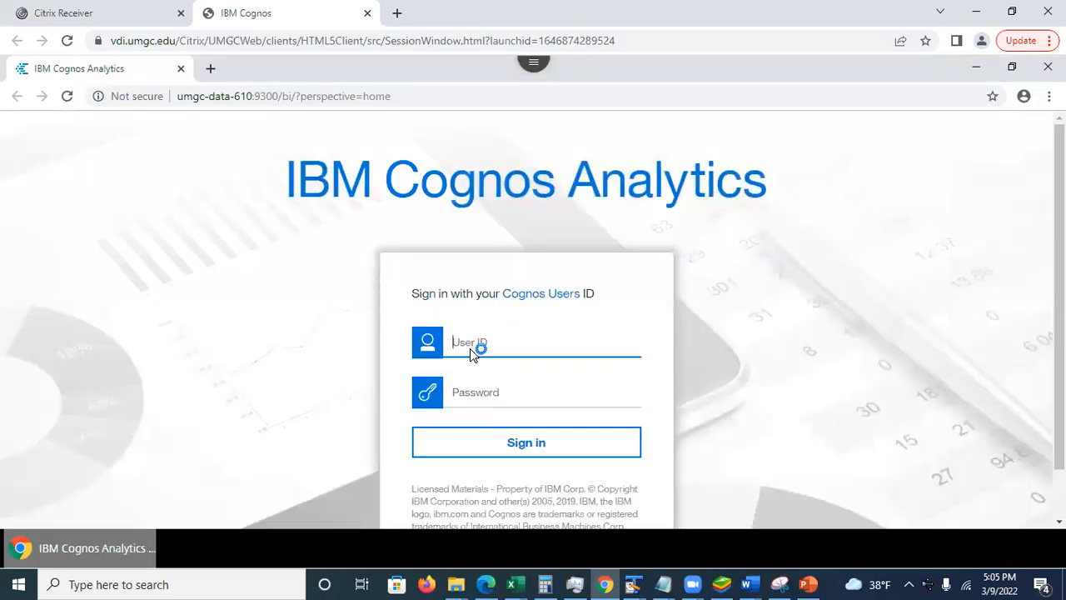
# Step: Sign in to IBM Cognos Analytics with the user ID and the account password
pyautogui.write('demo3')
pyautogui.click(478, 386)
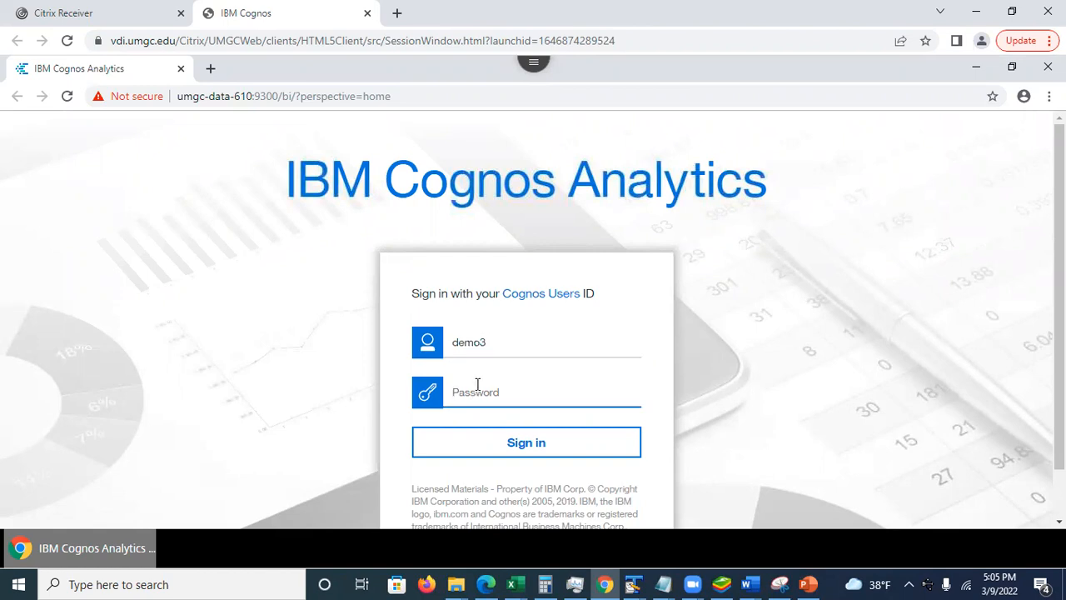
pyautogui.write('••••••••')
pyautogui.click(485, 454)
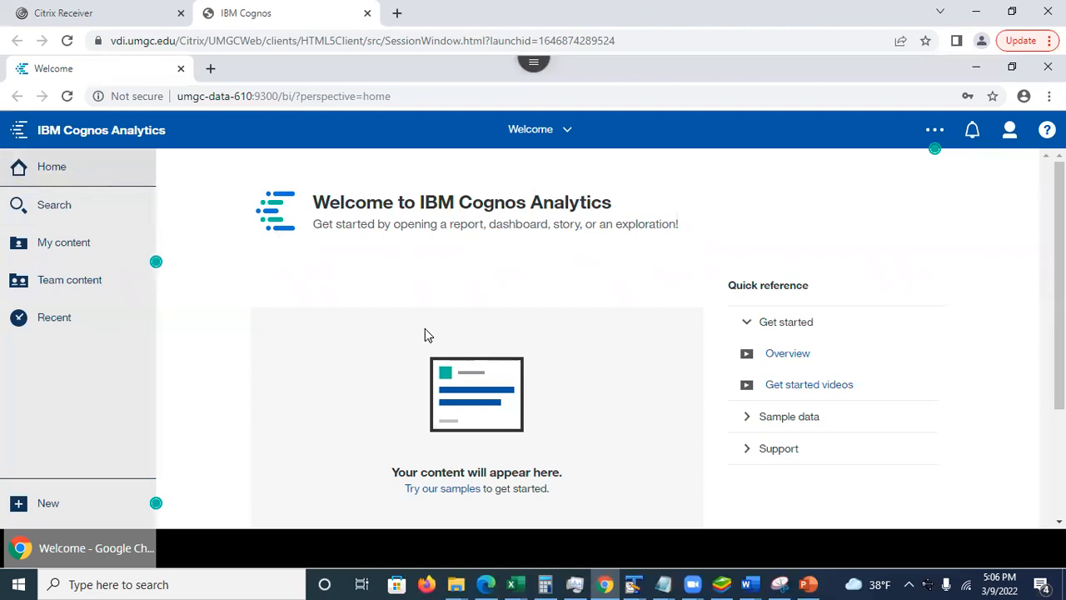
# Step: Examine My content and the Getting Started, Assignment 2, Assignment 3 and 4, and Walk-through Data folders under the team's DATA 610 Data for Assignments
pyautogui.click(64, 255)
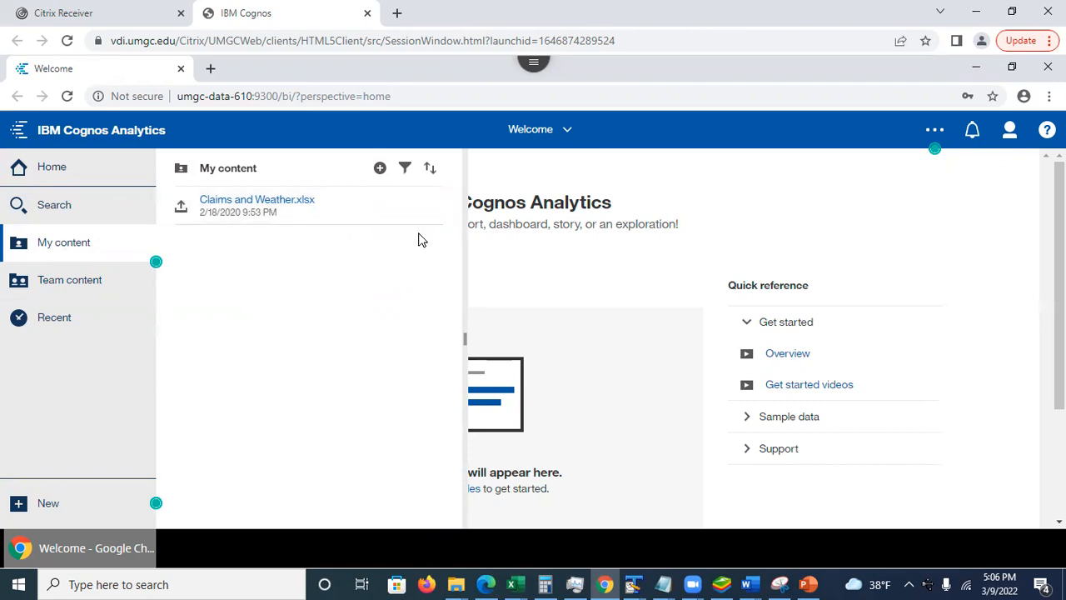
pyautogui.click(510, 259)
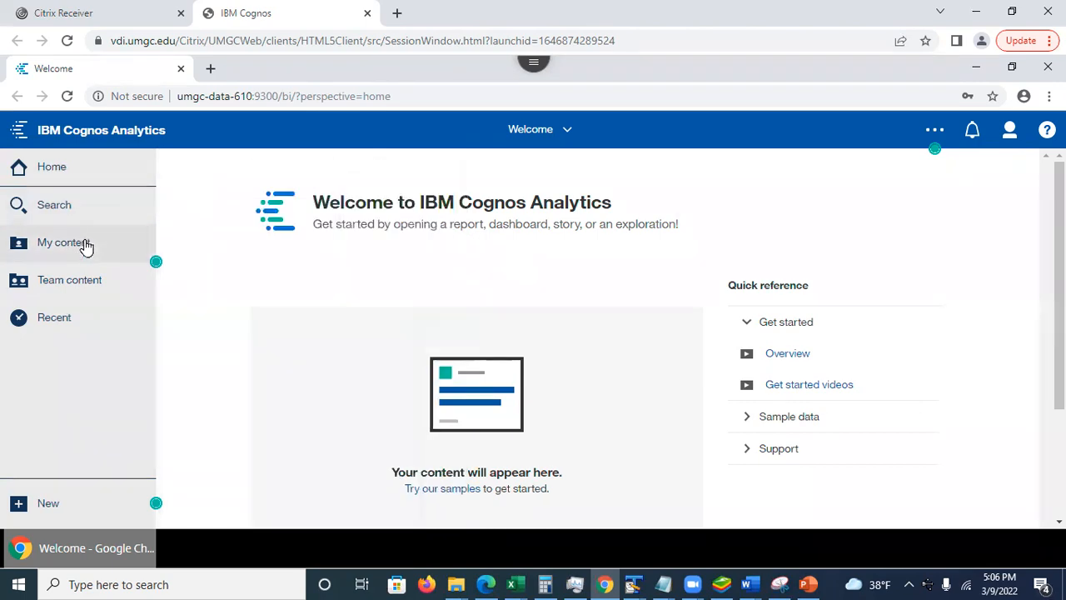
pyautogui.click(72, 287)
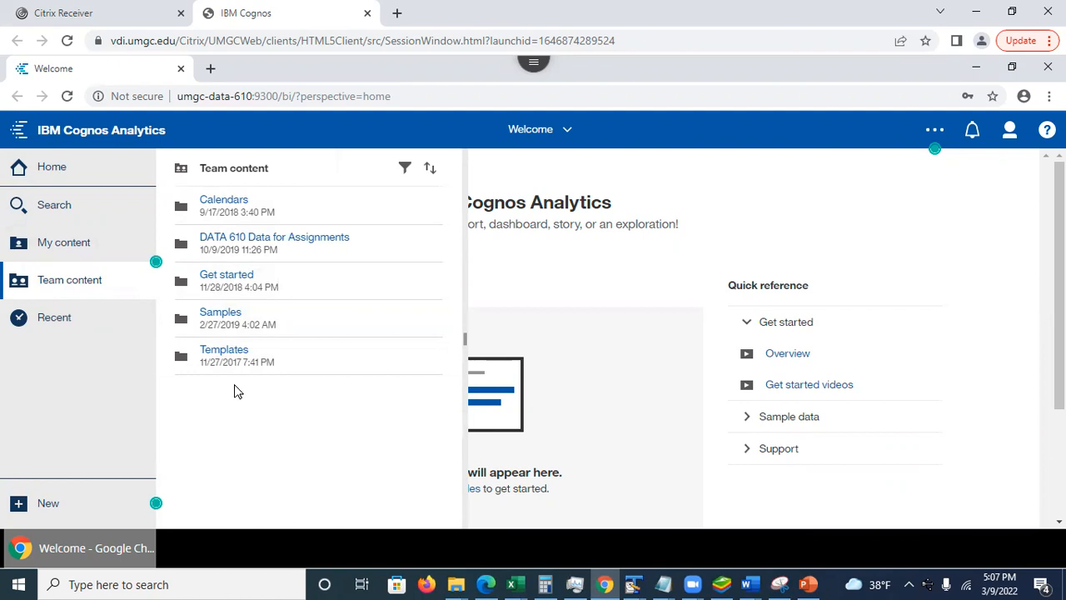
pyautogui.click(245, 241)
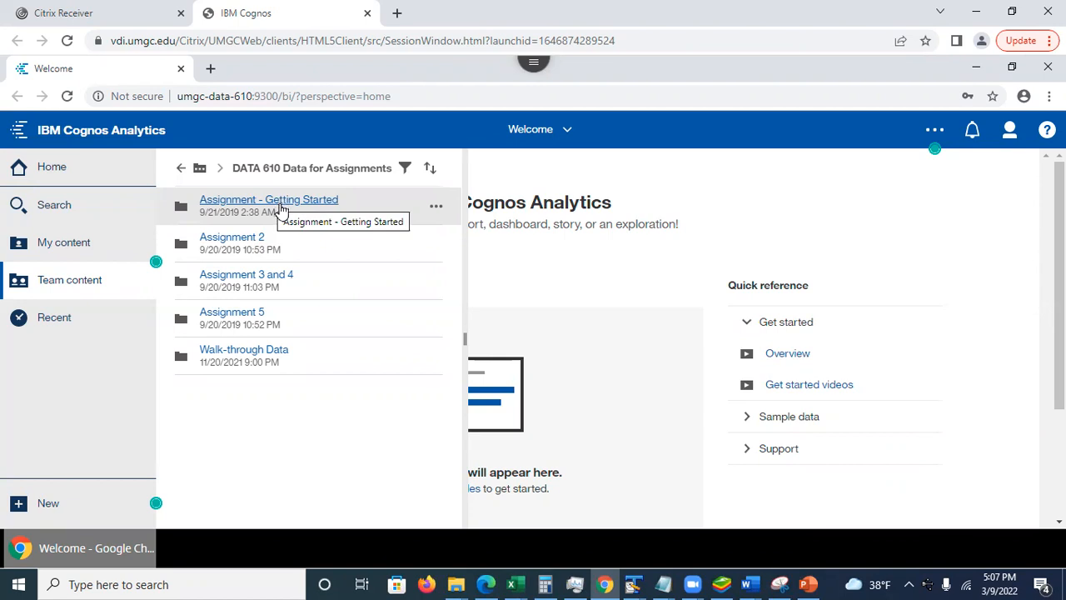
pyautogui.click(277, 204)
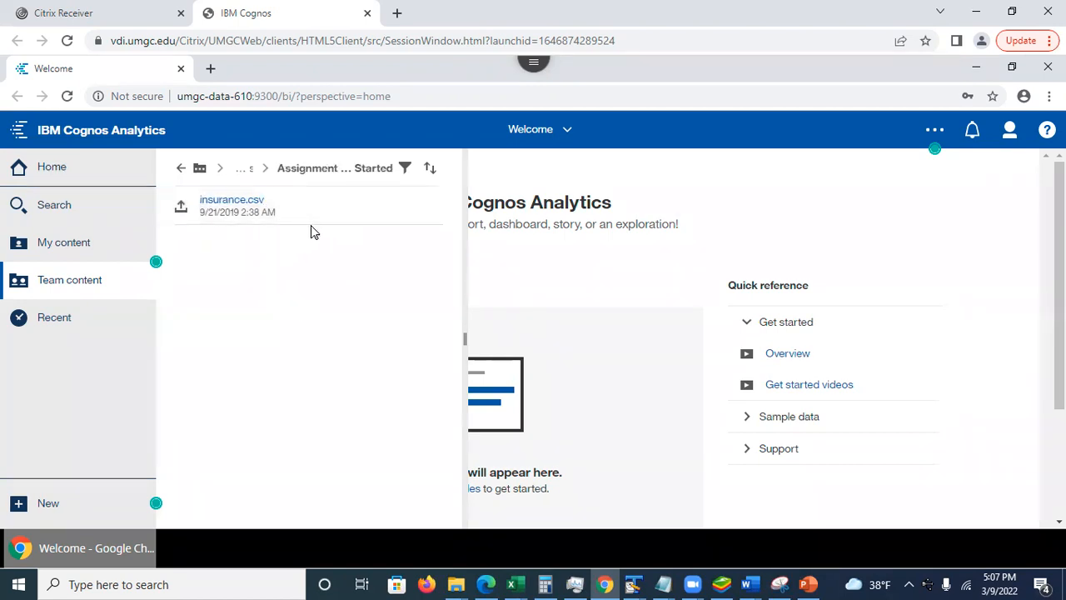
pyautogui.click(180, 168)
pyautogui.click(230, 244)
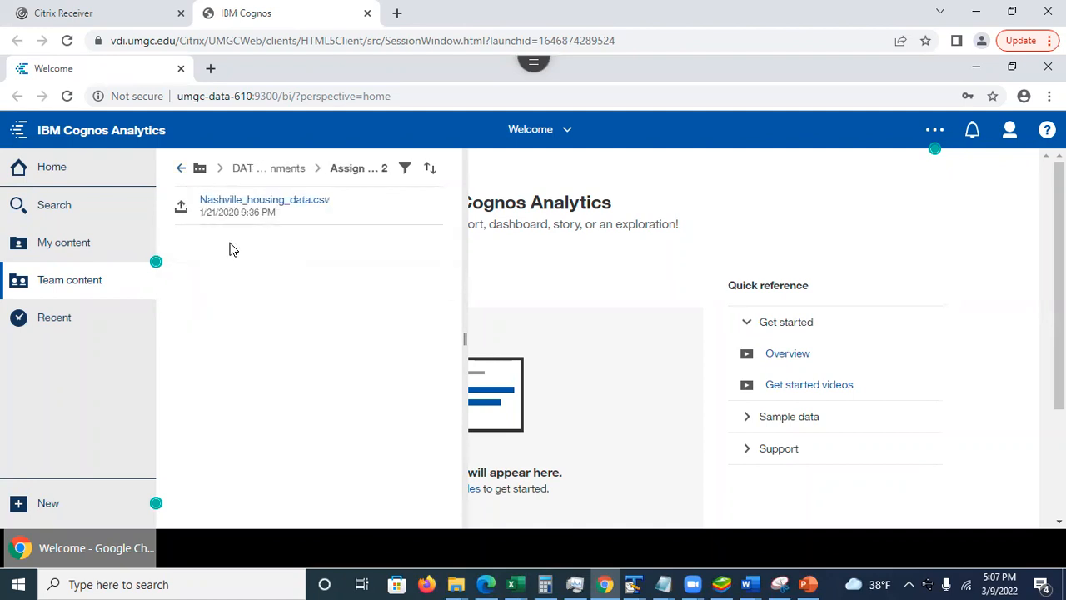
pyautogui.click(182, 169)
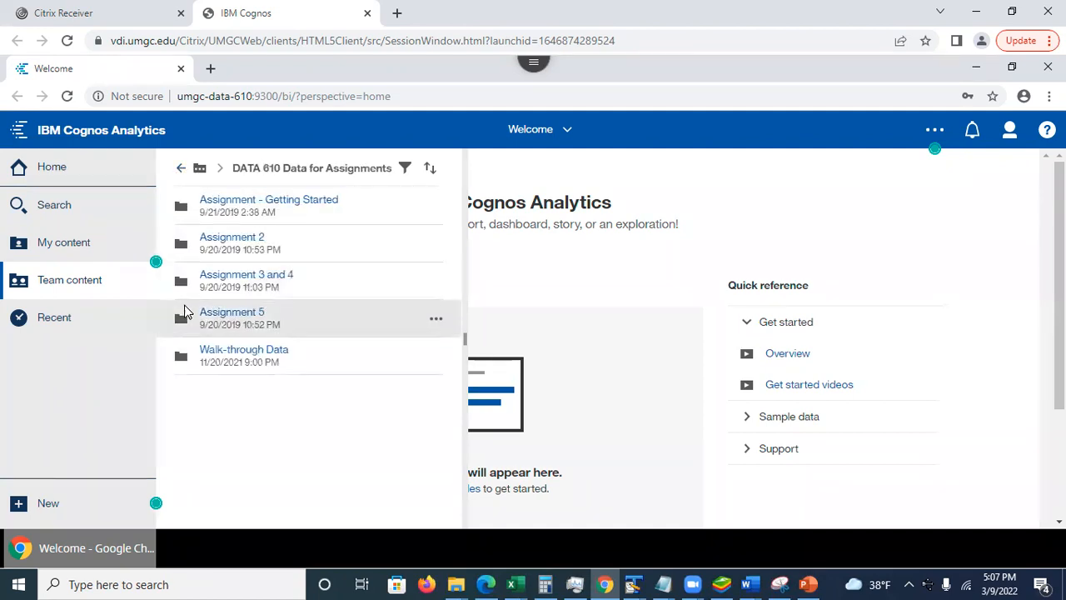
pyautogui.click(240, 282)
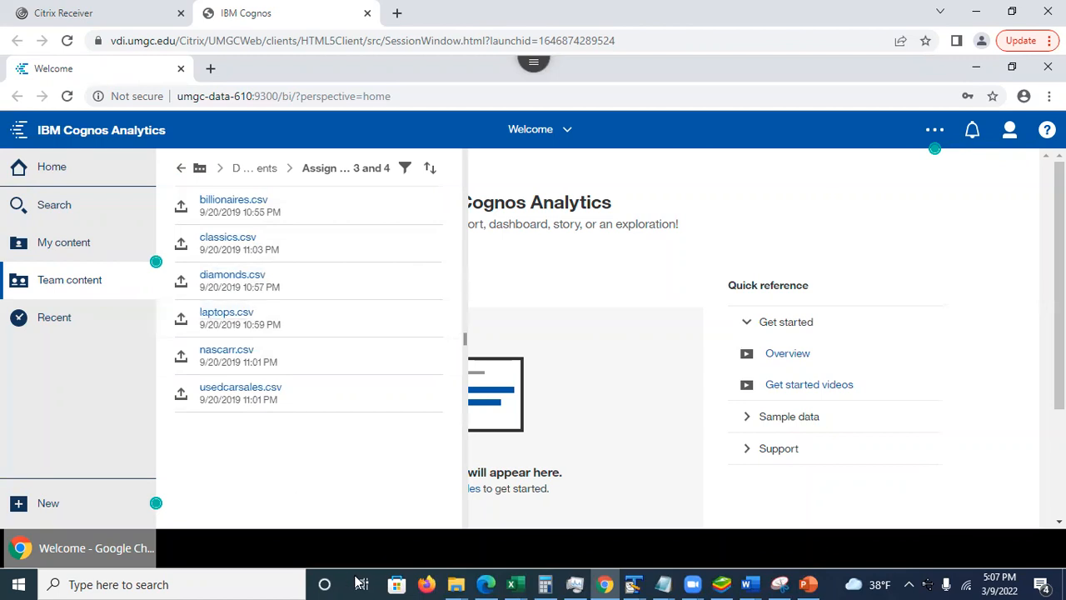
pyautogui.click(181, 168)
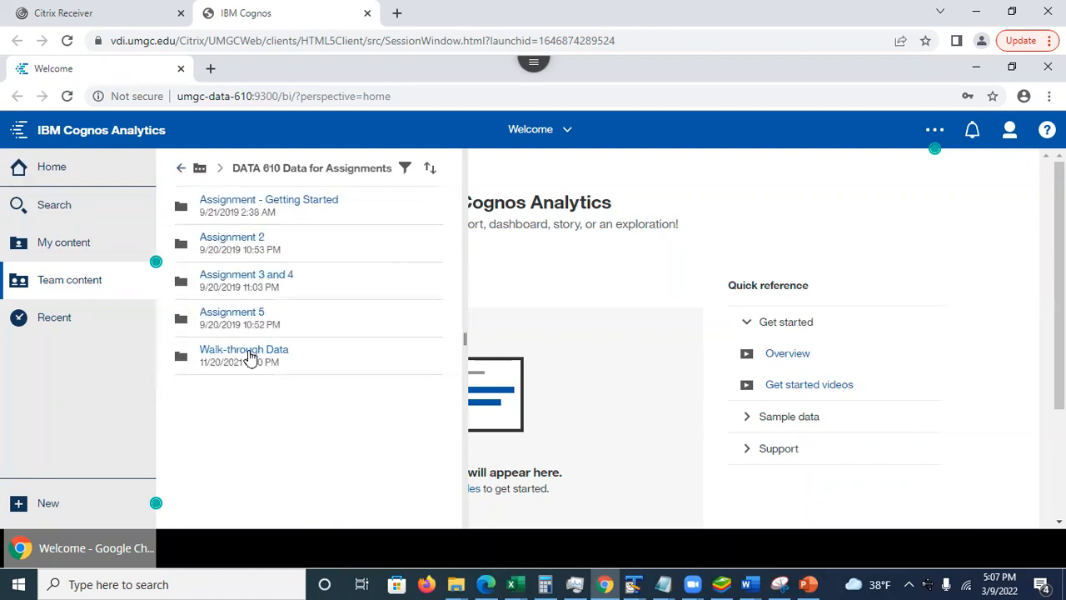
pyautogui.click(252, 356)
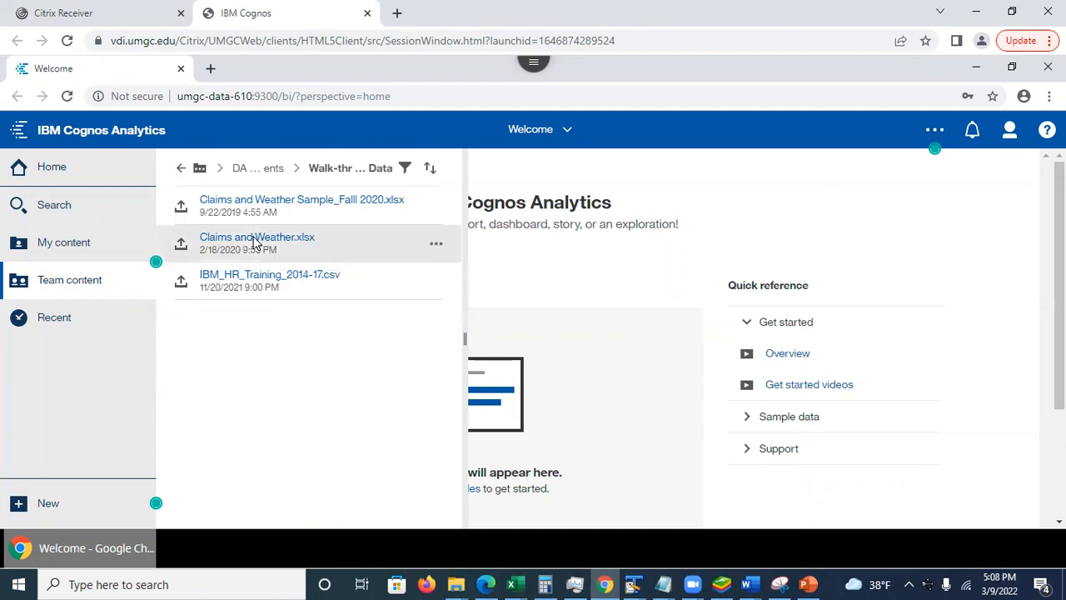
pyautogui.click(182, 171)
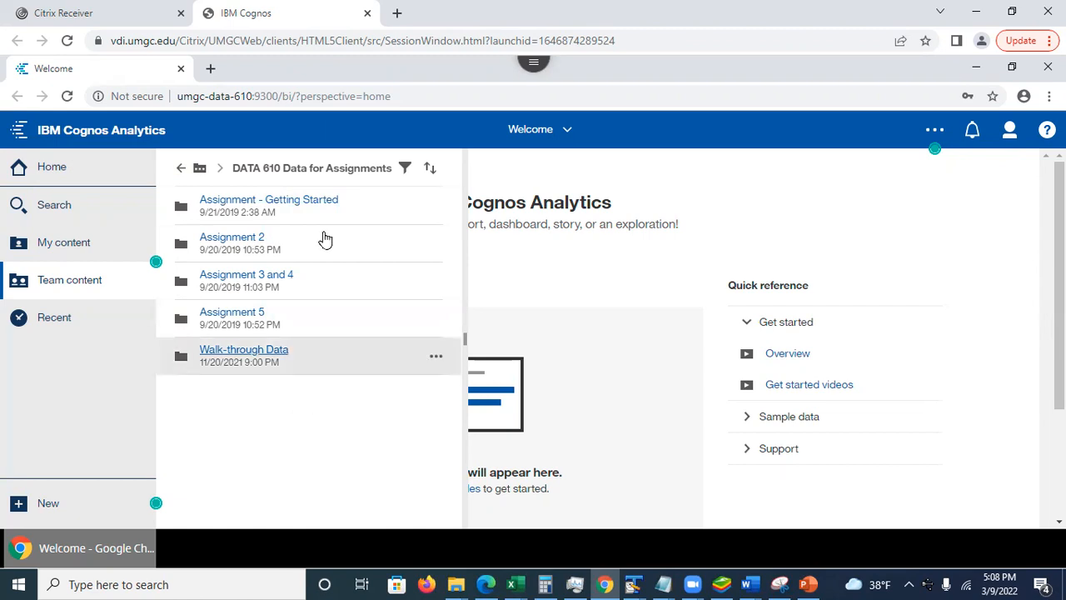
# Step: Copy insurance.csv from the Assignment - Getting Started folder into My content and view the destination
pyautogui.click(293, 207)
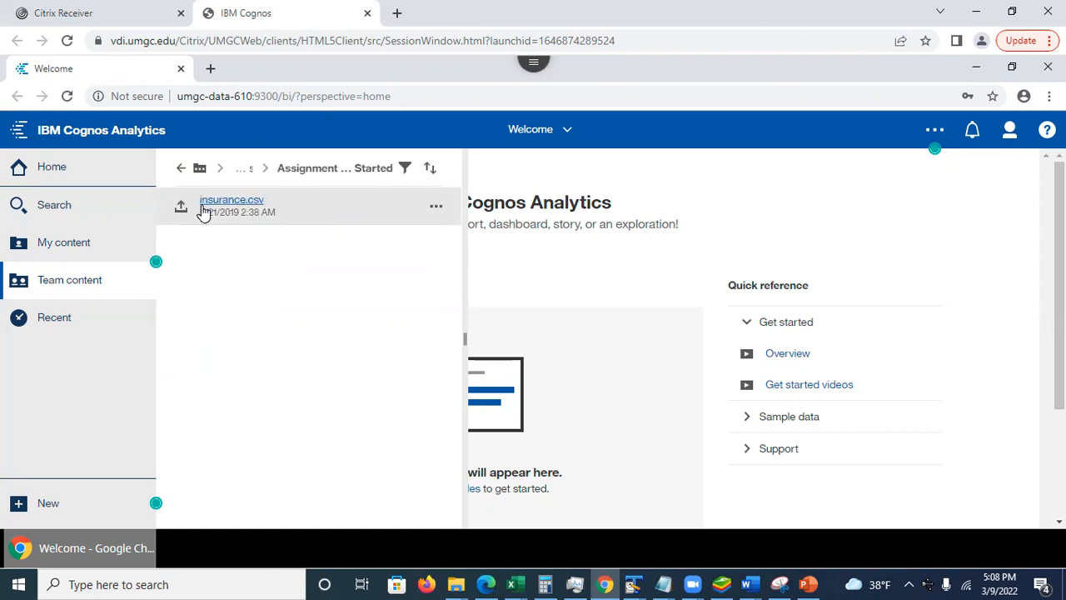
pyautogui.click(437, 210)
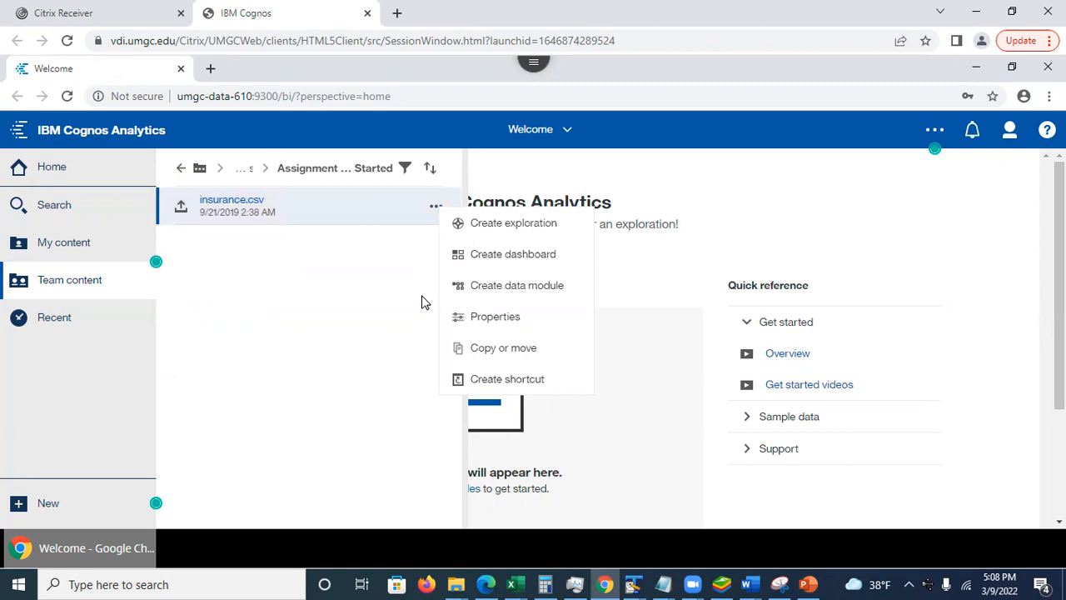
pyautogui.click(515, 348)
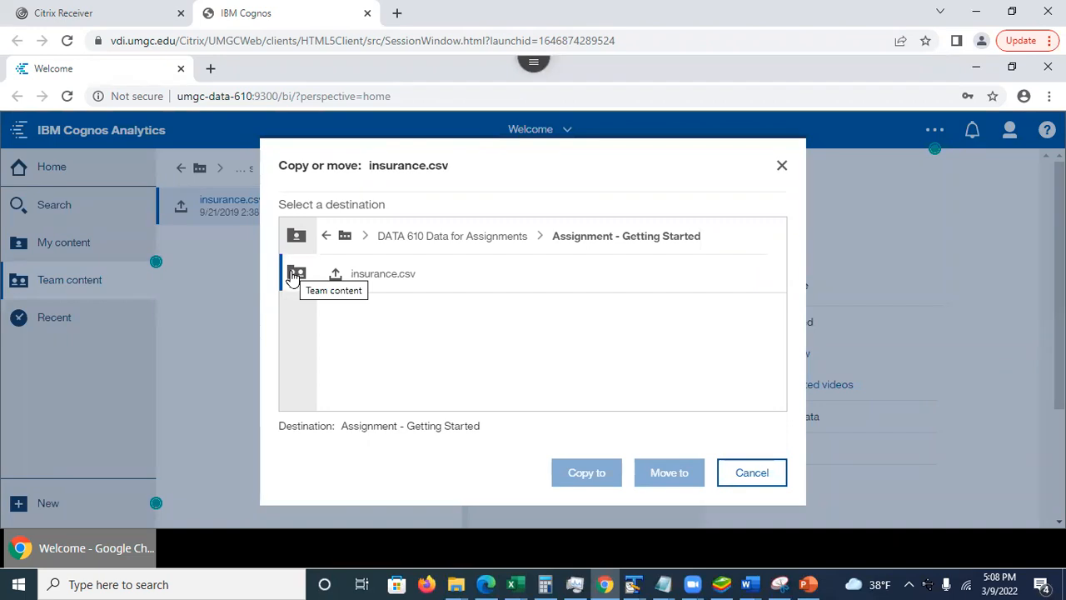
pyautogui.click(295, 237)
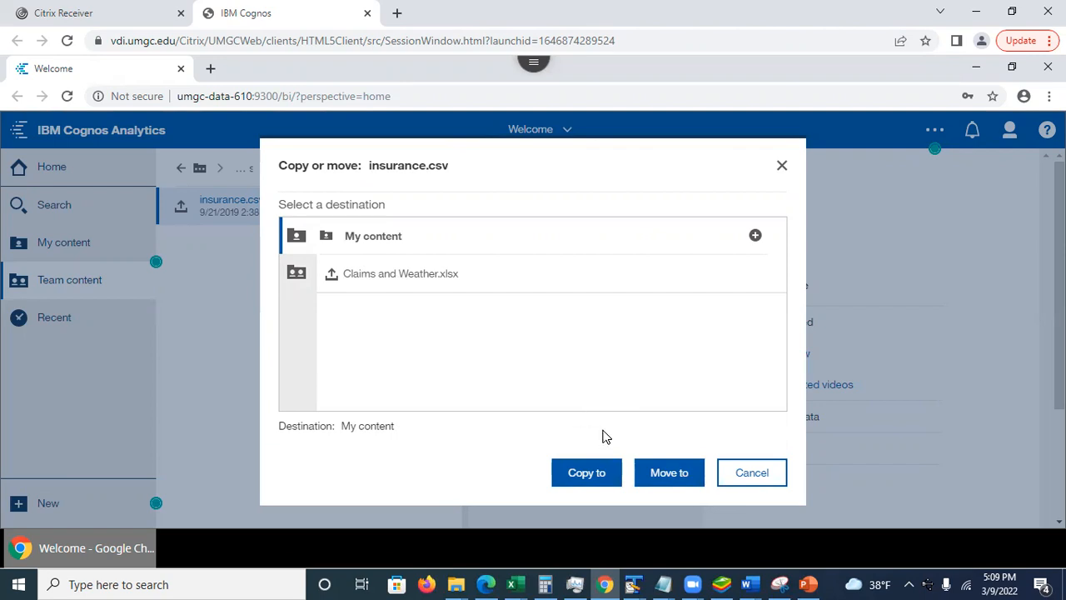
pyautogui.click(581, 474)
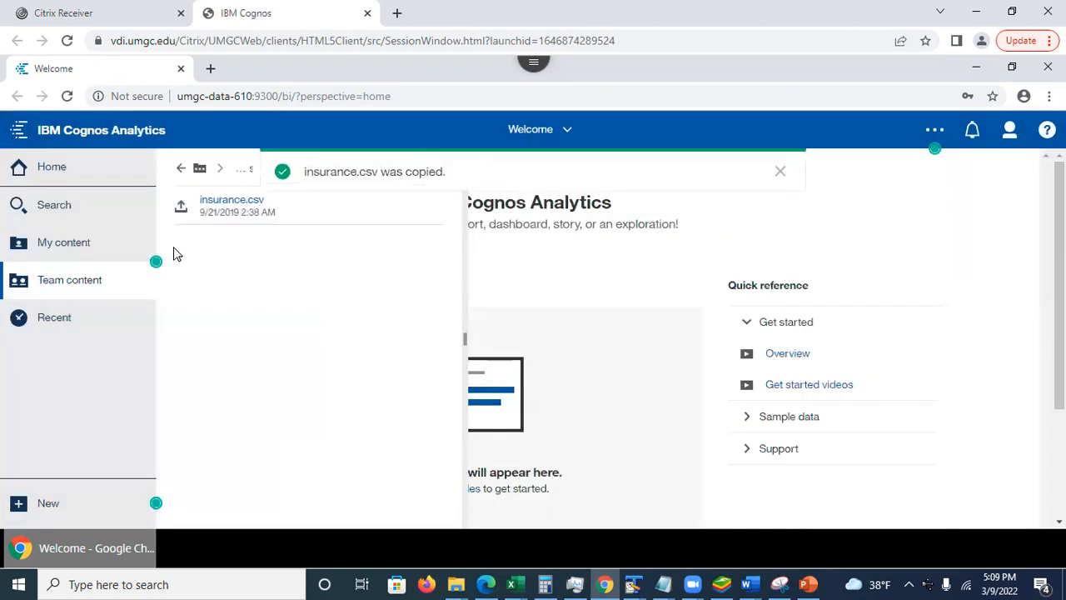
pyautogui.click(55, 243)
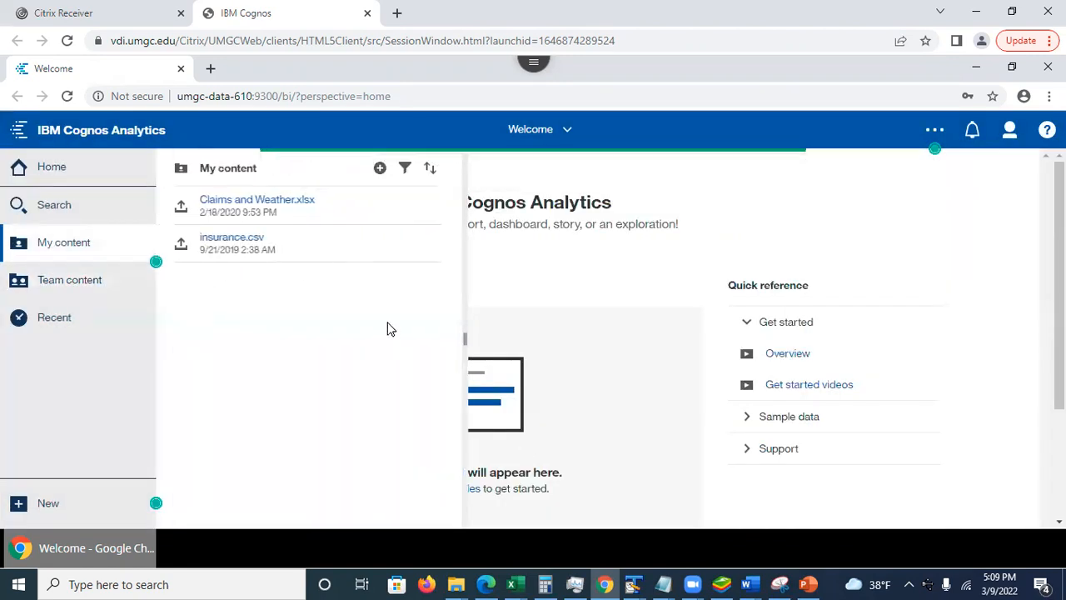
pyautogui.moveTo(425, 255)
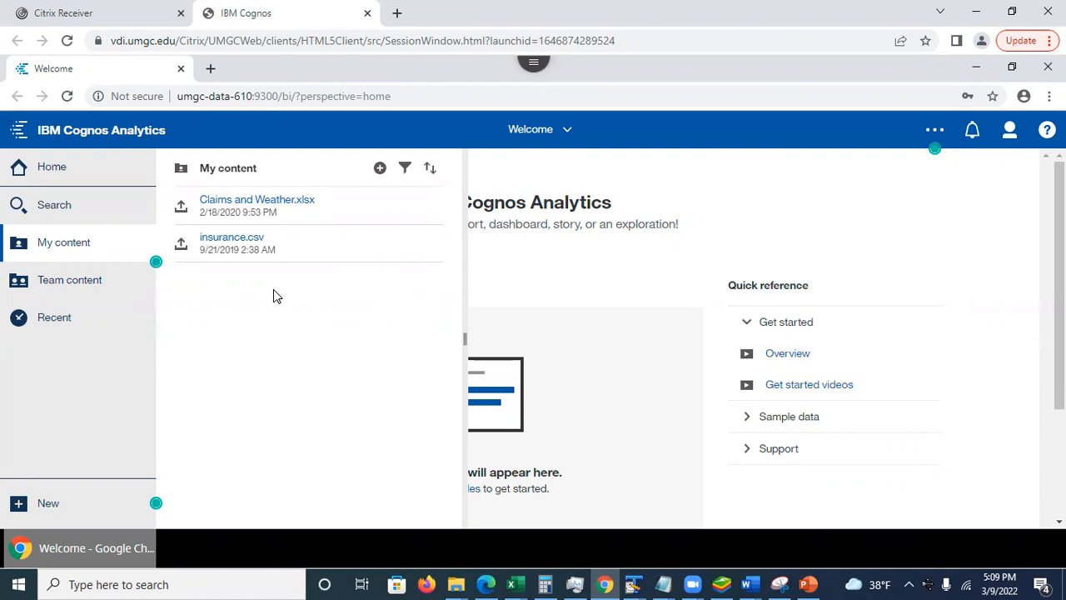
# Step: Search all data for "weather", look over the results, and check the recently viewed content
pyautogui.click(75, 327)
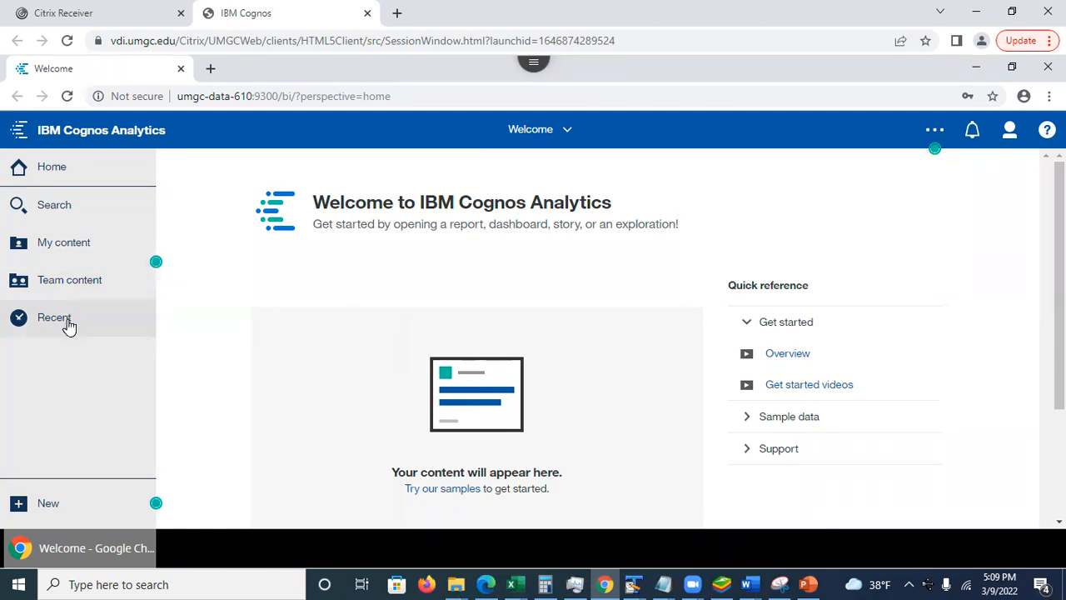
pyautogui.click(52, 208)
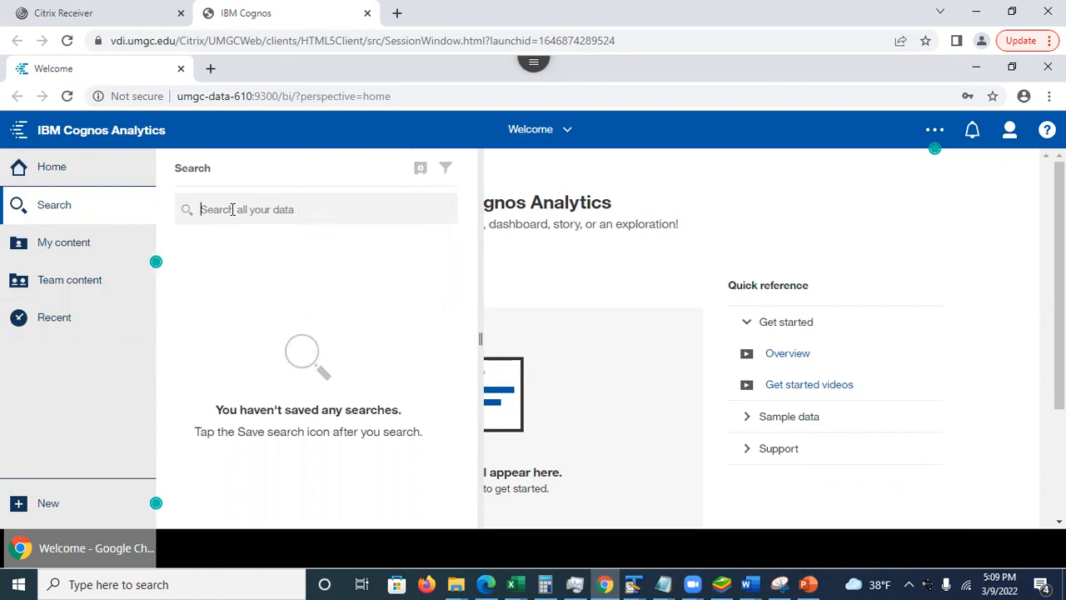
pyautogui.write('weather')
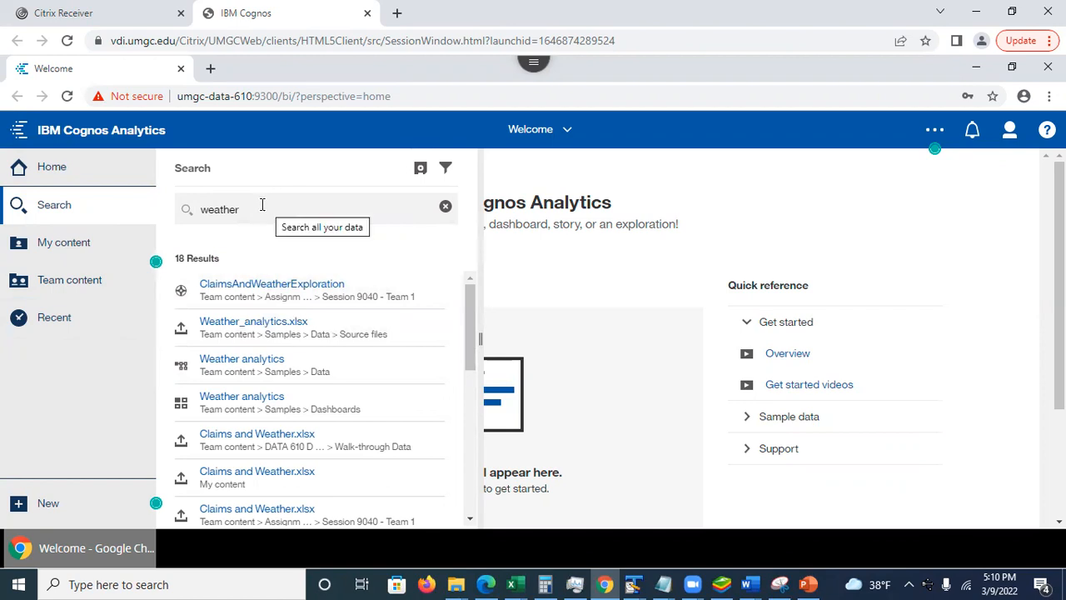
pyautogui.scroll(-5, 466, 327)
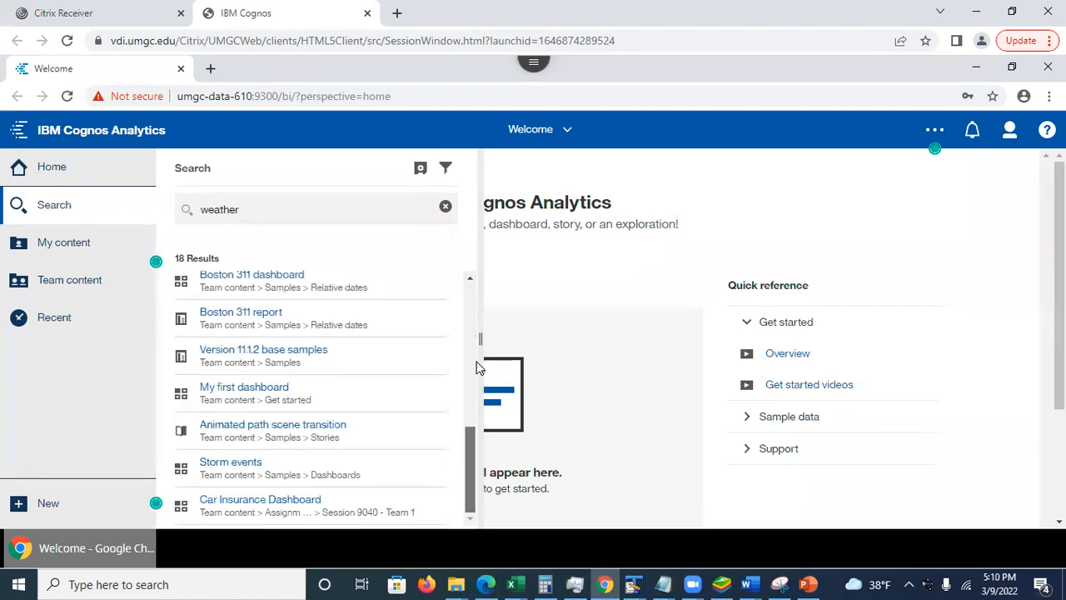
pyautogui.scroll(5, 470, 366)
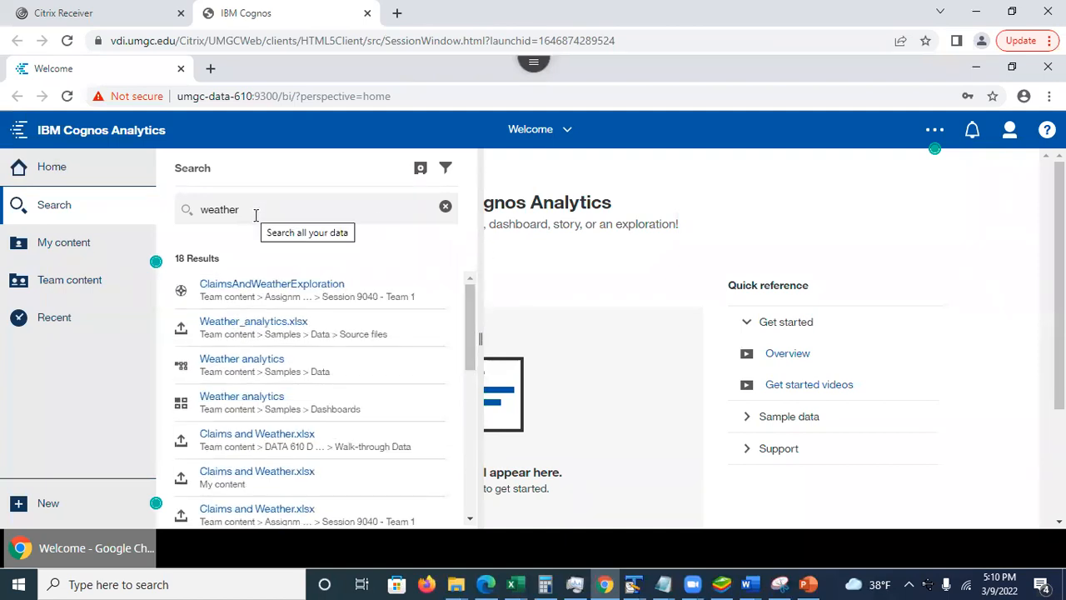
pyautogui.moveTo(240, 210); pyautogui.dragTo(189, 208)
pyautogui.press('BackSpace')
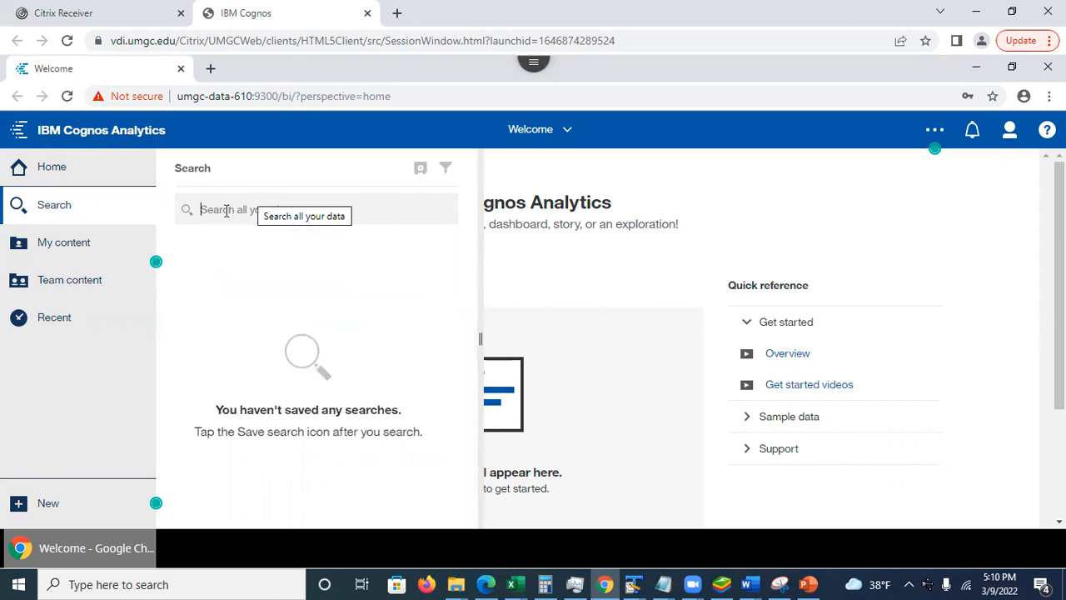
pyautogui.click(141, 332)
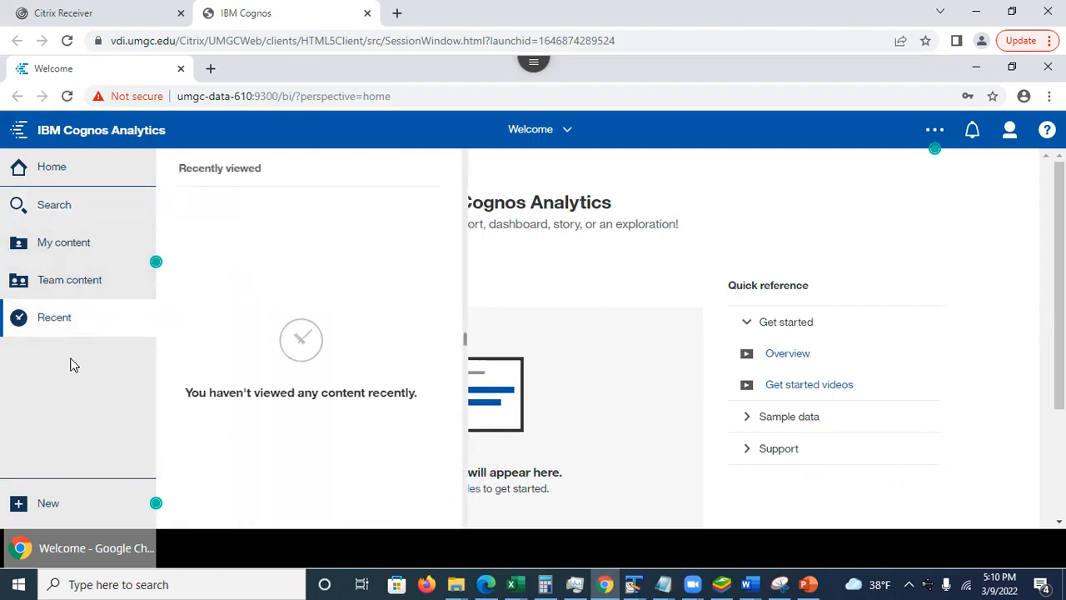
pyautogui.click(100, 334)
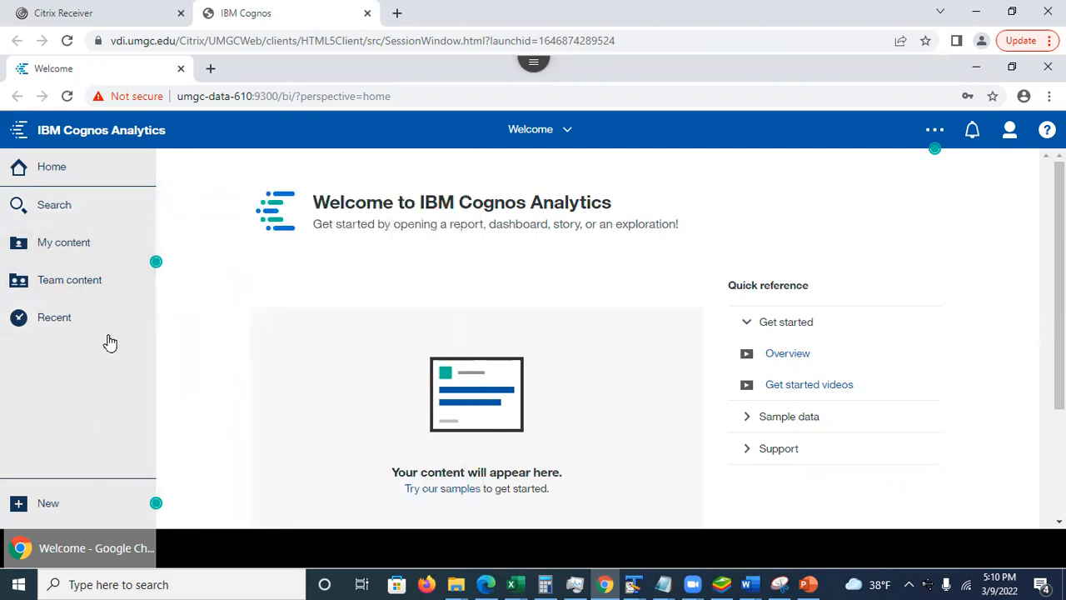
# Step: Create a folder named Assignment 2 in My content and return to the welcome page
pyautogui.click(67, 244)
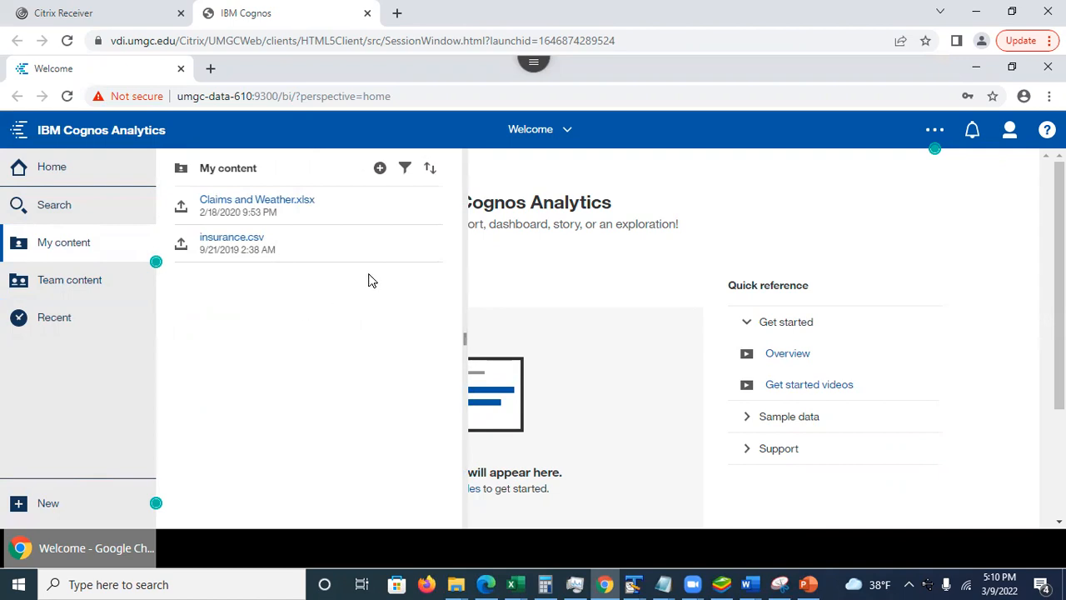
pyautogui.click(381, 171)
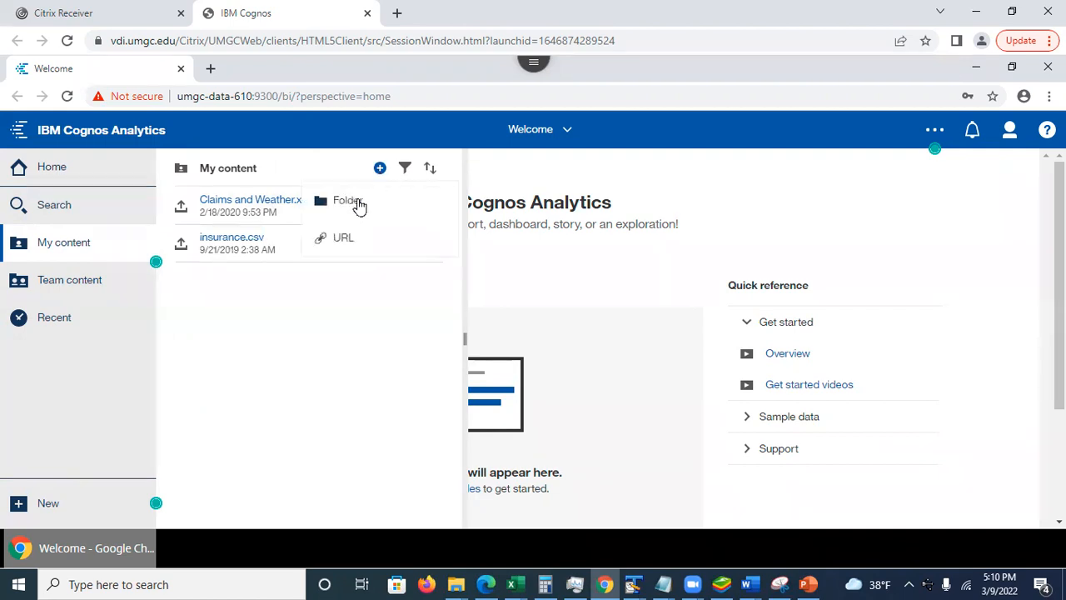
pyautogui.click(355, 206)
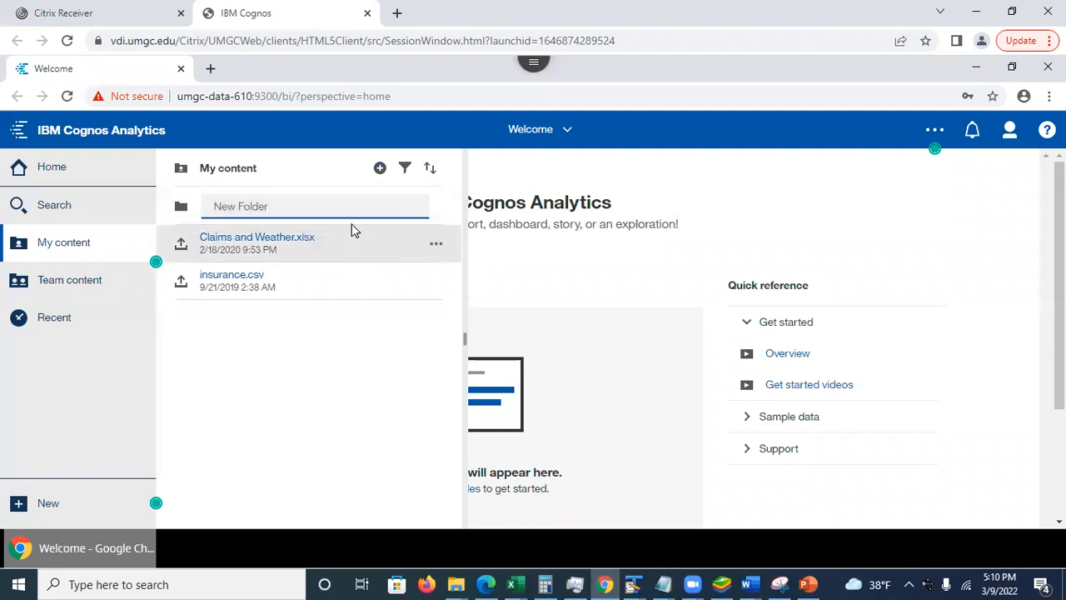
pyautogui.write('Assig')
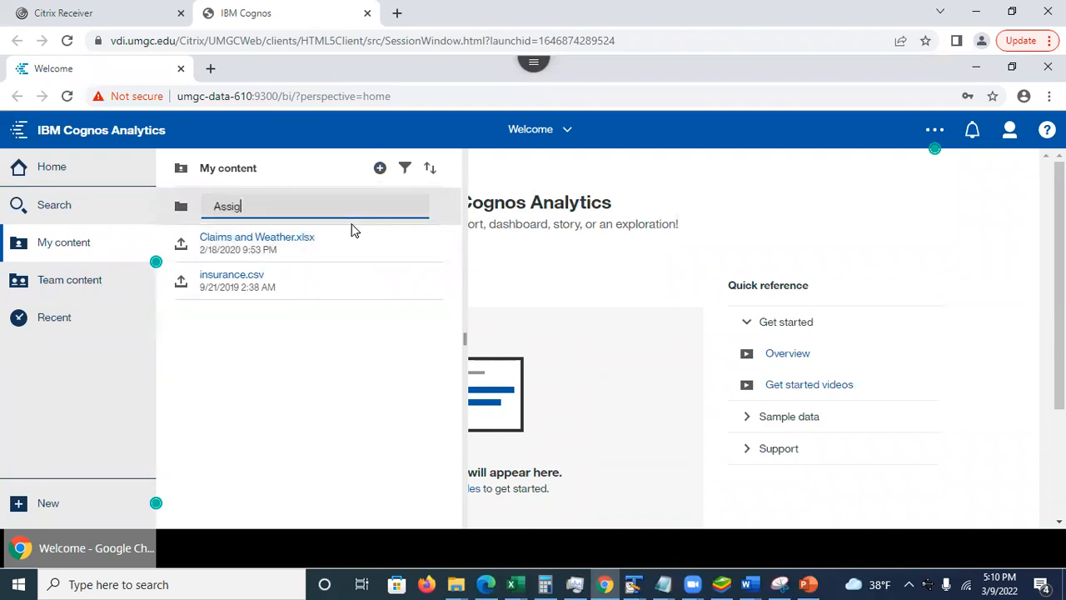
pyautogui.write('nment2')
pyautogui.press('BackSpace')
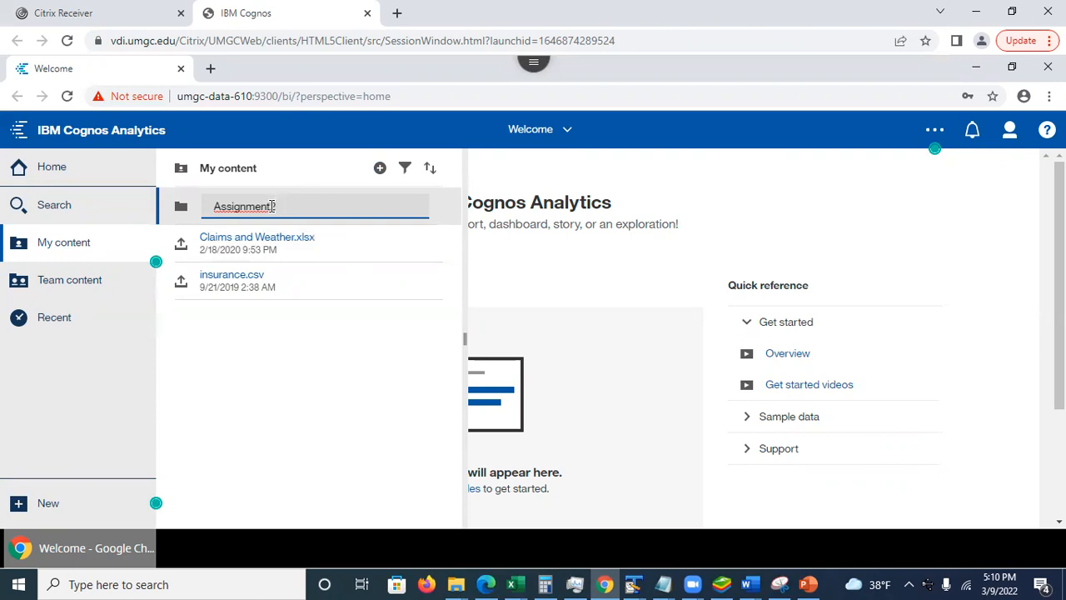
pyautogui.write('1')
pyautogui.write('2')
pyautogui.click(286, 361)
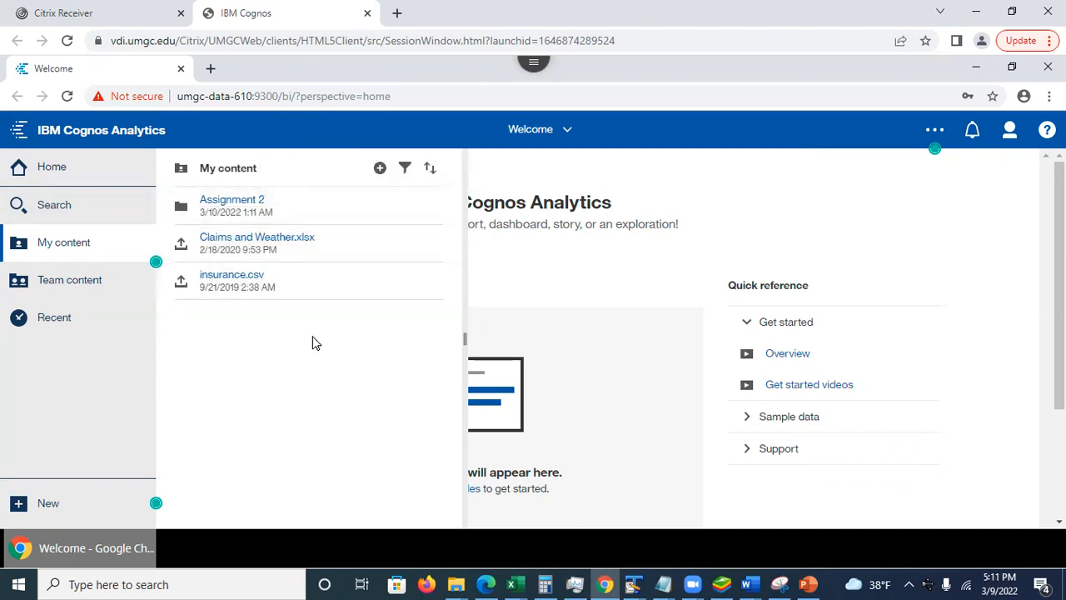
pyautogui.click(884, 203)
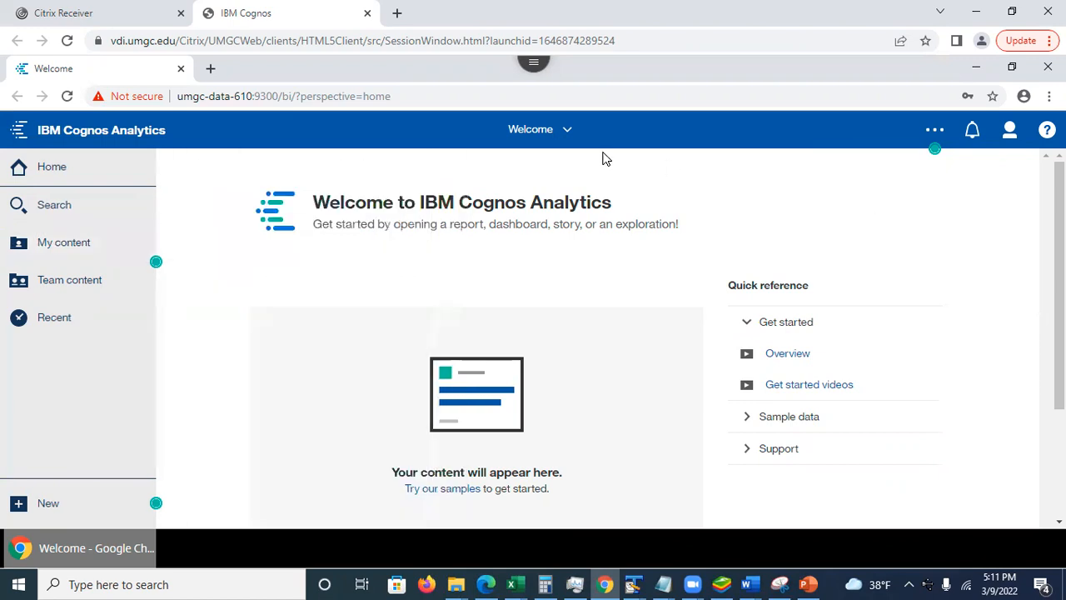
# Step: Check the list of open views, and look at the Top Menu Bar slide in the Intro to Cognos analytics presentation in PowerPoint
pyautogui.click(567, 137)
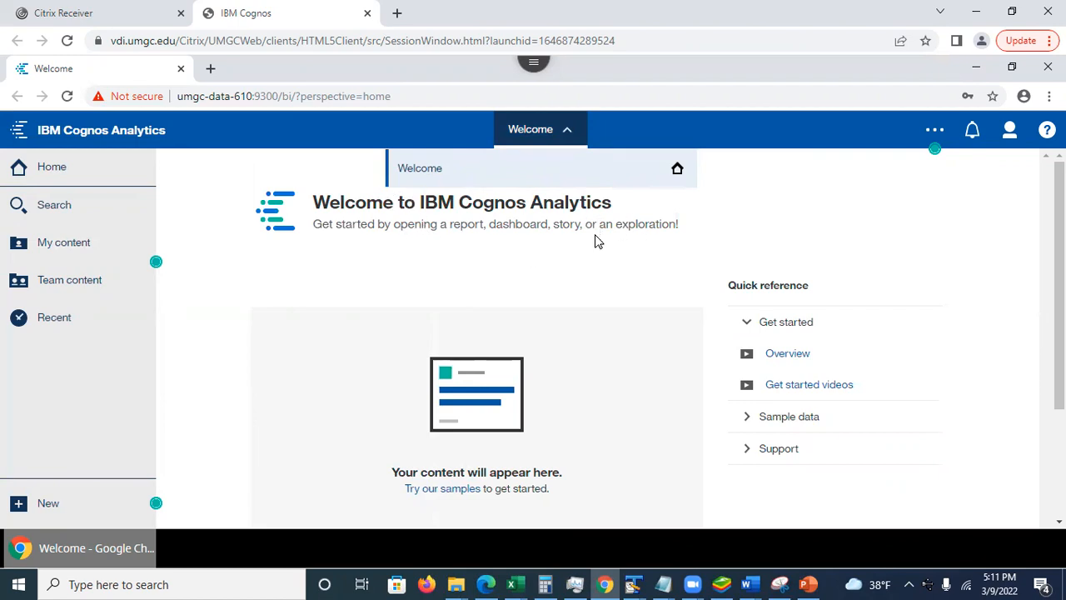
pyautogui.click(942, 226)
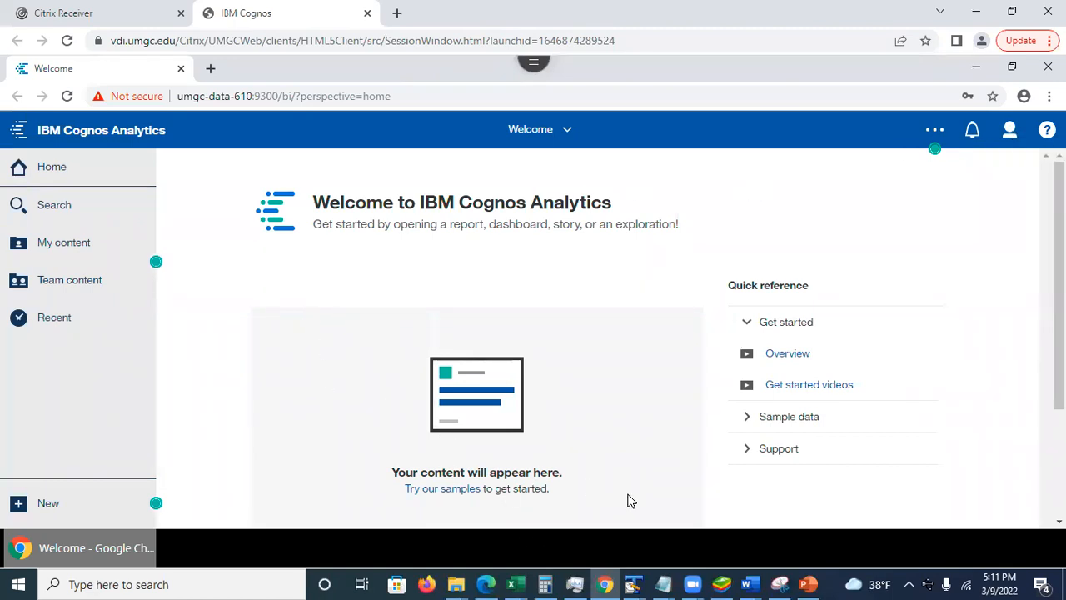
pyautogui.click(809, 583)
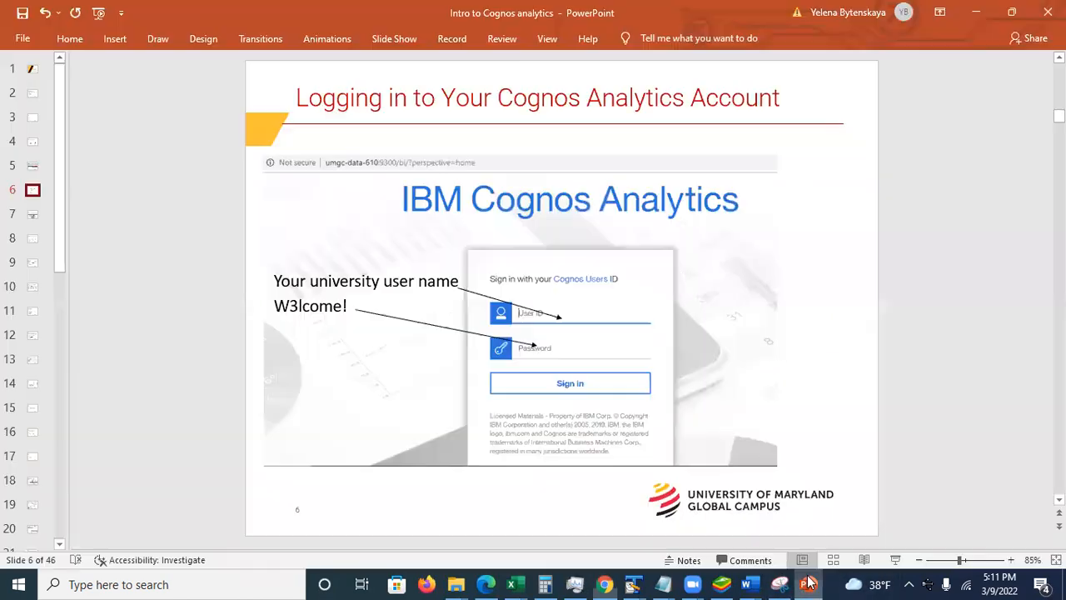
pyautogui.click(33, 214)
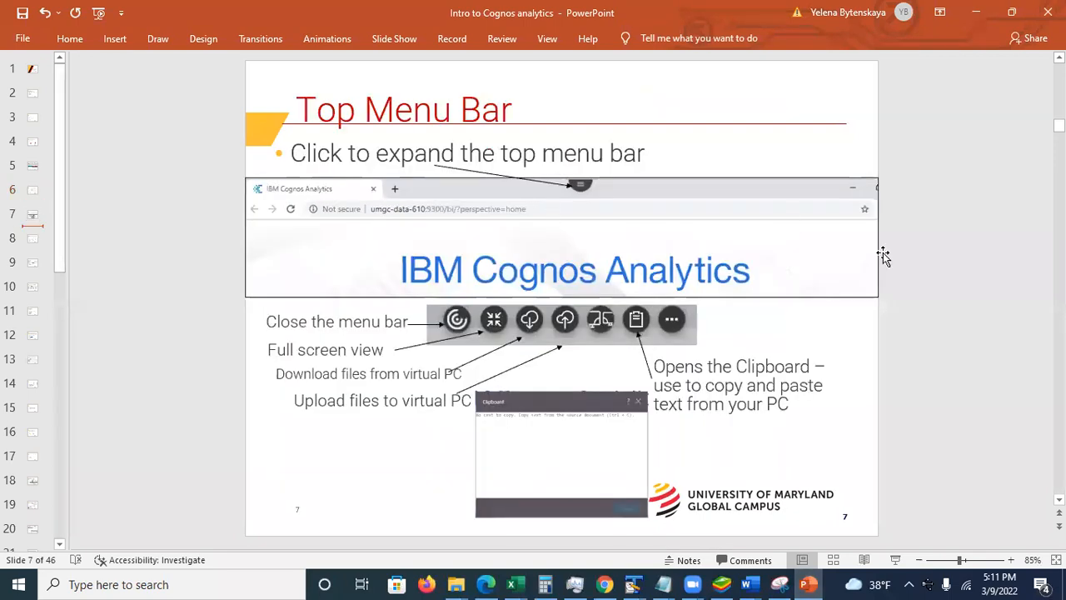
pyautogui.click(975, 18)
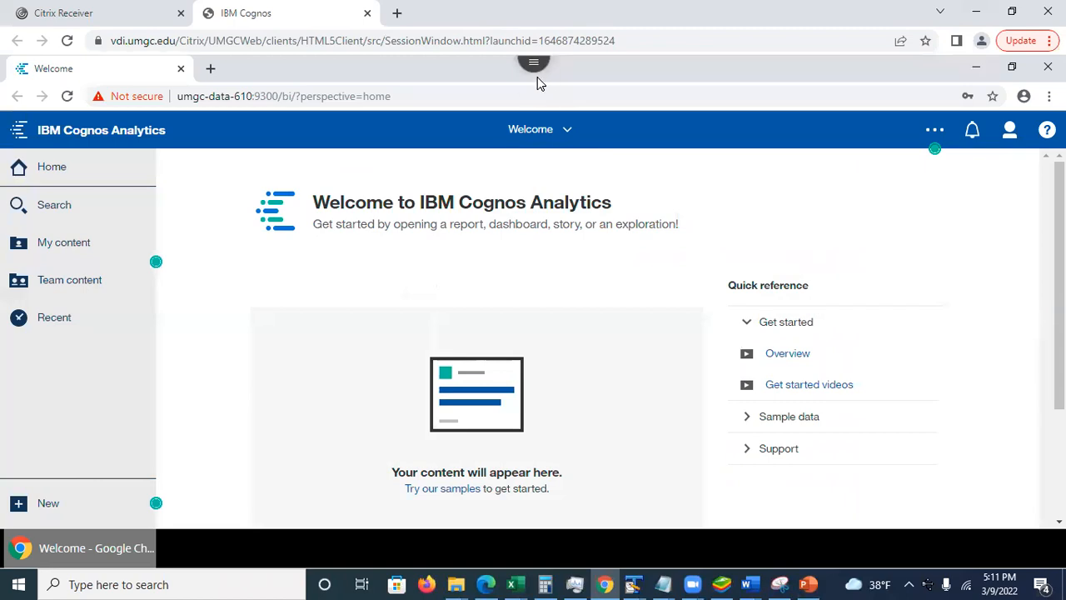
# Step: Expand the remote session's menu bar, view its Clipboard window, and return to the Top Menu Bar slide in PowerPoint
pyautogui.click(534, 77)
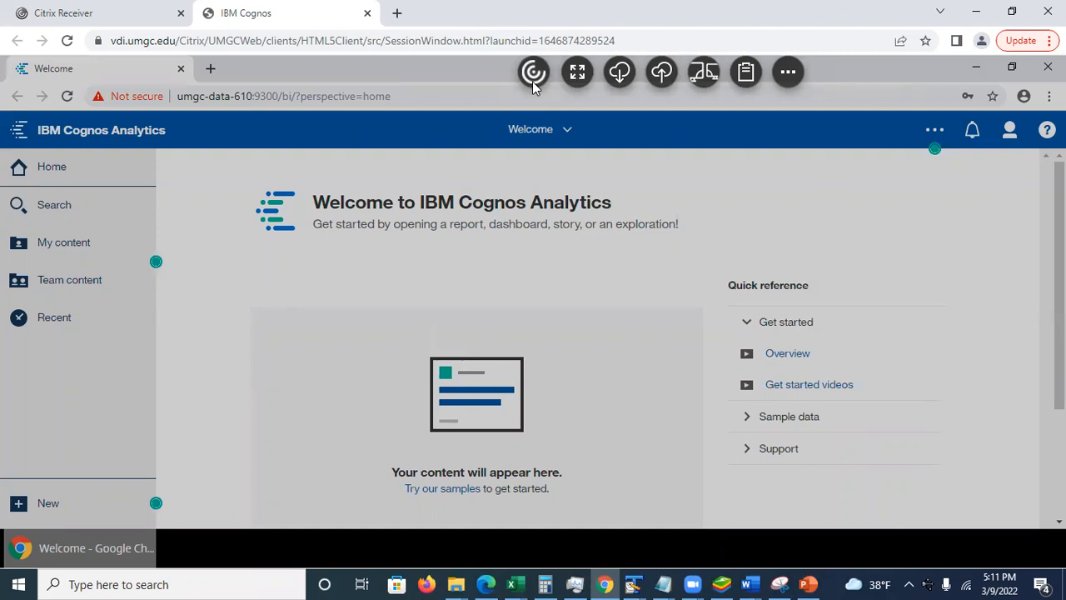
pyautogui.click(747, 73)
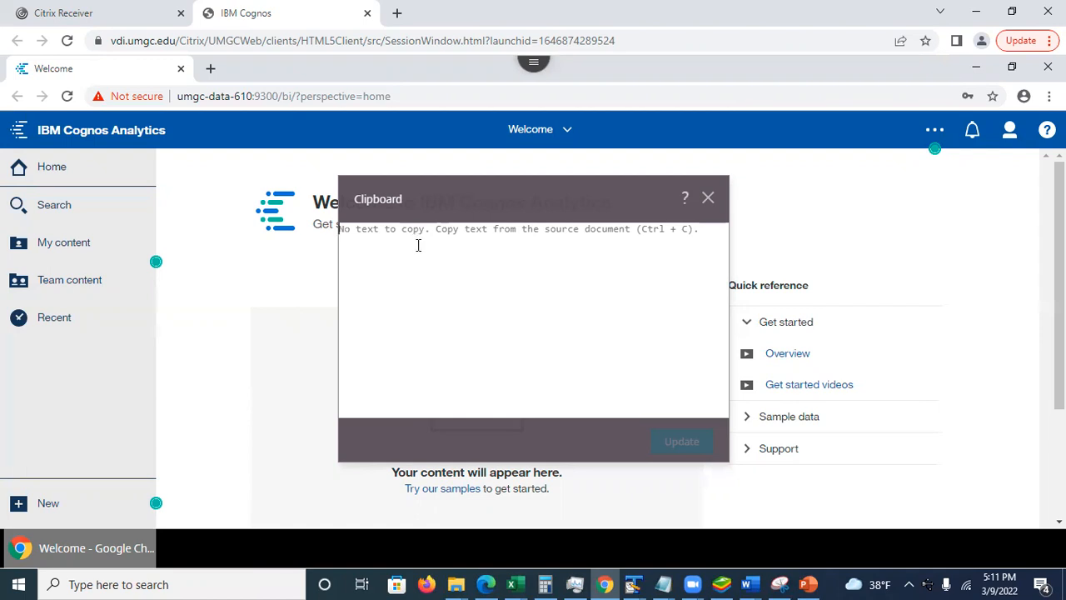
pyautogui.click(707, 198)
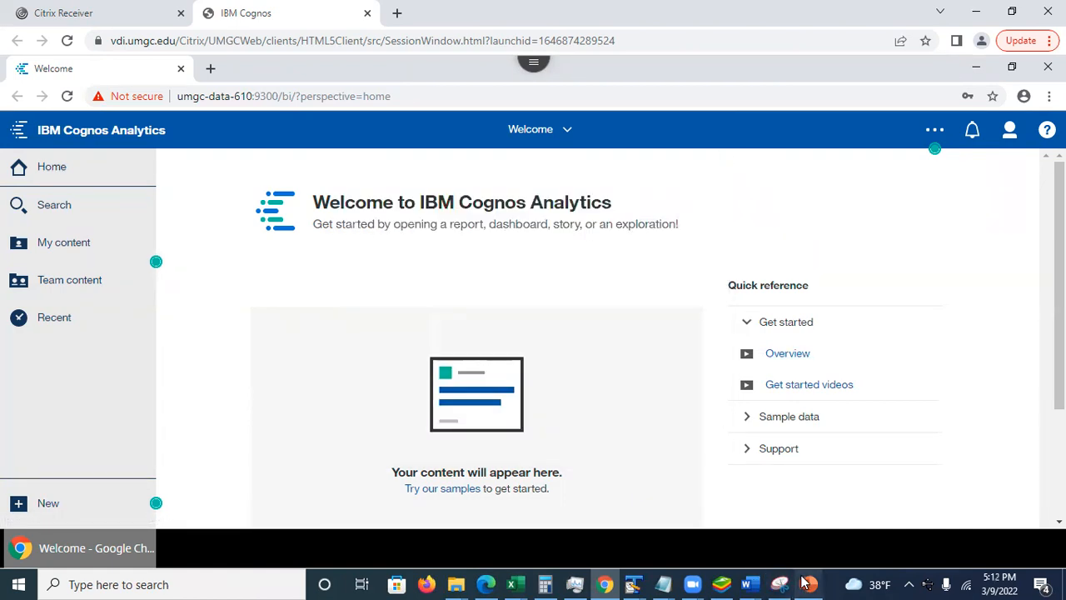
pyautogui.moveTo(806, 583)
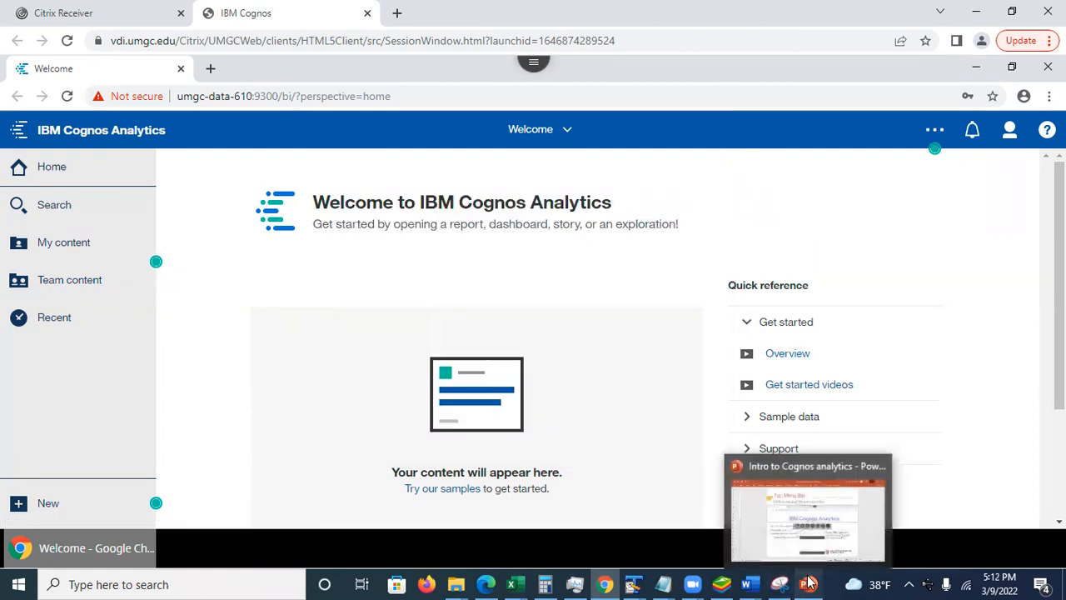
pyautogui.click(775, 497)
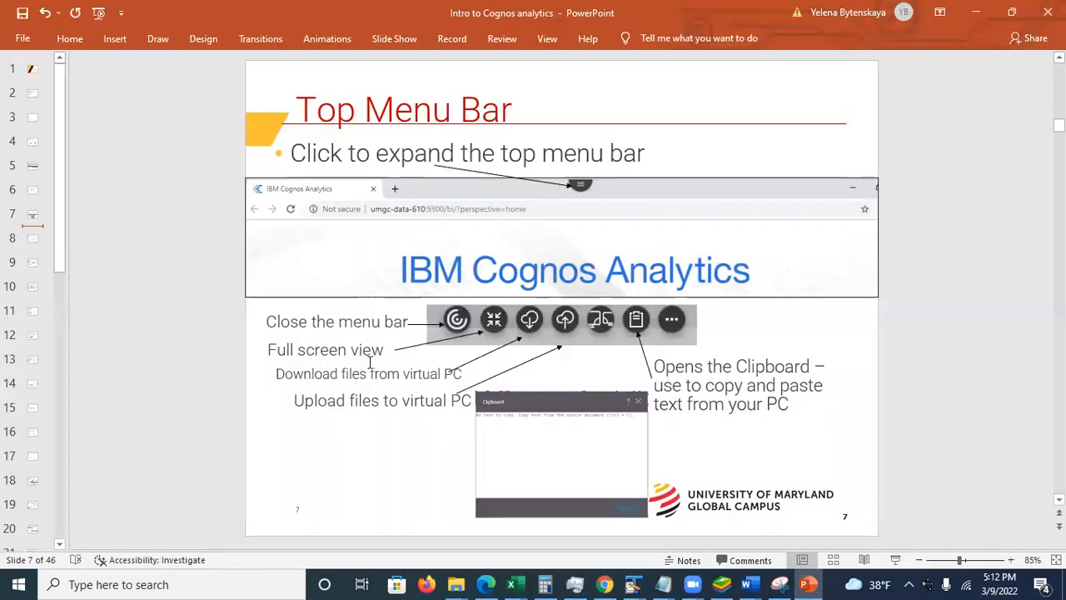
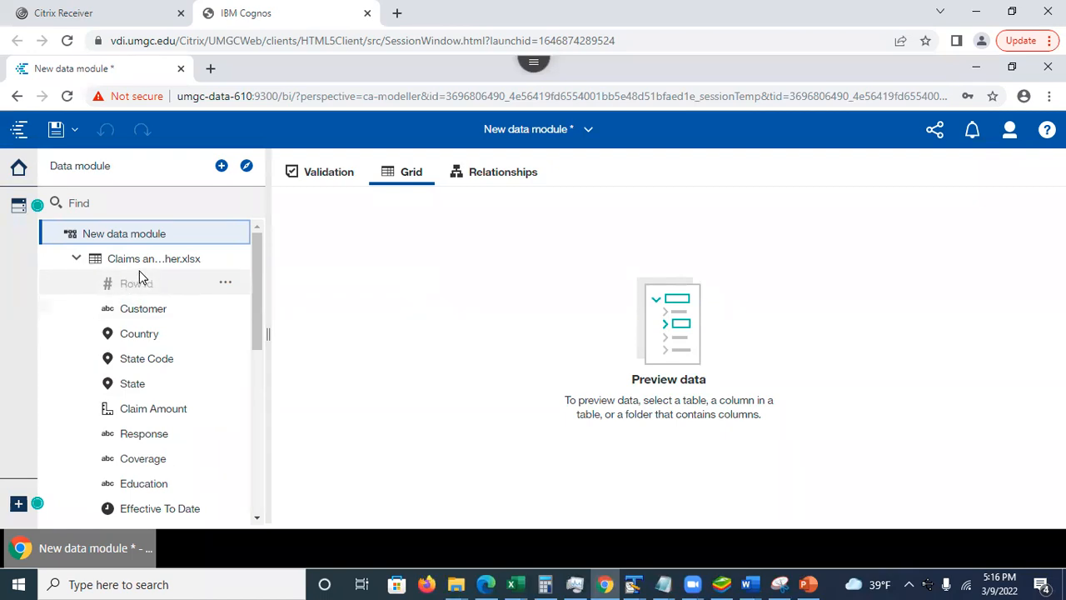
# Step: Preview the Claims and Weather.xlsx table in the new data module and examine the Row Id column's general properties and expression
pyautogui.click(152, 263)
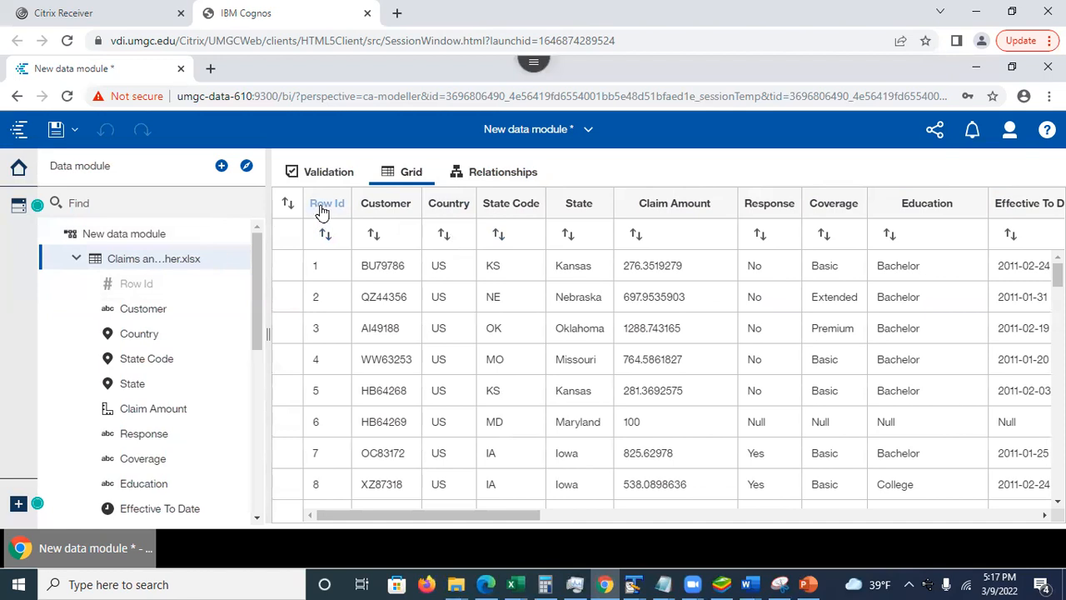
pyautogui.click(224, 286)
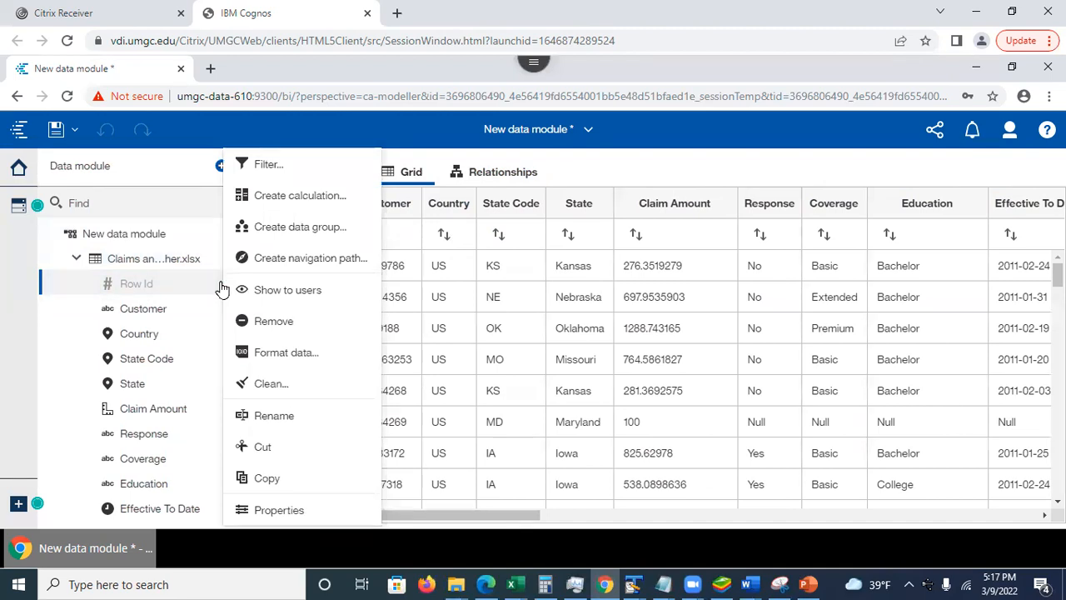
pyautogui.click(265, 509)
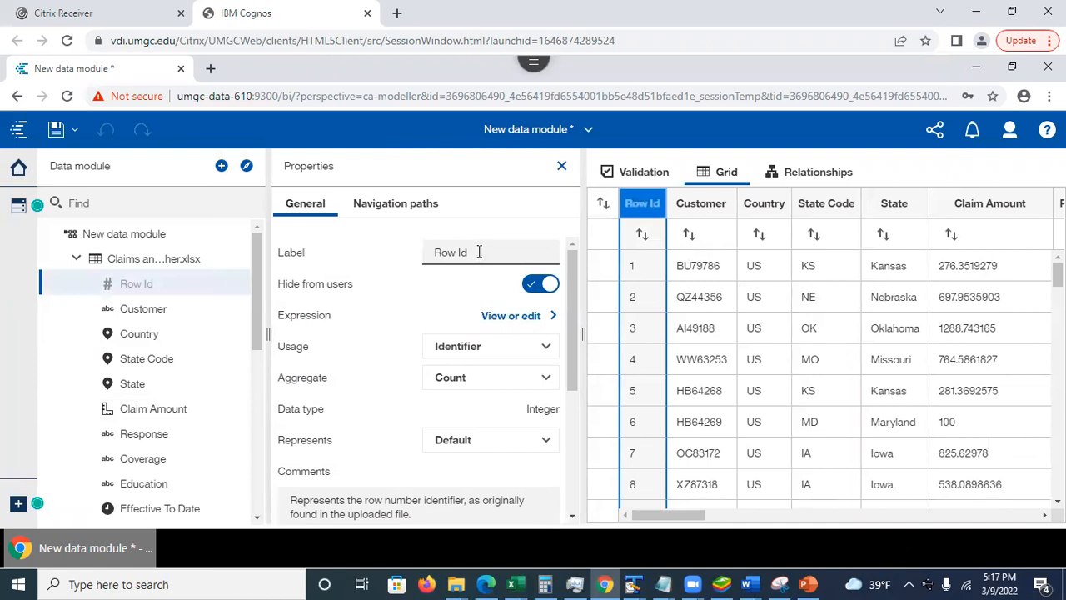
pyautogui.moveTo(479, 251); pyautogui.dragTo(435, 251)
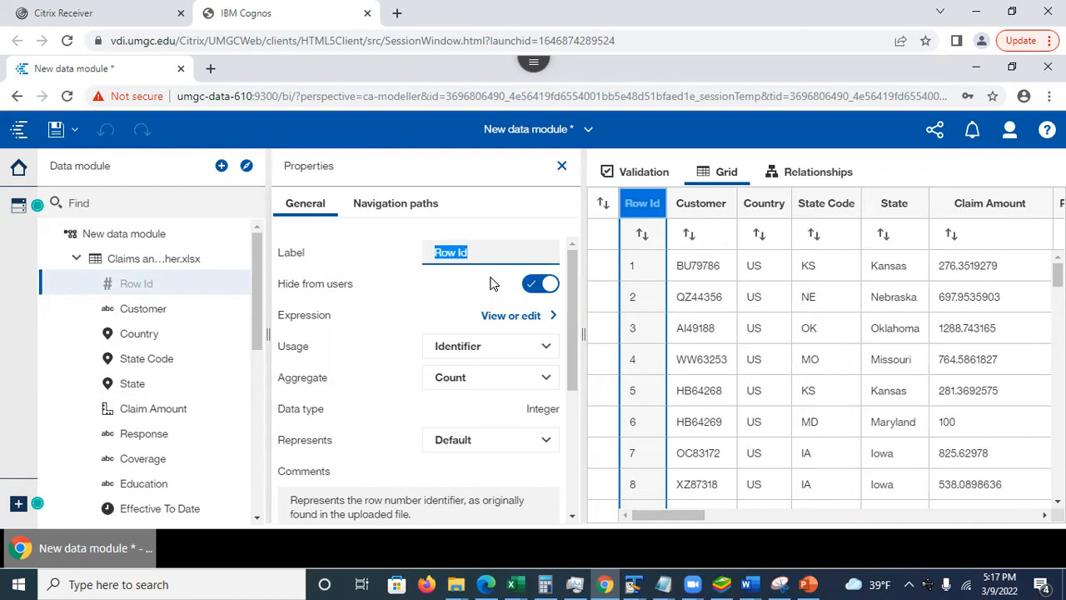
pyautogui.click(509, 316)
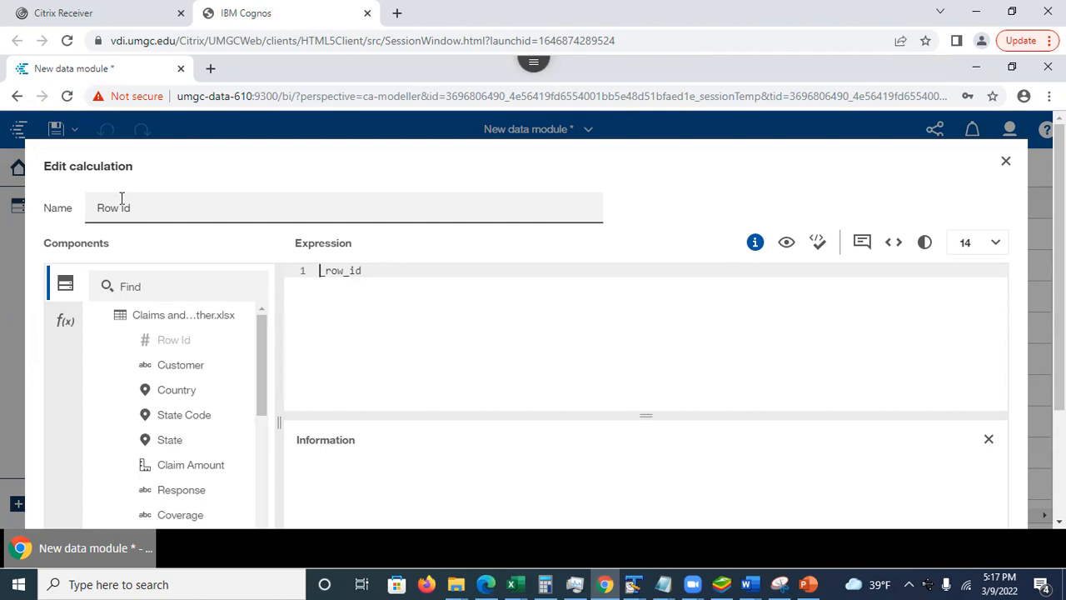
pyautogui.click(1008, 165)
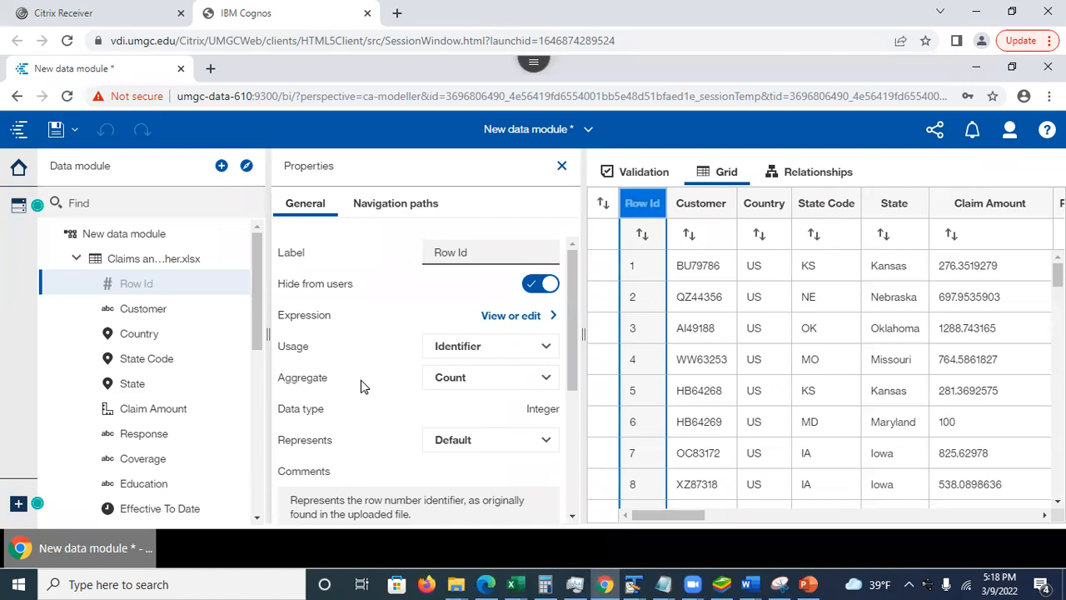
# Step: Examine the Row Id column's comments, sorting options and advanced properties
pyautogui.moveTo(571, 365); pyautogui.dragTo(575, 431)
pyautogui.click(428, 378)
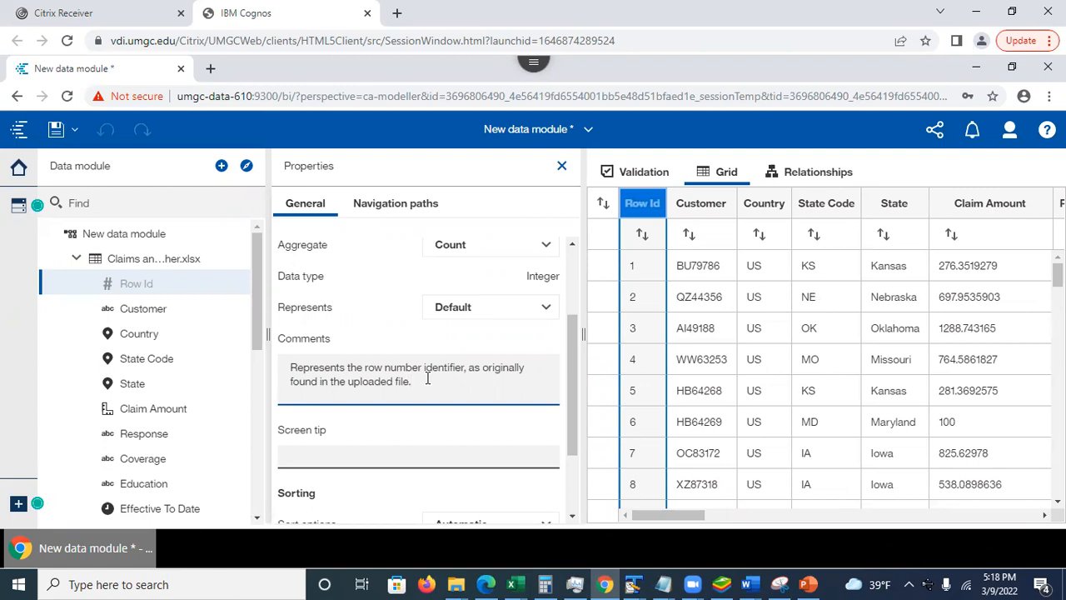
pyautogui.moveTo(576, 436); pyautogui.dragTo(581, 509)
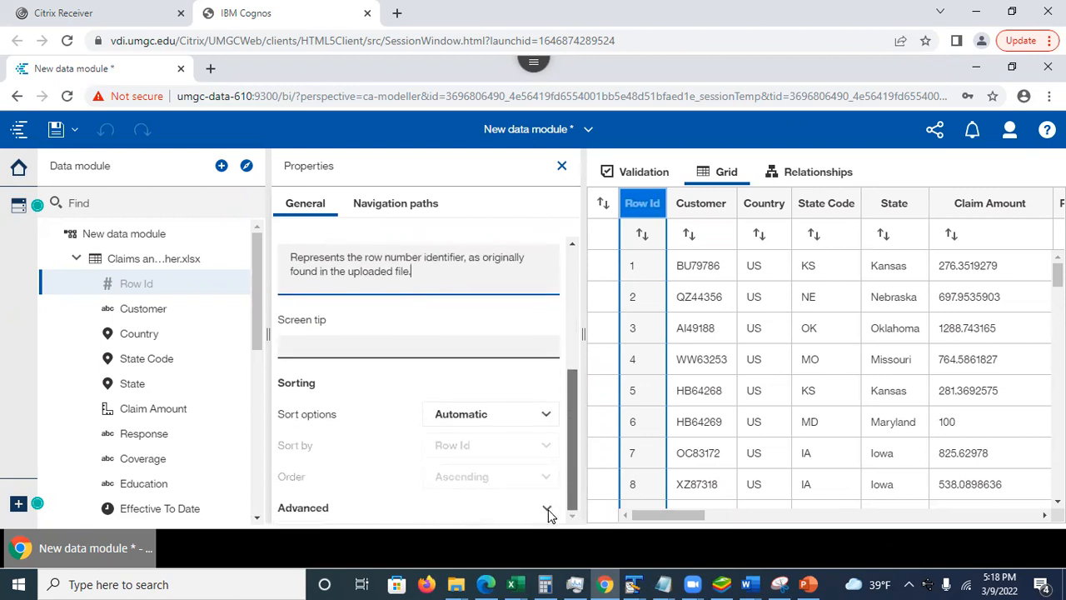
pyautogui.click(548, 510)
pyautogui.moveTo(576, 431); pyautogui.dragTo(584, 523)
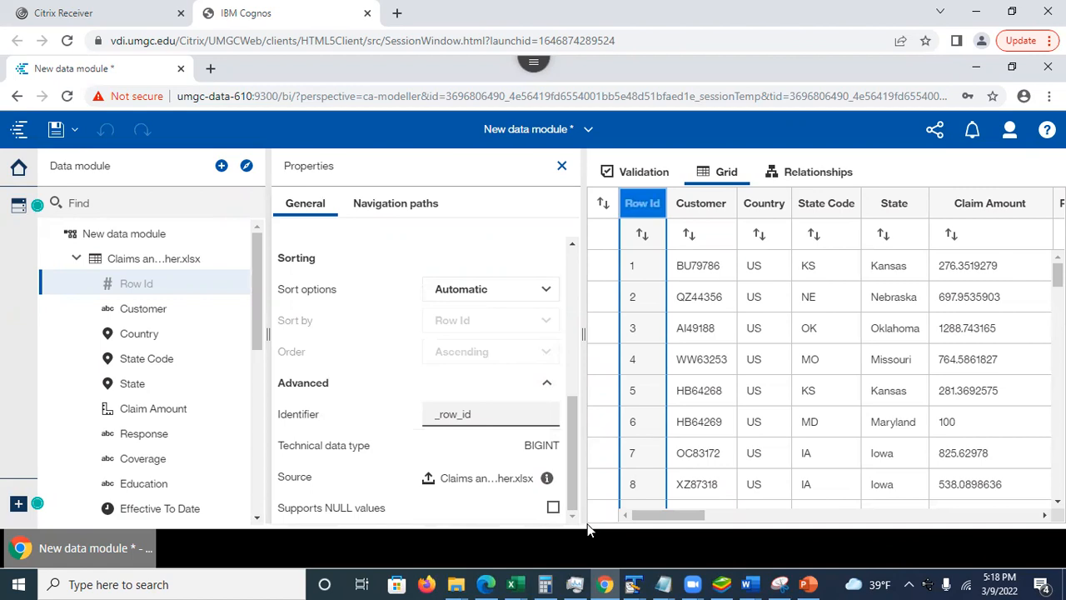
# Step: Examine the Education column's properties, including its sorting, technical data type and NULL value support
pyautogui.moveTo(682, 514); pyautogui.dragTo(745, 516)
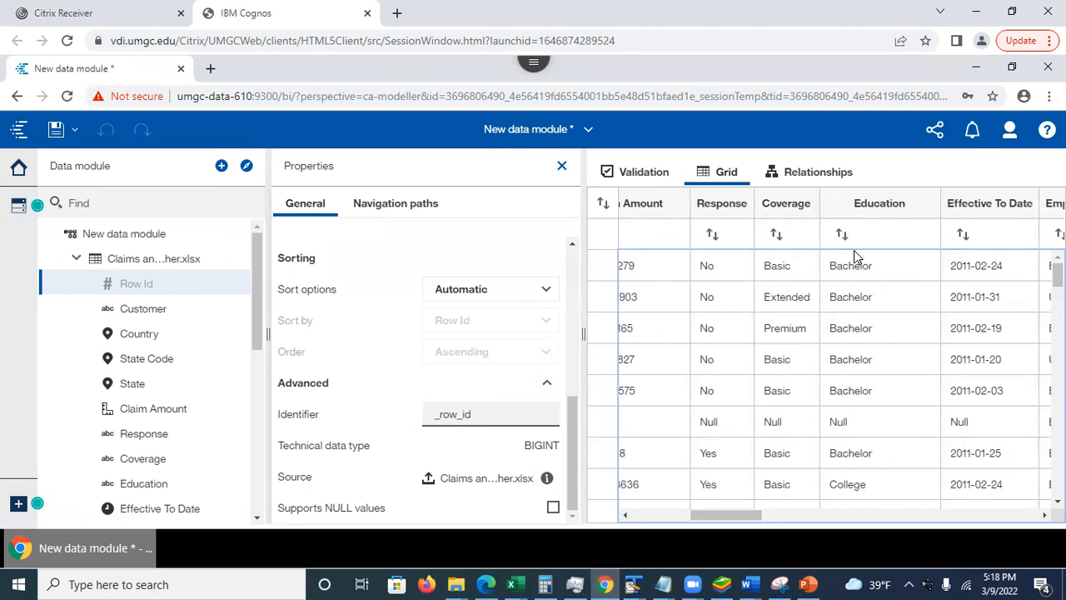
pyautogui.click(869, 206)
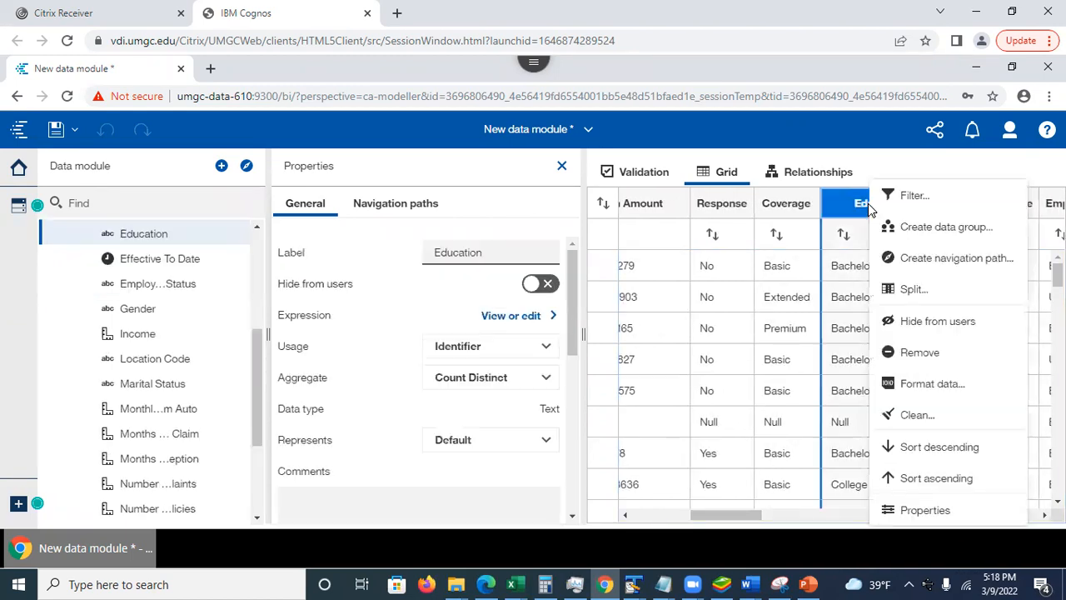
pyautogui.moveTo(573, 354); pyautogui.dragTo(575, 526)
pyautogui.moveTo(434, 530); pyautogui.dragTo(563, 517)
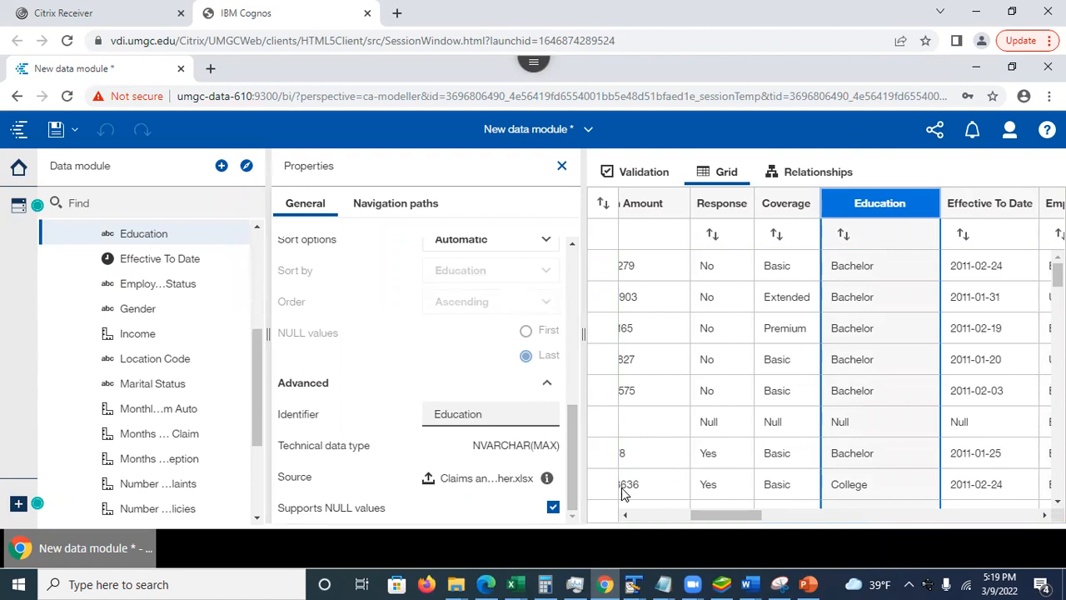
# Step: Try hiding the Customer column from users through its properties, and undo the change
pyautogui.moveTo(724, 514); pyautogui.dragTo(635, 517)
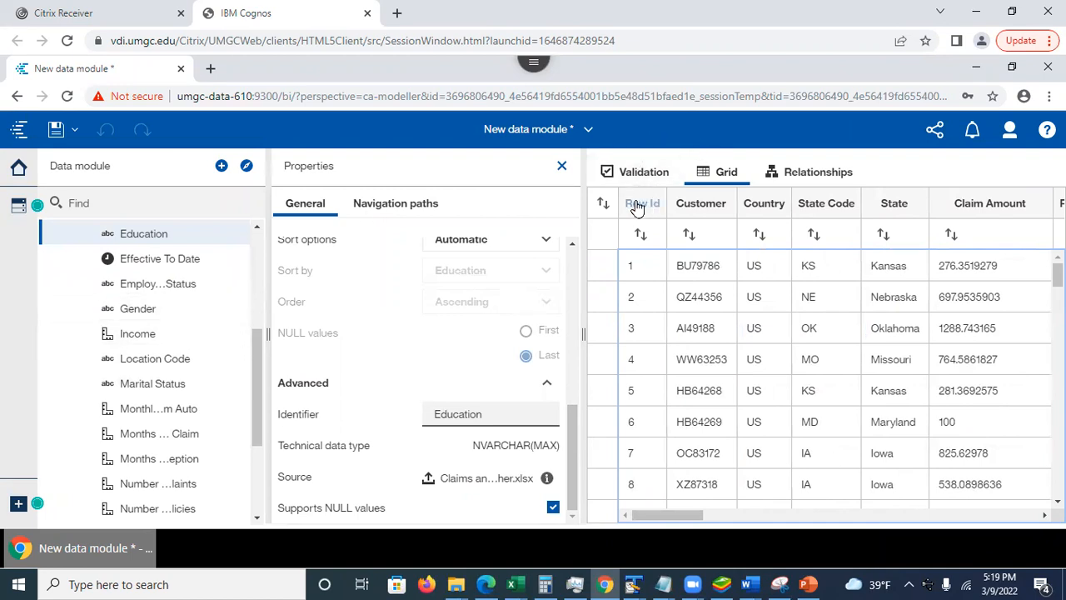
pyautogui.click(703, 207)
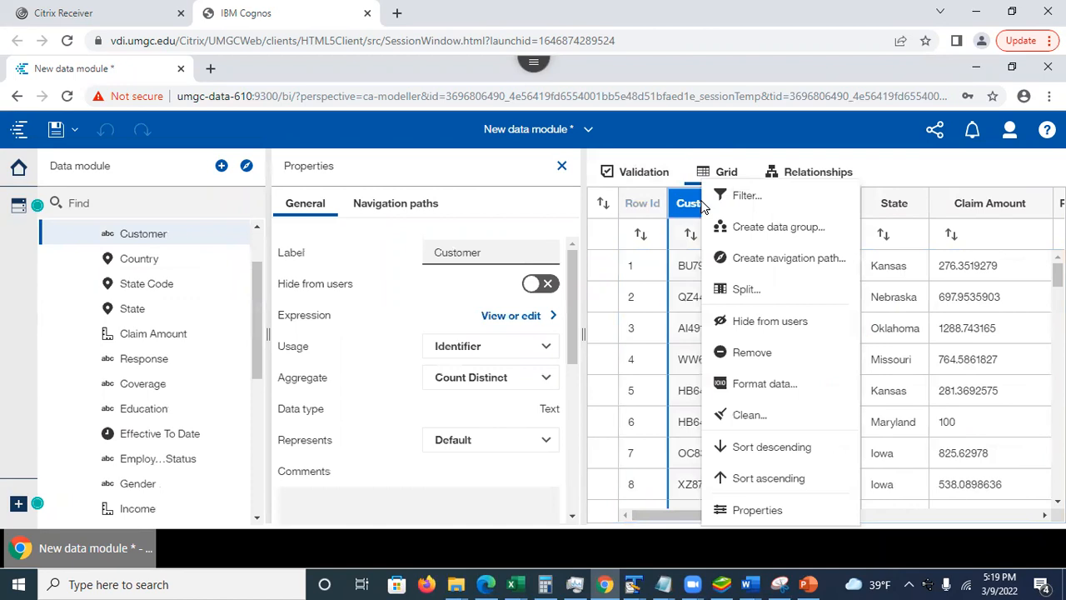
pyautogui.click(742, 514)
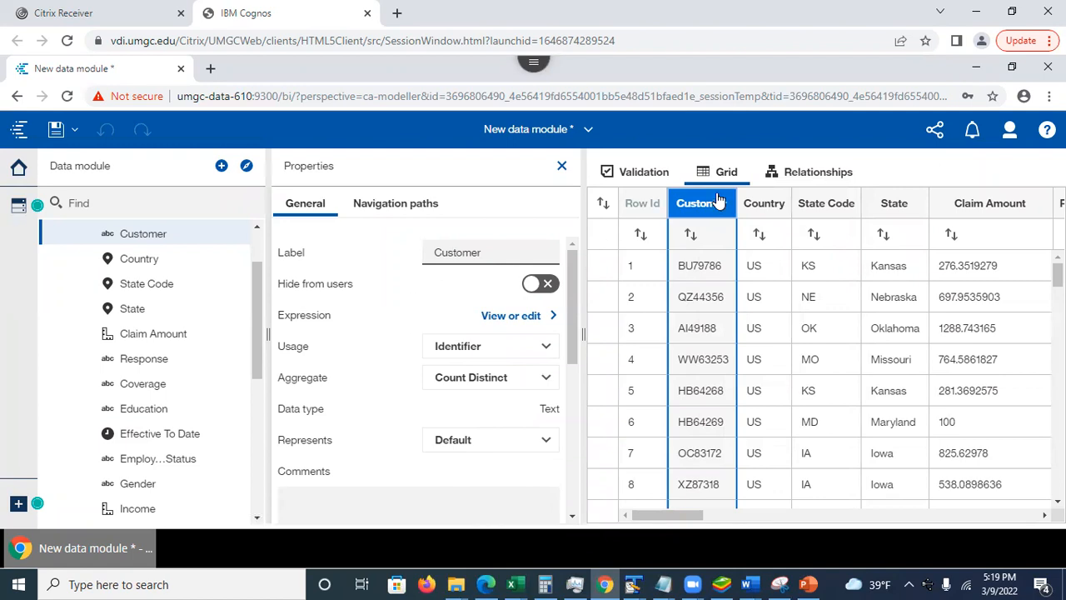
pyautogui.click(534, 288)
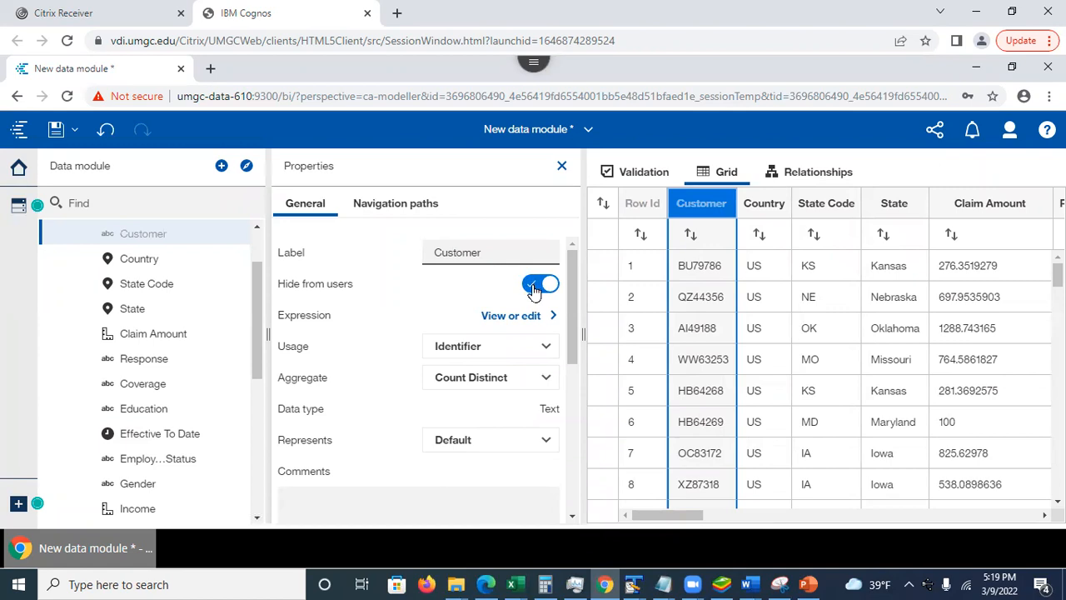
pyautogui.click(106, 134)
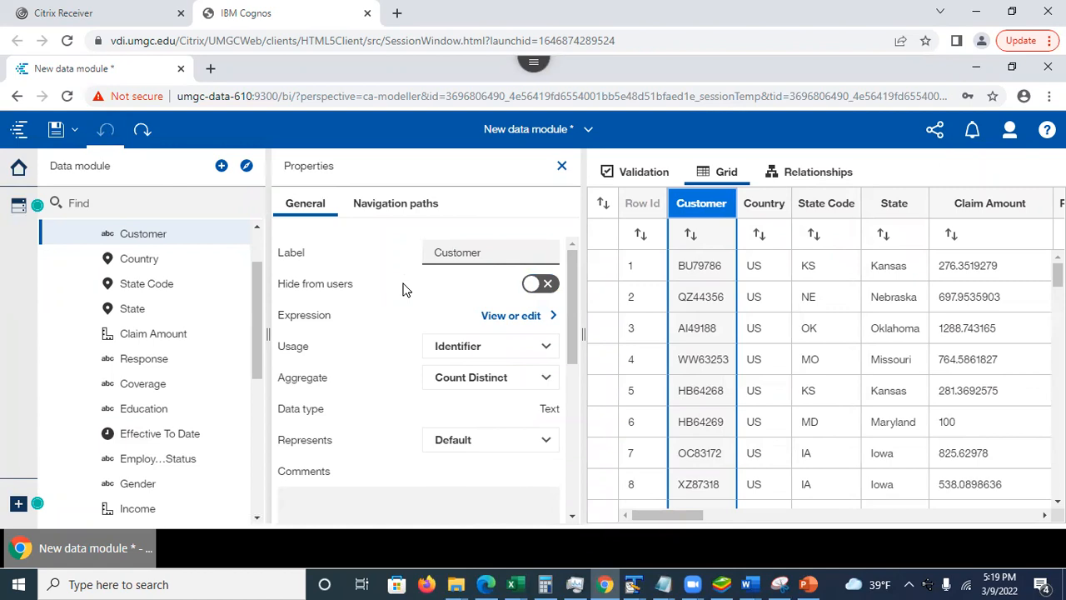
# Step: Save the data module in My content under the name ClaimAndWeatherDataModule
pyautogui.click(588, 136)
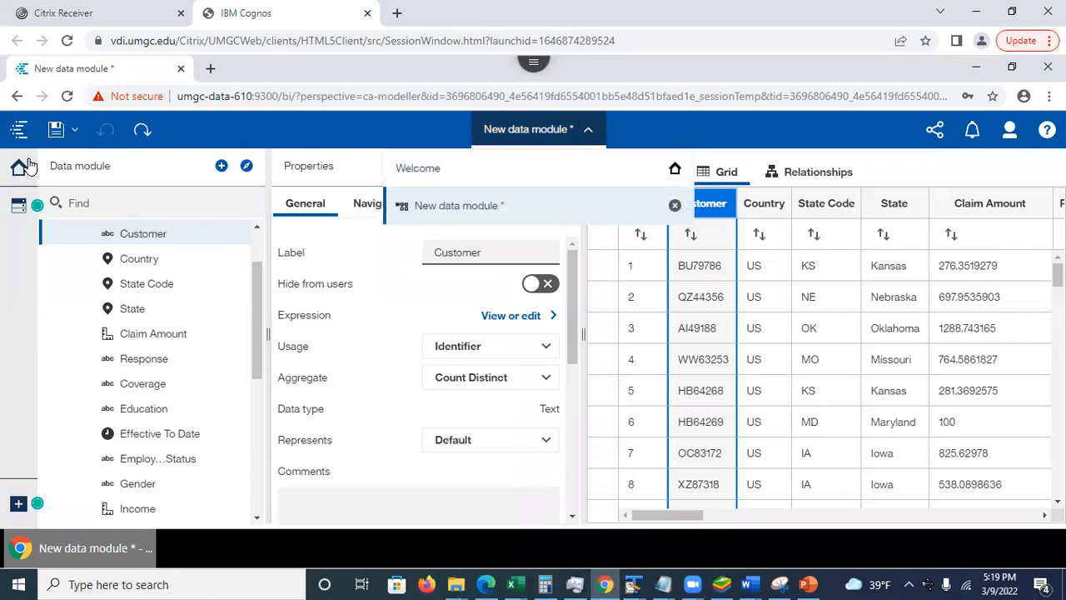
pyautogui.click(55, 129)
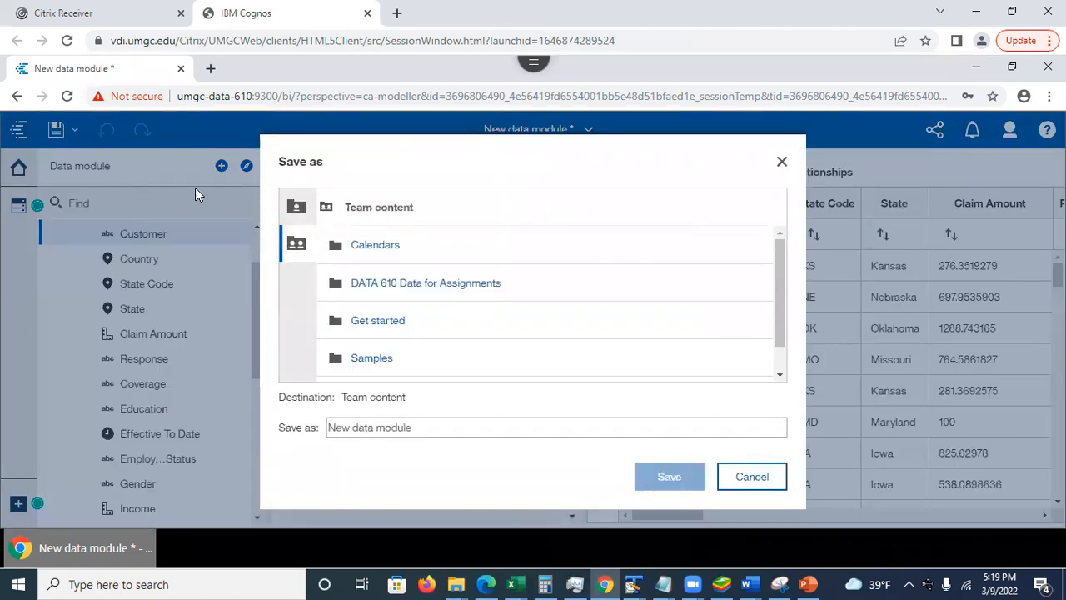
pyautogui.click(296, 208)
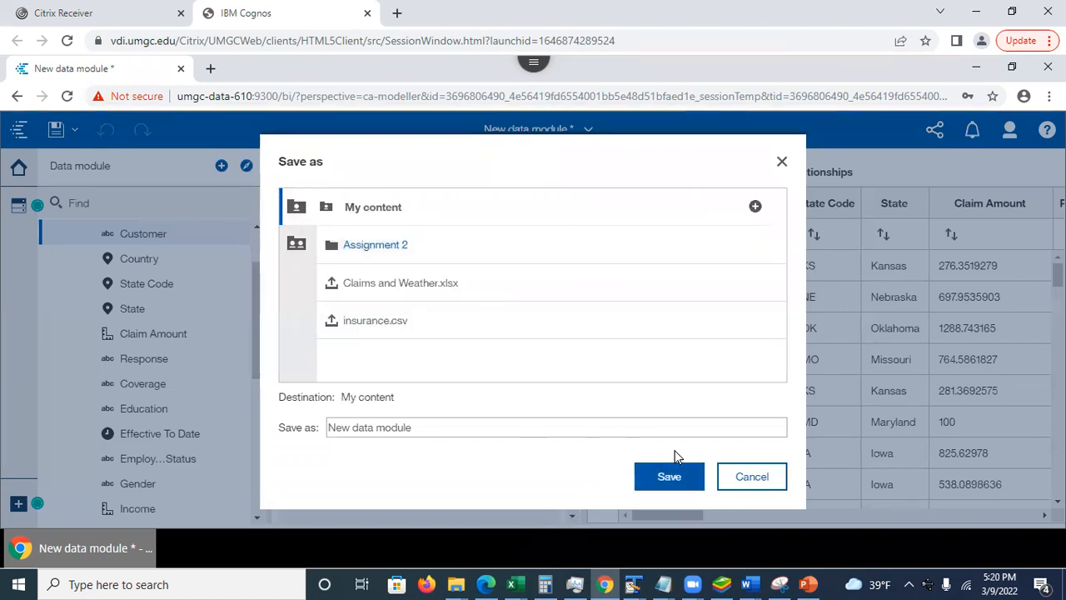
pyautogui.tripleClick(326, 427)
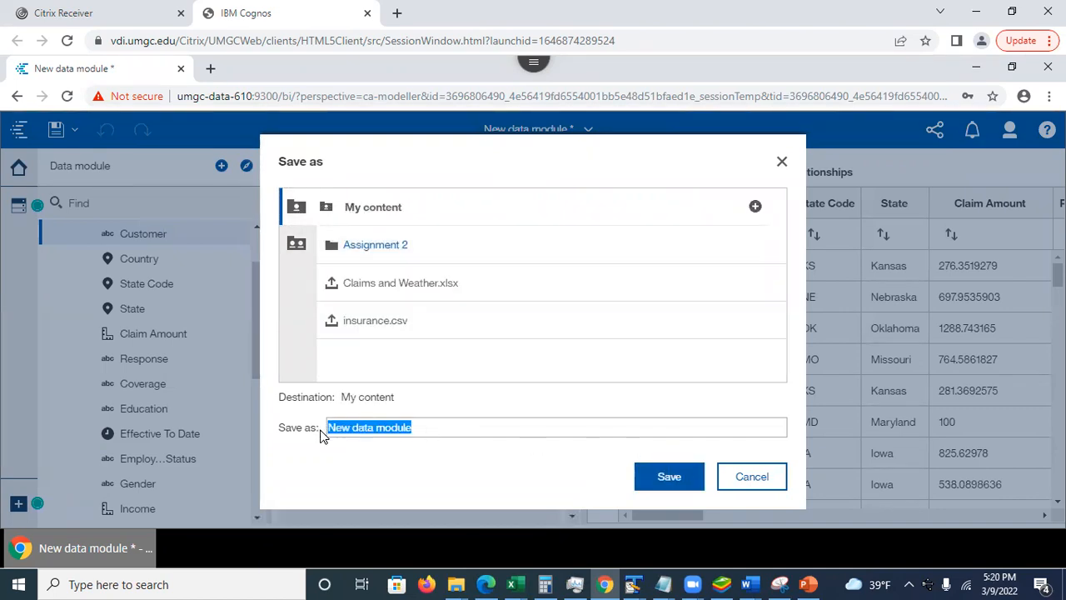
pyautogui.write('Claim')
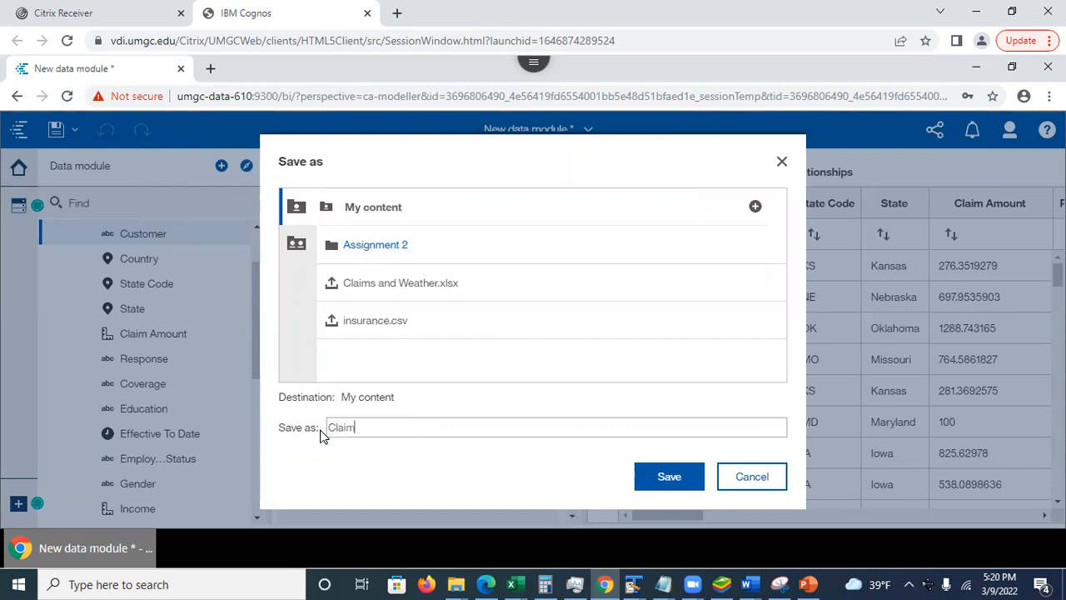
pyautogui.write('sWn')
pyautogui.press('BackSpace')
pyautogui.press('BackSpace')
pyautogui.write('AndWeatherData')
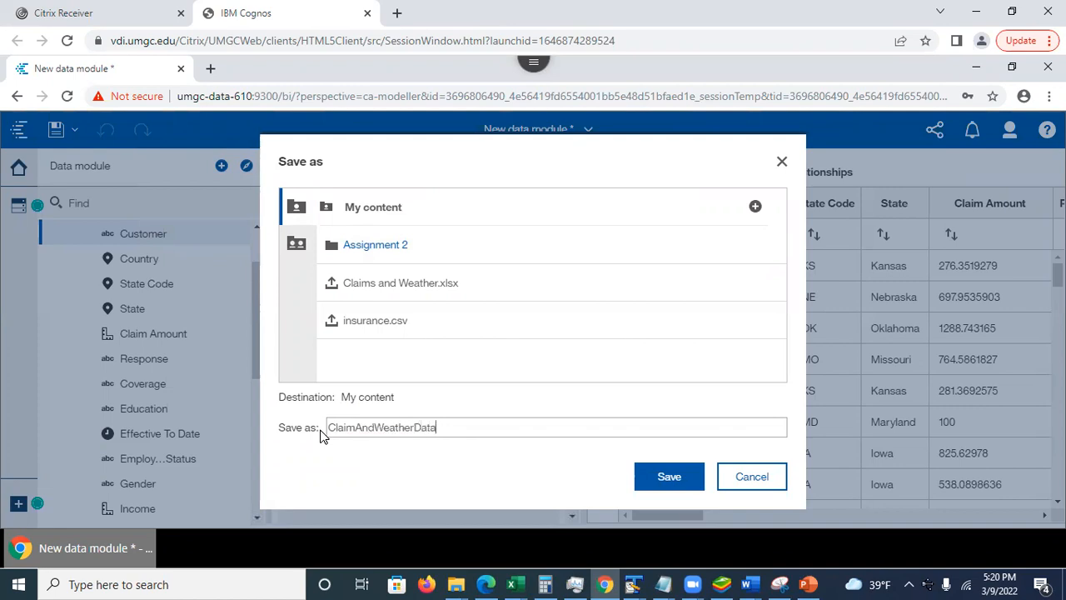
pyautogui.write('Module')
pyautogui.click(683, 475)
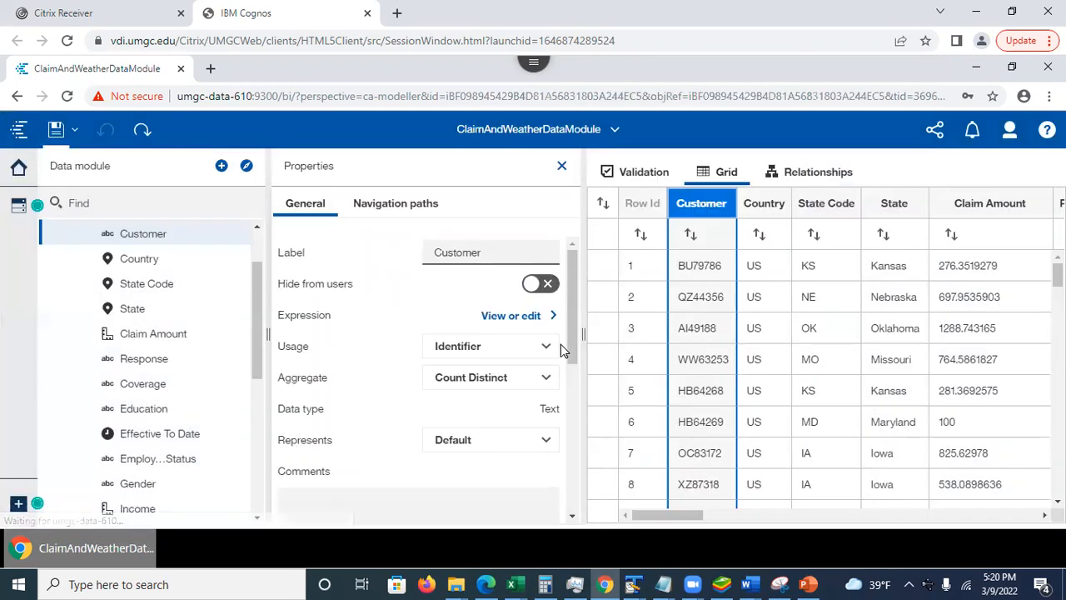
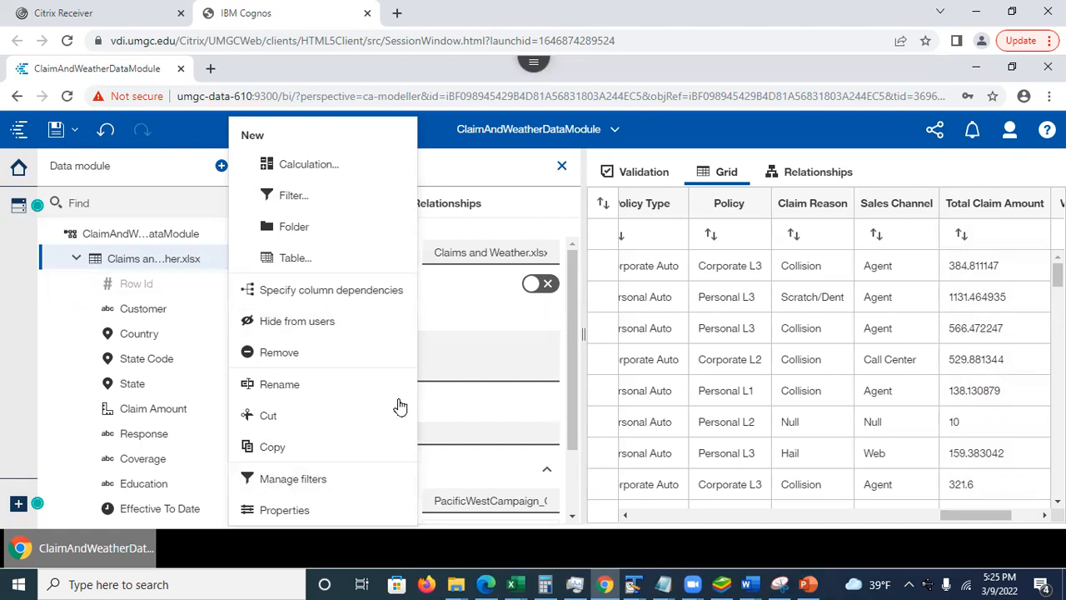
# Step: Start an embedded filter via expression editor on the Claims and Weather.xlsx table, naming it Effective to date not missing
pyautogui.click(305, 488)
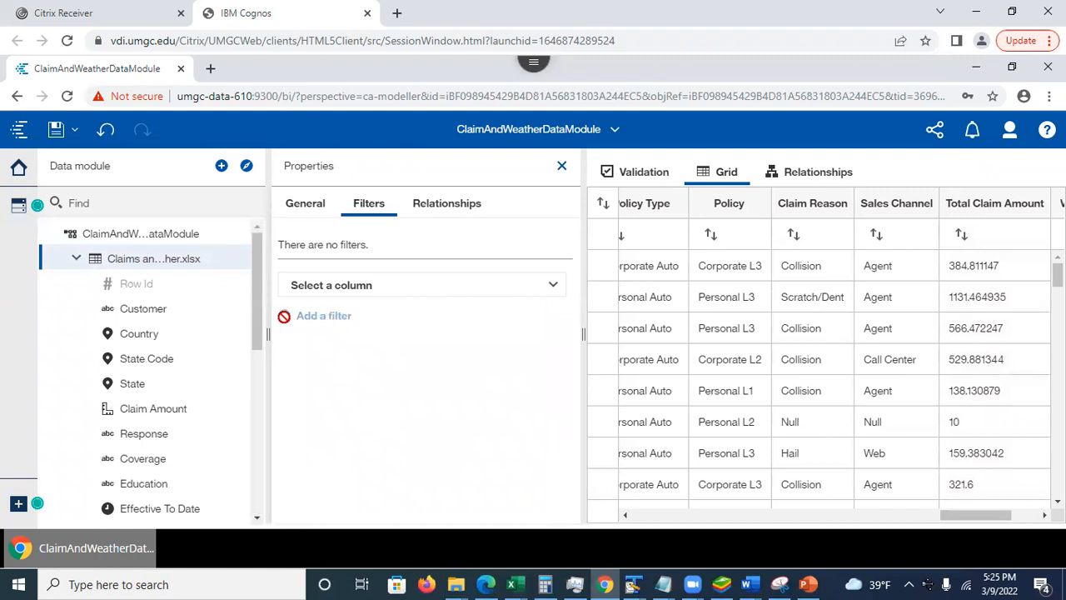
pyautogui.click(554, 287)
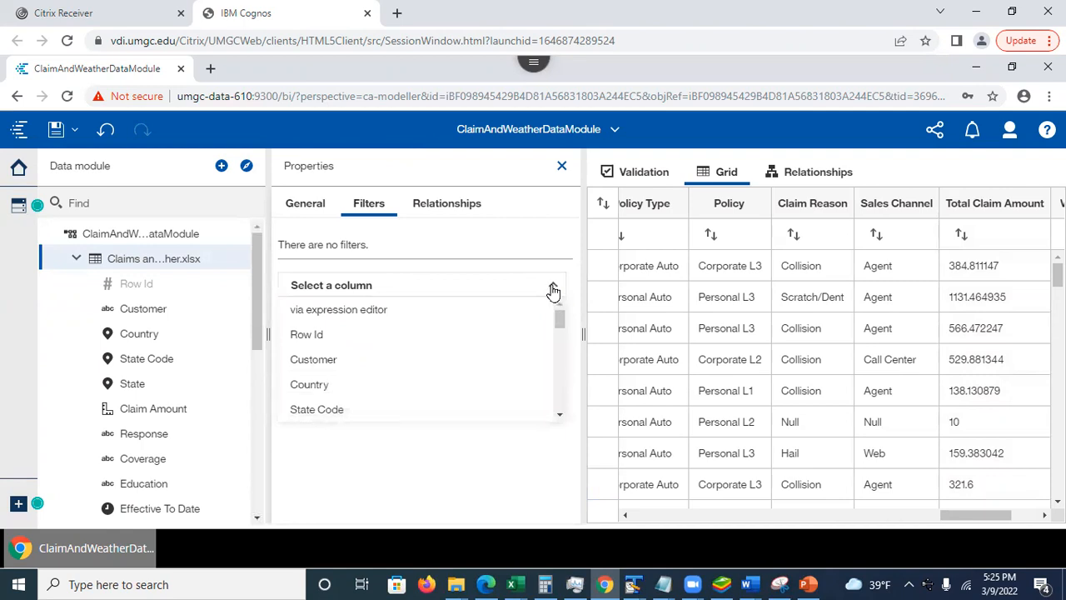
pyautogui.click(365, 312)
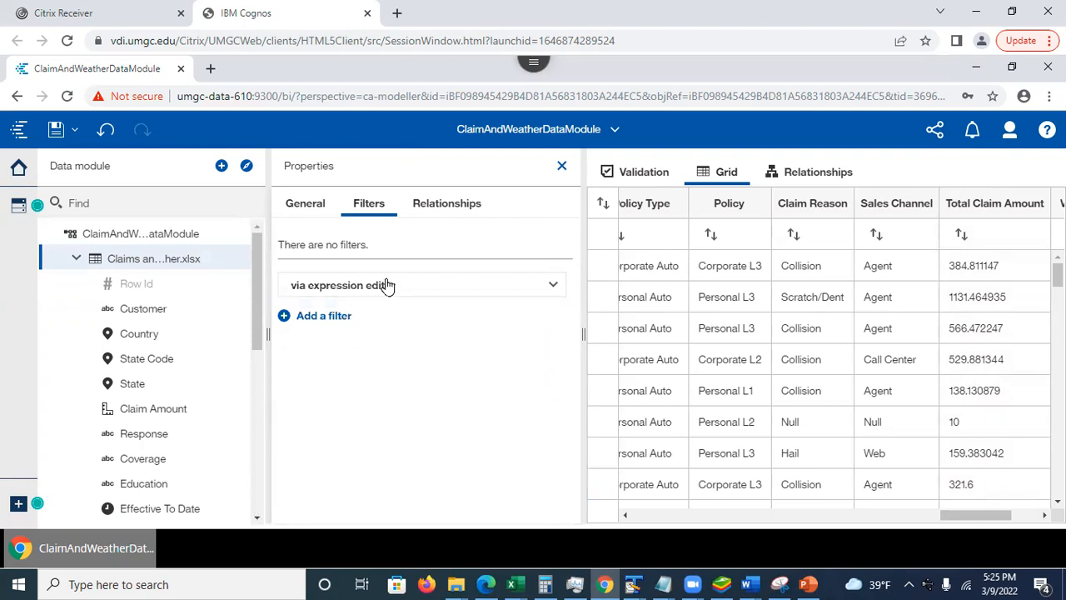
pyautogui.click(328, 323)
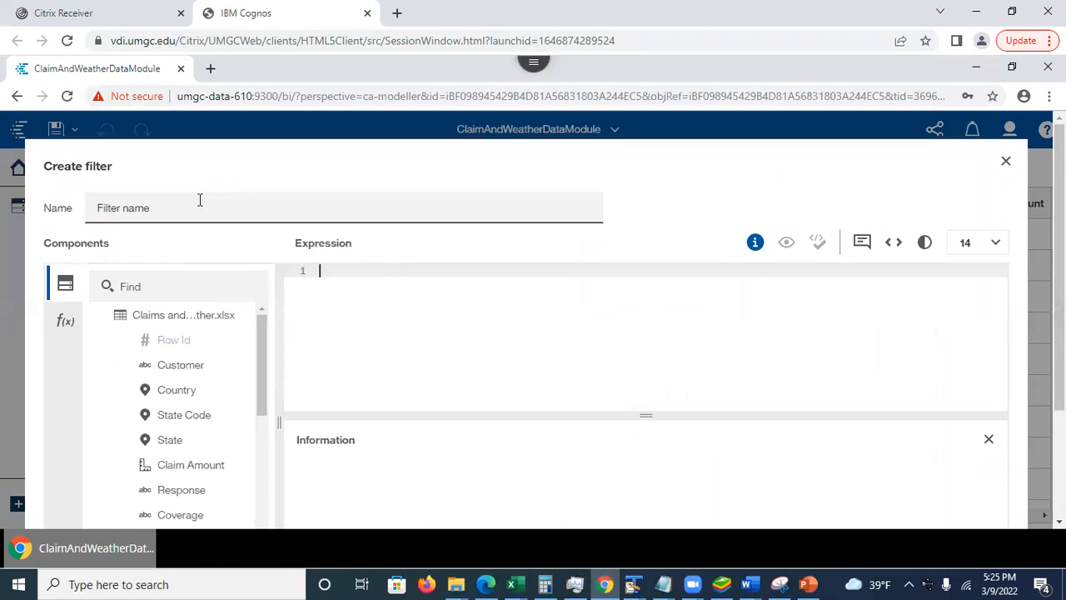
pyautogui.click(100, 208)
pyautogui.moveTo(100, 208); pyautogui.dragTo(74, 212)
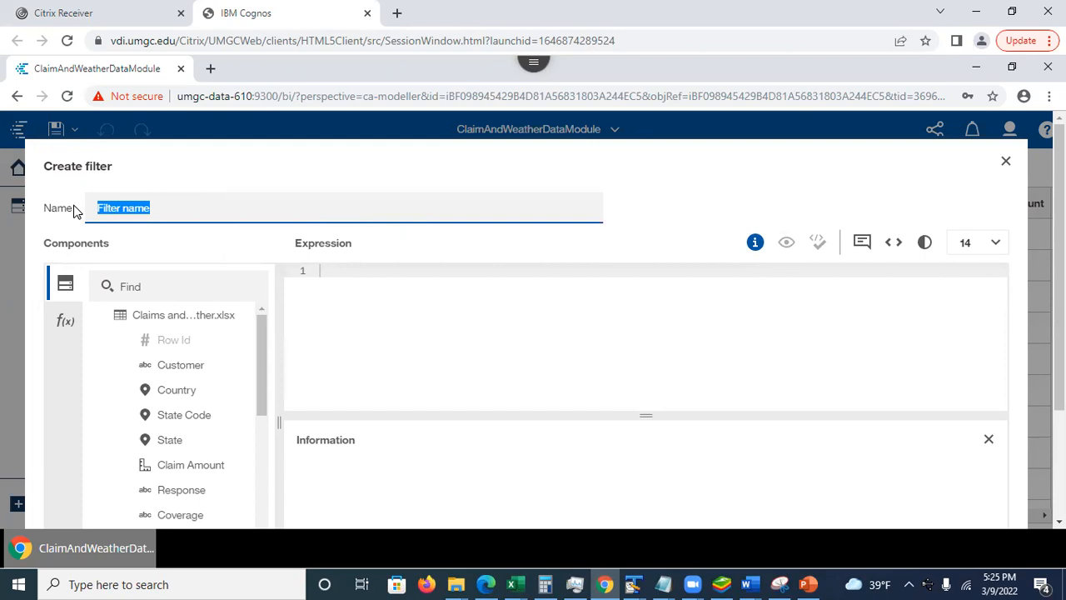
pyautogui.write('Effective to date ')
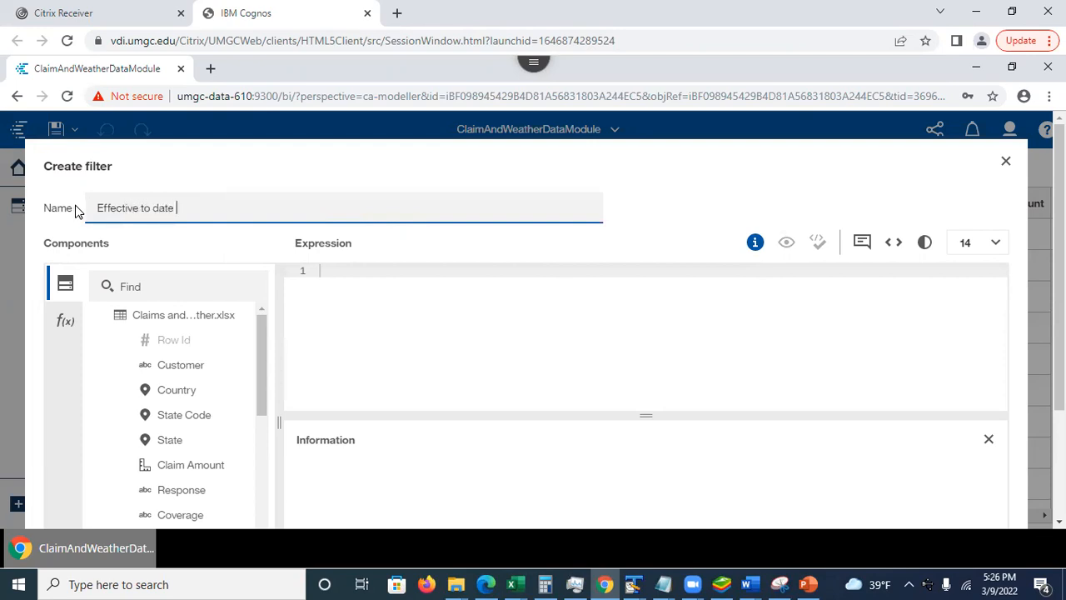
pyautogui.write('not missing')
pyautogui.click(345, 307)
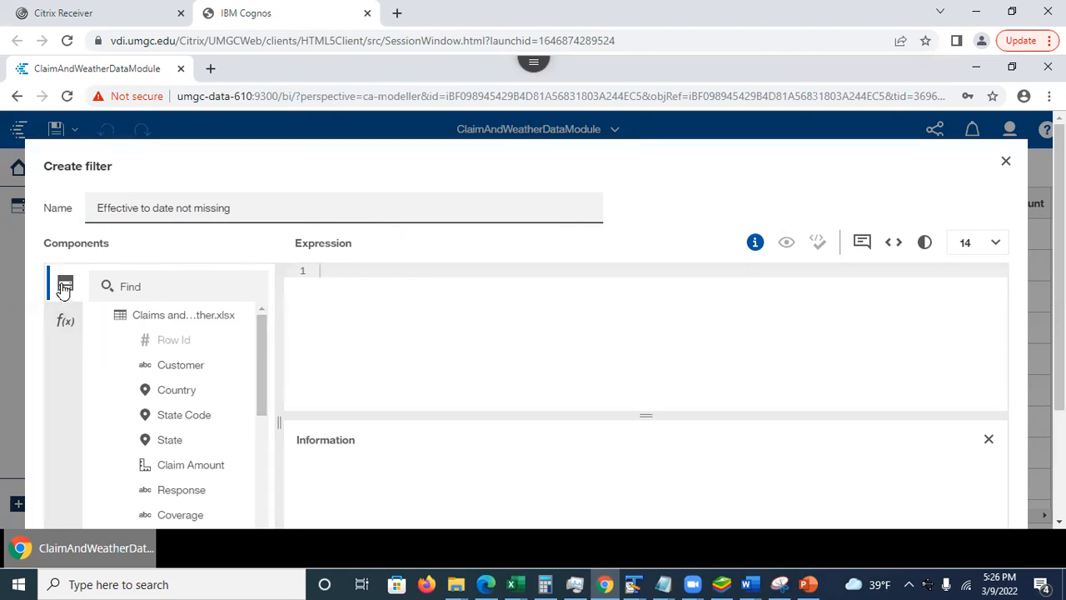
# Step: Build the filter expression Effective_To_Date is not missing from the Effective To Date column and the is not missing operator
pyautogui.moveTo(263, 379); pyautogui.dragTo(264, 316)
pyautogui.click(62, 328)
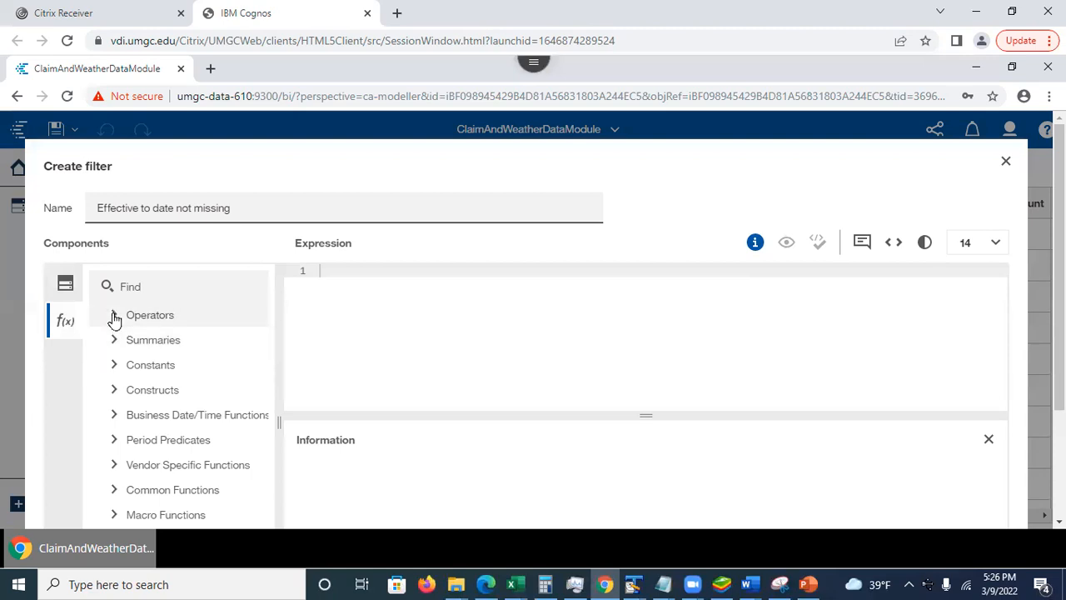
pyautogui.click(66, 286)
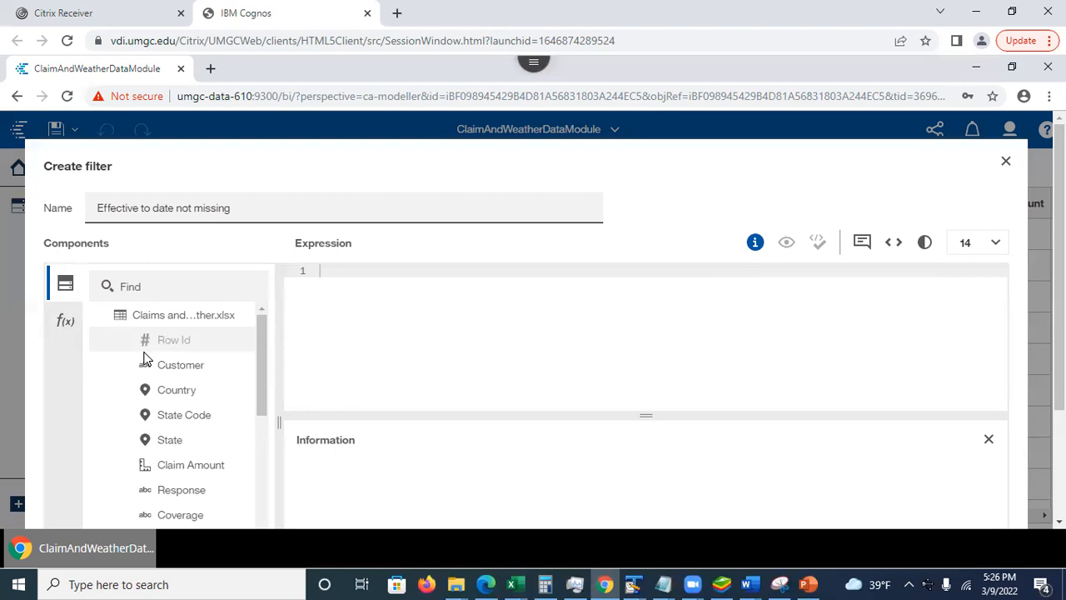
pyautogui.moveTo(264, 378); pyautogui.dragTo(267, 458)
pyautogui.click(239, 369)
pyautogui.moveTo(240, 368); pyautogui.dragTo(328, 286)
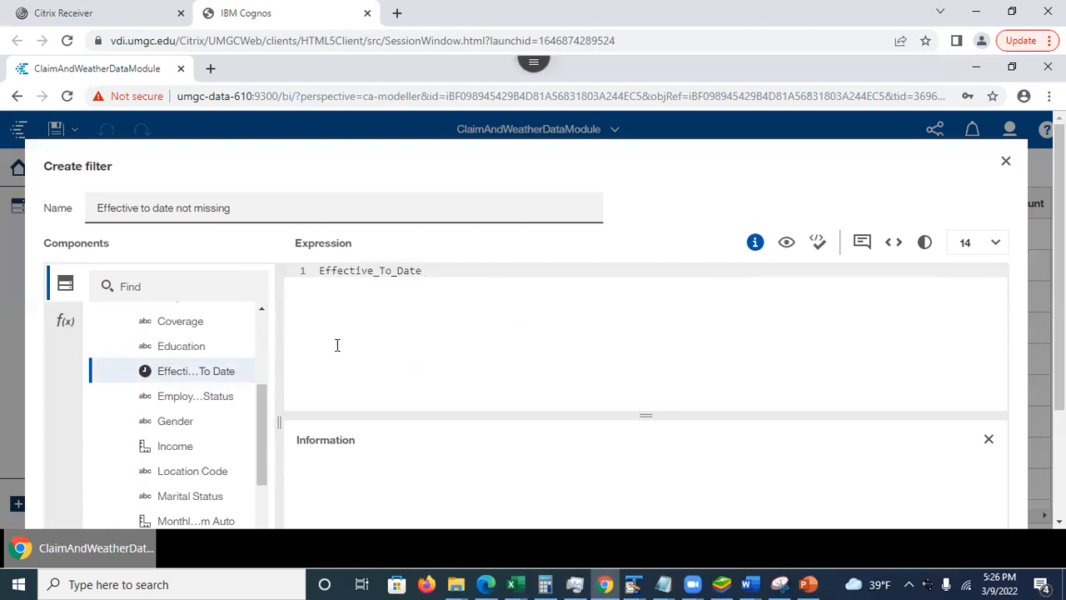
pyautogui.click(64, 324)
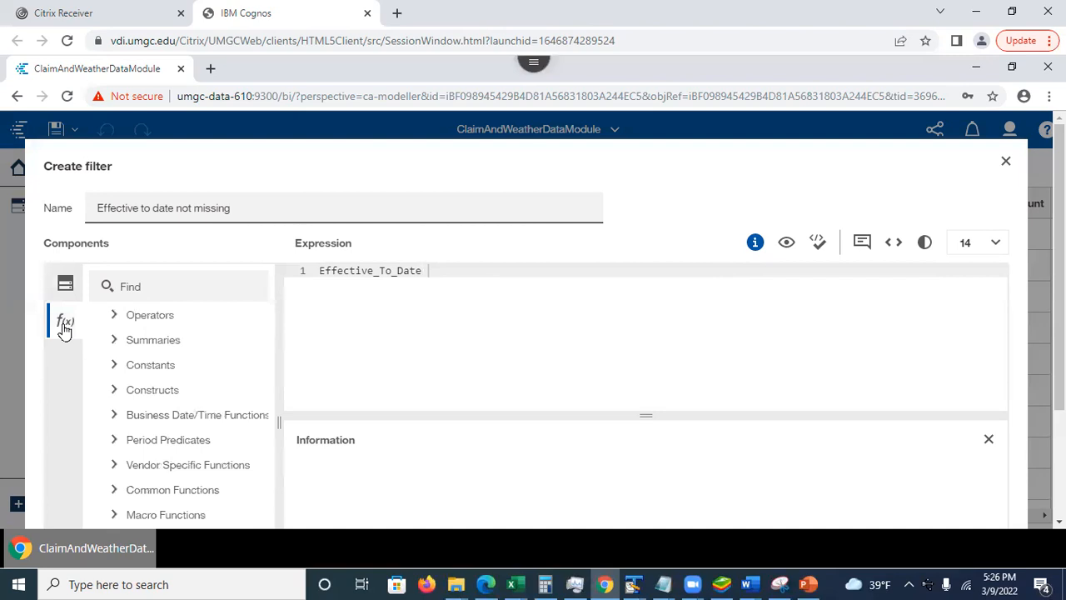
pyautogui.click(115, 320)
pyautogui.moveTo(260, 348); pyautogui.dragTo(275, 477)
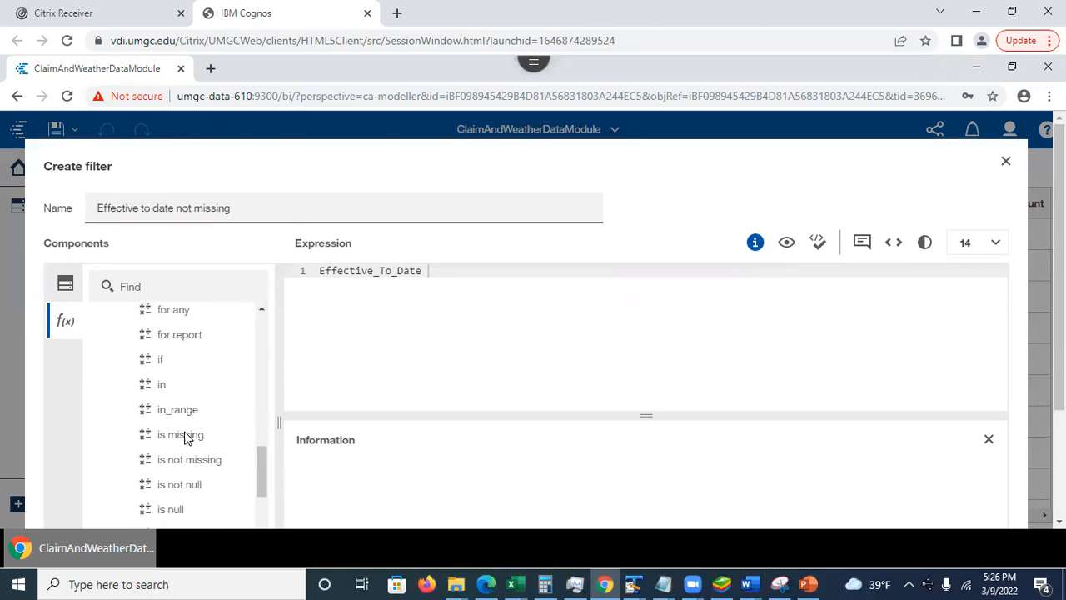
pyautogui.moveTo(178, 460); pyautogui.dragTo(440, 273)
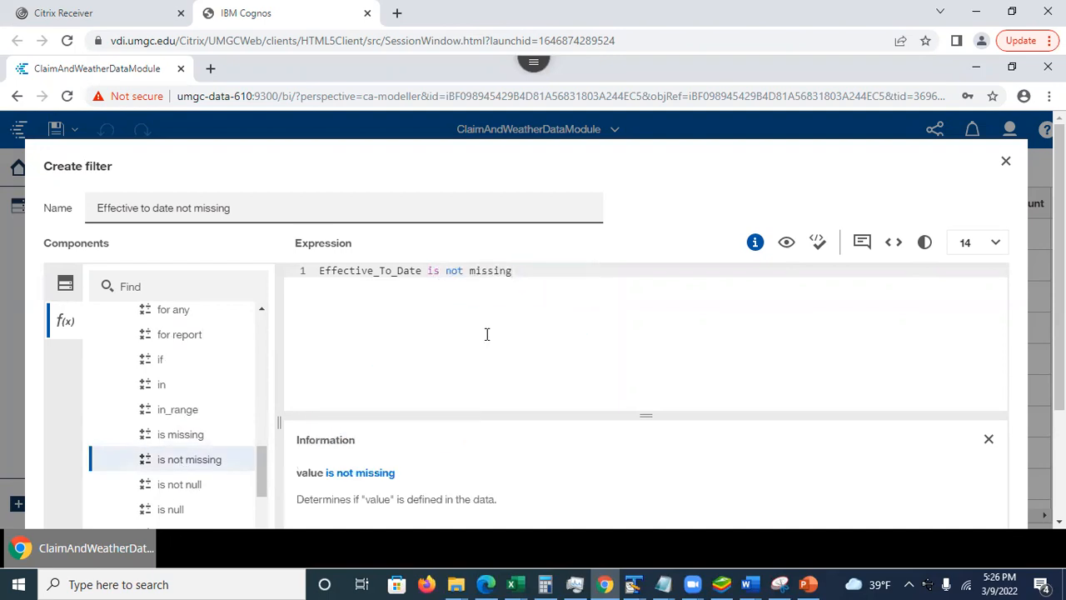
# Step: Validate the filter expression and apply the filter to the table, checking the filtered rows in the grid
pyautogui.click(819, 250)
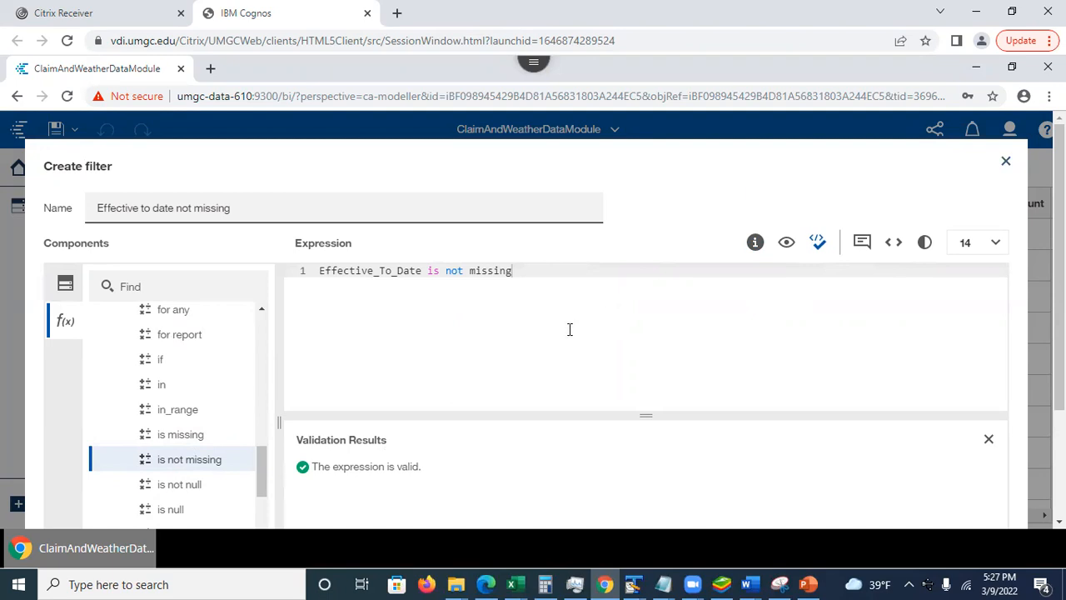
pyautogui.scroll(-2, 1058, 309)
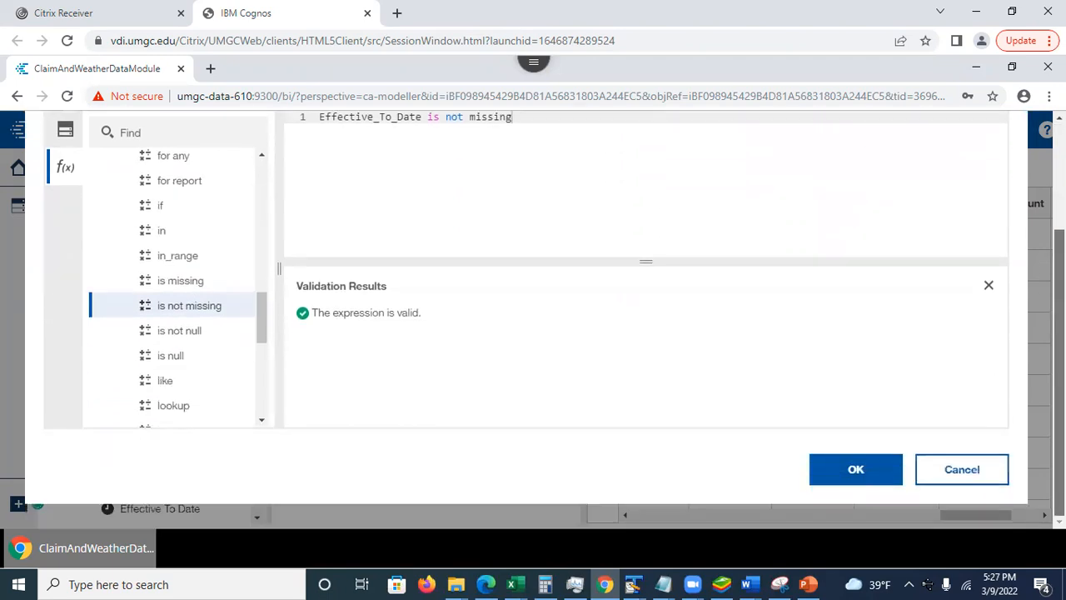
pyautogui.click(837, 469)
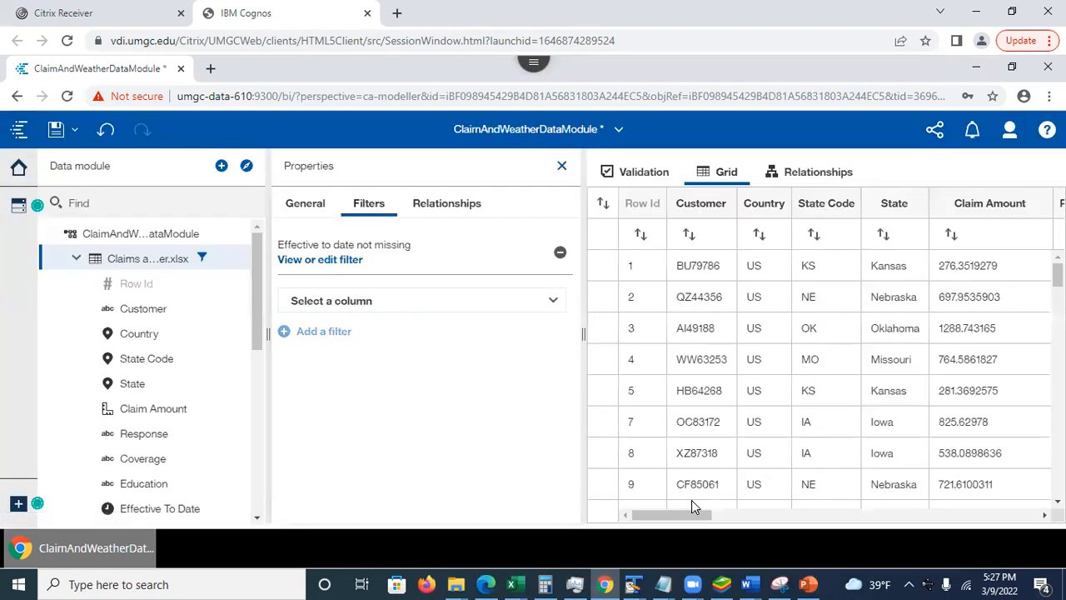
pyautogui.moveTo(692, 515); pyautogui.dragTo(891, 533)
pyautogui.moveTo(782, 538); pyautogui.dragTo(642, 517)
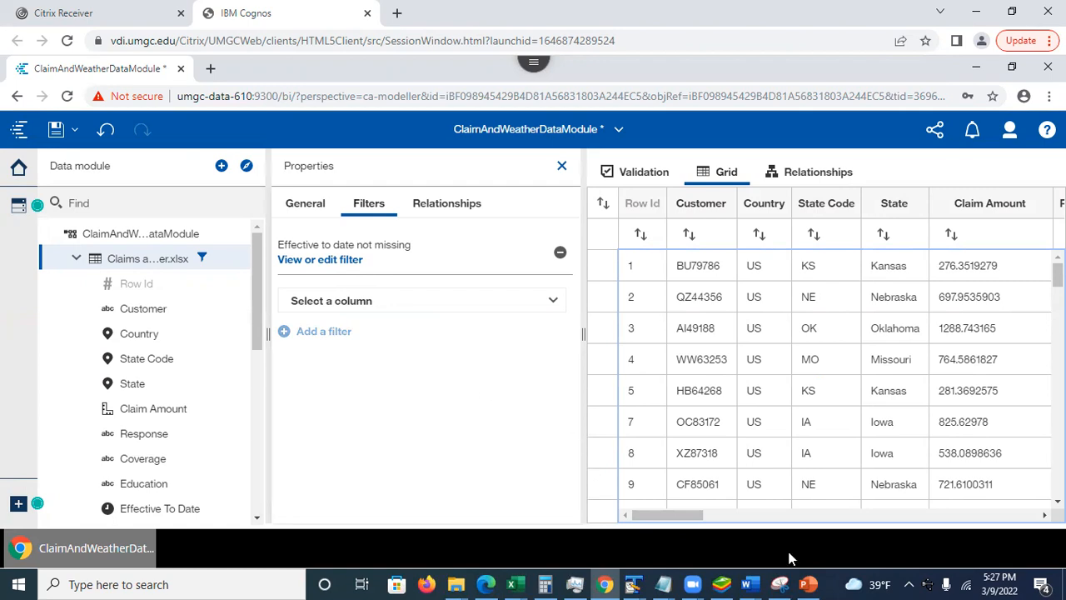
# Step: Switch to PowerPoint, copy the expression Policy_Type contains ('Personal') and Vehicle_Size contains ('Small') from slide 19, and return to Cognos
pyautogui.click(808, 583)
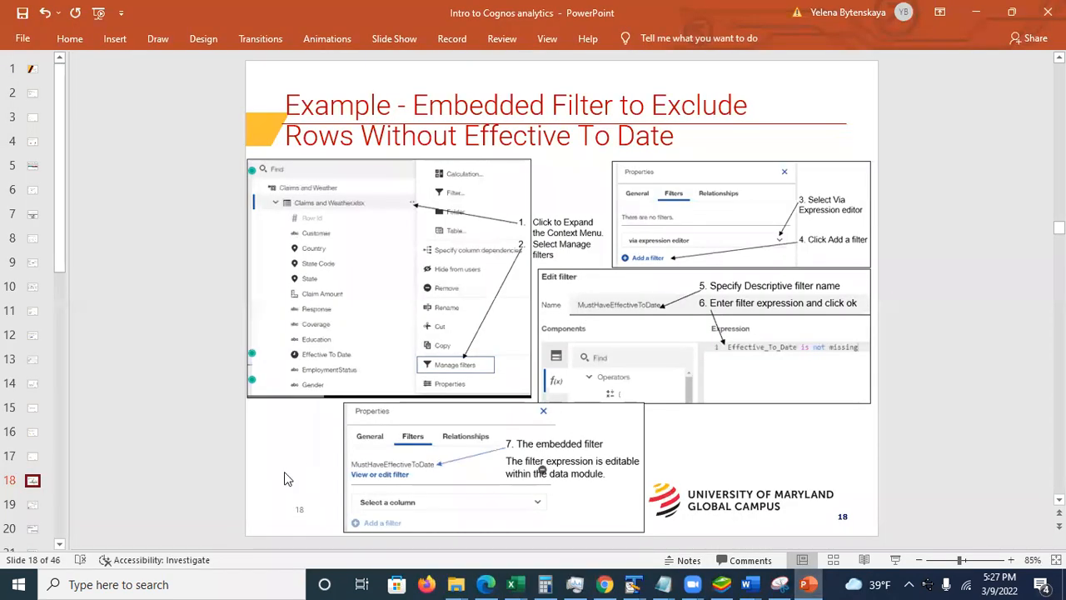
pyautogui.click(33, 507)
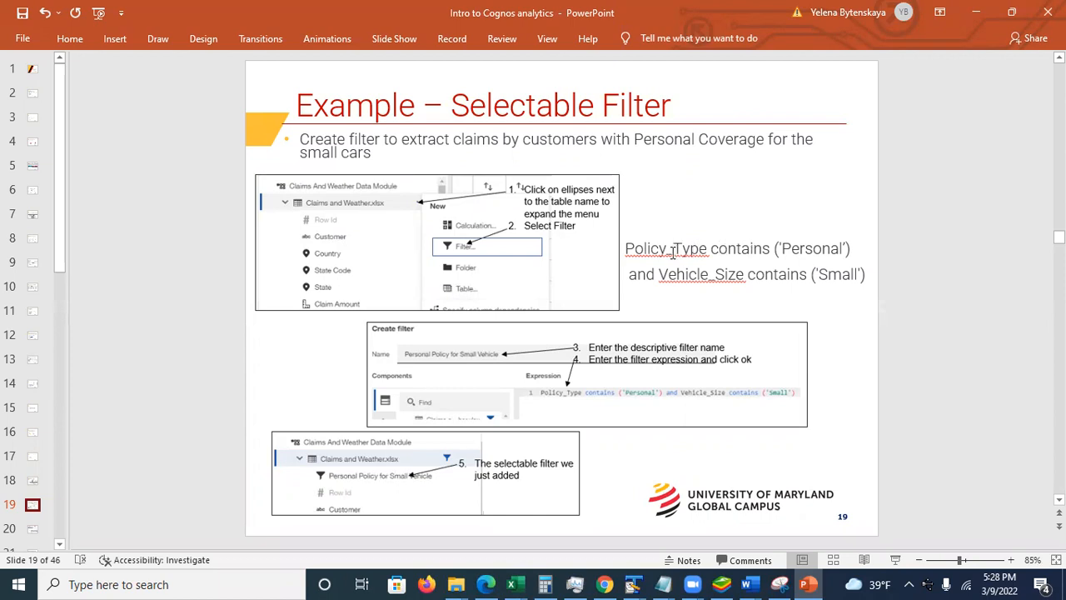
pyautogui.moveTo(629, 248); pyautogui.dragTo(879, 276)
pyautogui.hotkey('ctrl', 'c')
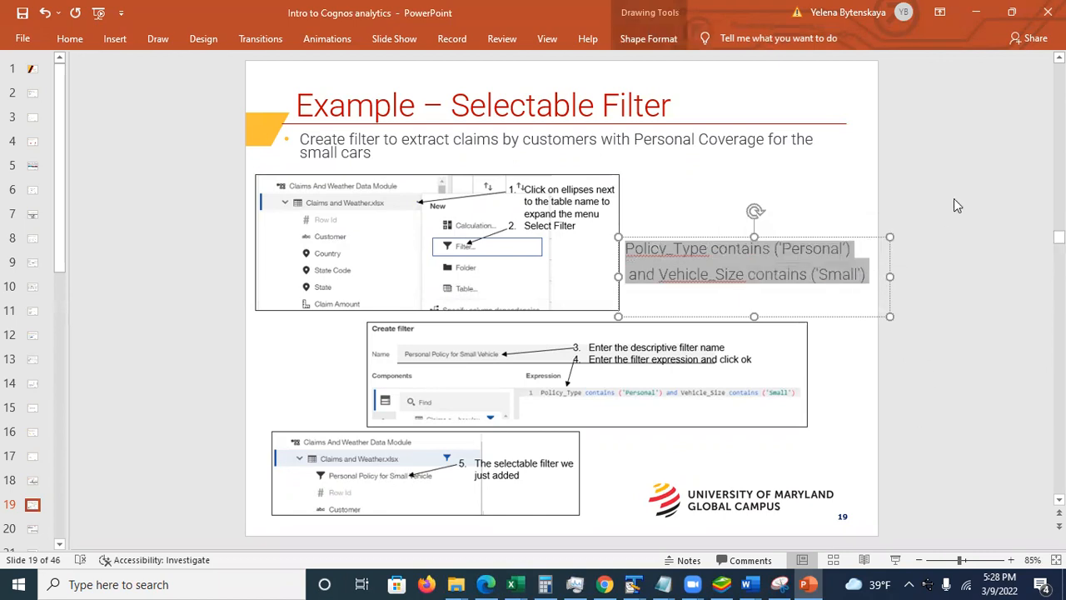
pyautogui.click(975, 13)
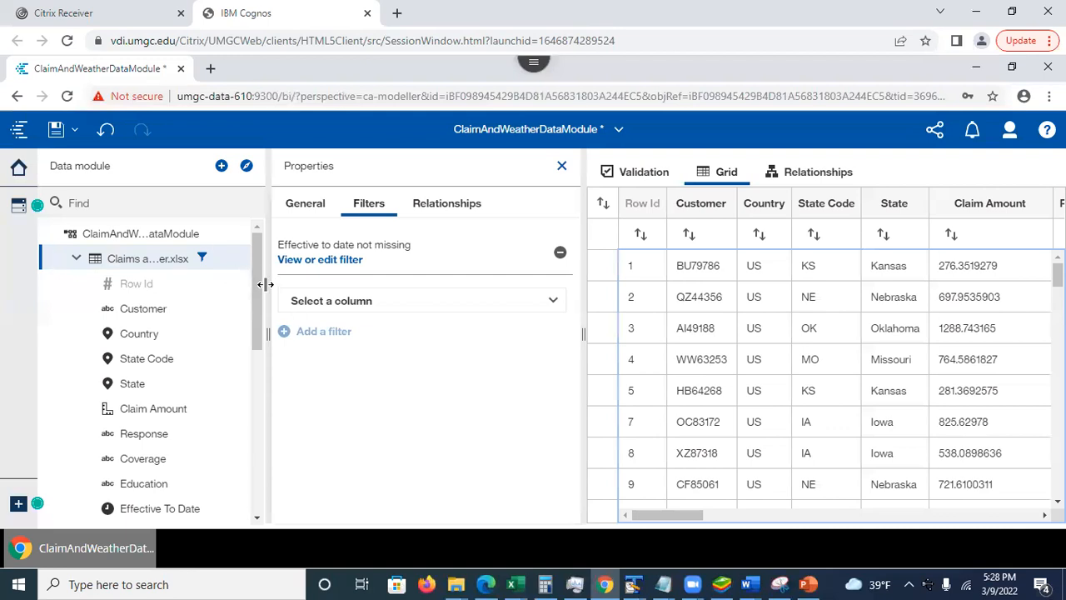
# Step: Start a new selectable filter on the Claims and Weather.xlsx table and paste the copied expression into the remote session's clipboard
pyautogui.moveTo(234, 259)
pyautogui.click(227, 260)
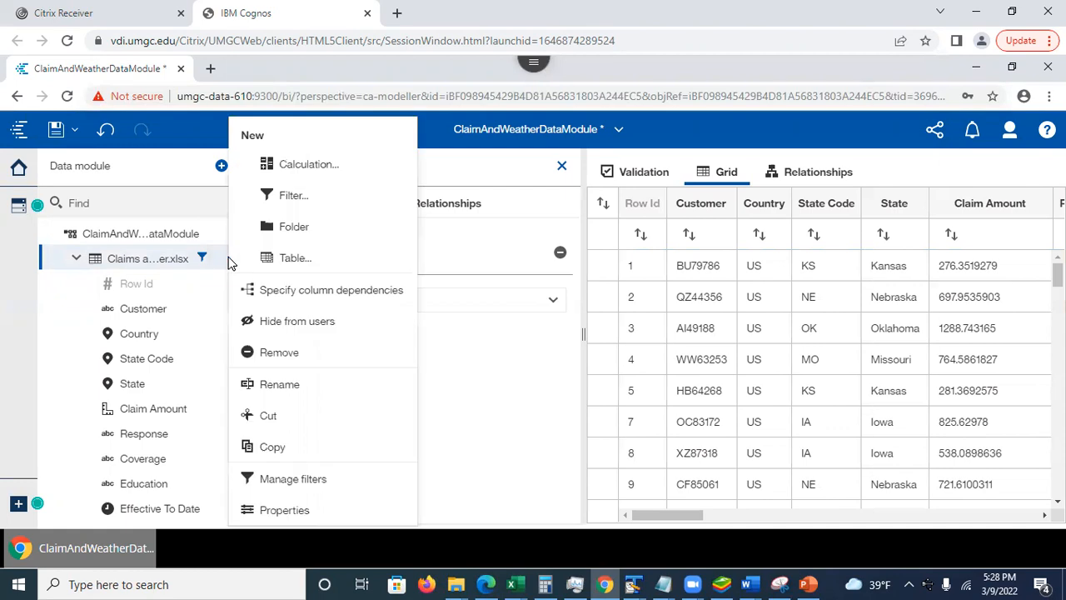
pyautogui.click(281, 196)
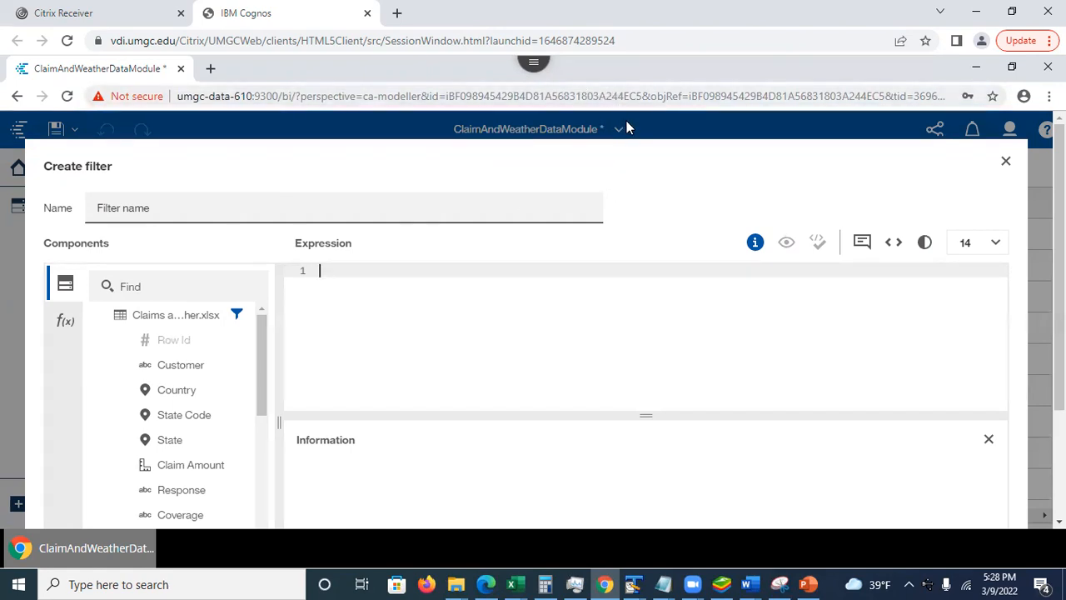
pyautogui.click(533, 77)
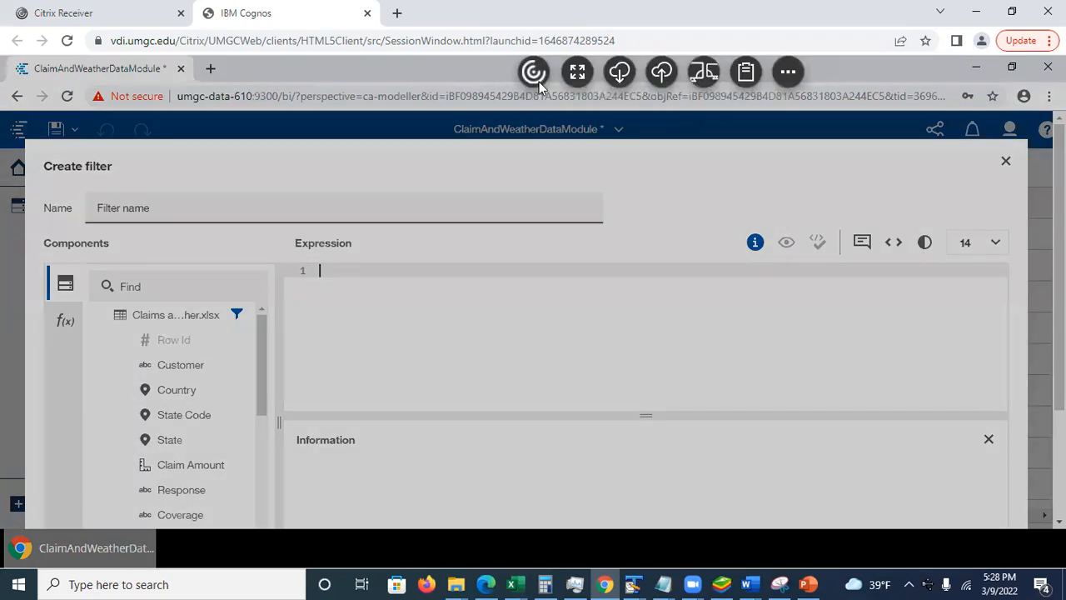
pyautogui.click(746, 75)
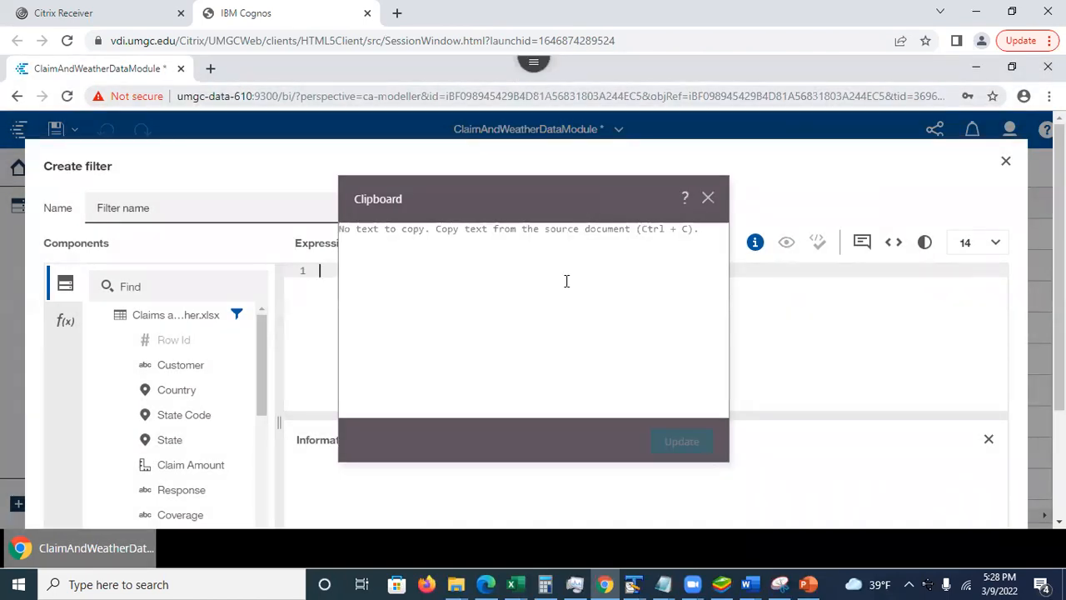
pyautogui.hotkey('ctrl', 'v')
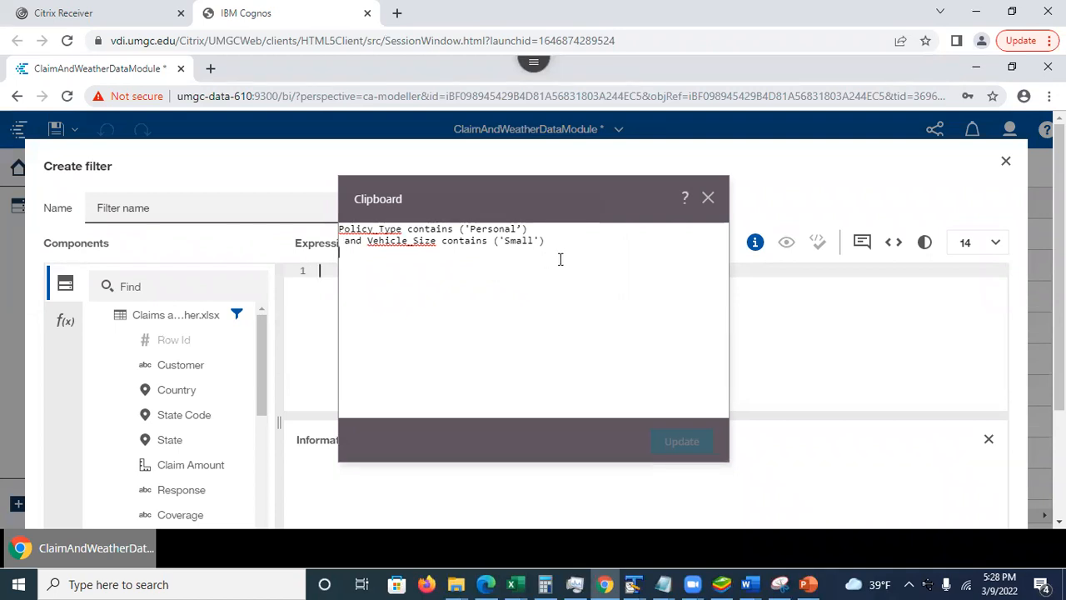
# Step: Paste the Policy_Type and Vehicle_Size expression into the new filter and dismiss the remote-session text tip
pyautogui.click(323, 273)
pyautogui.press('super+v')
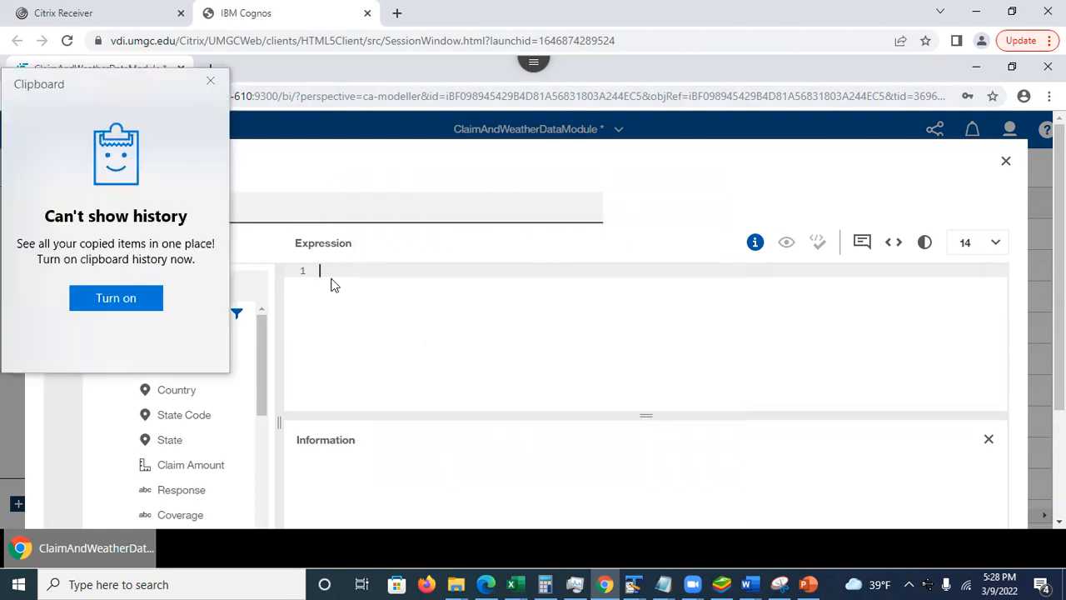
pyautogui.click(211, 81)
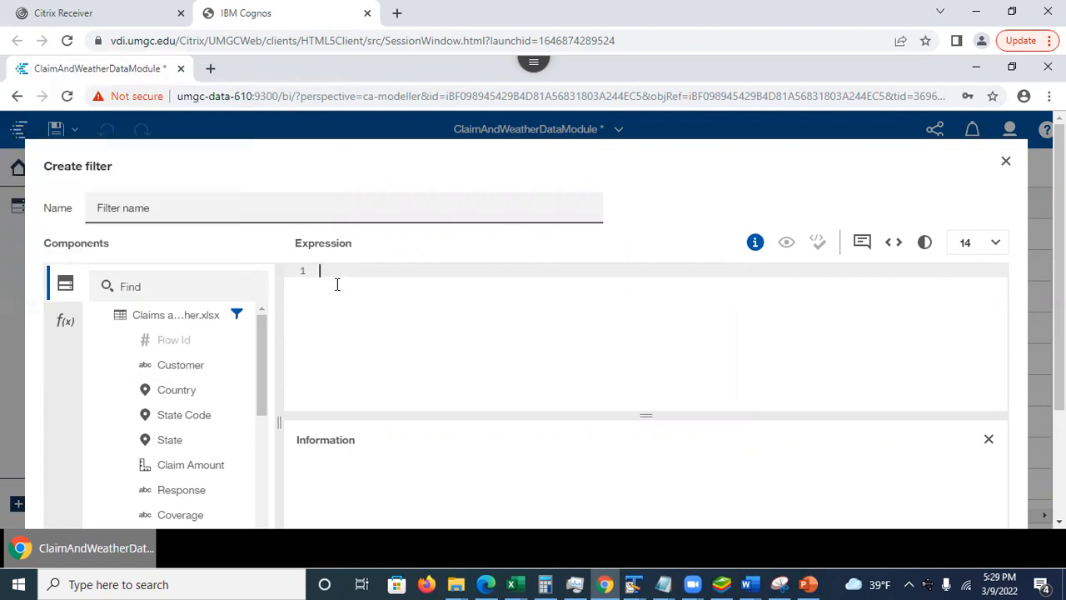
pyautogui.hotkey('ctrl', 'v')
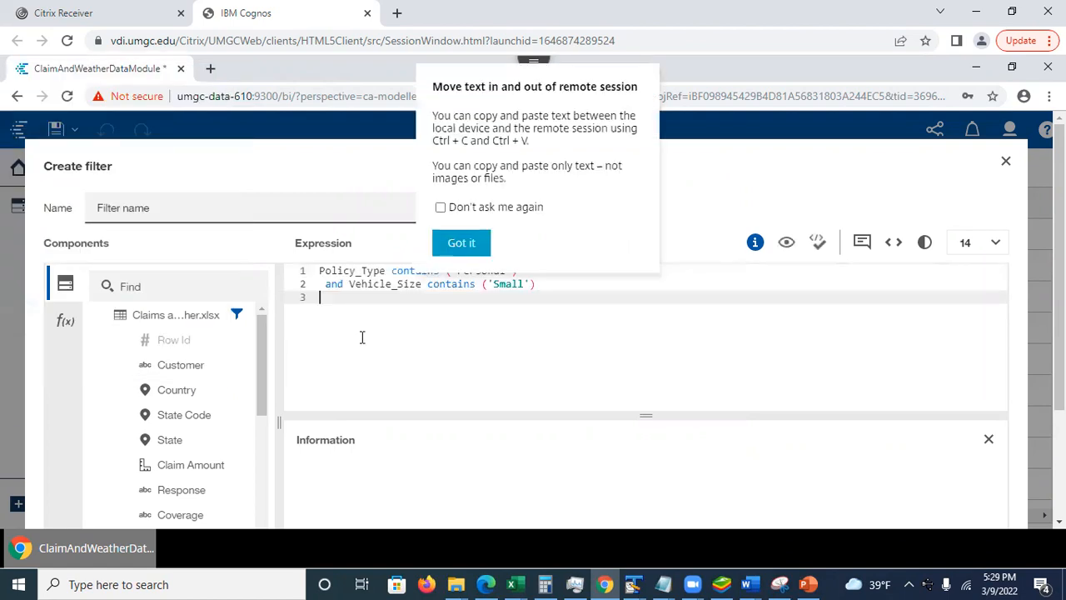
pyautogui.click(472, 241)
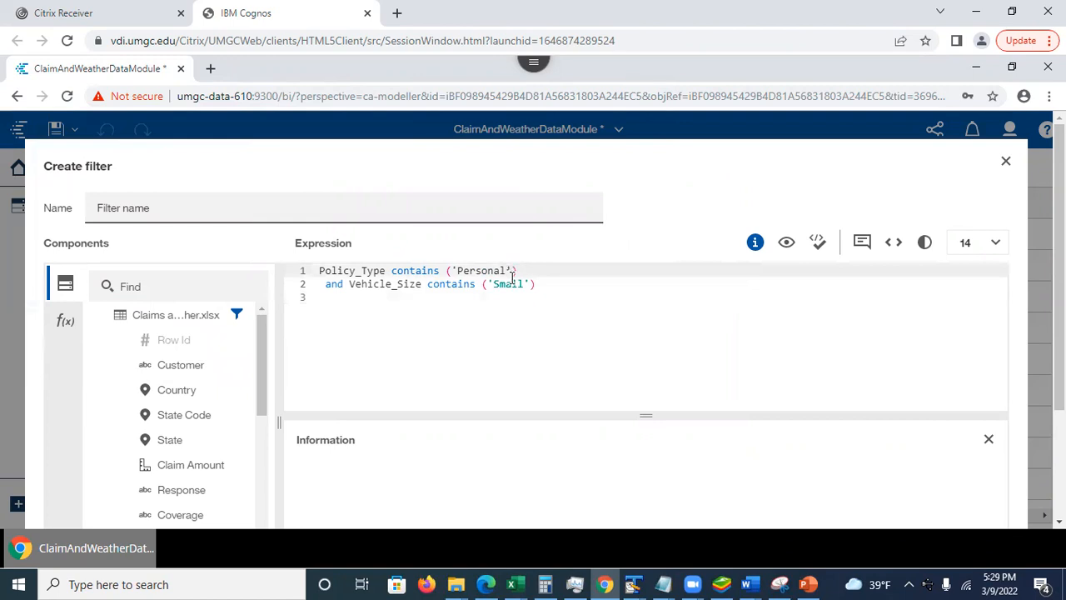
# Step: Validate the expression and replace the curly closing quote after Personal with a straight single quote
pyautogui.click(819, 248)
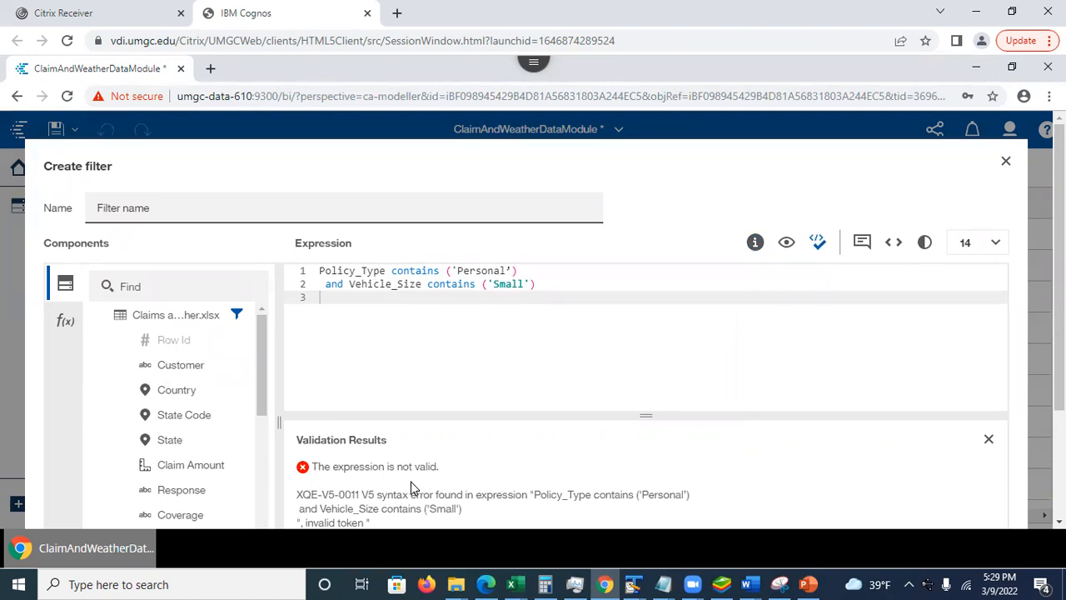
pyautogui.click(513, 268)
pyautogui.press('BackSpace')
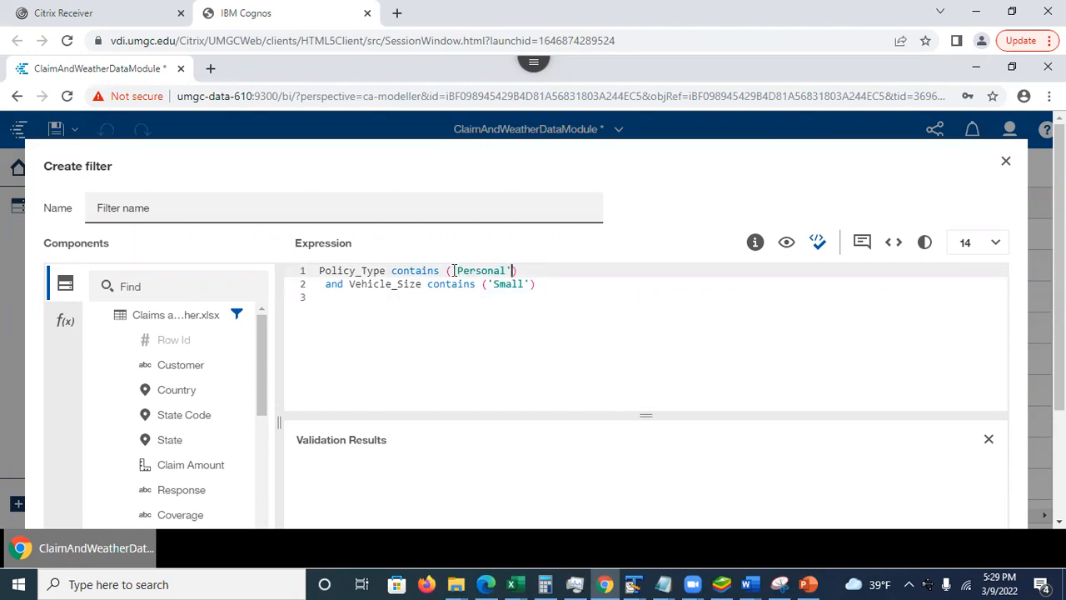
pyautogui.moveTo(457, 270); pyautogui.dragTo(505, 270)
pyautogui.click(460, 271)
# Step: Name the new filter Personal Policy for Small vehicle
pyautogui.click(143, 208)
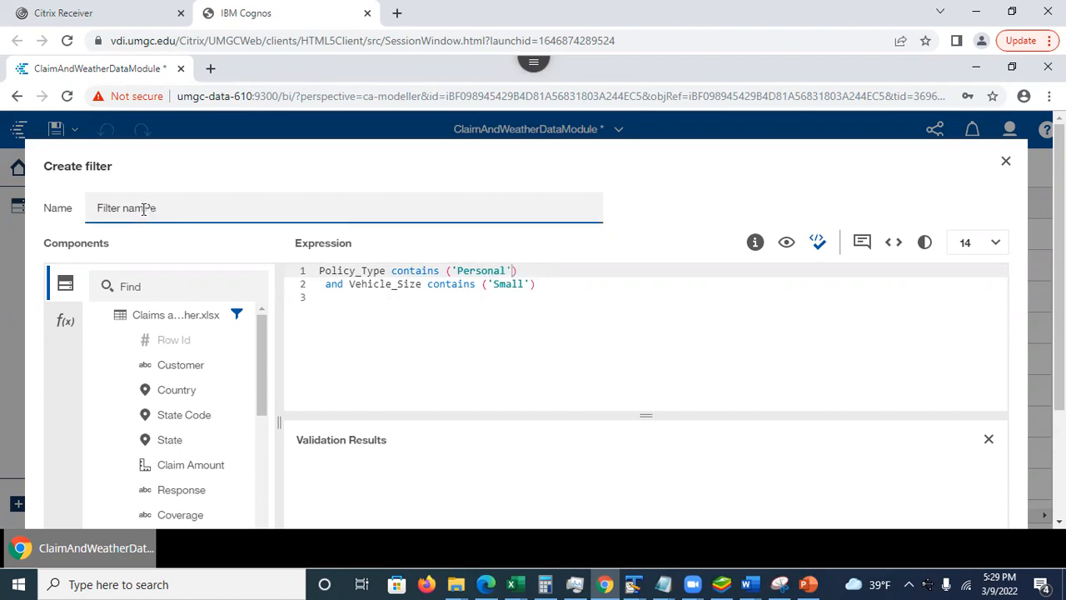
pyautogui.moveTo(176, 218); pyautogui.dragTo(46, 203)
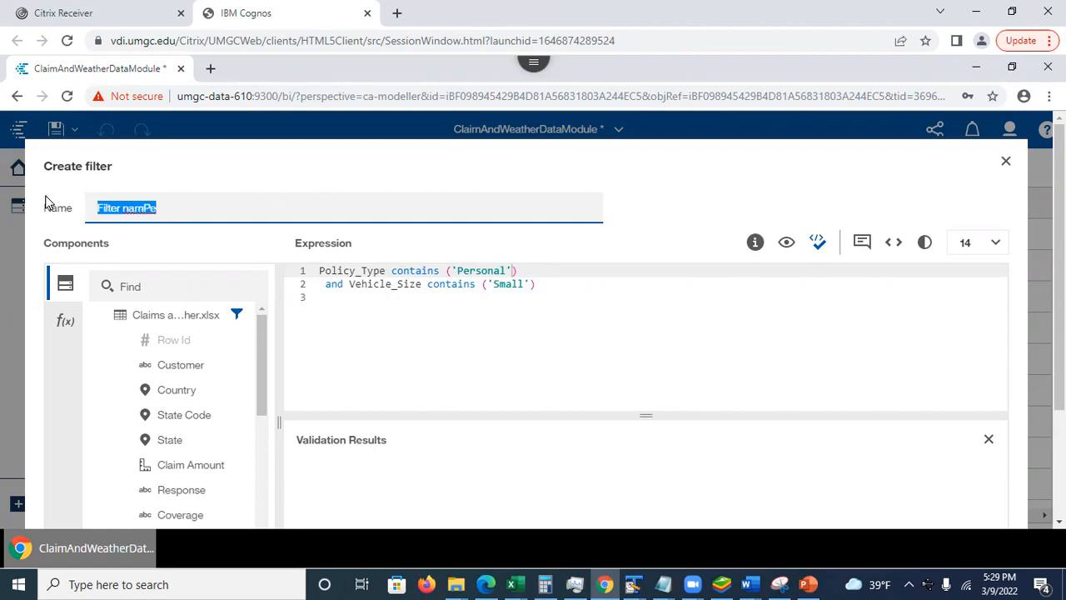
pyautogui.write('Pe')
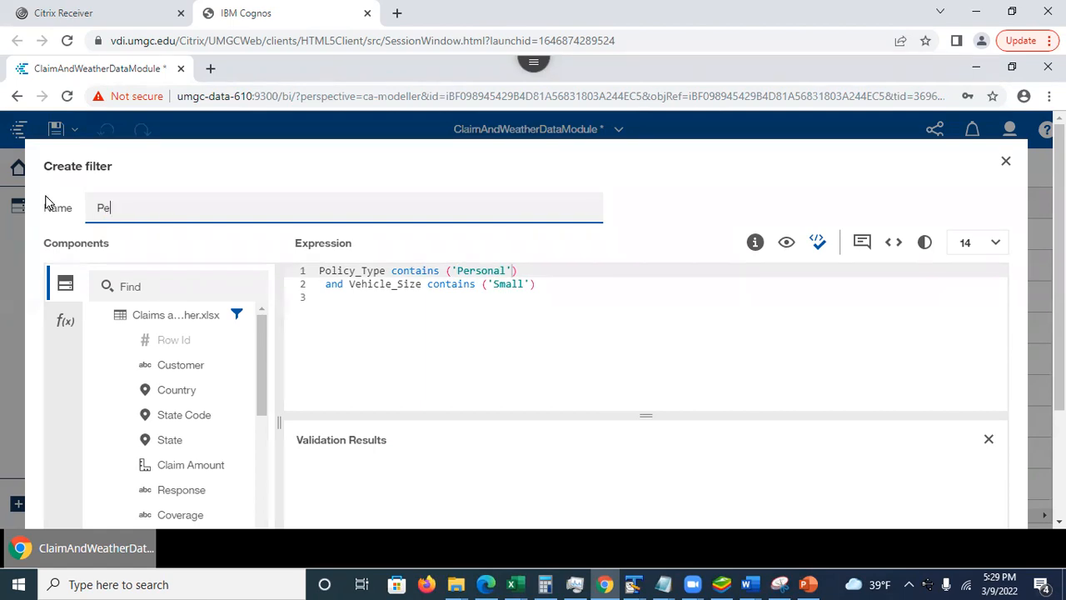
pyautogui.write('rsonal Policy for Smakk')
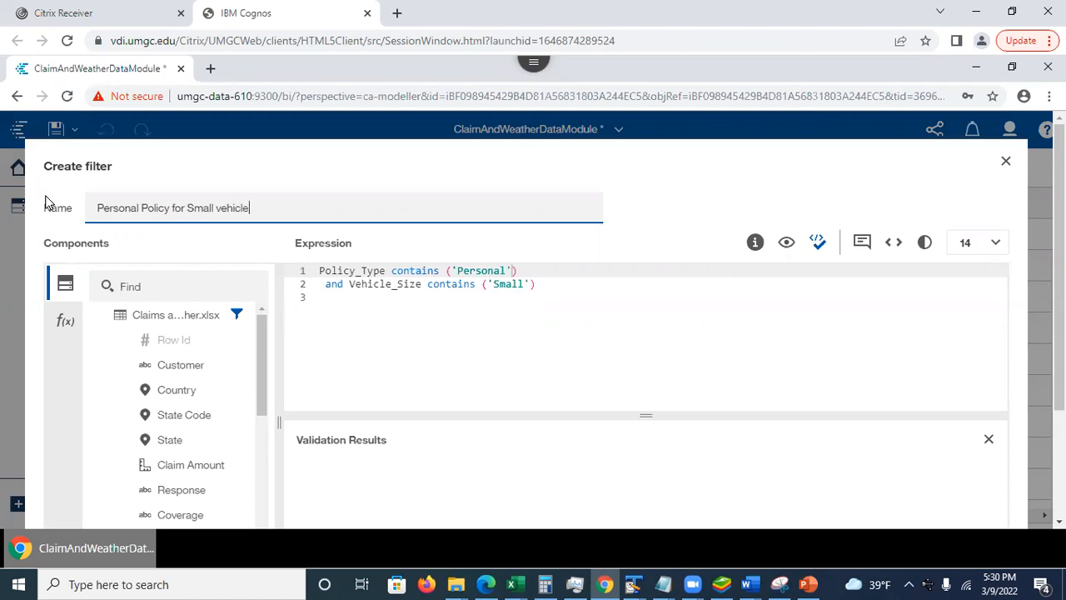
# Step: Validate and format the filter expression, and confirm the new filter
pyautogui.click(398, 285)
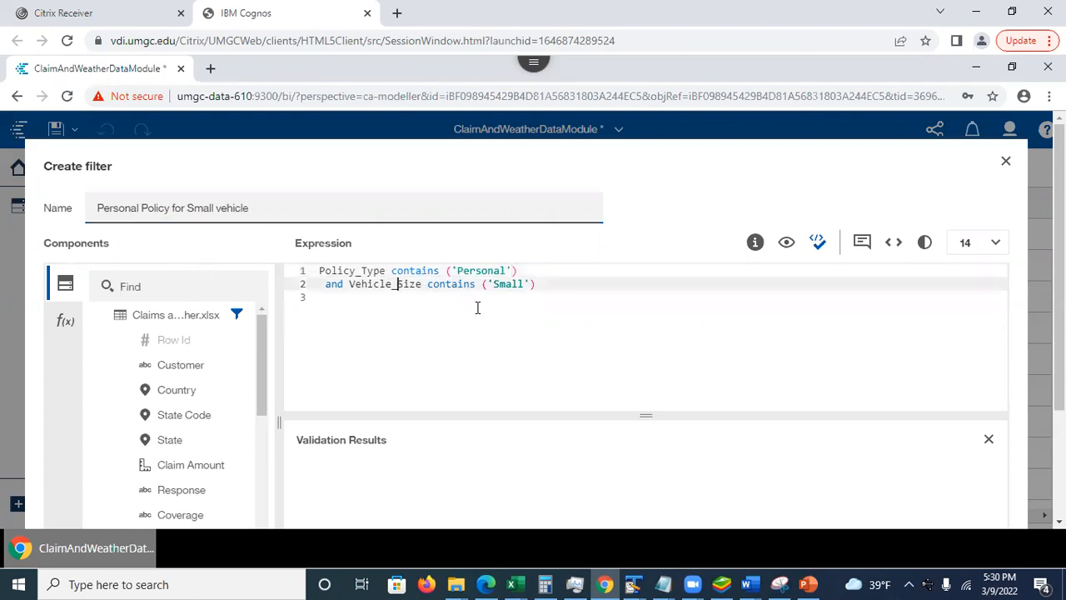
pyautogui.click(818, 245)
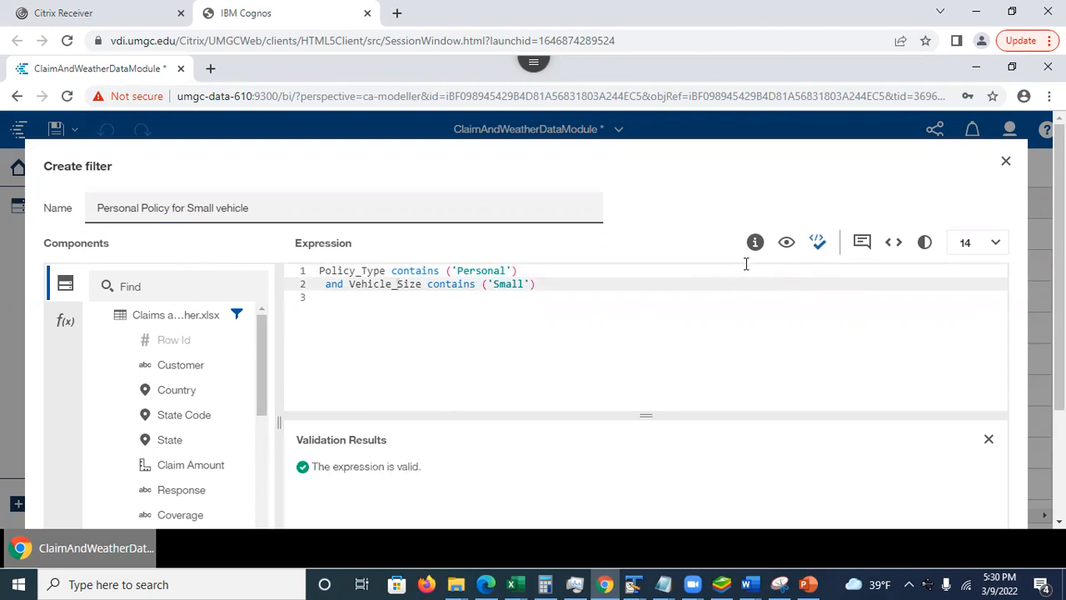
pyautogui.click(892, 243)
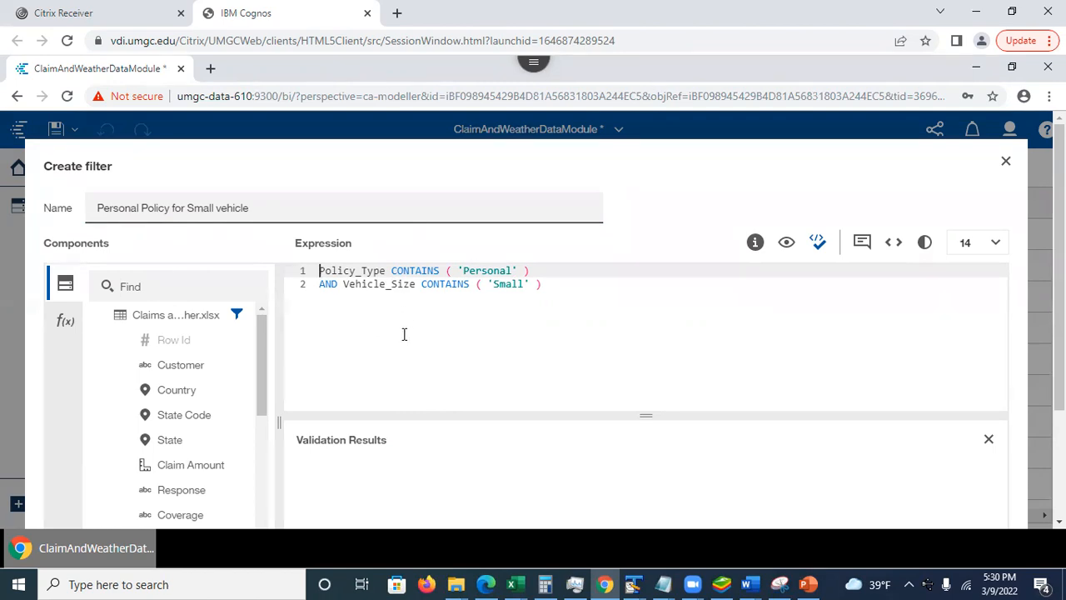
pyautogui.moveTo(1059, 379); pyautogui.dragTo(1059, 393)
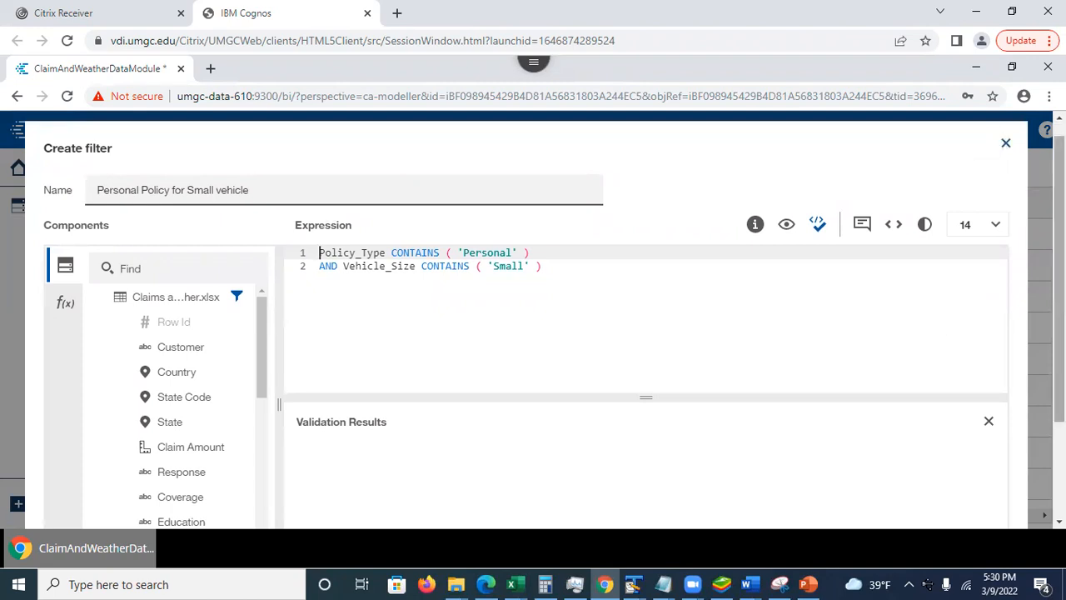
pyautogui.moveTo(1059, 291); pyautogui.dragTo(1059, 386)
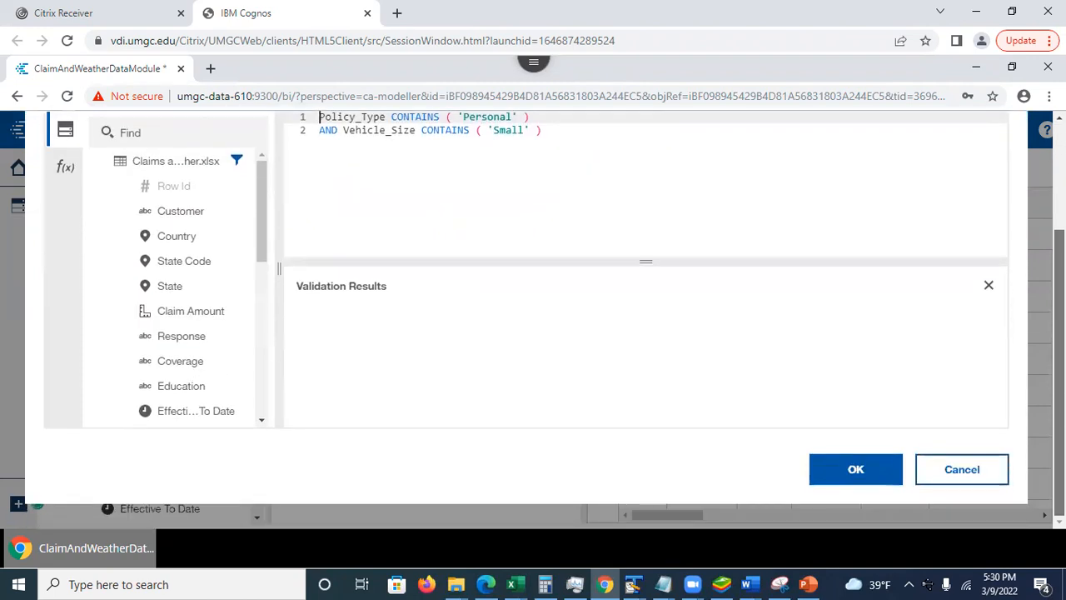
pyautogui.click(856, 470)
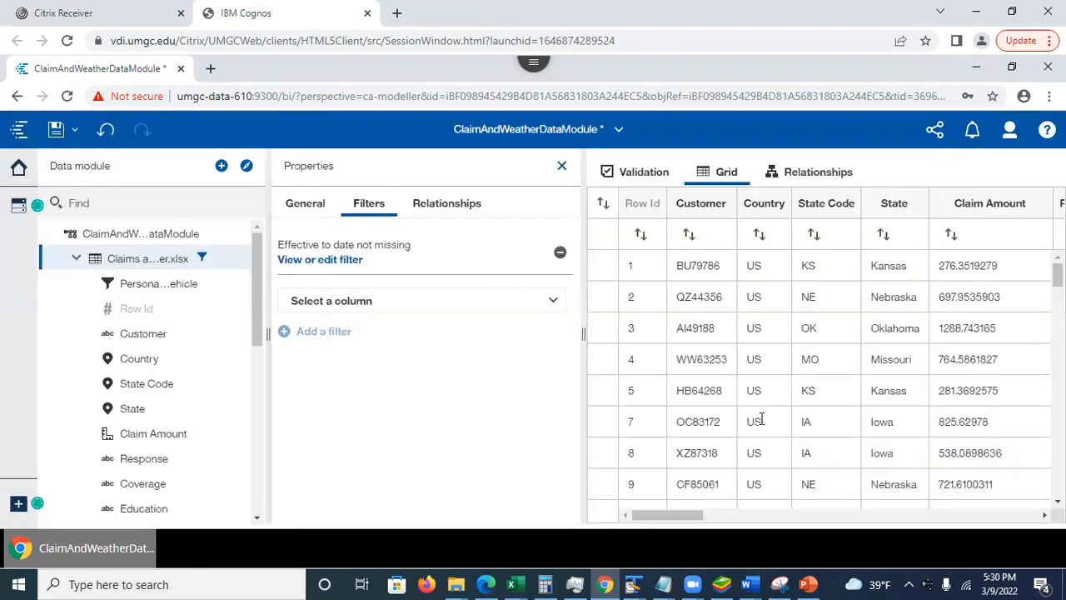
# Step: Examine the Vehicle Size column in the data grid and review the Personal Policy for Small vehicle filter's expression without changing it
pyautogui.moveTo(673, 512); pyautogui.dragTo(1019, 517)
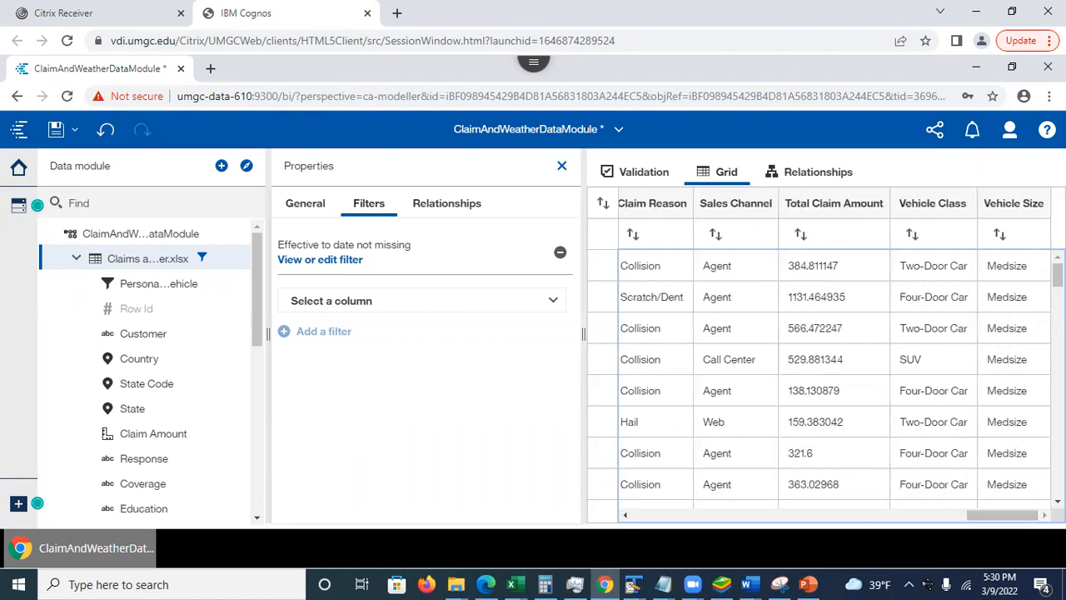
pyautogui.moveTo(1058, 275); pyautogui.dragTo(1058, 312)
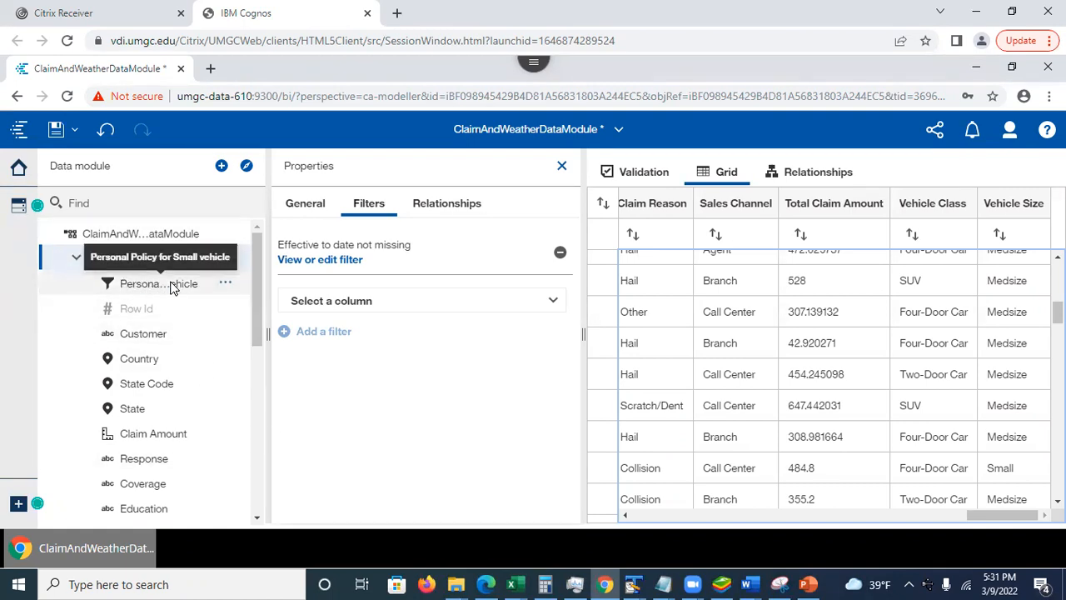
pyautogui.click(229, 286)
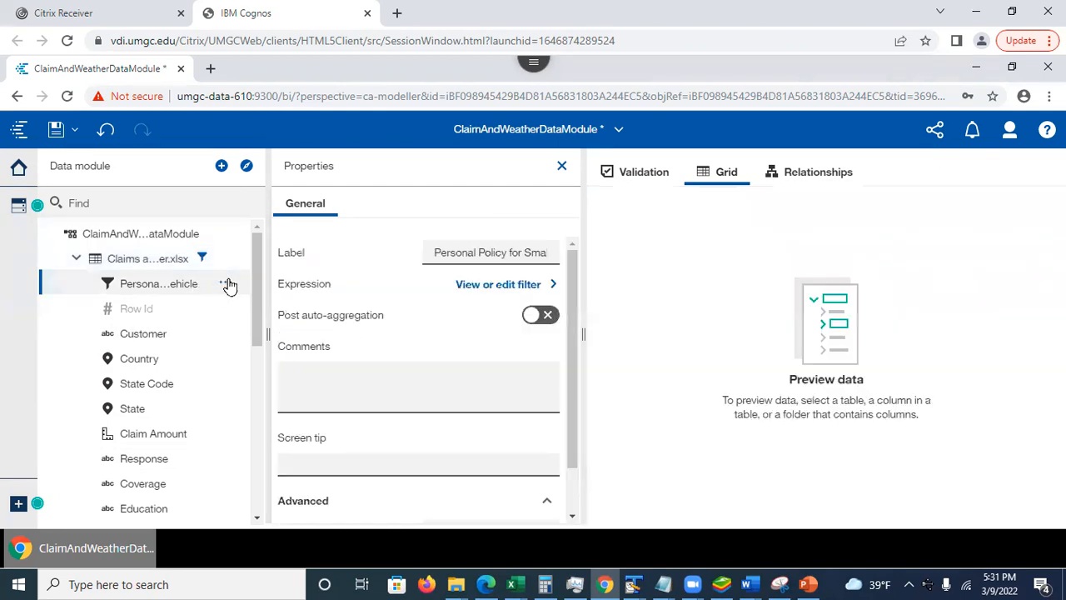
pyautogui.click(346, 238)
pyautogui.click(500, 287)
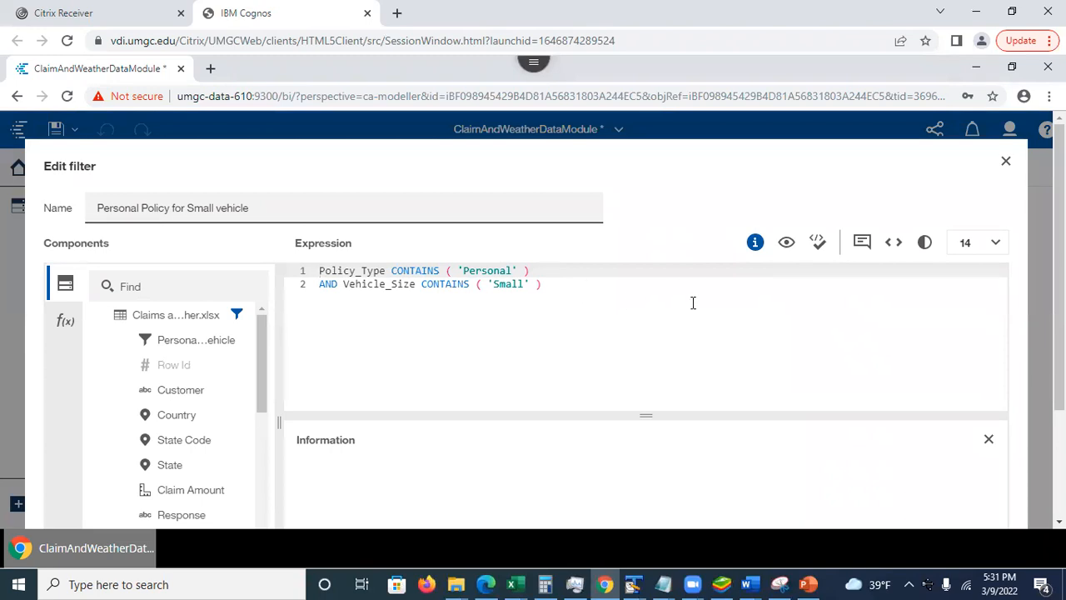
pyautogui.click(1005, 161)
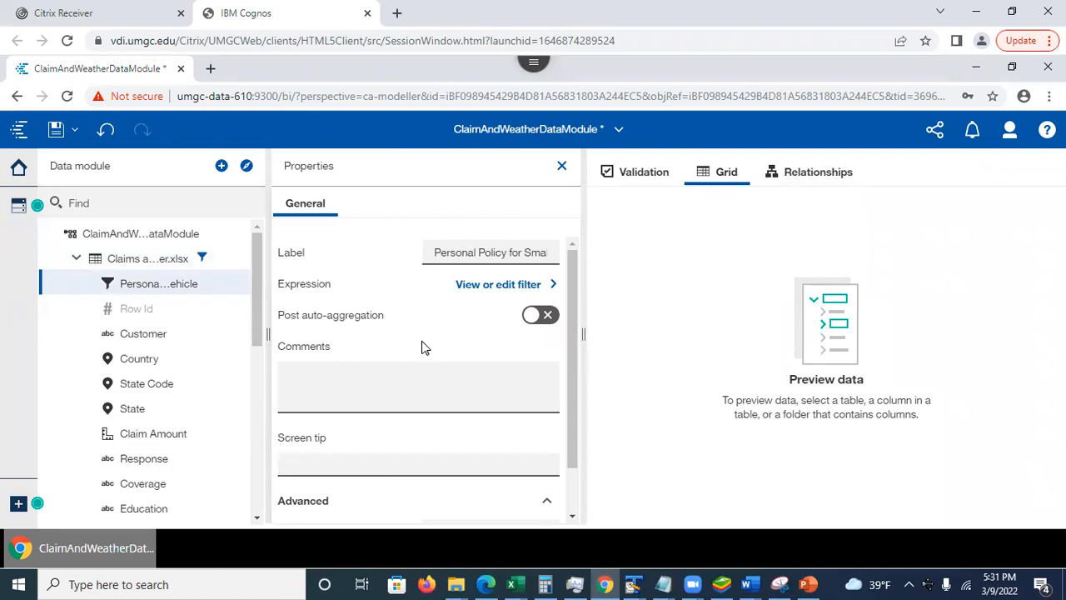
# Step: Switch to PowerPoint and view slide 20 about filling in missing income values with an average income
pyautogui.click(809, 584)
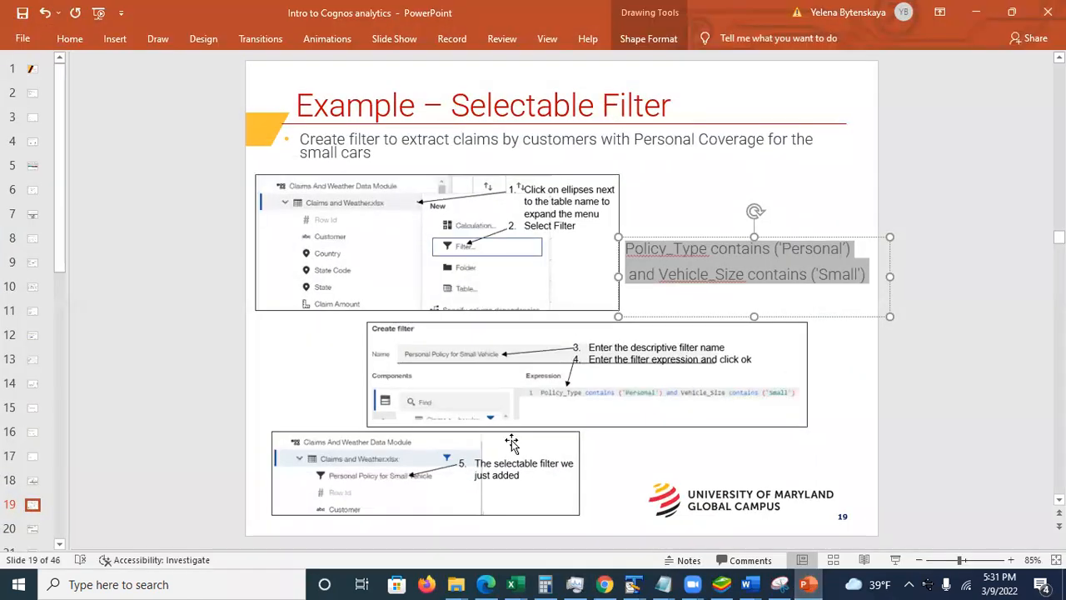
pyautogui.click(35, 528)
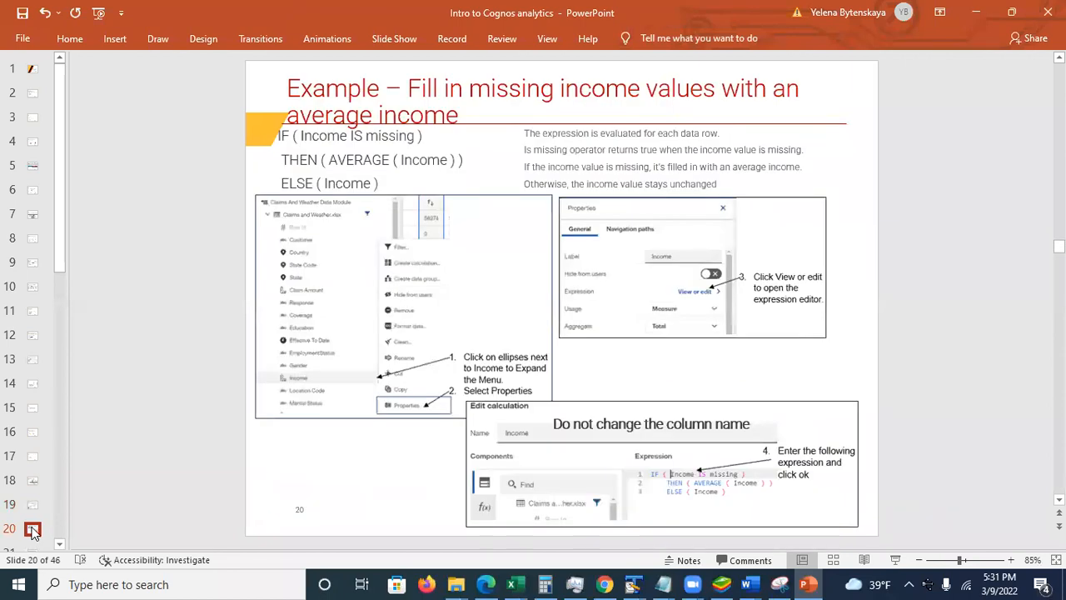
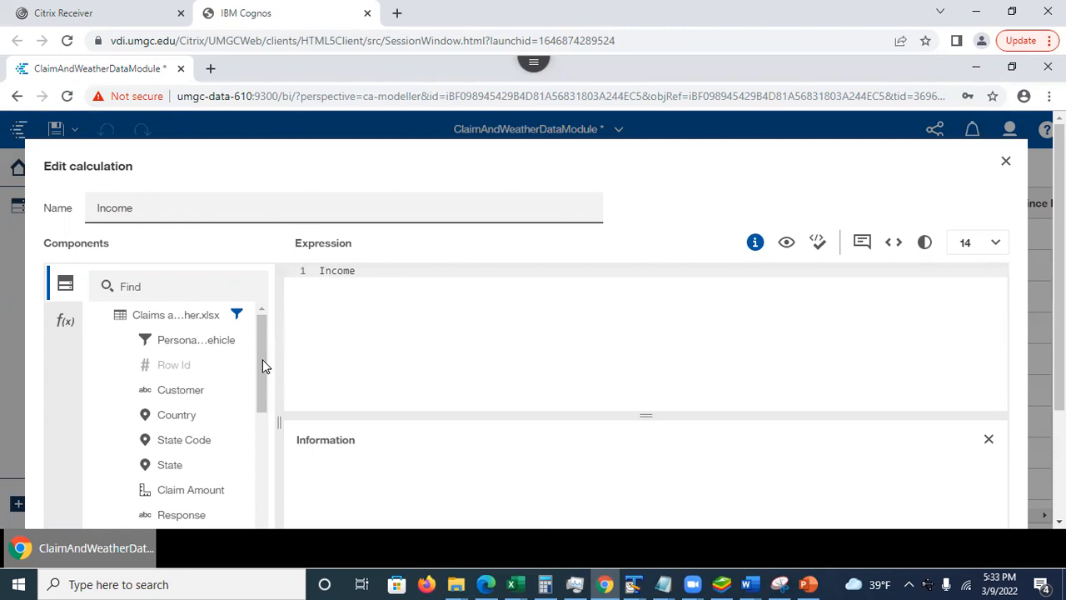
# Step: Insert an if then else construct into the Income calculation and move Income into its ELSE branch, replacing the placeholder
pyautogui.click(63, 325)
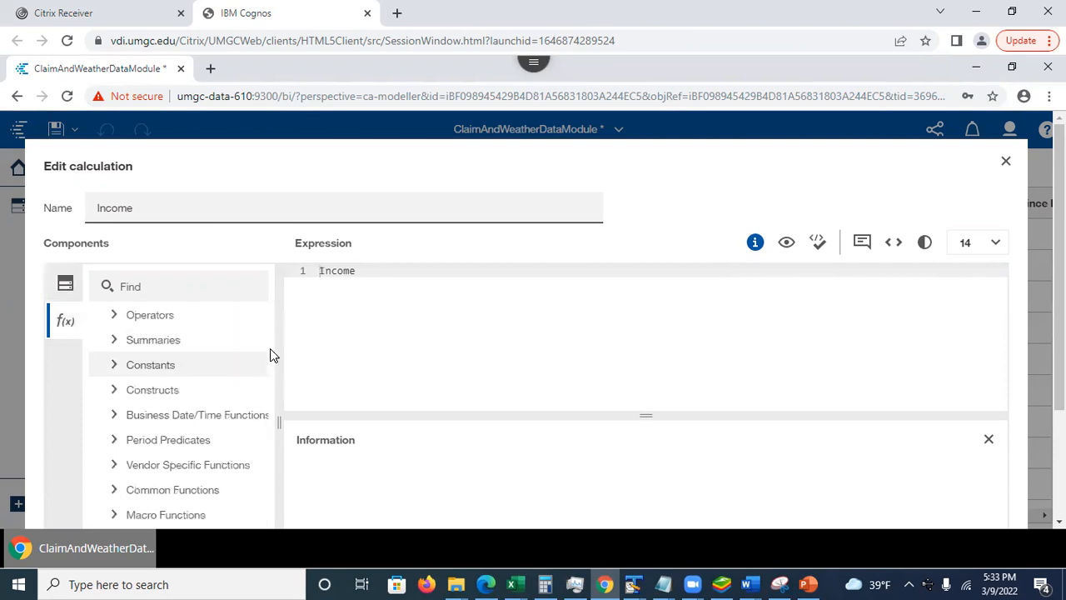
pyautogui.click(114, 390)
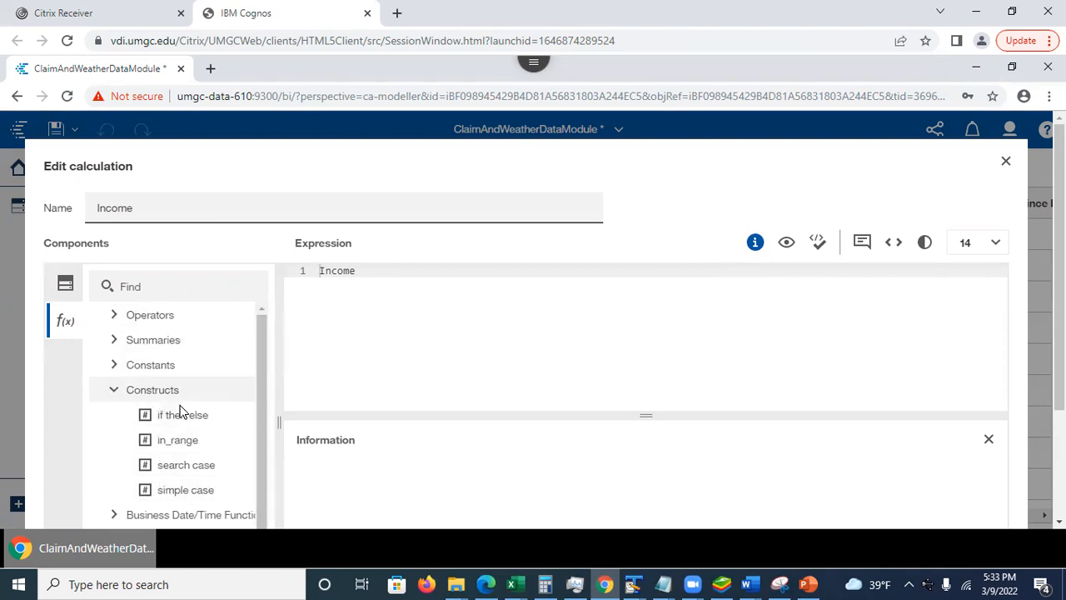
pyautogui.moveTo(169, 423); pyautogui.dragTo(313, 276)
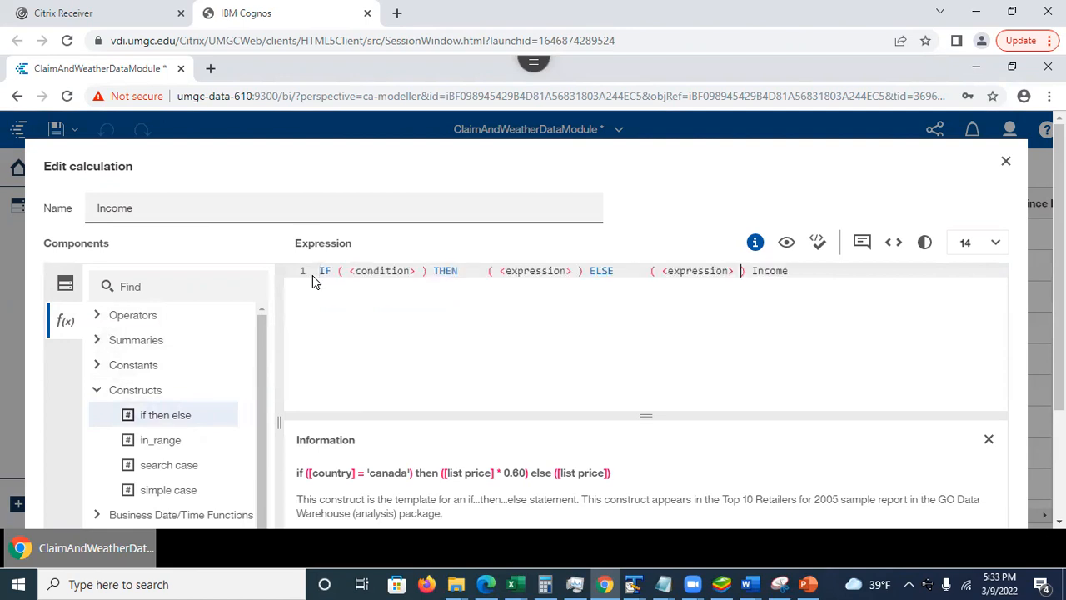
pyautogui.moveTo(753, 270); pyautogui.dragTo(789, 270)
pyautogui.hotkey('ctrl', 'x')
pyautogui.moveTo(664, 270); pyautogui.dragTo(738, 270)
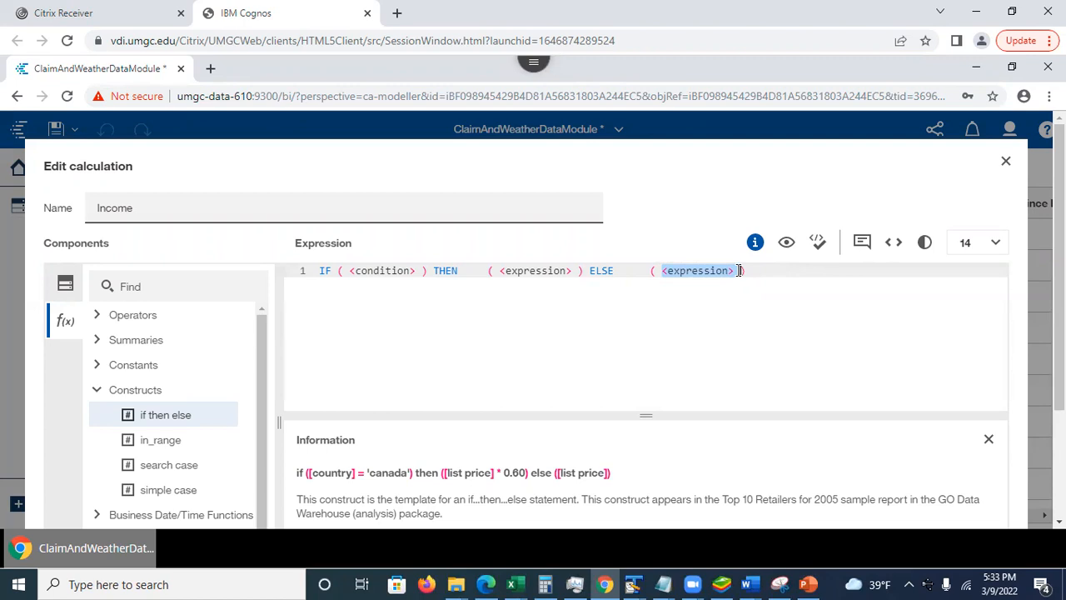
pyautogui.hotkey('ctrl', 'v')
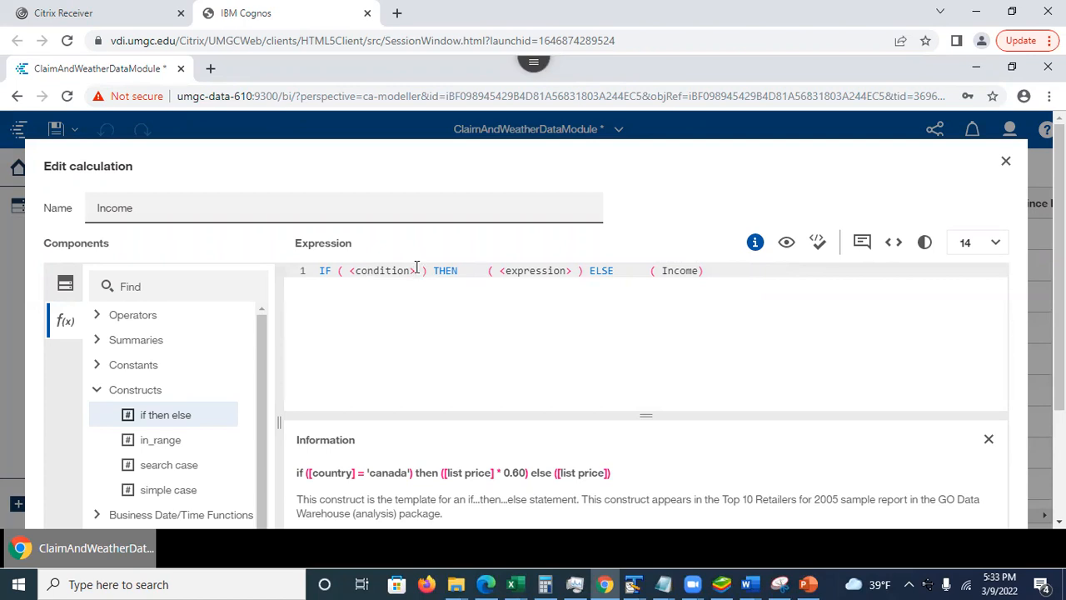
# Step: Replace the IF condition placeholder with the Income column followed by the is missing operator
pyautogui.click(65, 286)
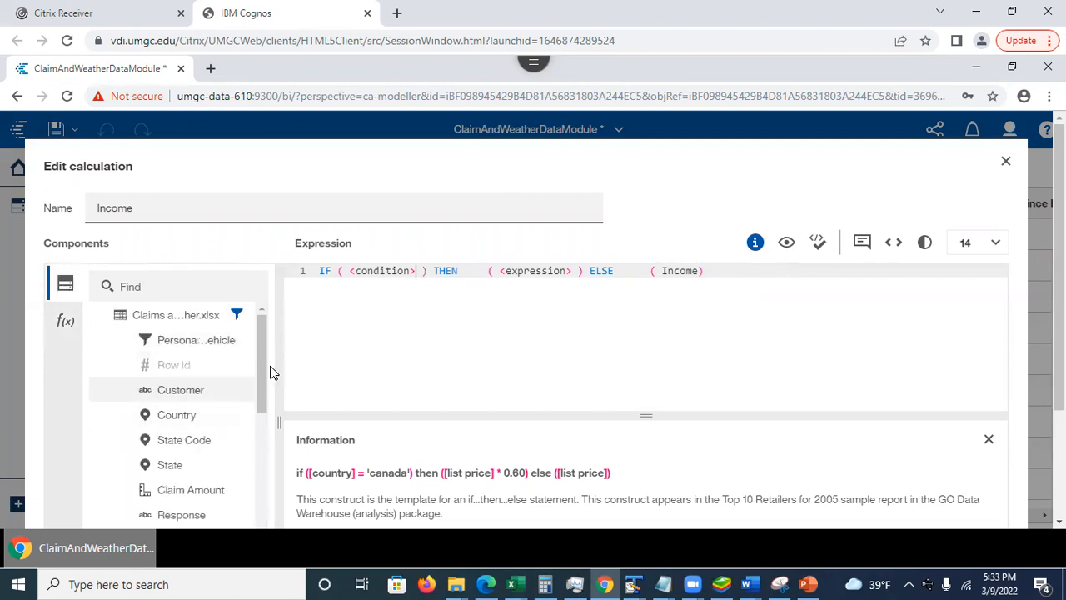
pyautogui.moveTo(263, 405); pyautogui.dragTo(277, 468)
pyautogui.moveTo(171, 421); pyautogui.dragTo(373, 266)
pyautogui.moveTo(464, 269); pyautogui.dragTo(402, 275)
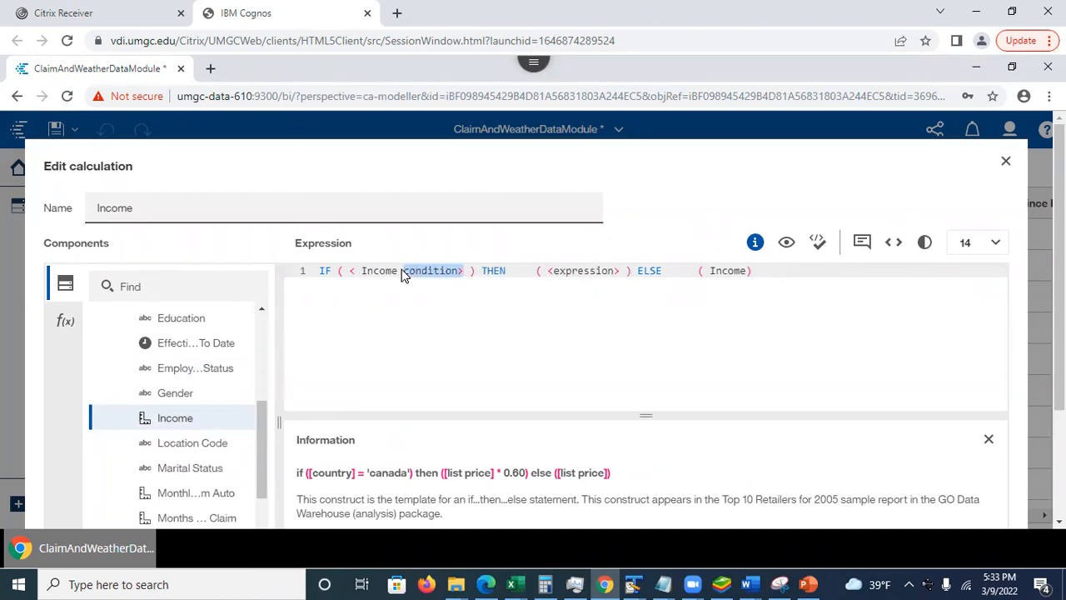
pyautogui.press('BackSpace')
pyautogui.press('BackSpace')
pyautogui.press('BackSpace')
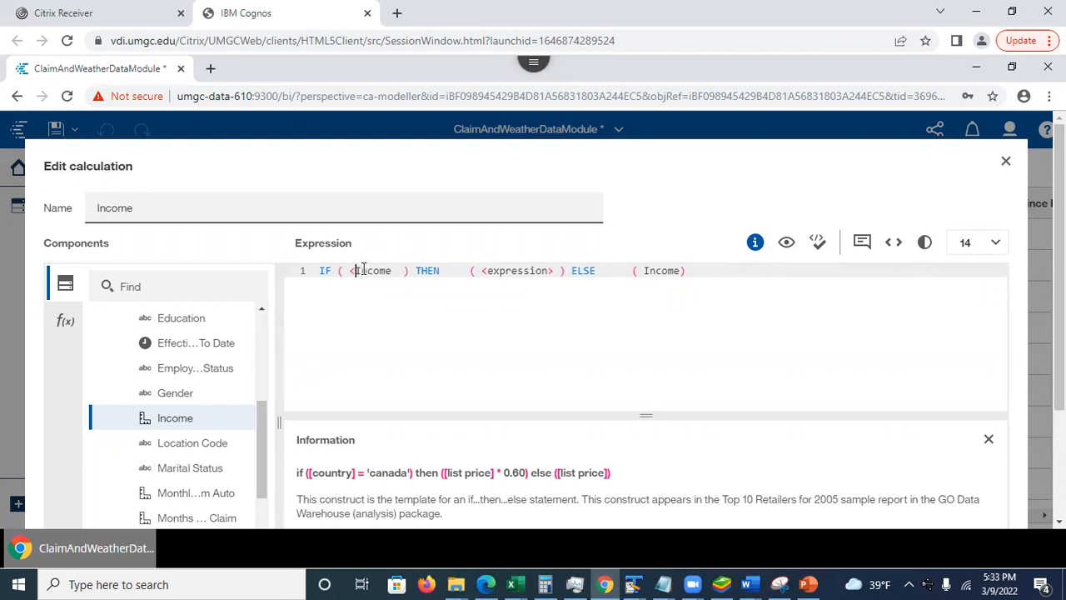
pyautogui.click(388, 270)
pyautogui.write('is')
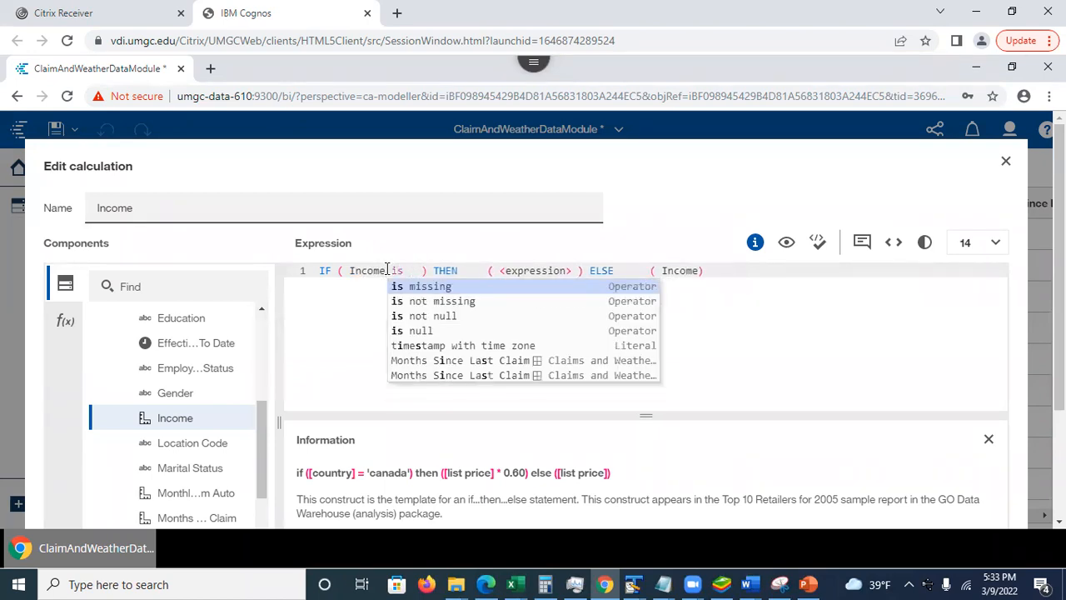
pyautogui.click(425, 288)
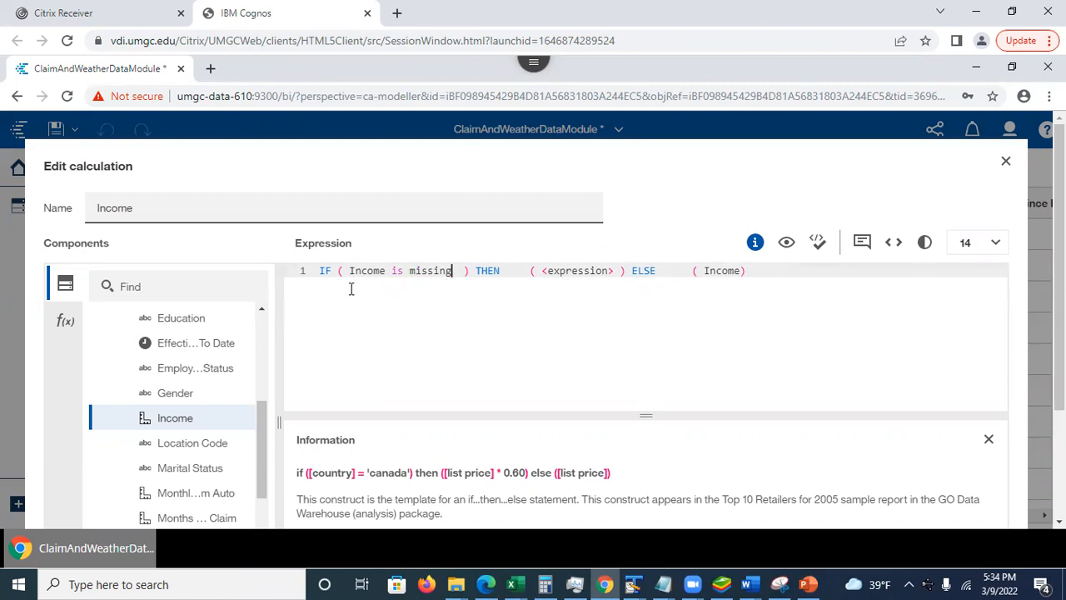
# Step: Replace the THEN expression placeholder with the average summary function applied to the Income column
pyautogui.moveTo(542, 271); pyautogui.dragTo(615, 271)
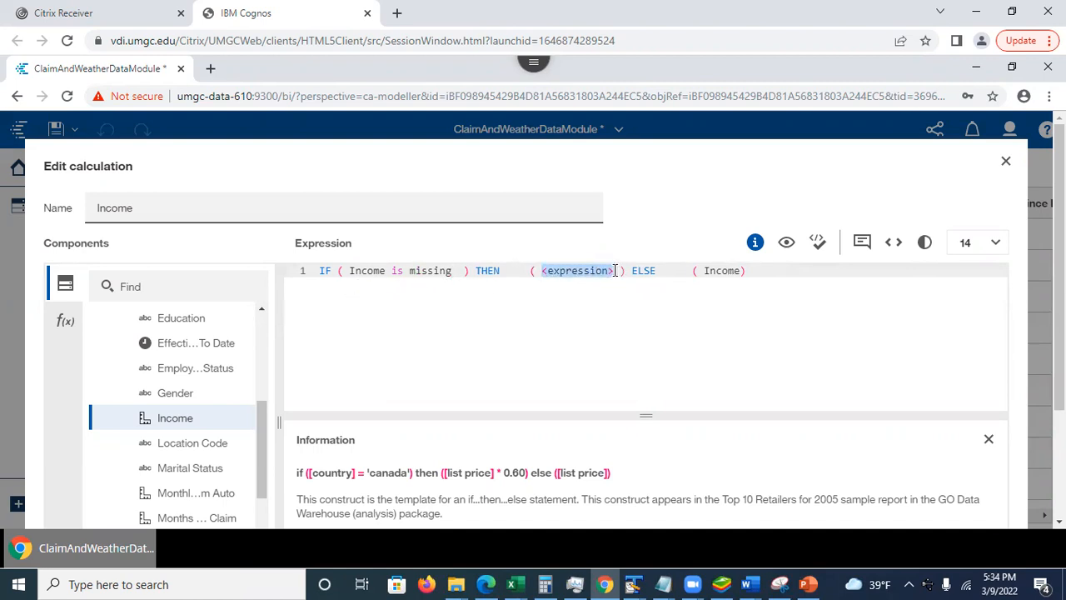
pyautogui.write('a')
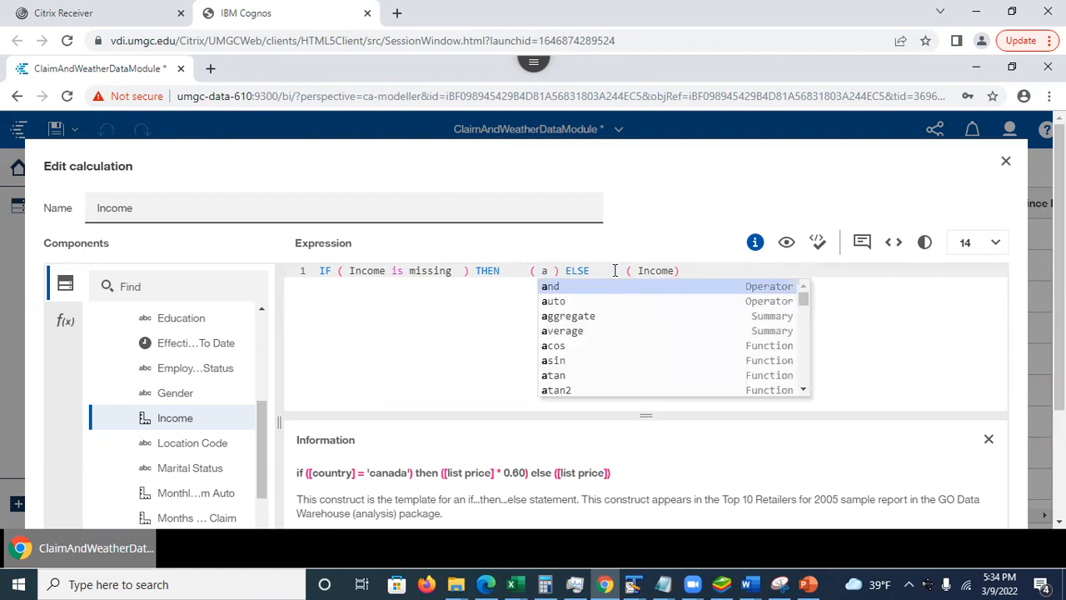
pyautogui.write('v')
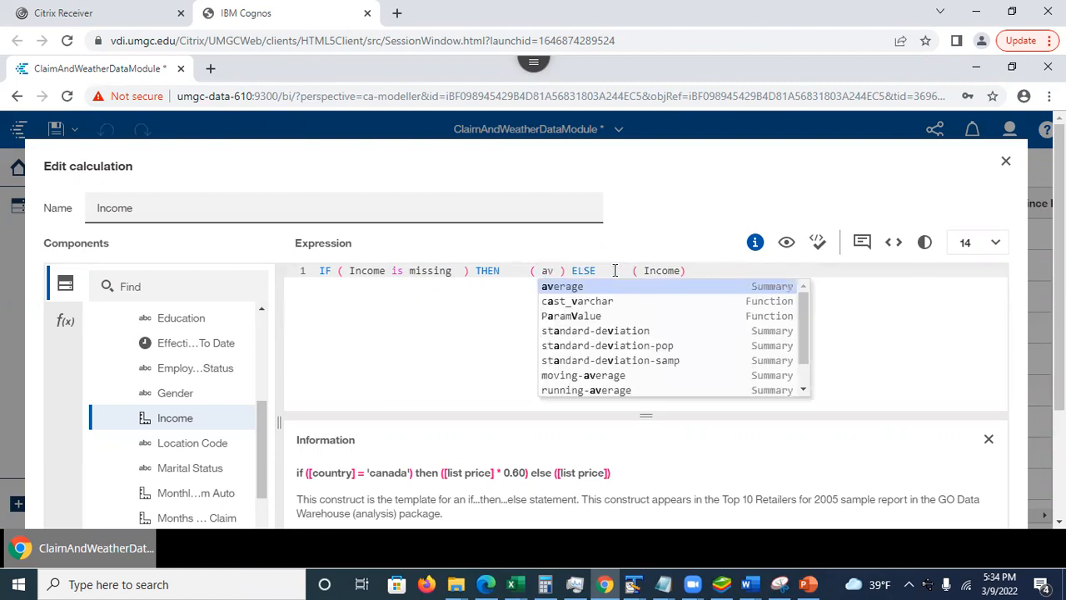
pyautogui.click(571, 286)
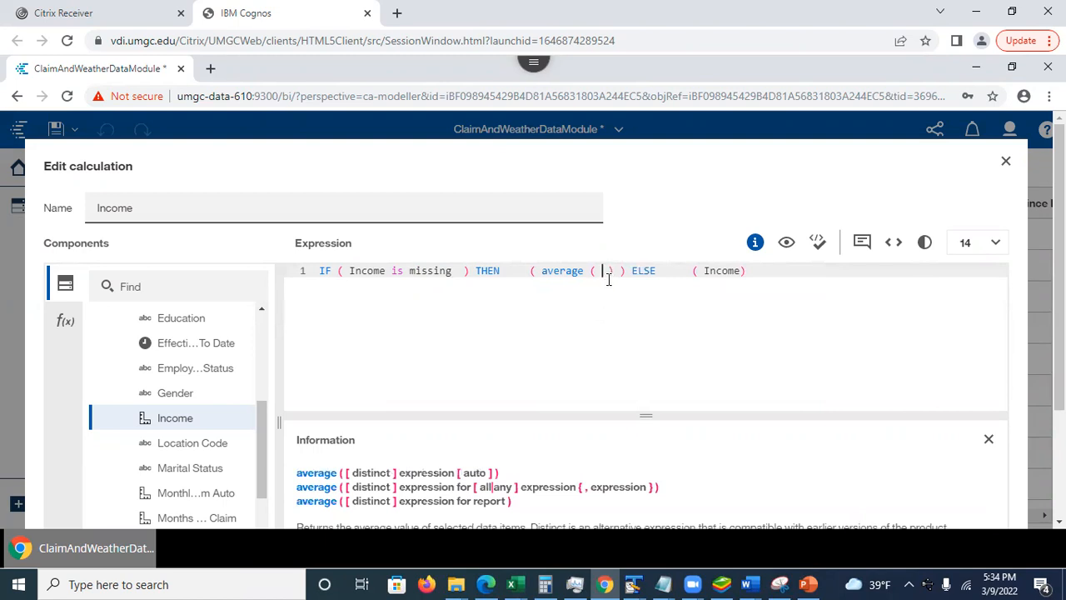
pyautogui.moveTo(173, 419); pyautogui.dragTo(606, 272)
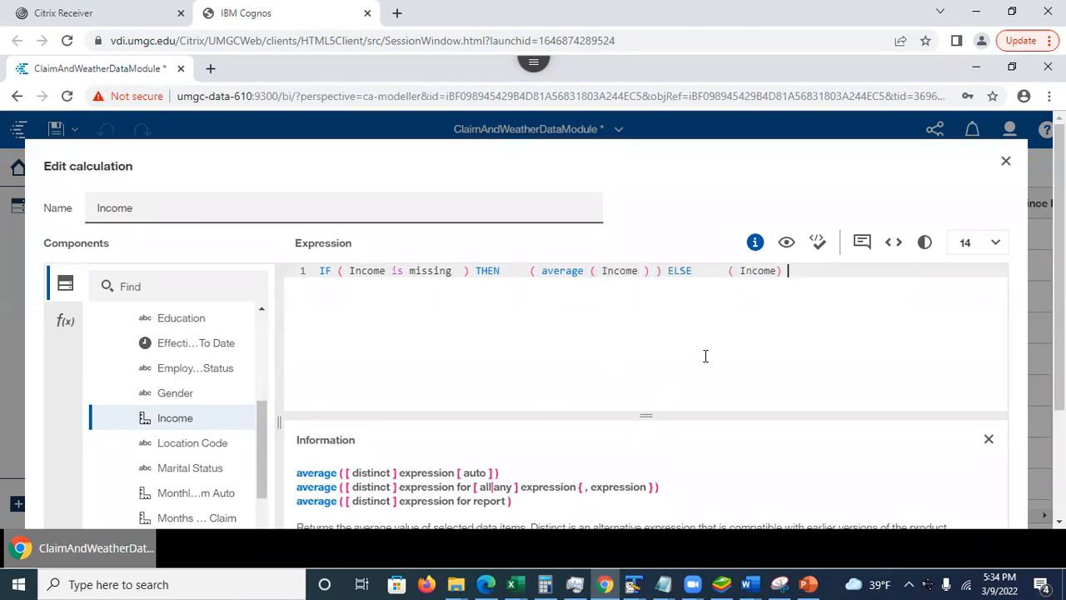
# Step: Validate the Income calculation and format its expression
pyautogui.click(820, 245)
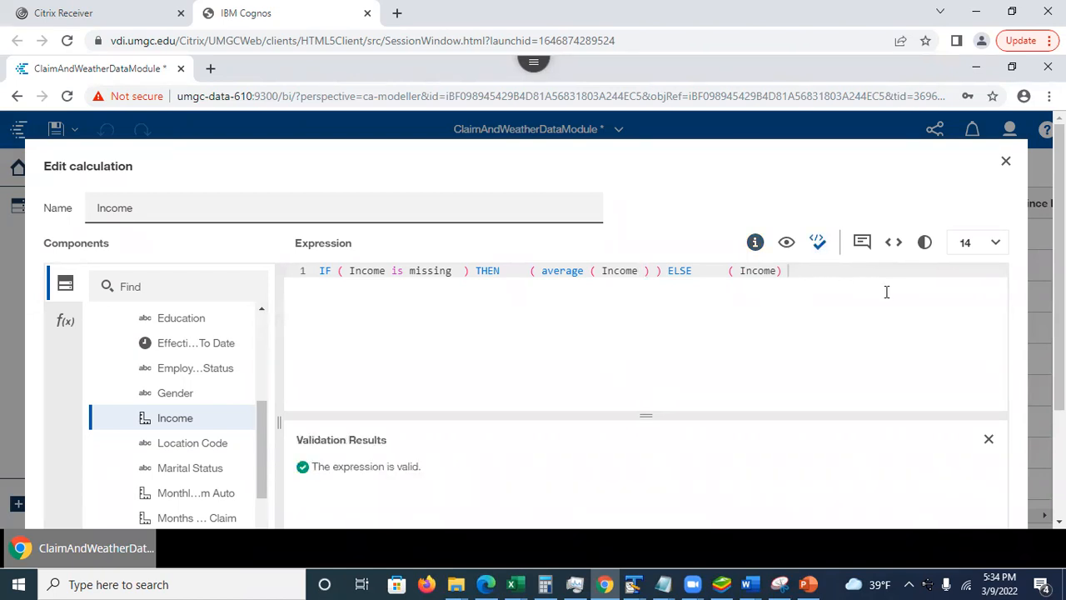
pyautogui.click(894, 243)
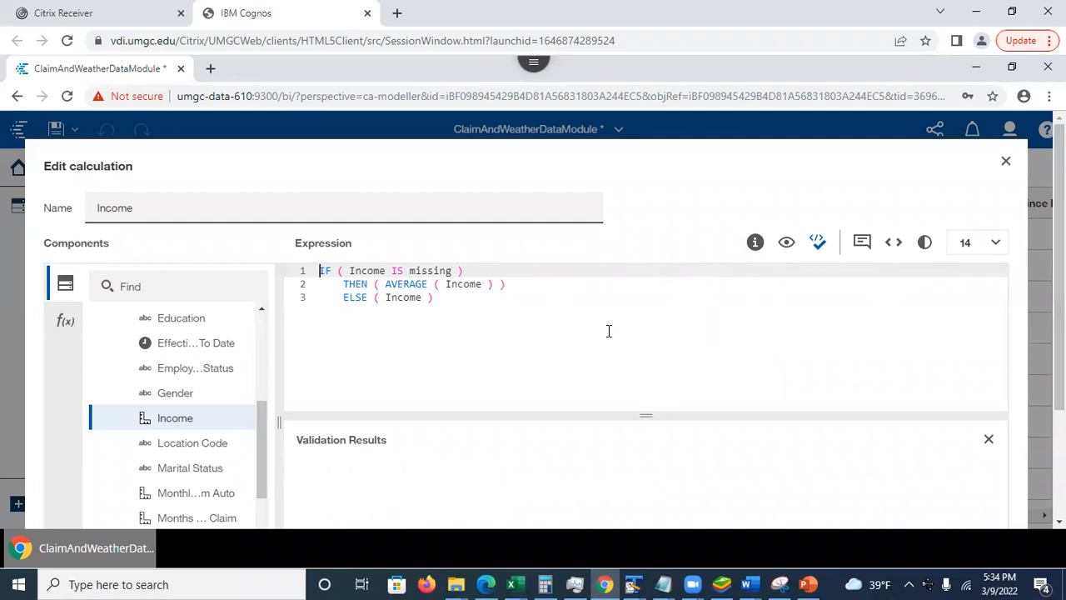
# Step: Accept the edited Income calculation and save the data module
pyautogui.scroll(-2, 583, 350)
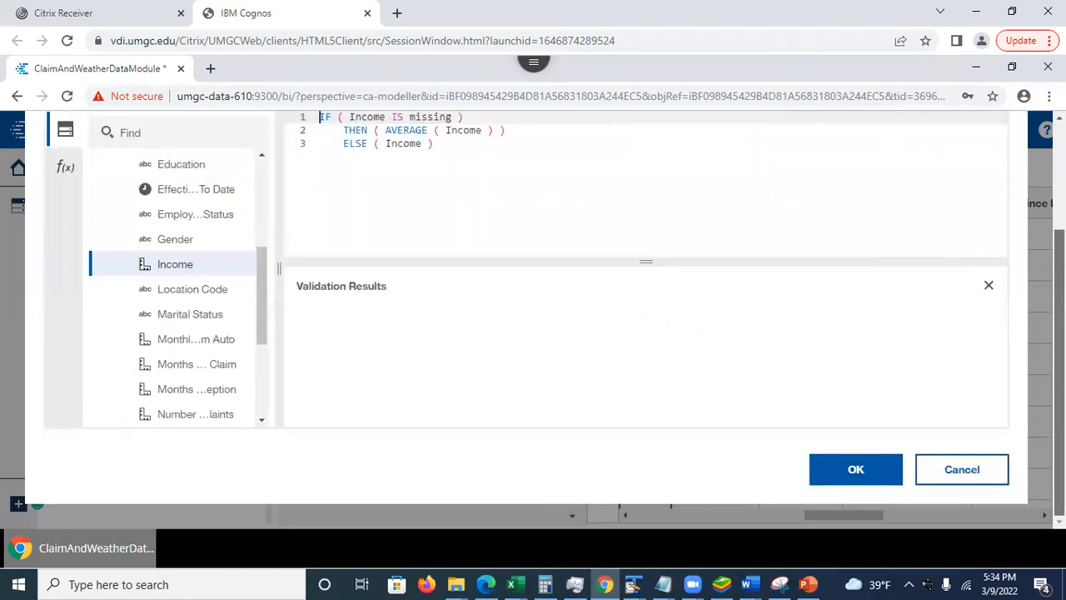
pyautogui.click(843, 472)
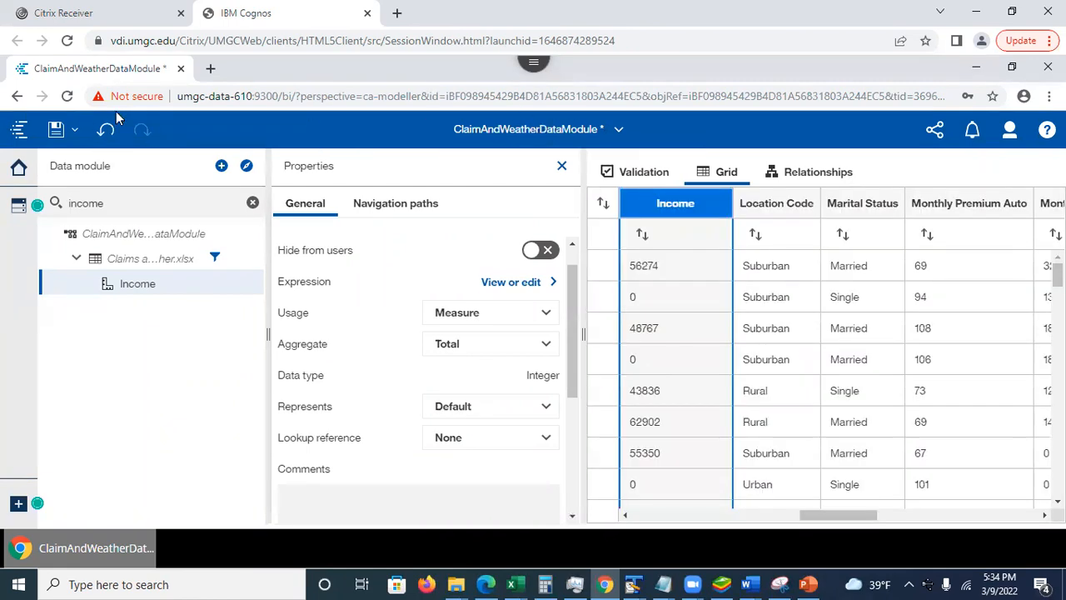
pyautogui.click(54, 131)
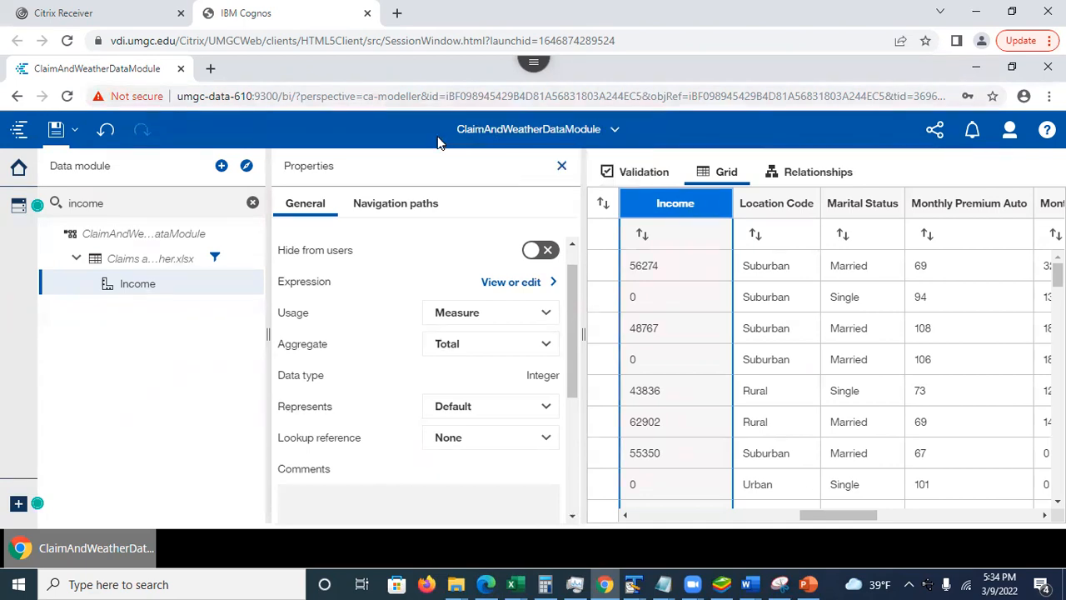
# Step: Examine the Income column in the data grid for rows where missing values were filled in
pyautogui.moveTo(854, 522); pyautogui.dragTo(795, 525)
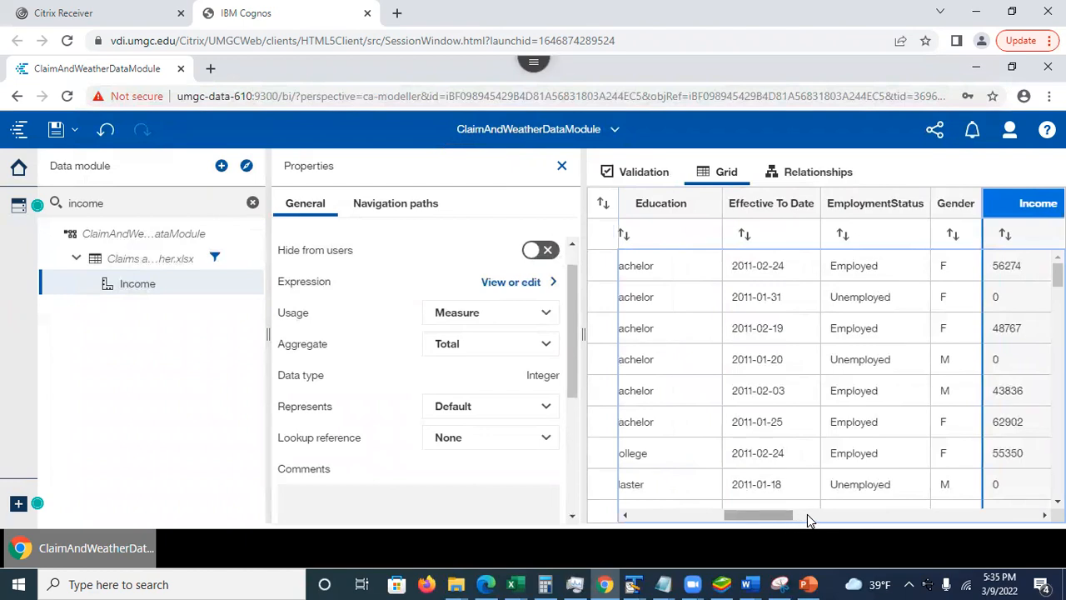
pyautogui.click(808, 515)
pyautogui.moveTo(814, 514)
pyautogui.mouseDown()
pyautogui.moveTo(773, 521)
pyautogui.moveTo(798, 514)
pyautogui.mouseUp()
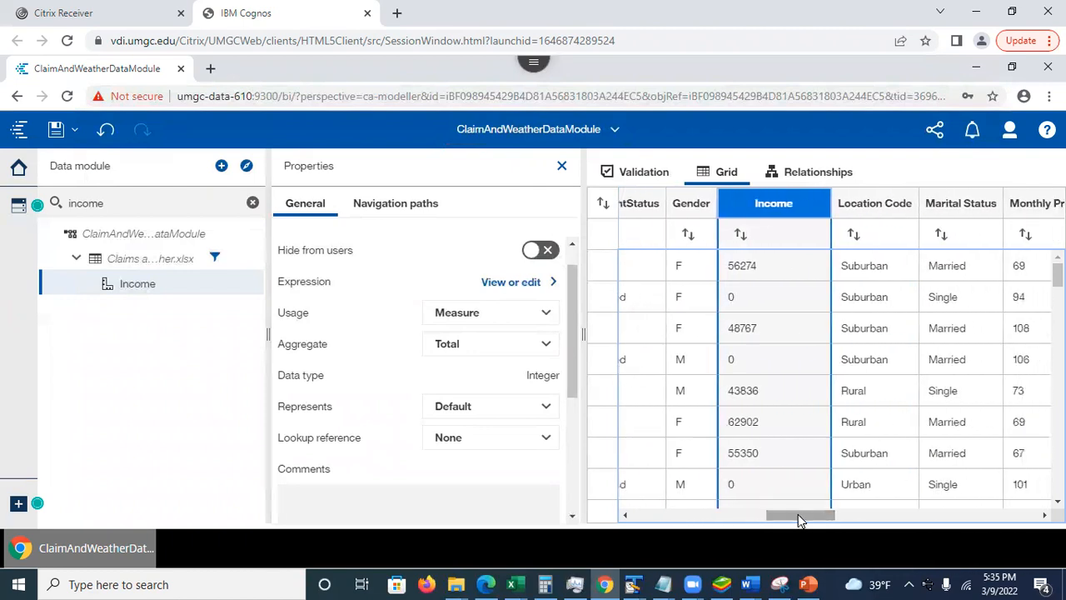
pyautogui.moveTo(1057, 275); pyautogui.dragTo(1057, 295)
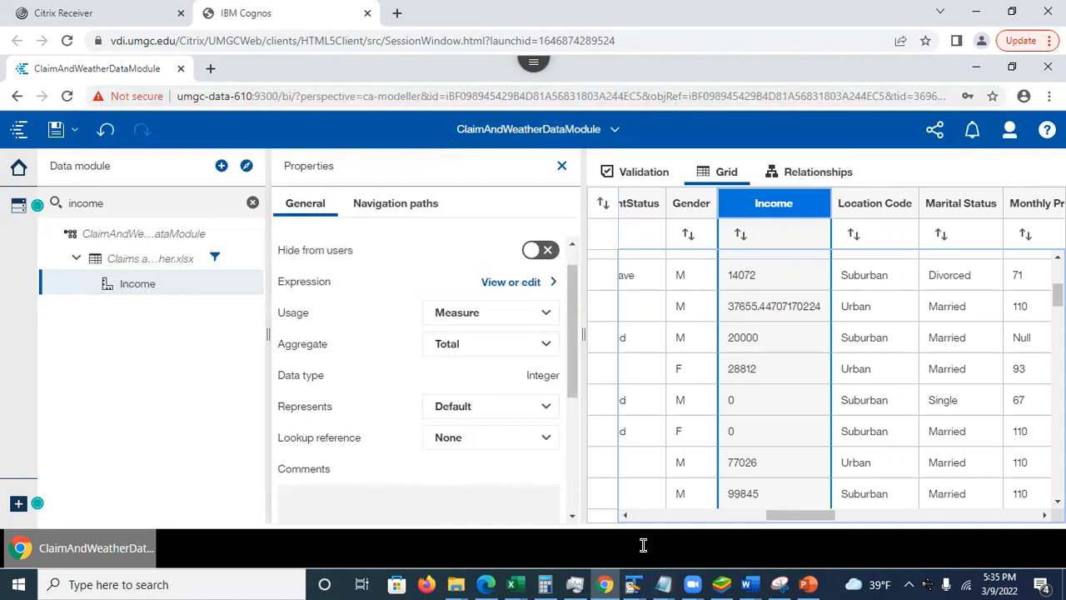
# Step: Switch to the PowerPoint presentation, view slide 21 on creating an exploration from a data module, and return to Cognos Analytics
pyautogui.click(808, 584)
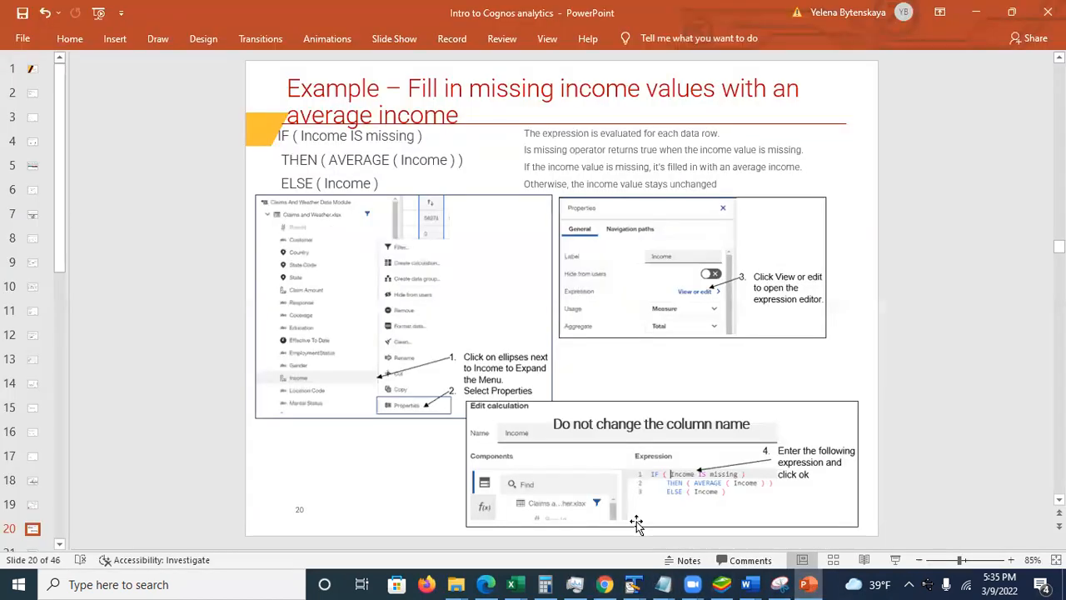
pyautogui.click(60, 546)
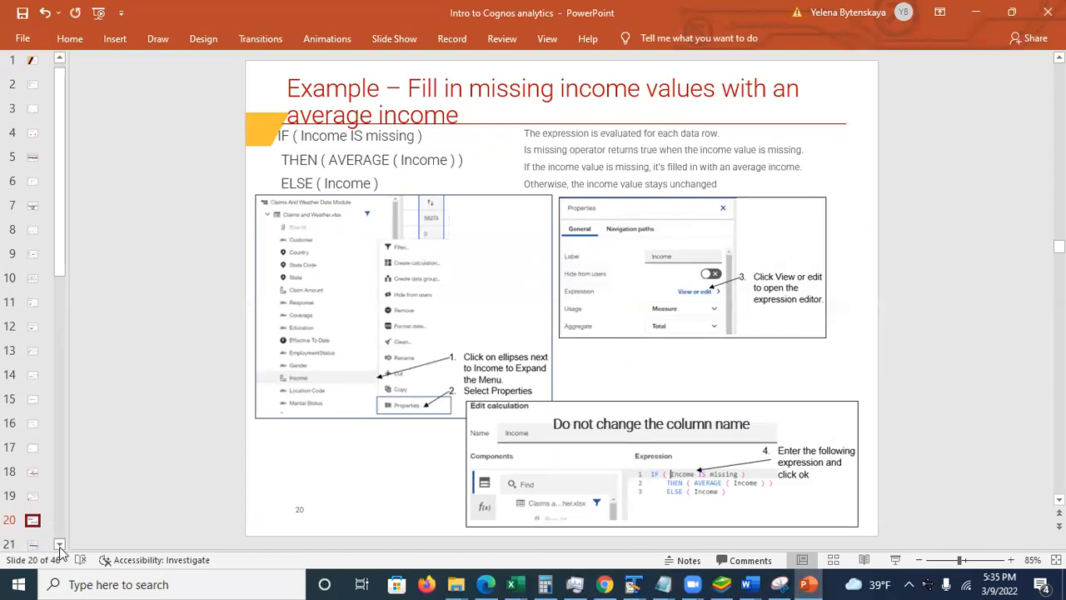
pyautogui.click(33, 537)
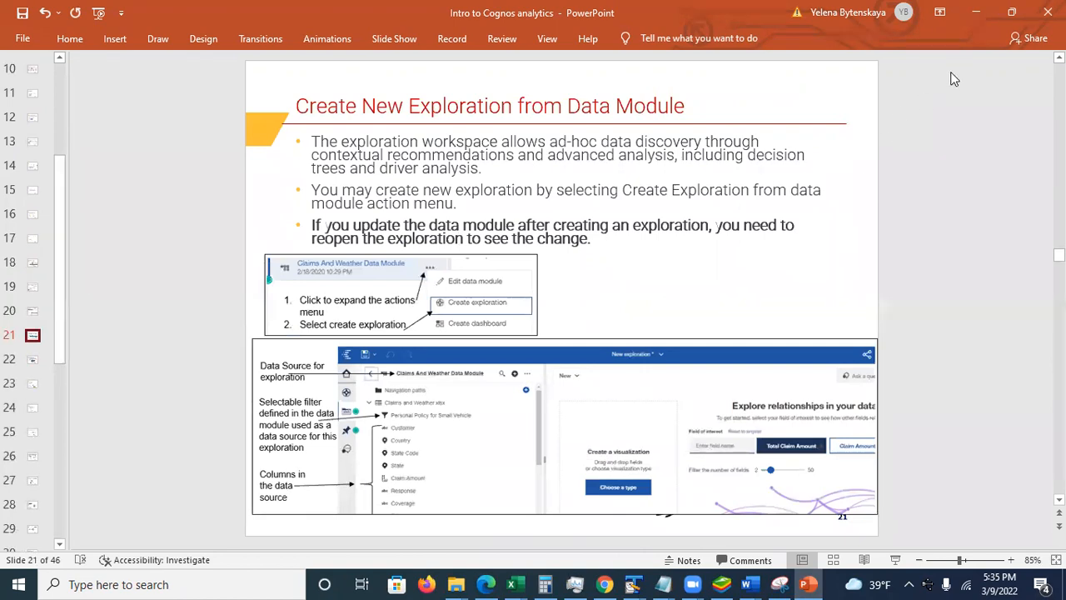
pyautogui.click(975, 18)
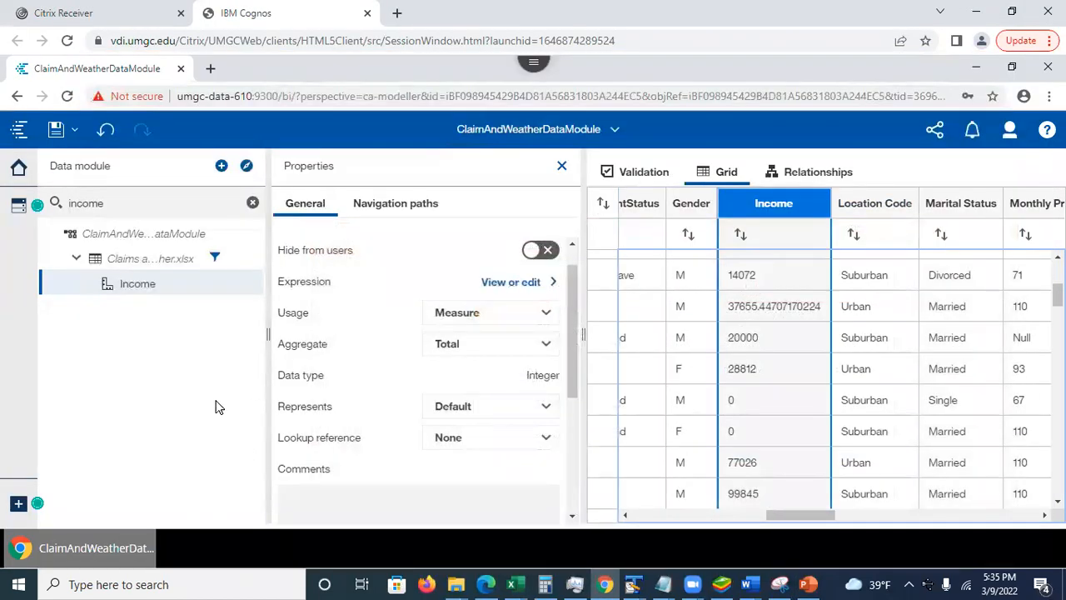
# Step: Close ClaimAndWeatherDataModule and return to the Welcome page
pyautogui.click(614, 130)
pyautogui.click(675, 205)
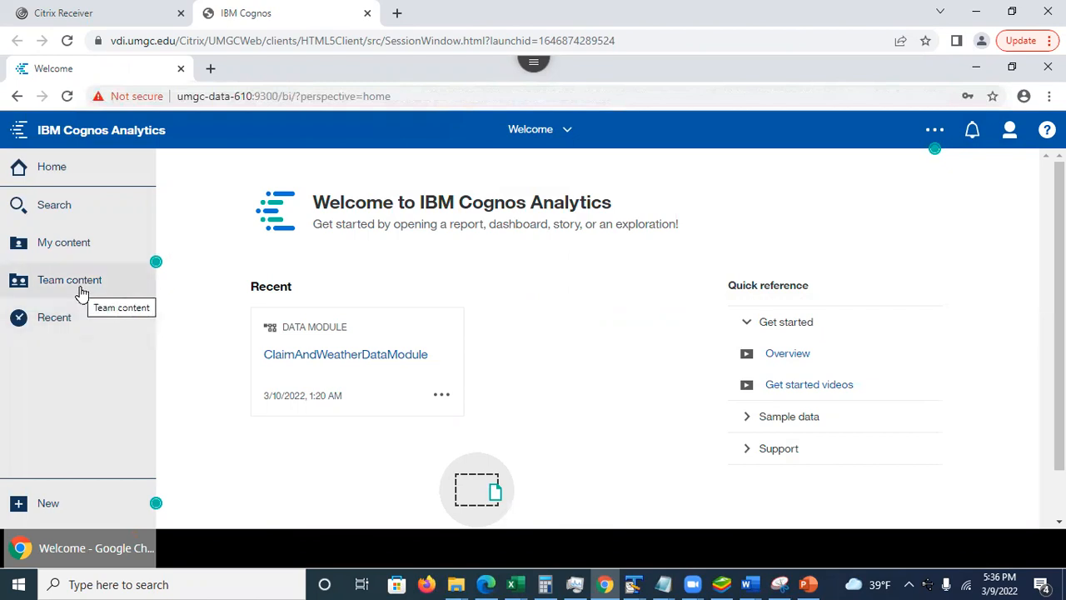
pyautogui.click(60, 248)
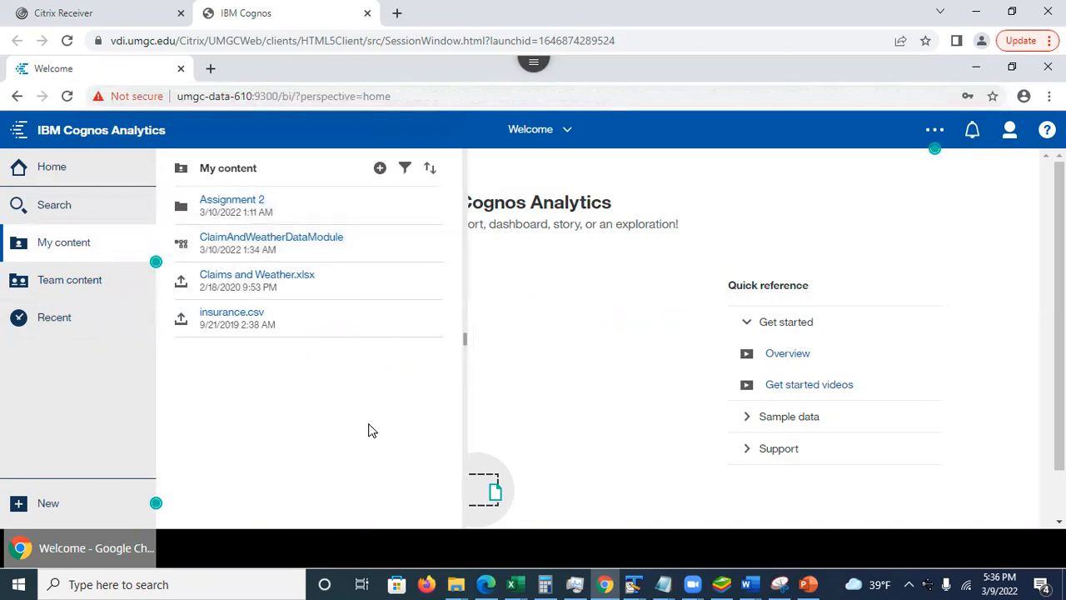
pyautogui.click(436, 248)
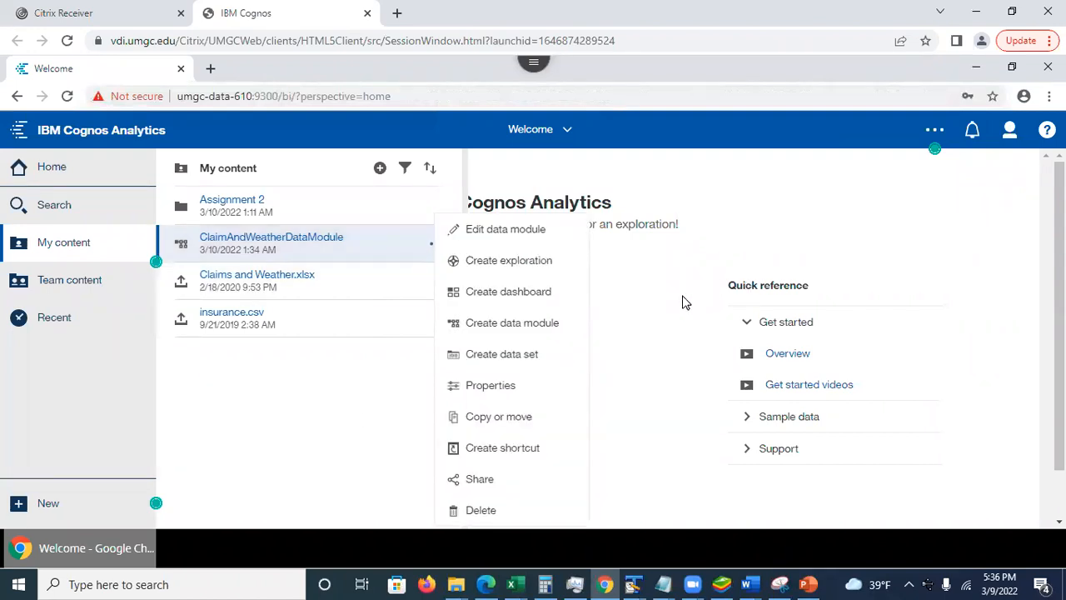
pyautogui.click(654, 305)
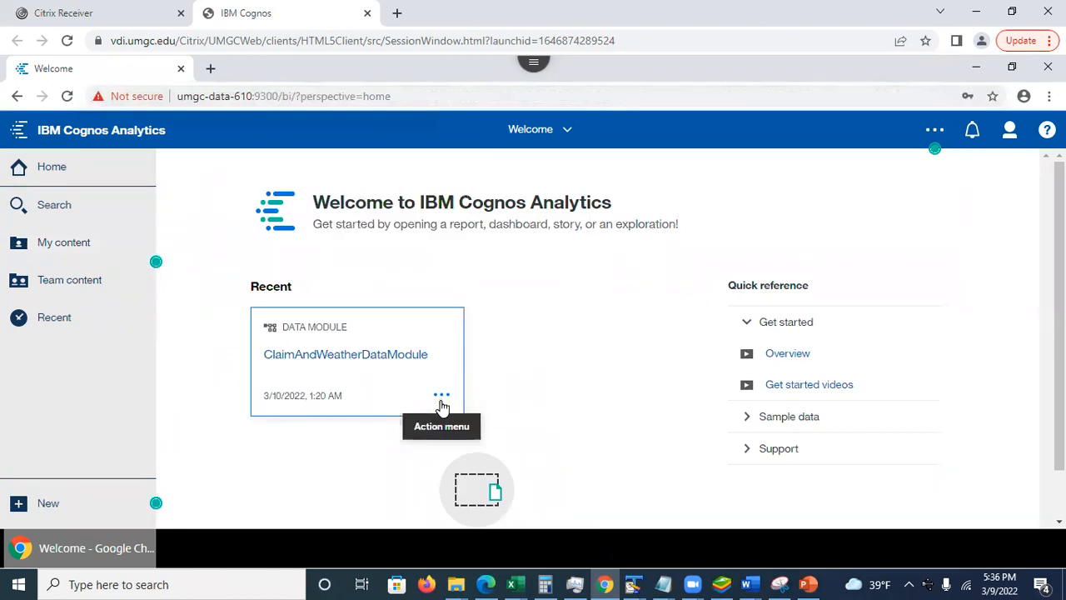
pyautogui.click(90, 246)
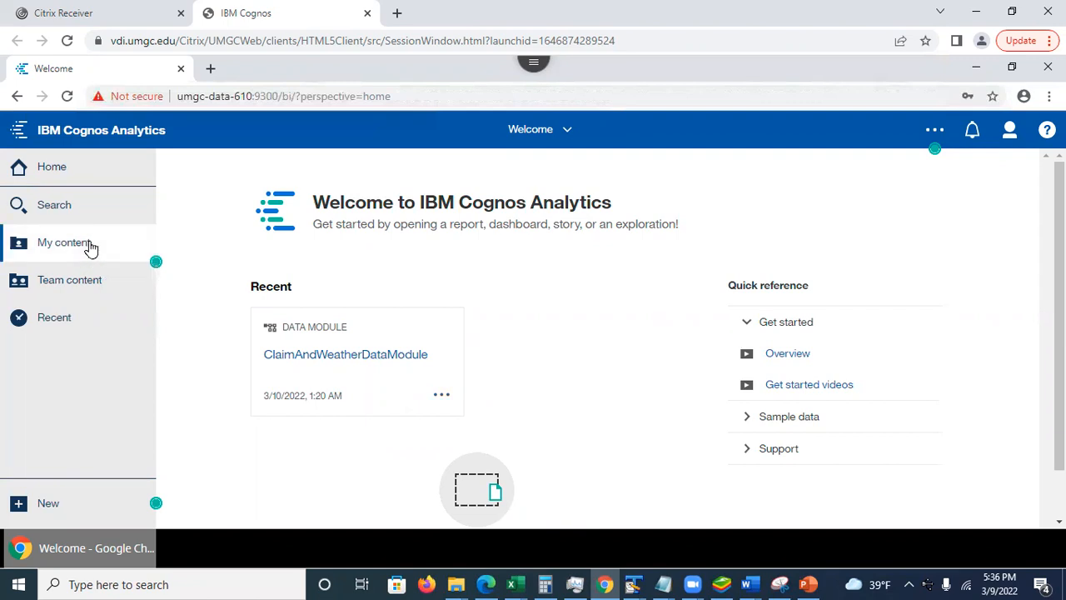
pyautogui.click(64, 324)
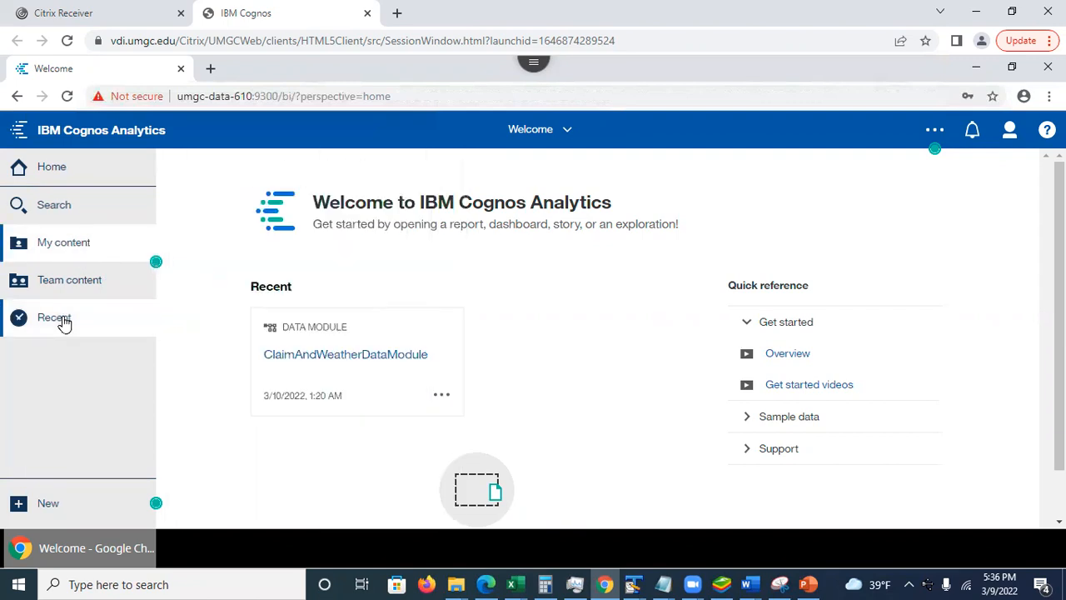
# Step: Create a new exploration from ClaimAndWeatherDataModule in My content
pyautogui.click(83, 242)
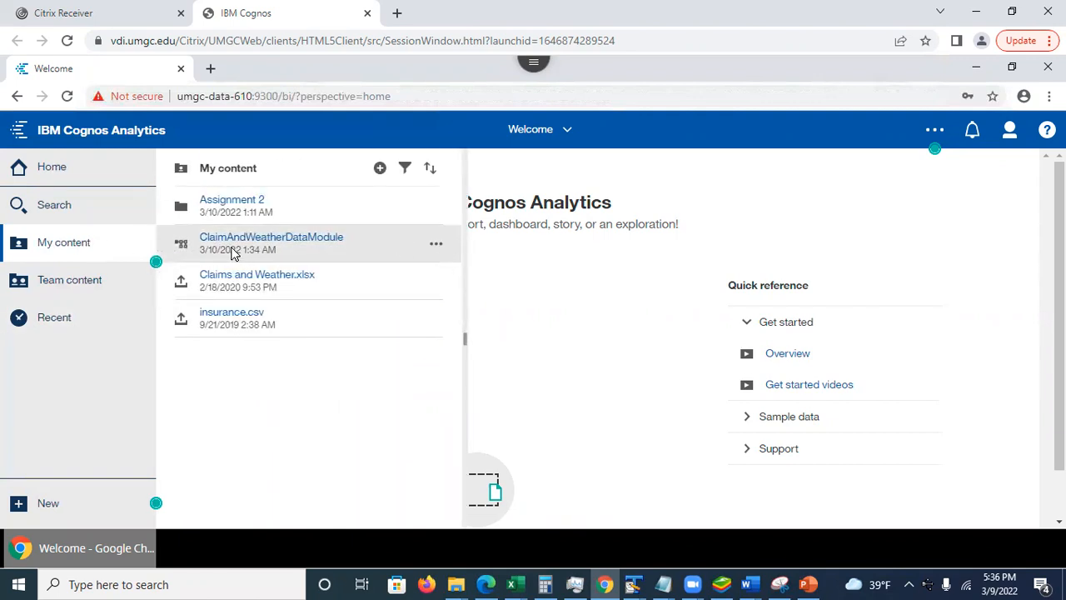
pyautogui.click(437, 249)
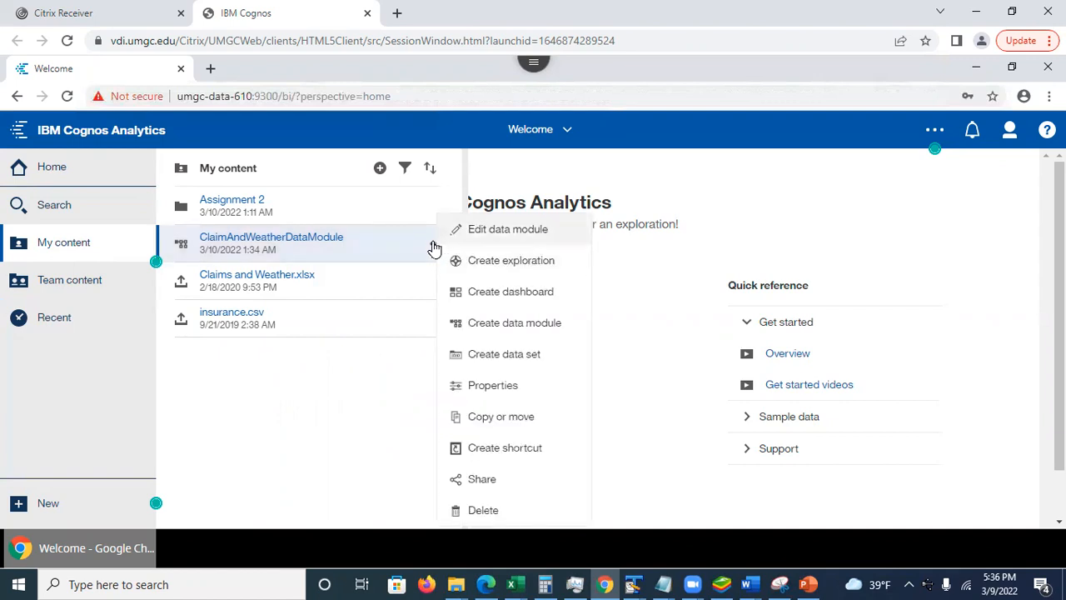
pyautogui.click(490, 266)
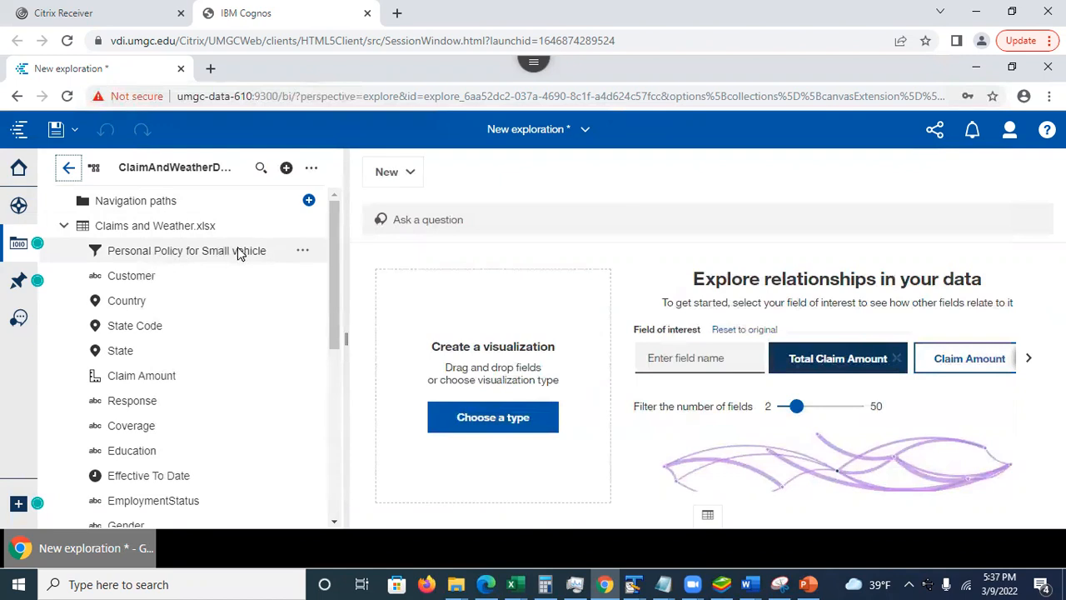
# Step: View the properties of the Personal Policy for Small vehicle filter in the exploration's data source and close them
pyautogui.click(302, 253)
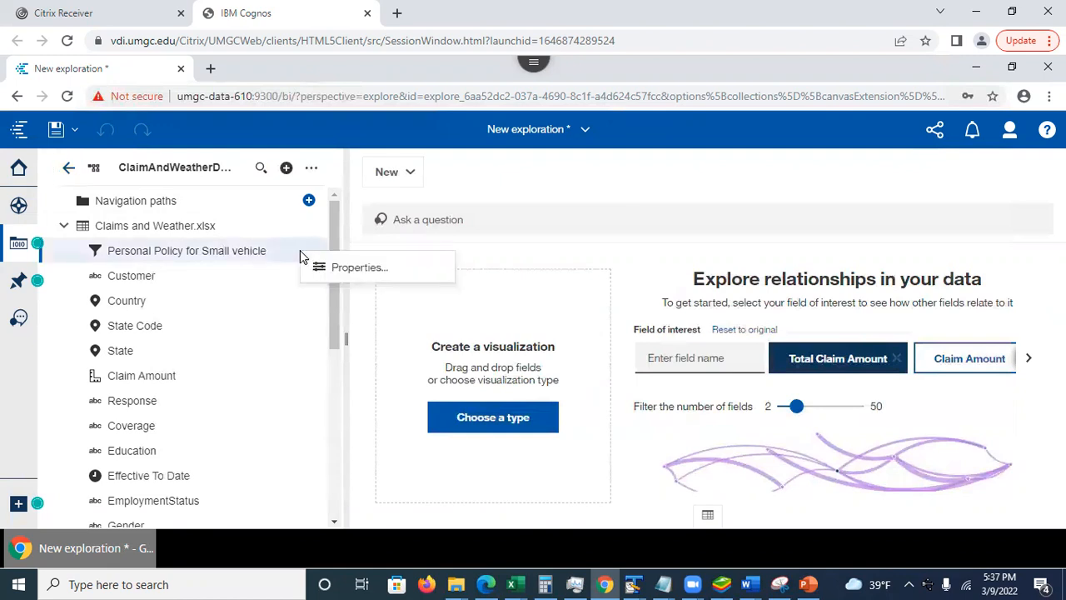
pyautogui.click(327, 270)
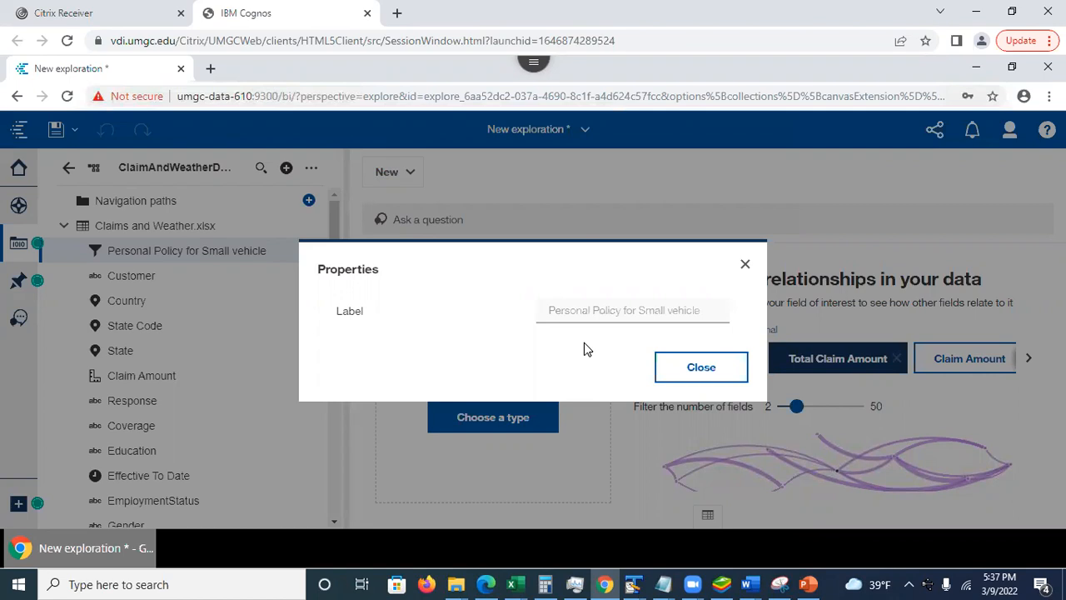
pyautogui.click(744, 267)
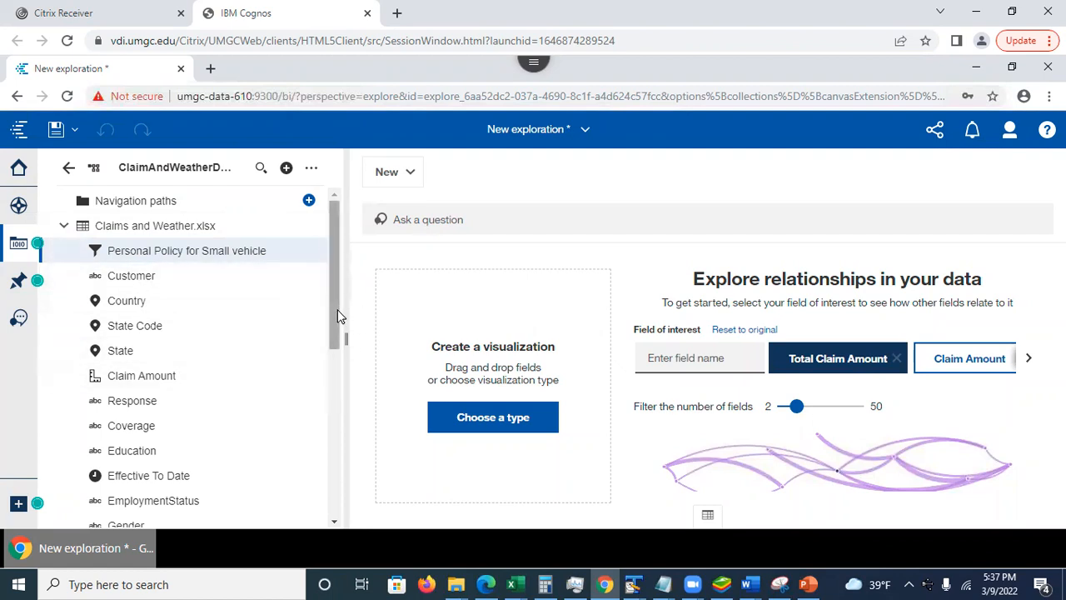
# Step: Set the aggregate of the Income measure to Average in the exploration's data source
pyautogui.scroll(-1, 336, 359)
pyautogui.moveTo(336, 359); pyautogui.dragTo(356, 384)
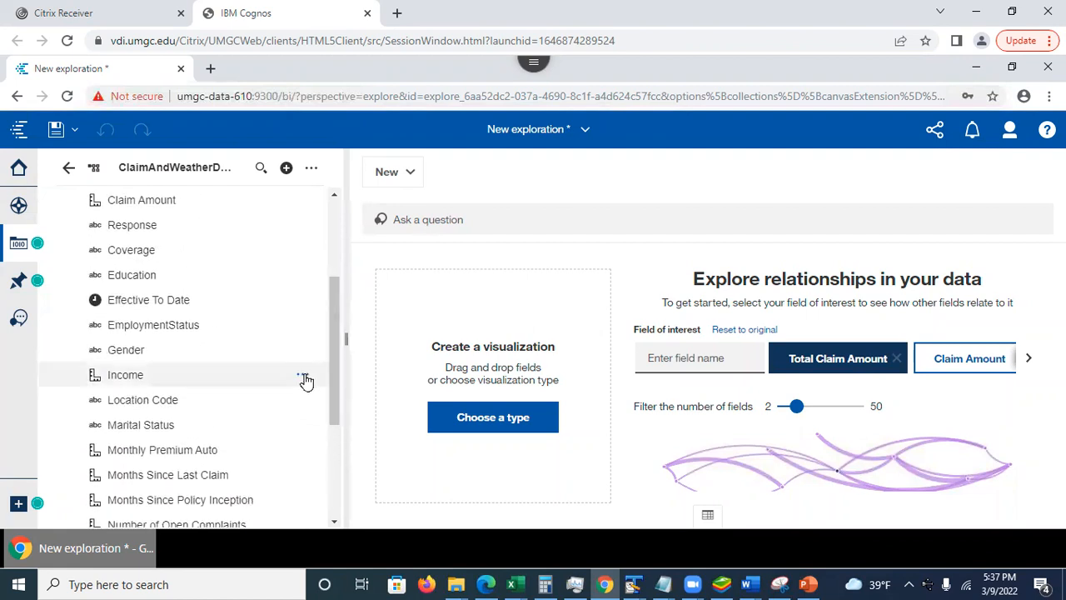
pyautogui.click(303, 377)
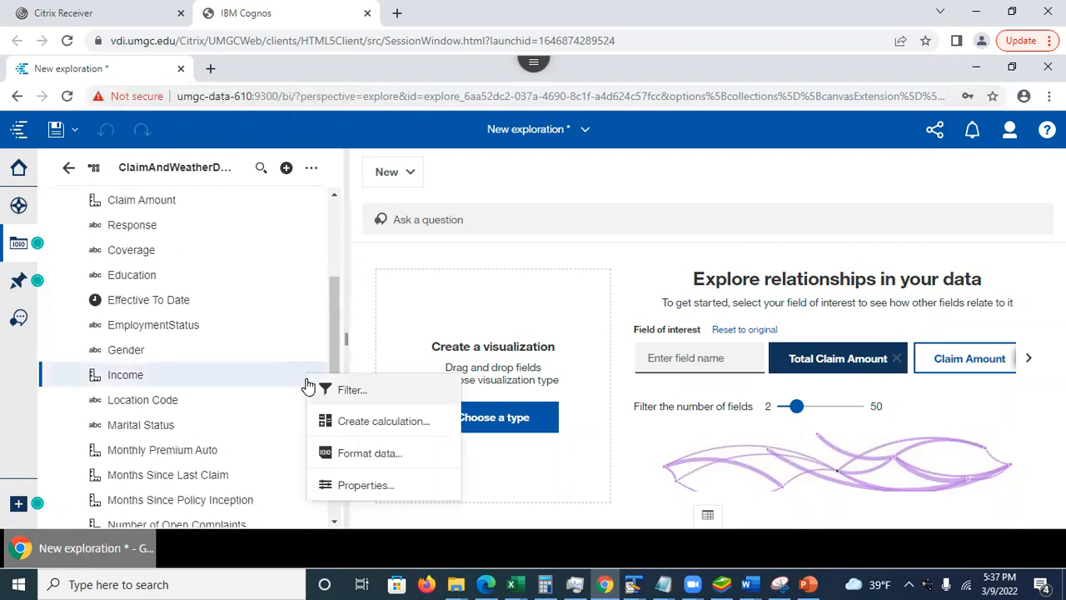
pyautogui.click(357, 492)
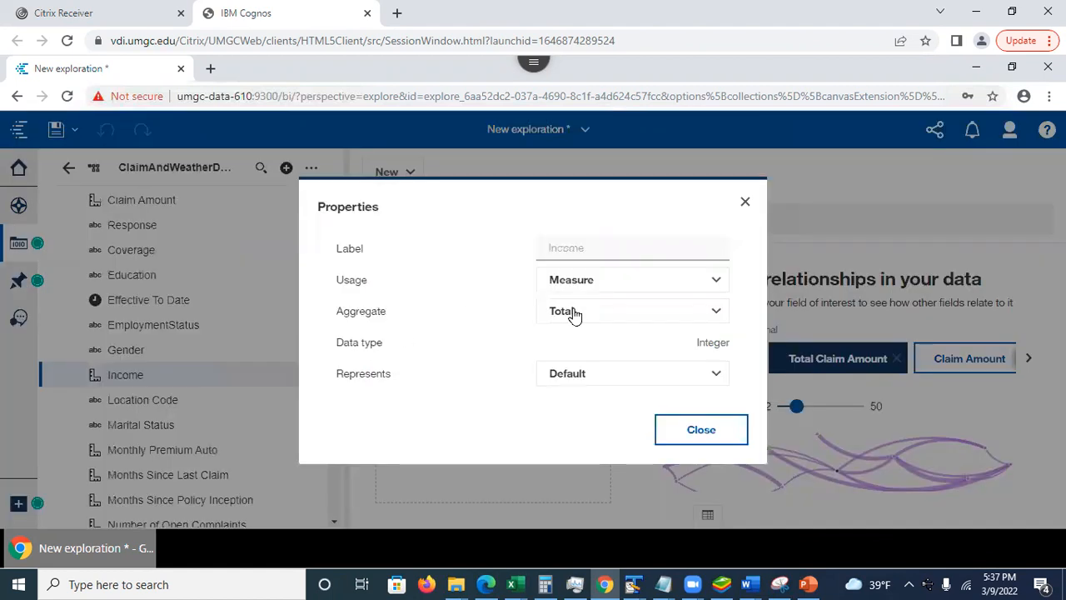
pyautogui.click(703, 316)
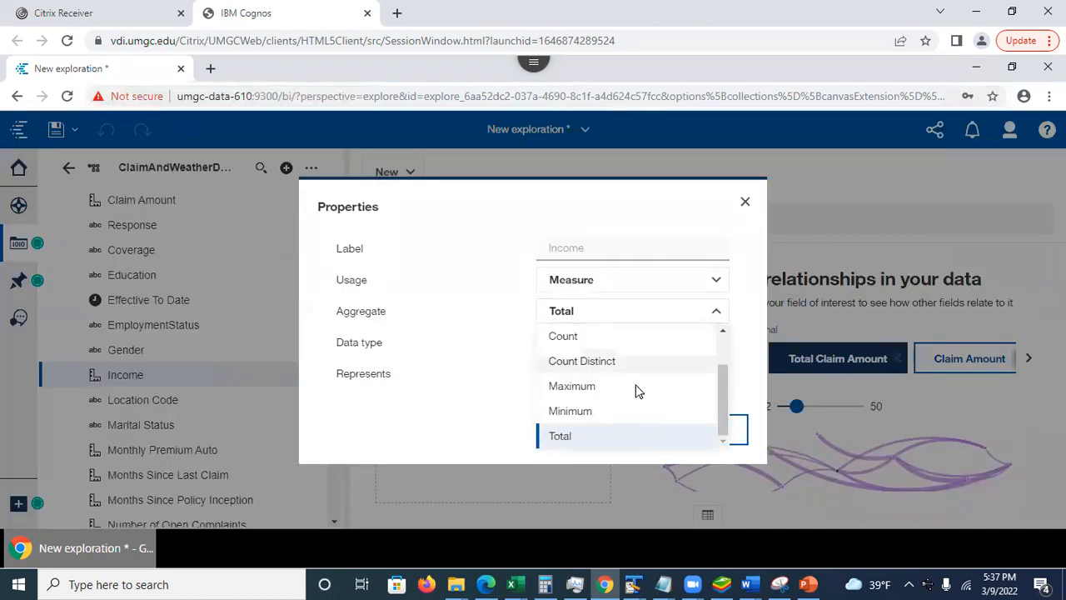
pyautogui.scroll(2, 718, 361)
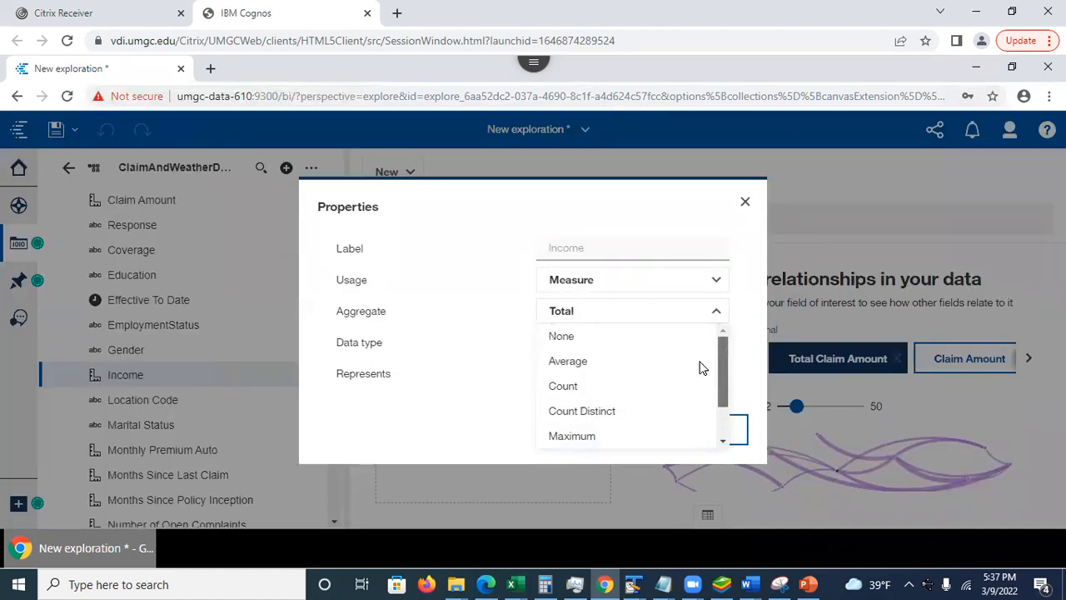
pyautogui.click(591, 362)
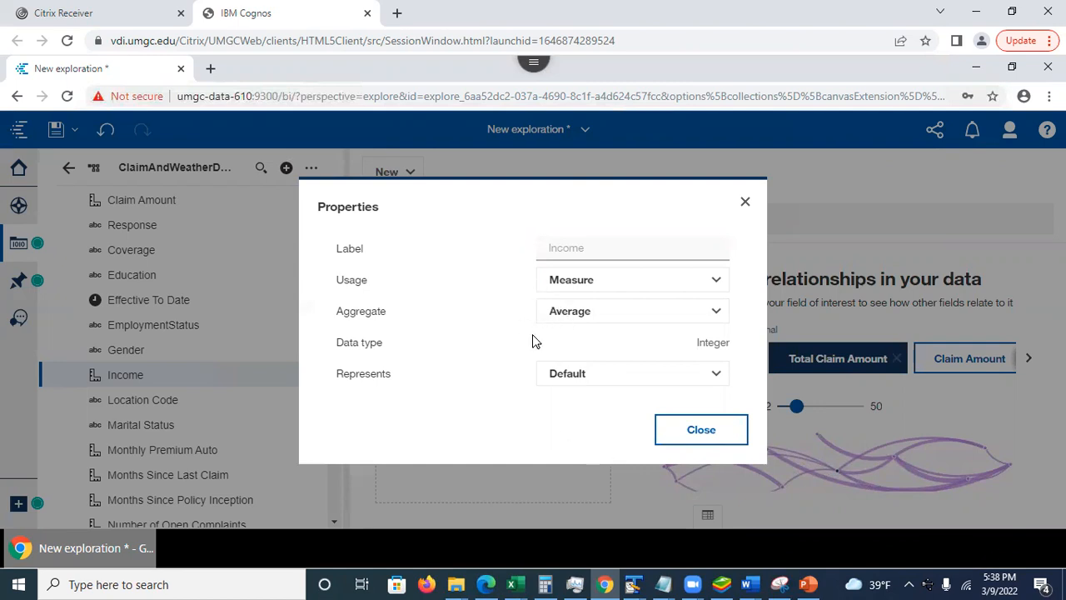
pyautogui.click(701, 439)
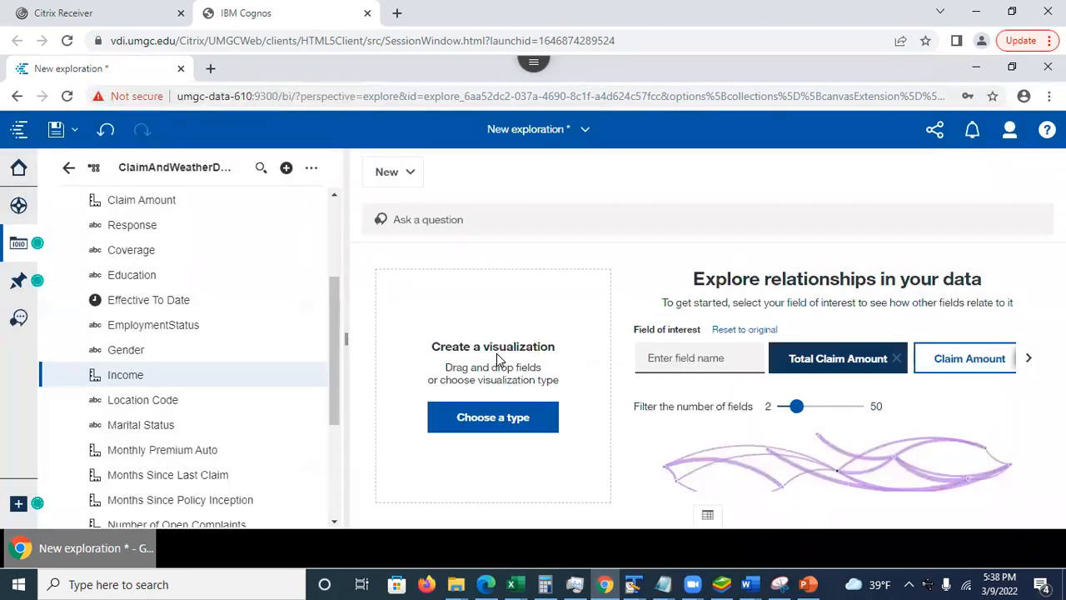
# Step: Save the exploration in My content as ClaimsAndWeatherExploration
pyautogui.click(55, 132)
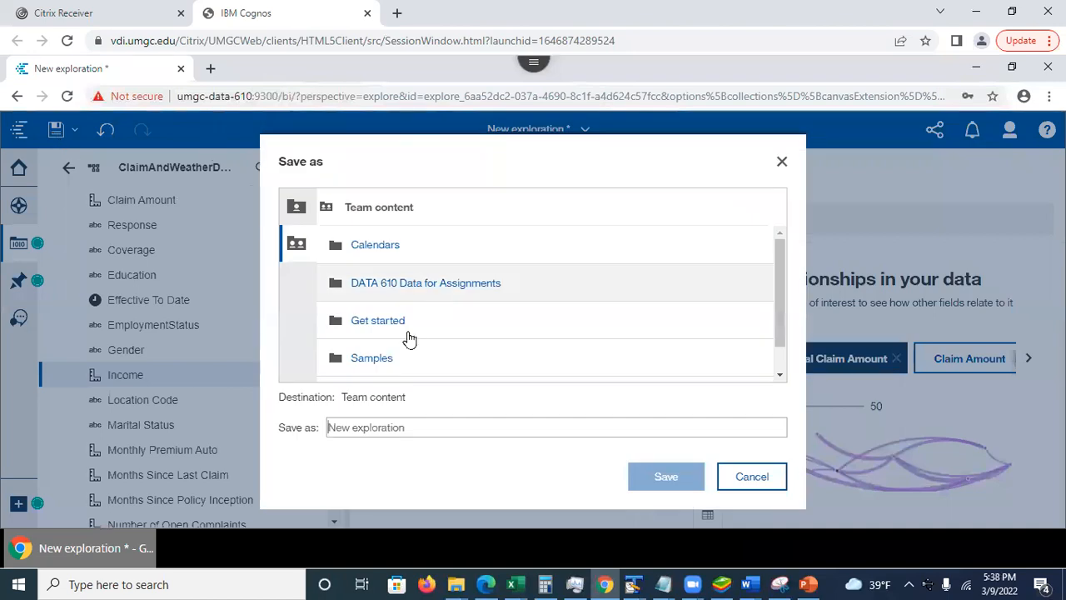
pyautogui.click(298, 210)
pyautogui.moveTo(430, 425); pyautogui.dragTo(302, 427)
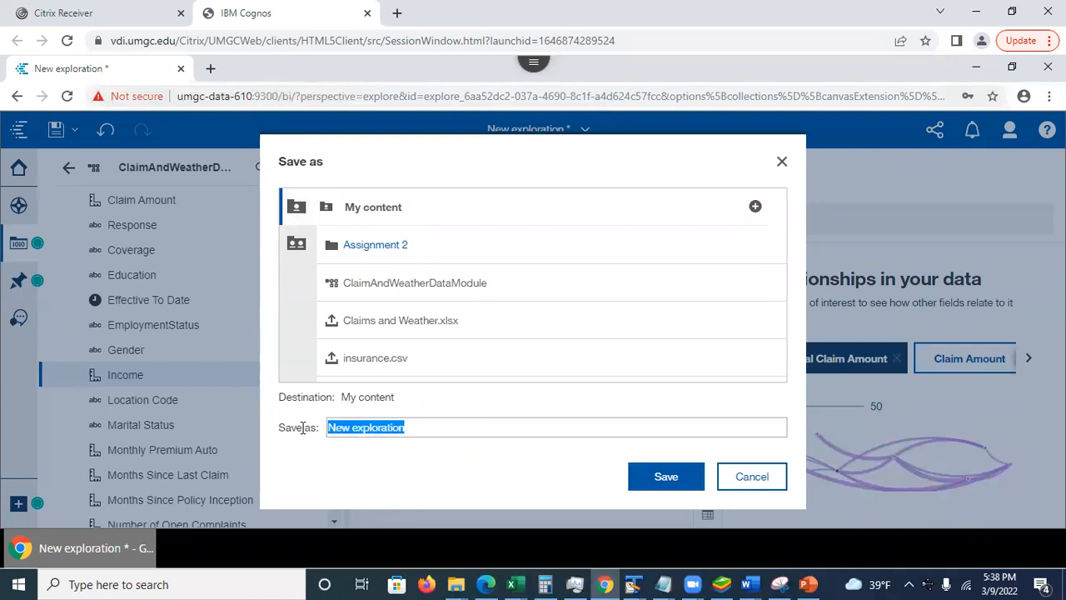
pyautogui.write('ClaimsAndWeatherExploration')
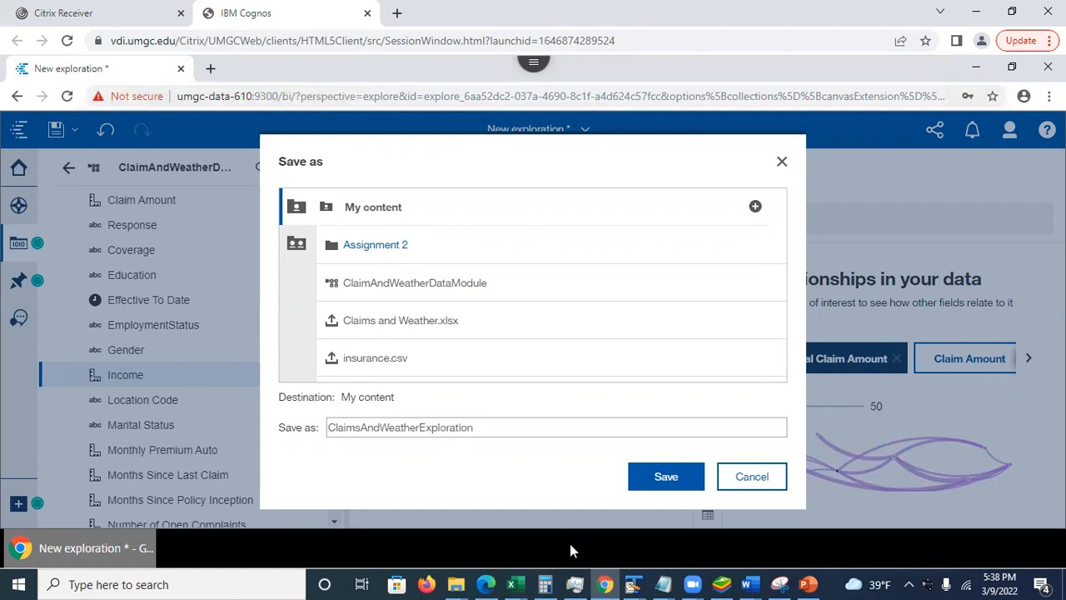
pyautogui.click(662, 473)
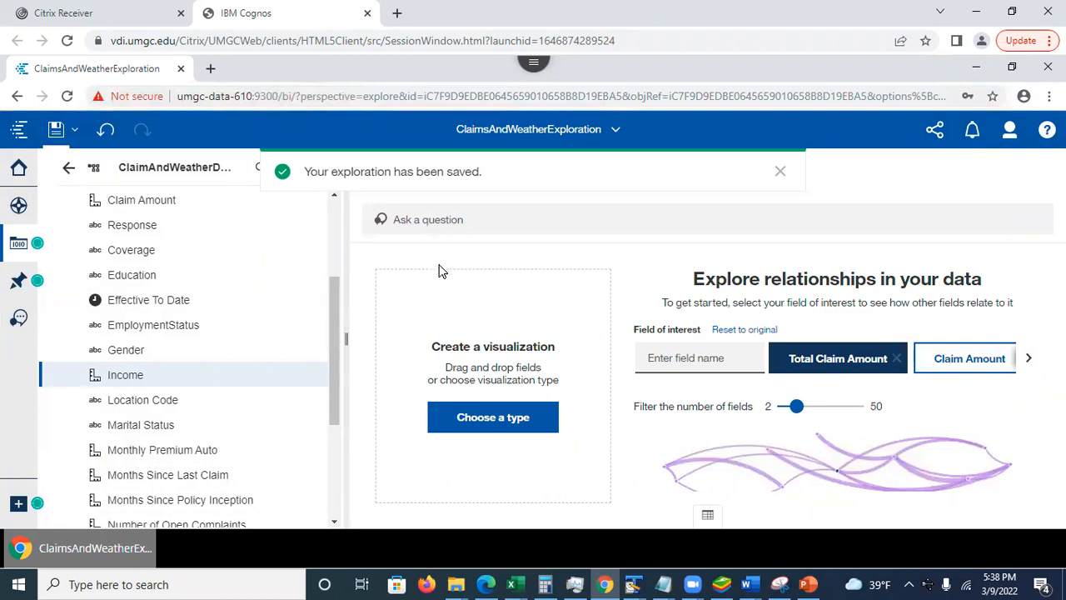
# Step: Hide the exploration's data source list and reduce the browser zoom to 90%
pyautogui.click(18, 247)
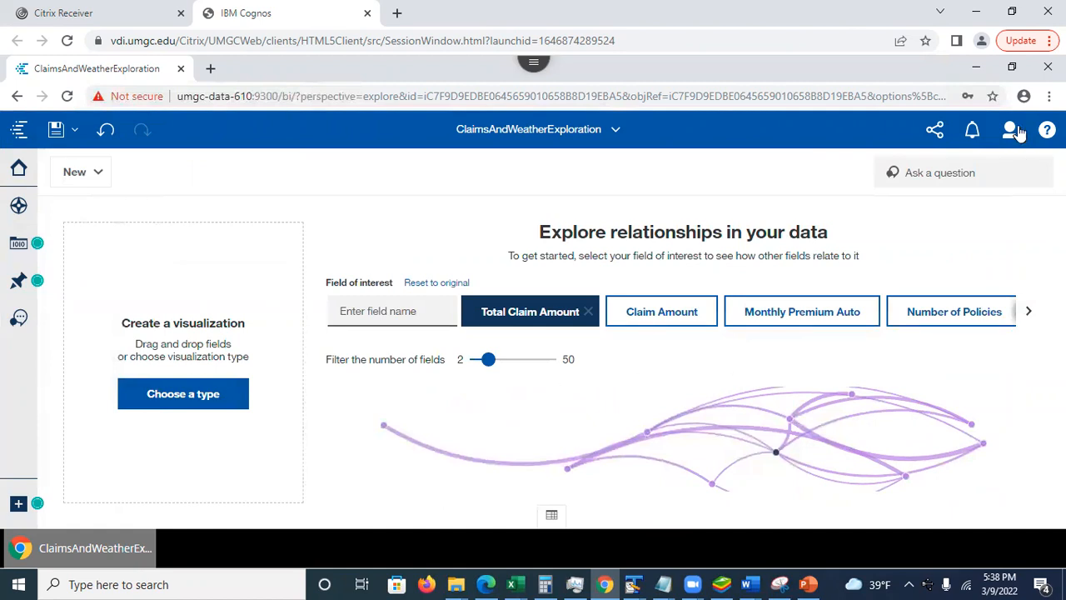
pyautogui.click(1049, 95)
pyautogui.click(953, 242)
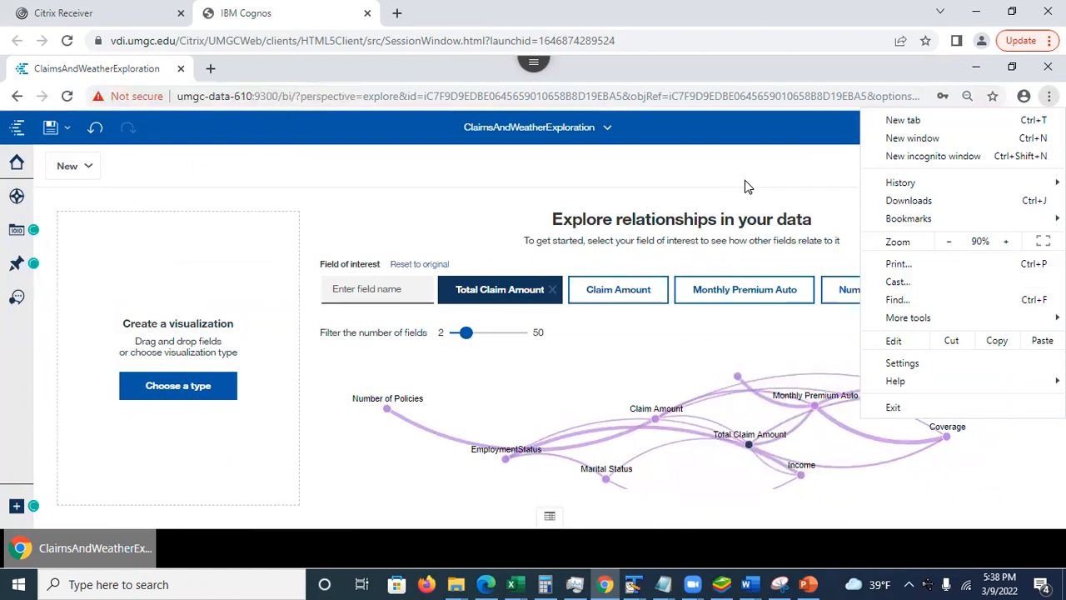
# Step: Select Total Claim Amount in the relationship diagram and add its suggested Total Claim Amount by EmploymentStatus chart as a card
pyautogui.click(745, 186)
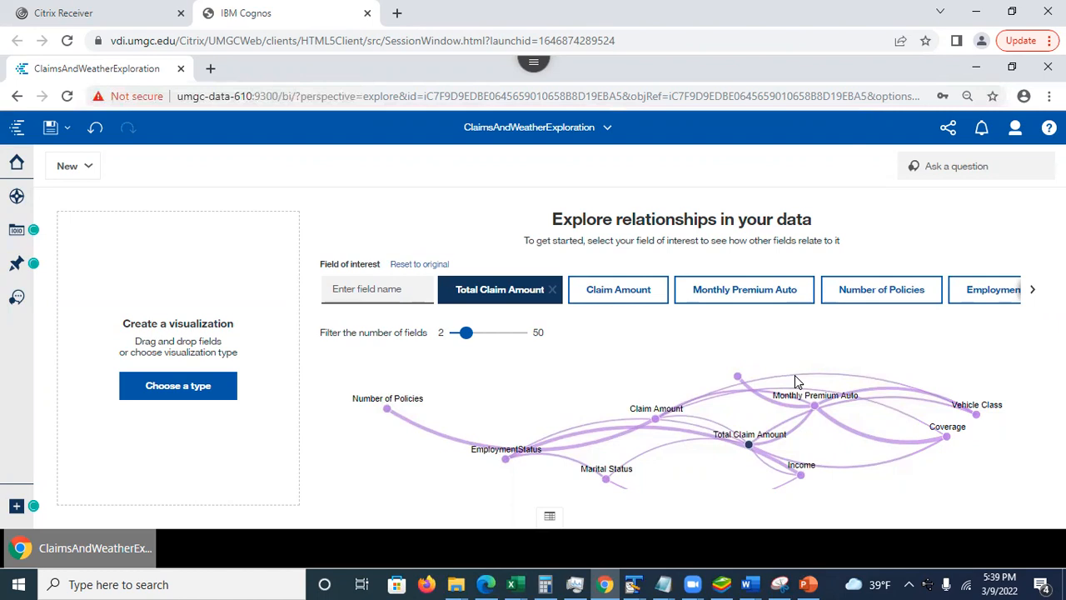
pyautogui.moveTo(798, 380)
pyautogui.click(750, 447)
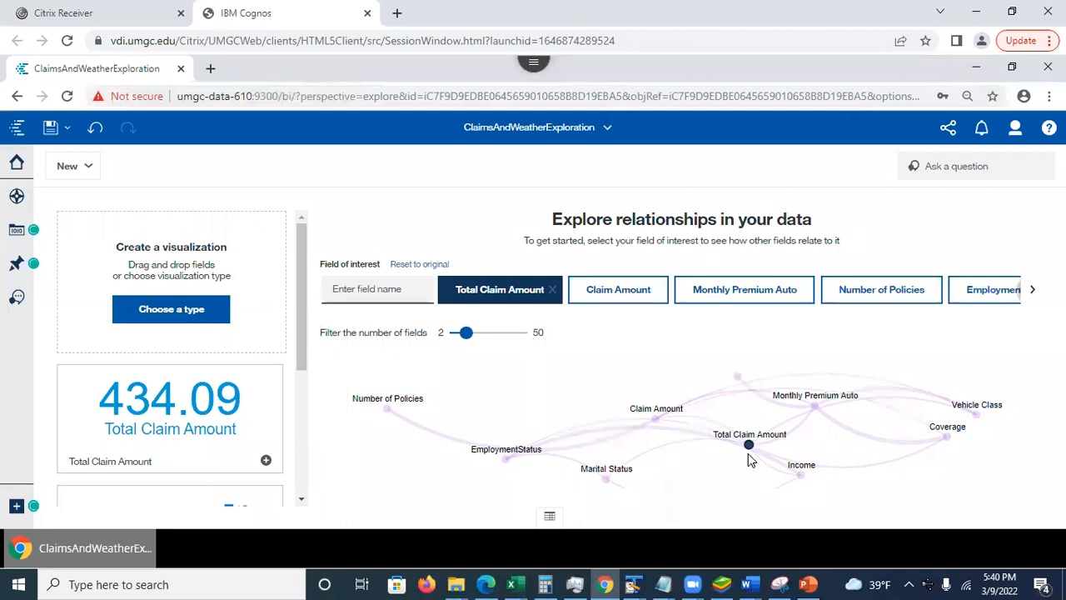
pyautogui.moveTo(298, 315); pyautogui.dragTo(330, 456)
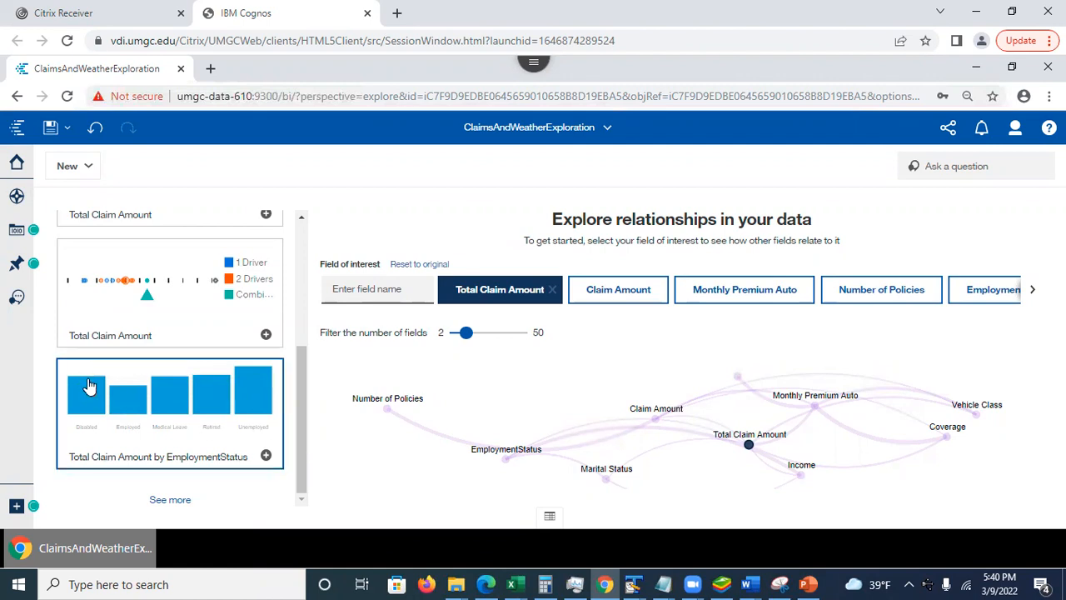
pyautogui.click(266, 456)
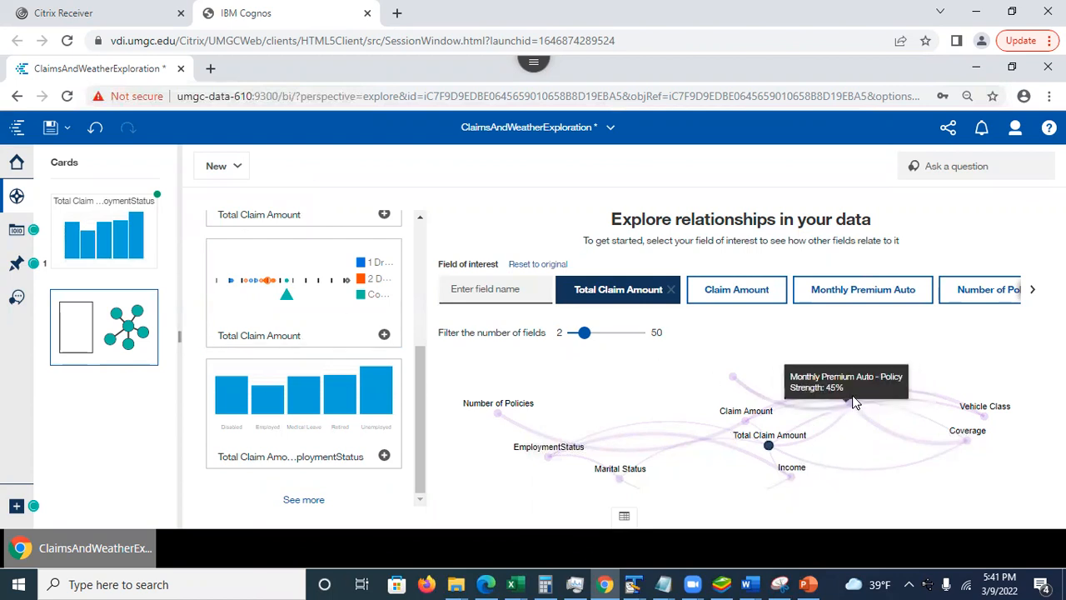
# Step: Select Monthly Premium Auto in the diagram, expand its suggested charts and add Total Claim Amount by EmploymentStatus as another card
pyautogui.moveTo(850, 406)
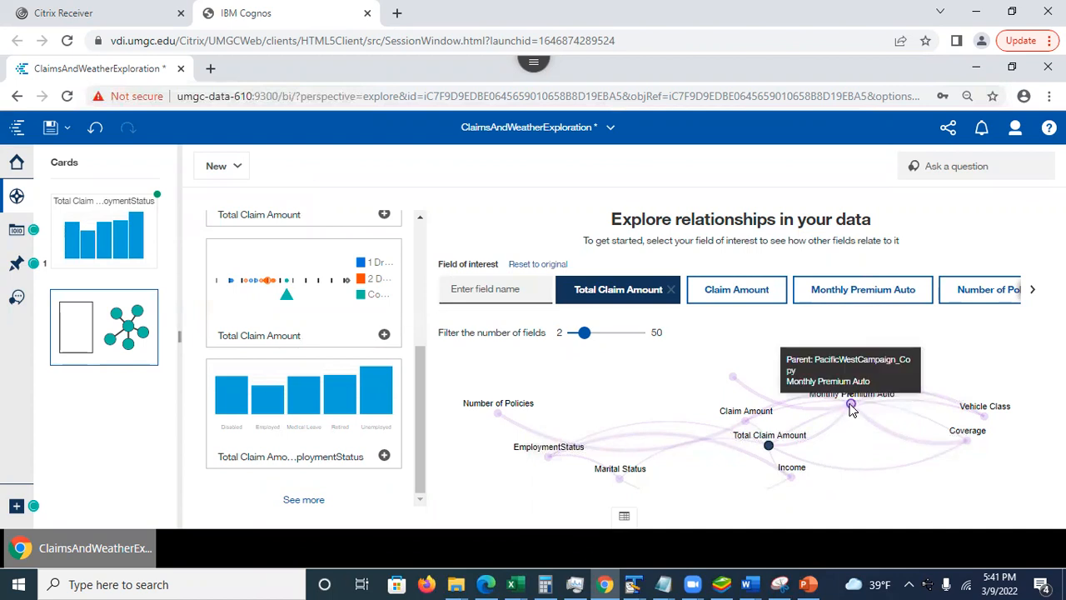
pyautogui.click(852, 406)
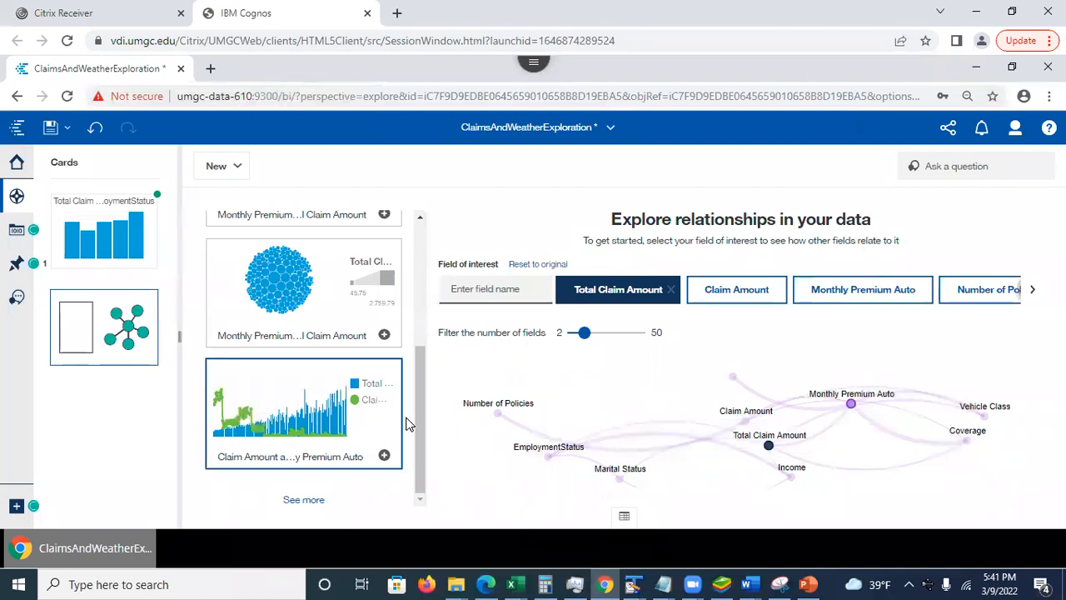
pyautogui.moveTo(415, 410); pyautogui.dragTo(428, 430)
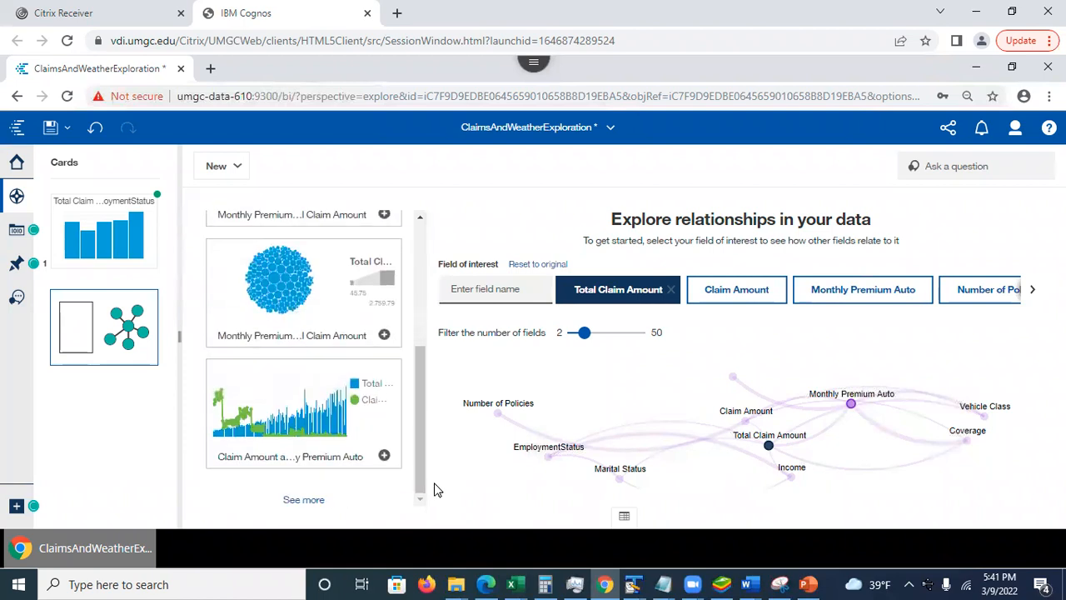
pyautogui.click(305, 500)
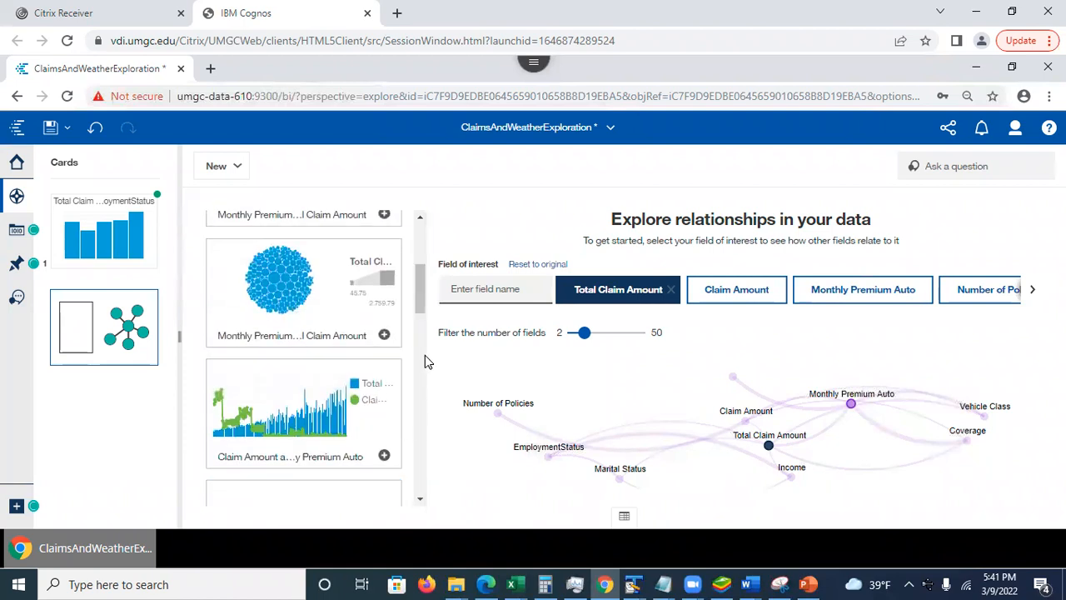
pyautogui.moveTo(420, 293); pyautogui.dragTo(432, 339)
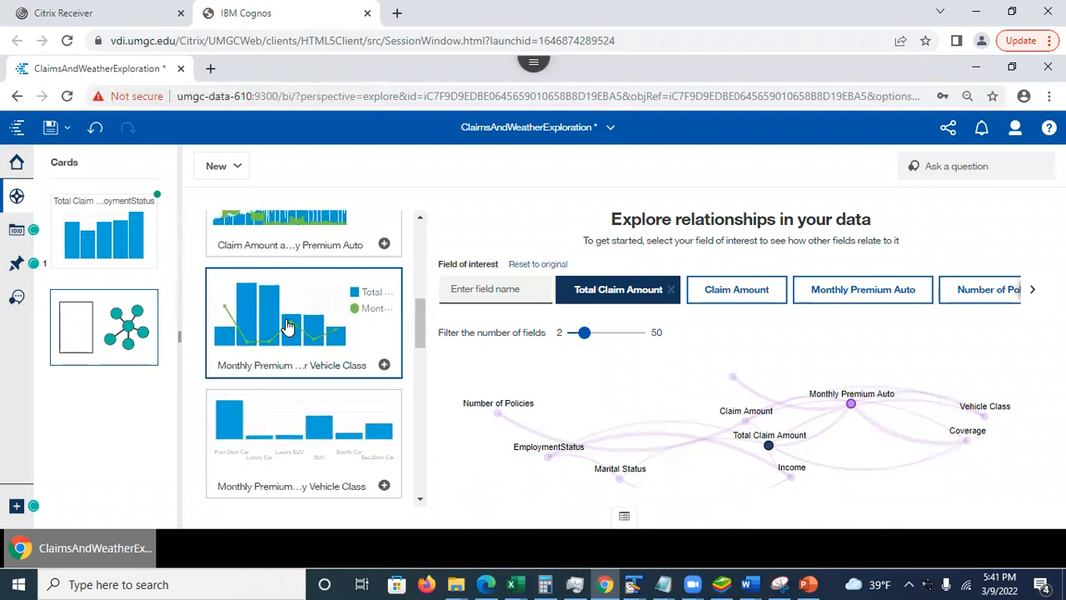
pyautogui.moveTo(420, 315); pyautogui.dragTo(441, 387)
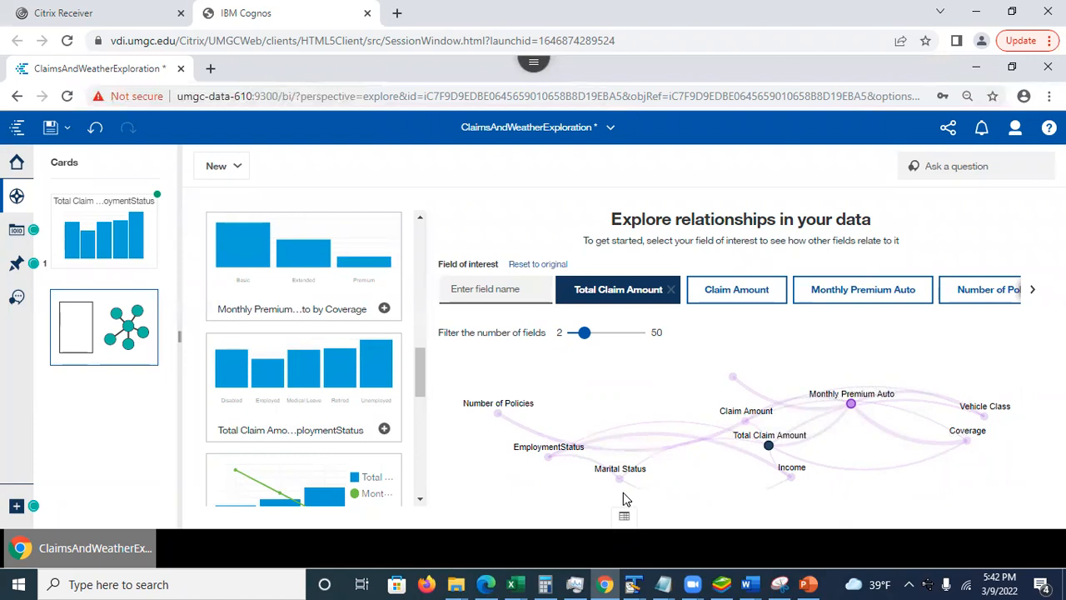
pyautogui.moveTo(498, 411)
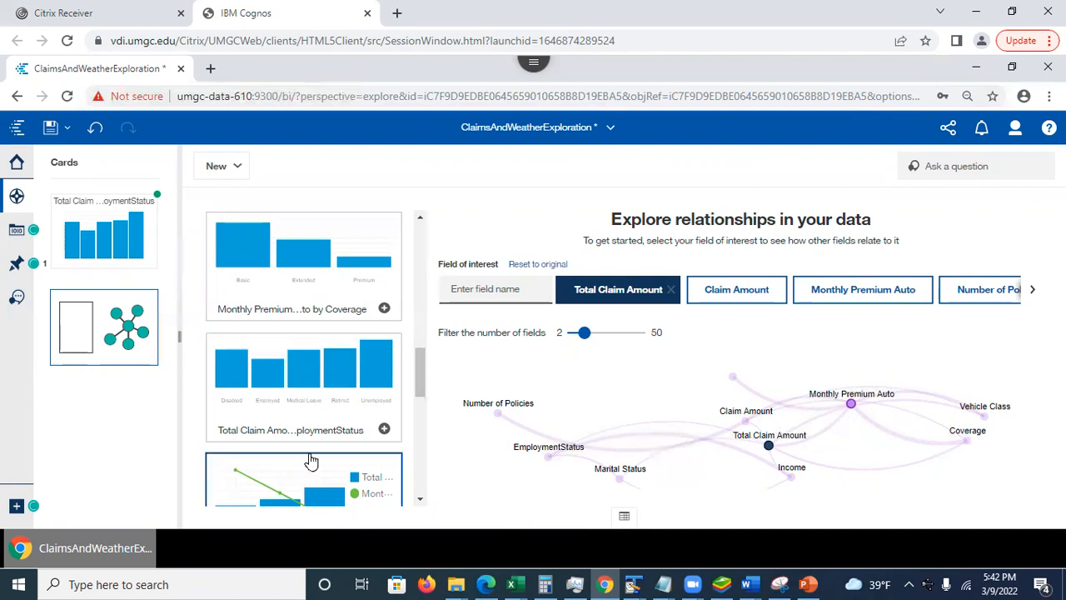
pyautogui.click(385, 431)
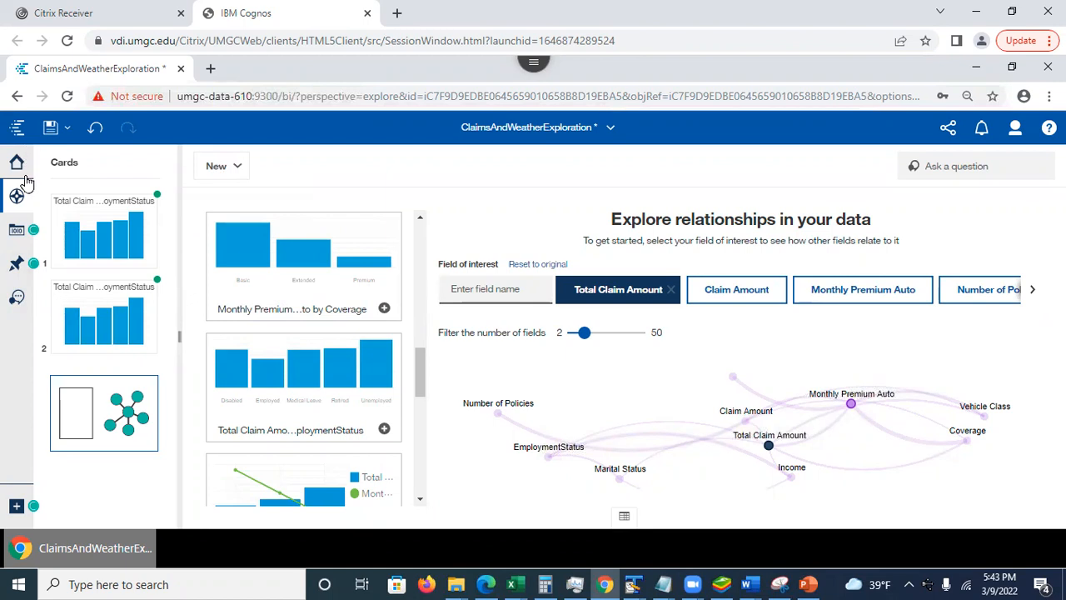
# Step: Create a blank visualization card and add the Income measure from the data source to it
pyautogui.click(227, 167)
pyautogui.click(258, 240)
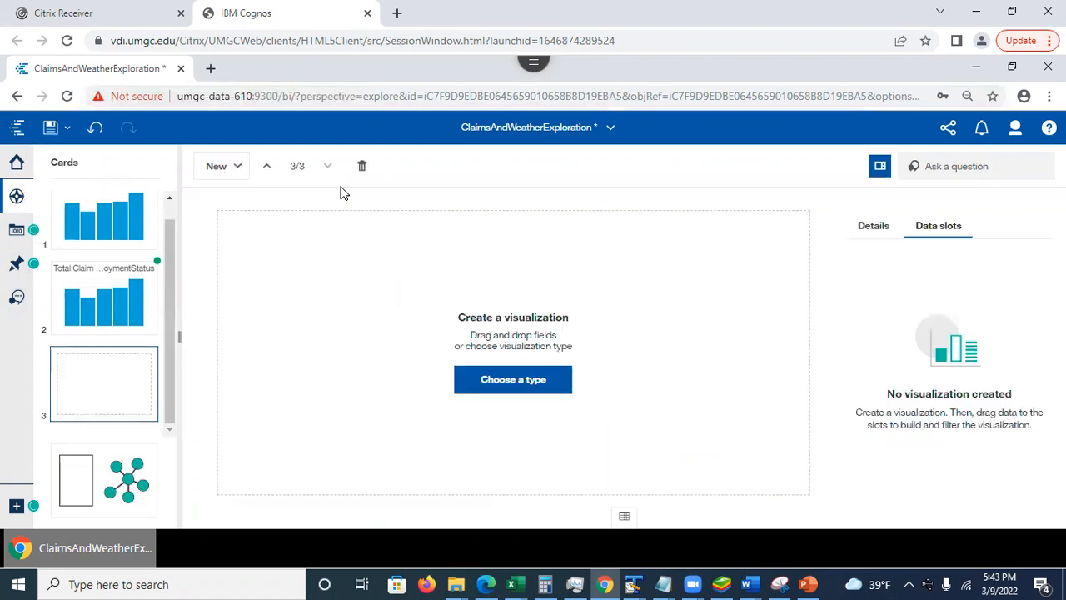
pyautogui.click(16, 234)
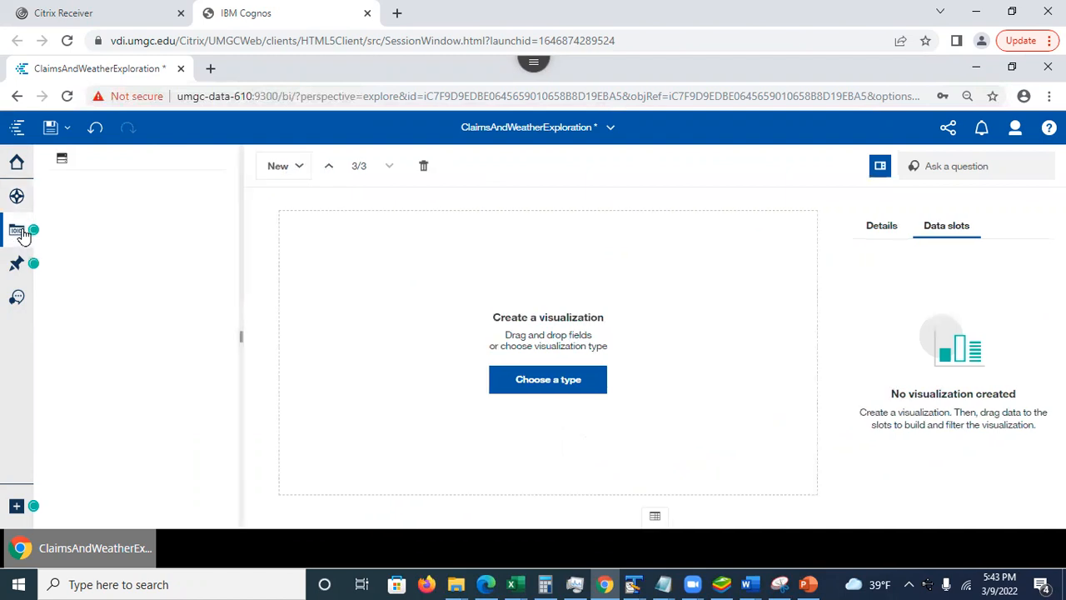
pyautogui.moveTo(232, 339); pyautogui.dragTo(234, 373)
pyautogui.moveTo(103, 442); pyautogui.dragTo(555, 357)
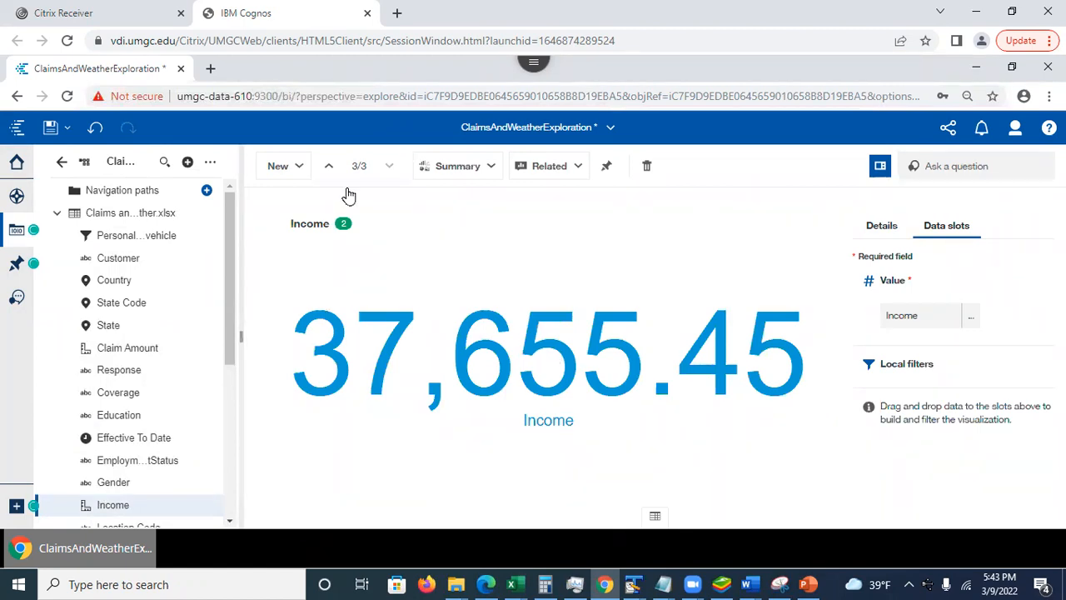
# Step: Check the correlations listed for Income and add the Education field to the Income card
pyautogui.click(344, 225)
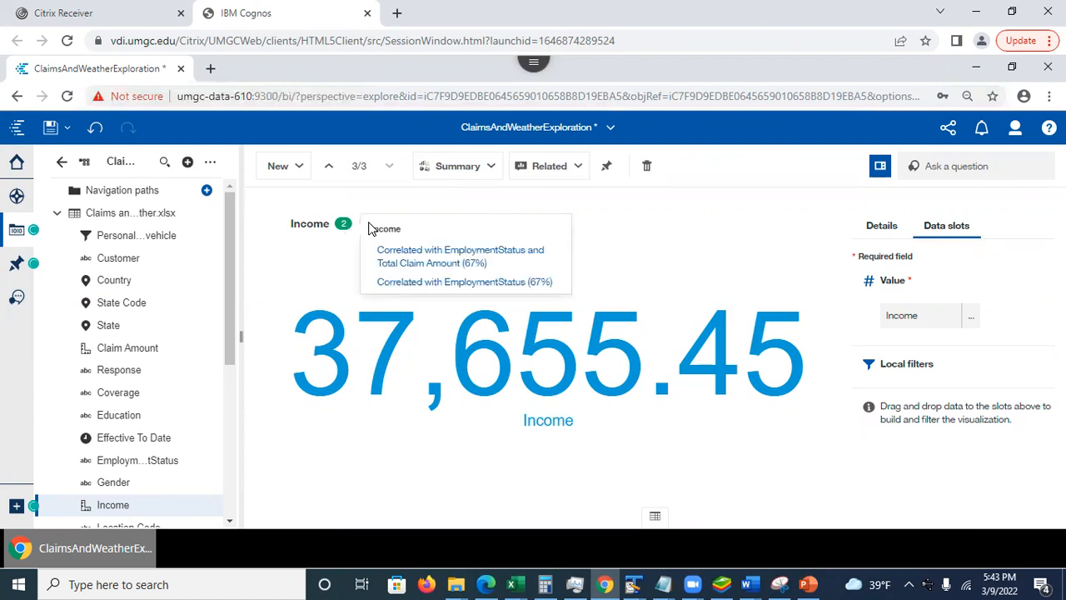
pyautogui.click(329, 481)
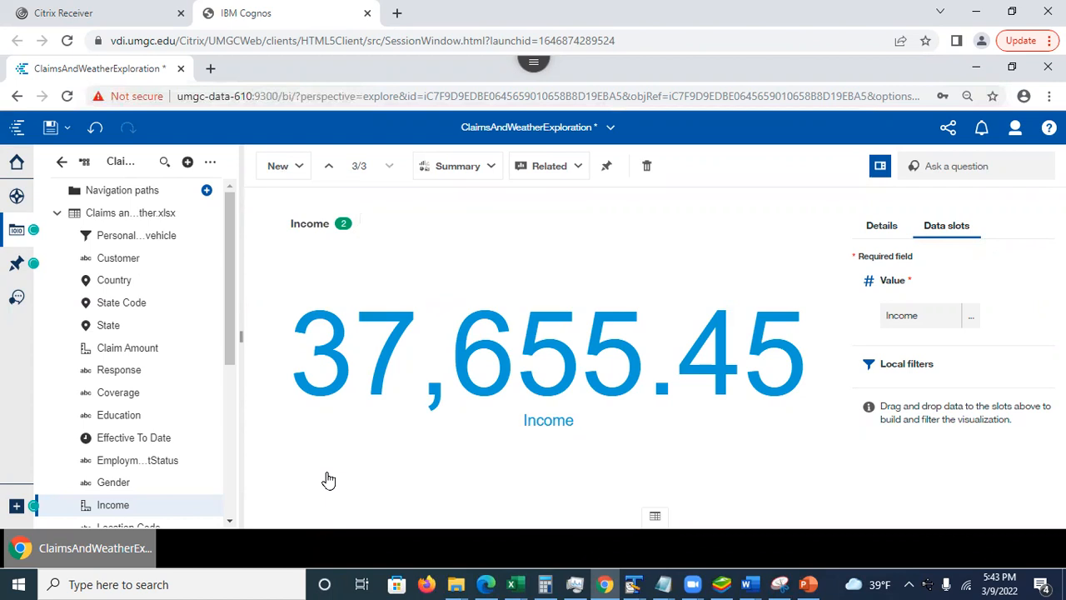
pyautogui.moveTo(114, 425); pyautogui.dragTo(511, 362)
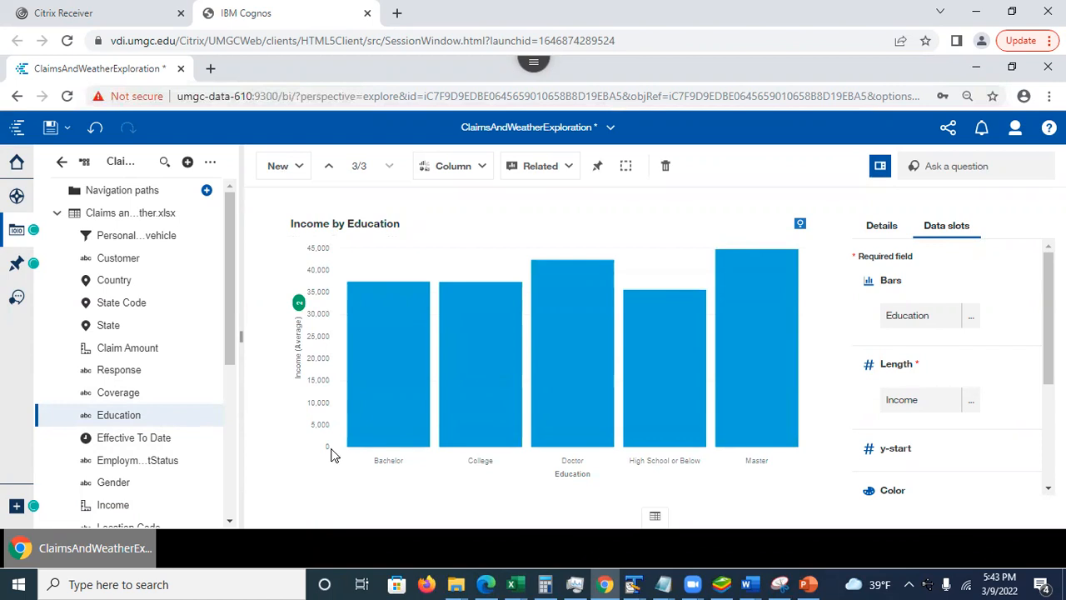
# Step: Create another blank visualization card, search the fields for income and add Income twice to form a scatter chart
pyautogui.click(280, 171)
pyautogui.click(325, 239)
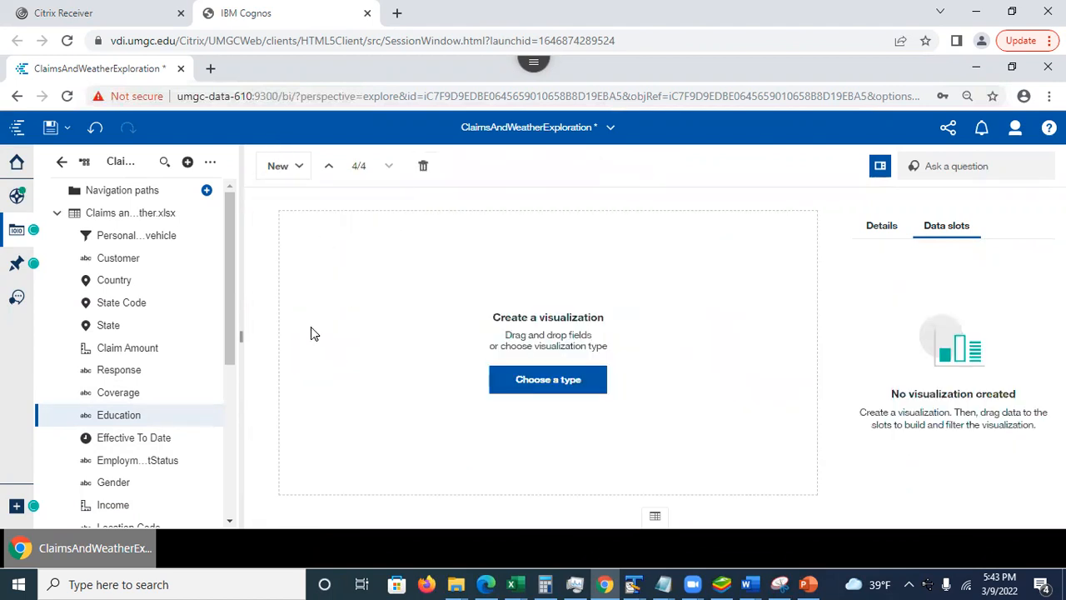
pyautogui.moveTo(227, 342); pyautogui.dragTo(267, 244)
pyautogui.click(164, 162)
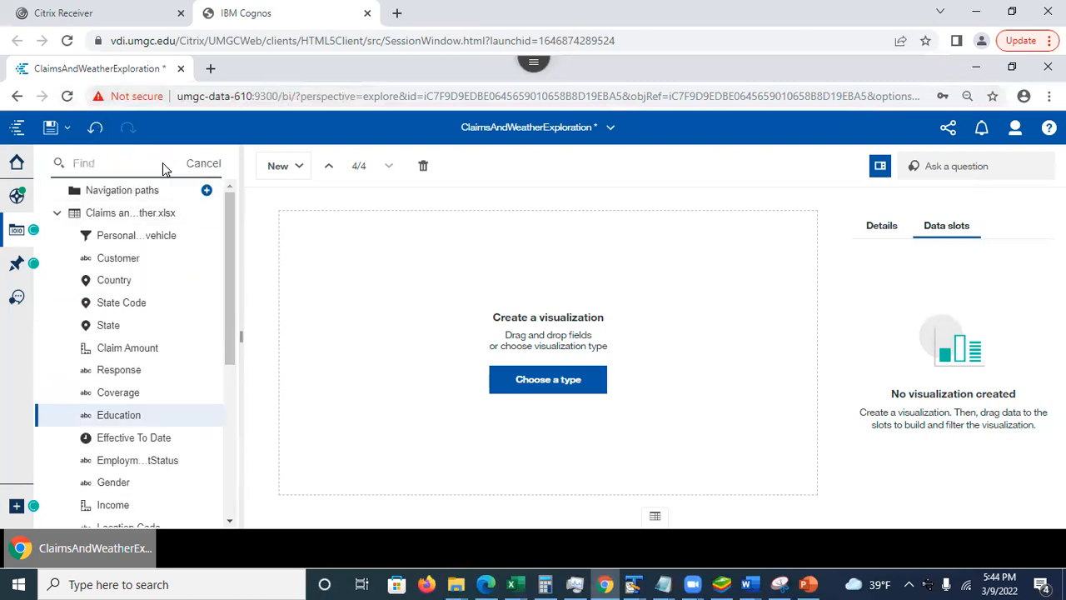
pyautogui.write('income')
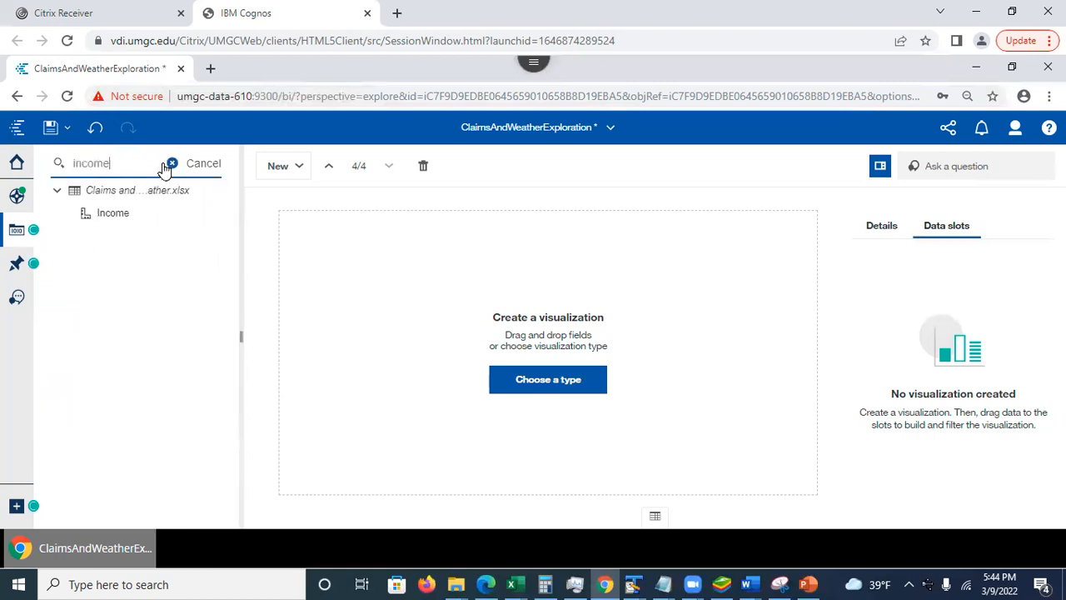
pyautogui.moveTo(119, 214); pyautogui.dragTo(484, 353)
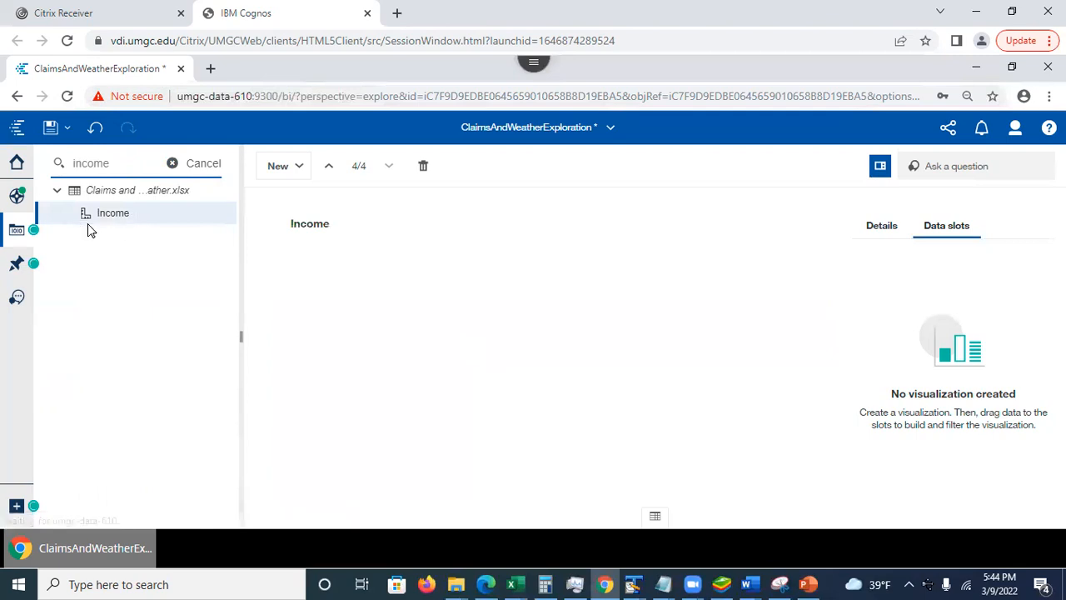
pyautogui.moveTo(260, 257); pyautogui.dragTo(496, 343)
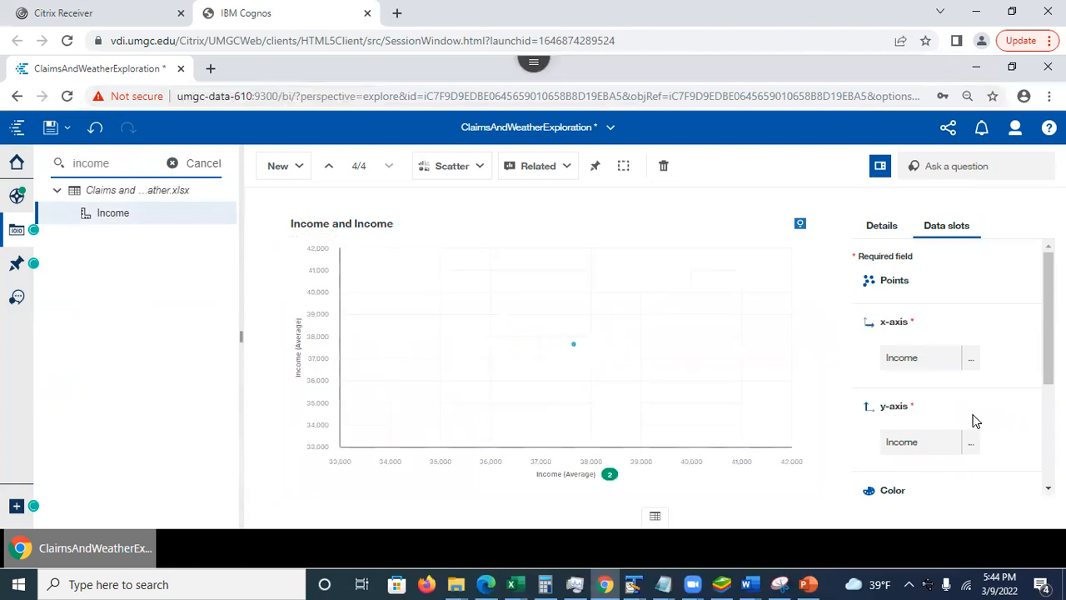
# Step: Turn on auto-grouping with 10 groups for Income on the scatter chart's x-axis
pyautogui.click(971, 360)
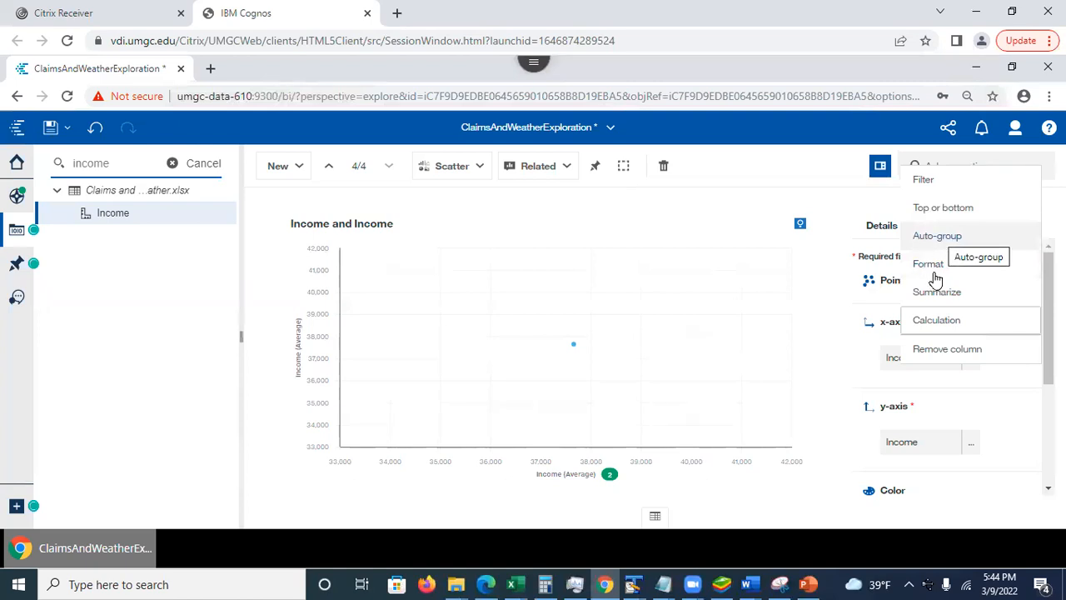
pyautogui.click(942, 238)
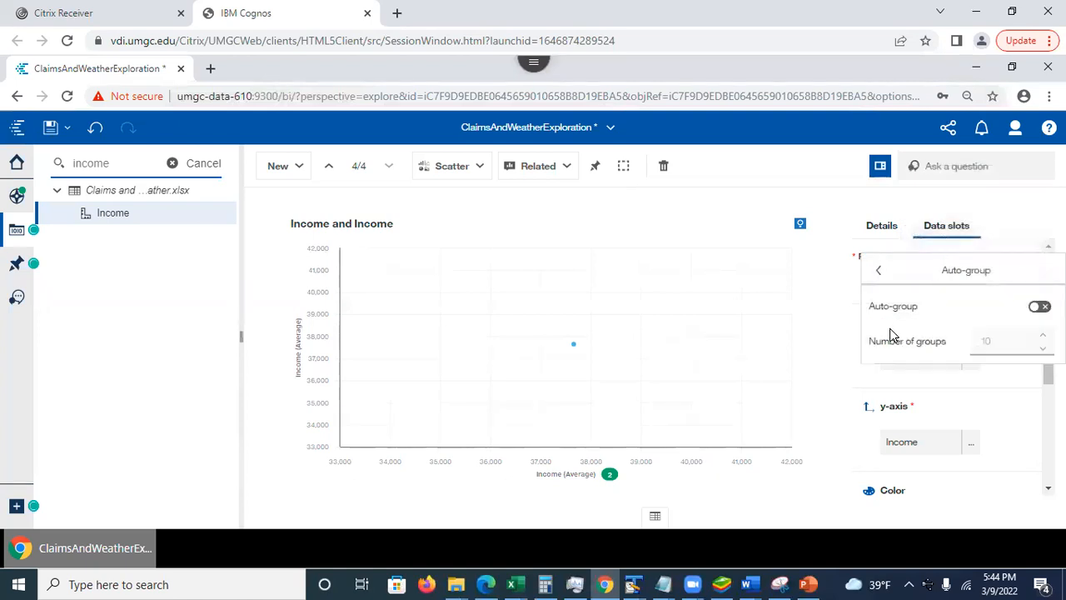
pyautogui.click(1036, 310)
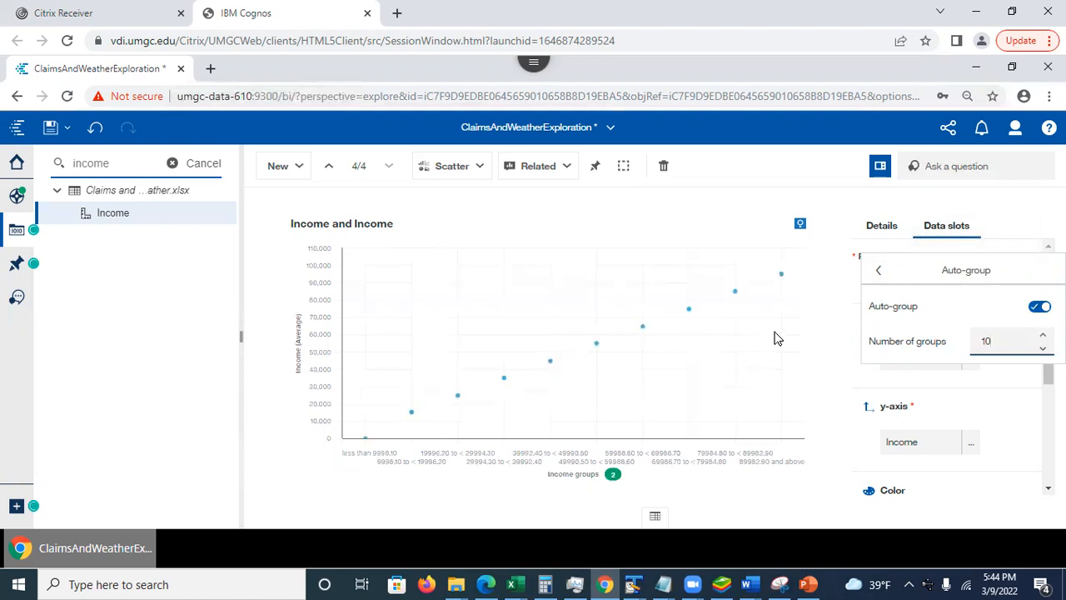
# Step: Turn on auto-grouping with 10 groups for Income on the scatter chart's y-axis
pyautogui.click(969, 443)
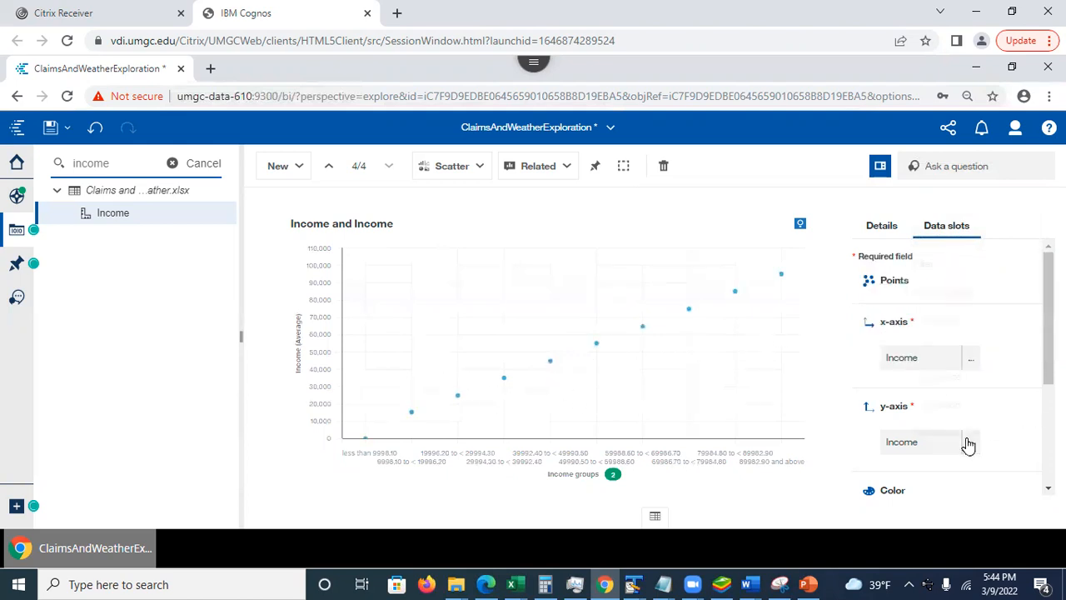
pyautogui.click(969, 444)
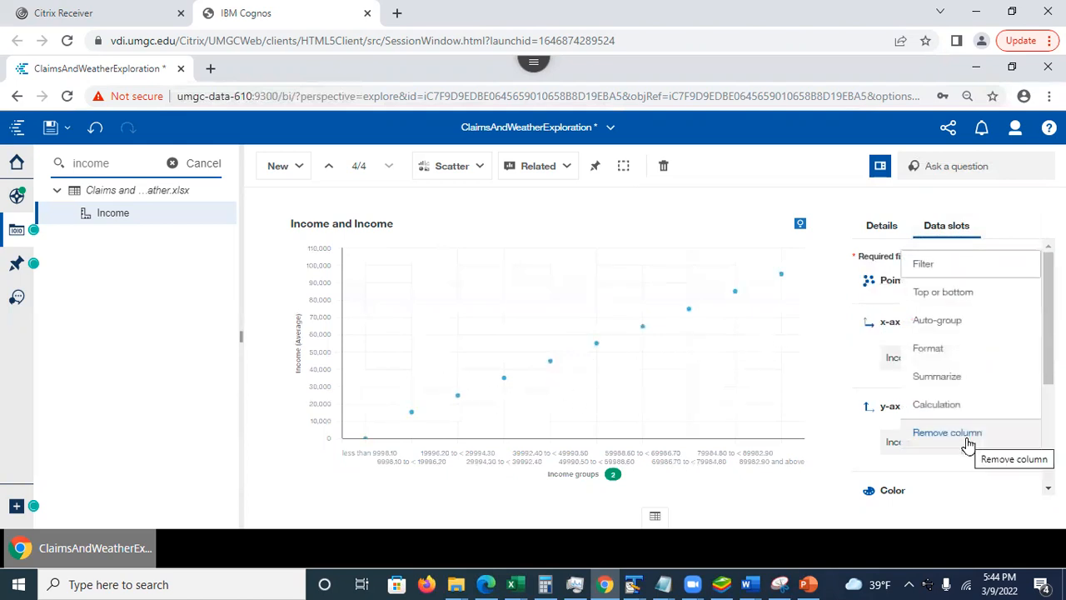
pyautogui.click(947, 324)
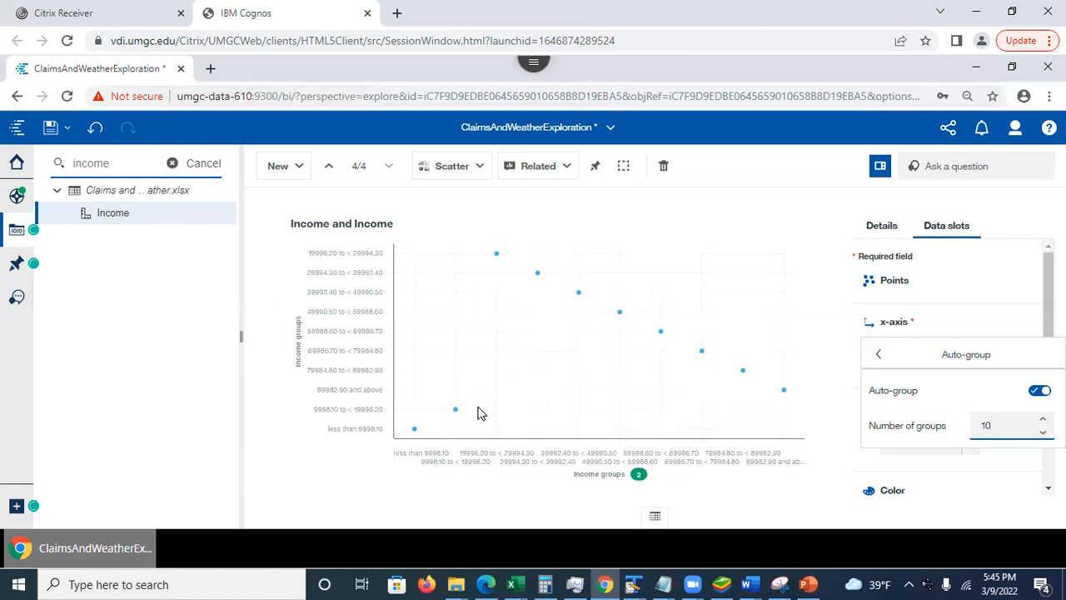
pyautogui.click(949, 293)
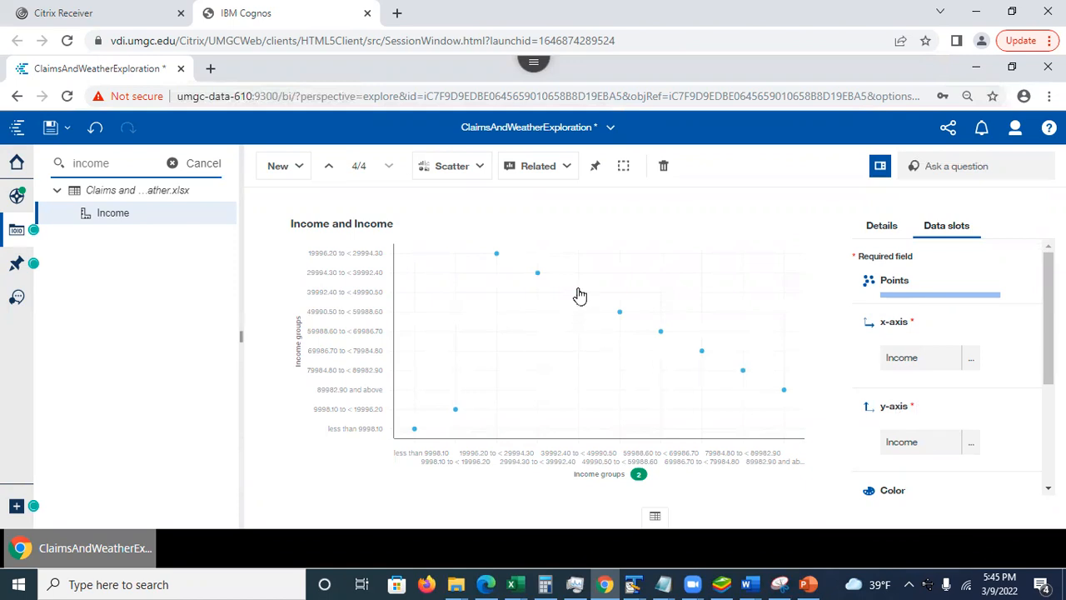
# Step: Remove Income from the scatter chart's x-axis and clear the field search
pyautogui.click(972, 359)
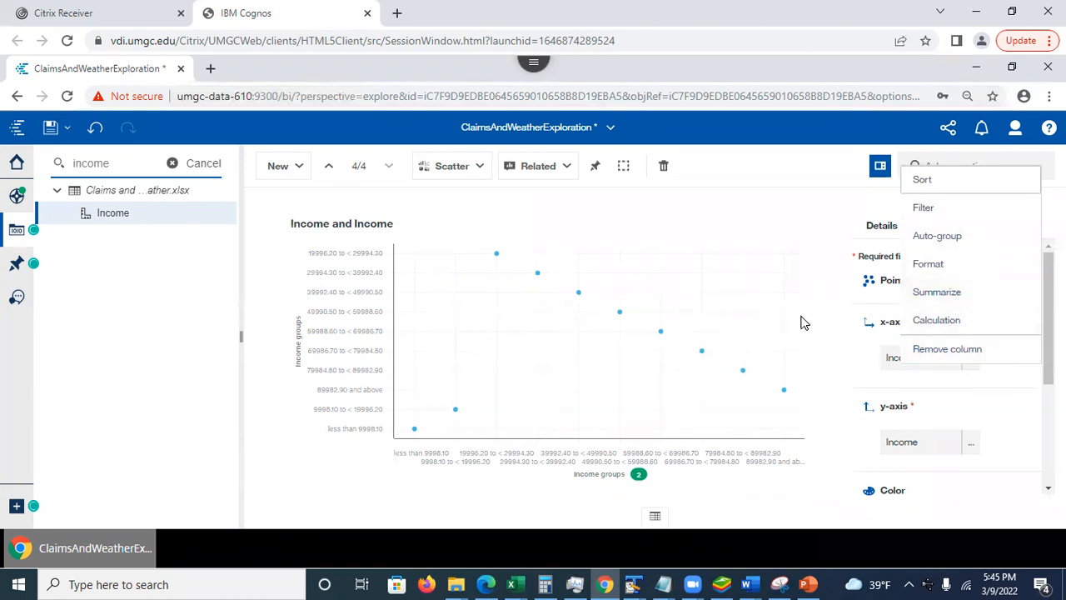
pyautogui.click(719, 483)
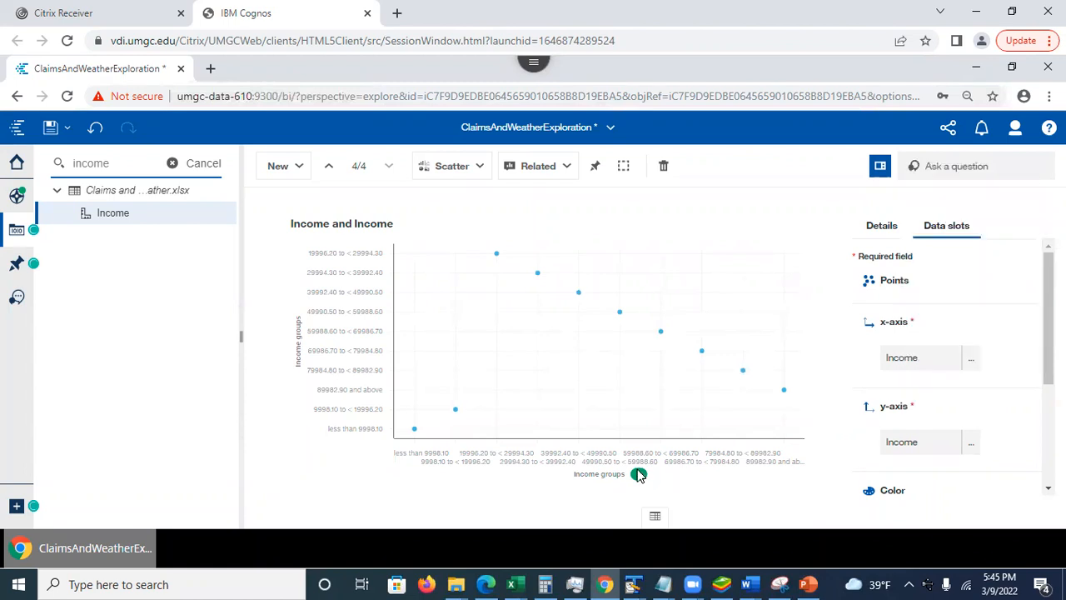
pyautogui.moveTo(639, 477)
pyautogui.click(972, 359)
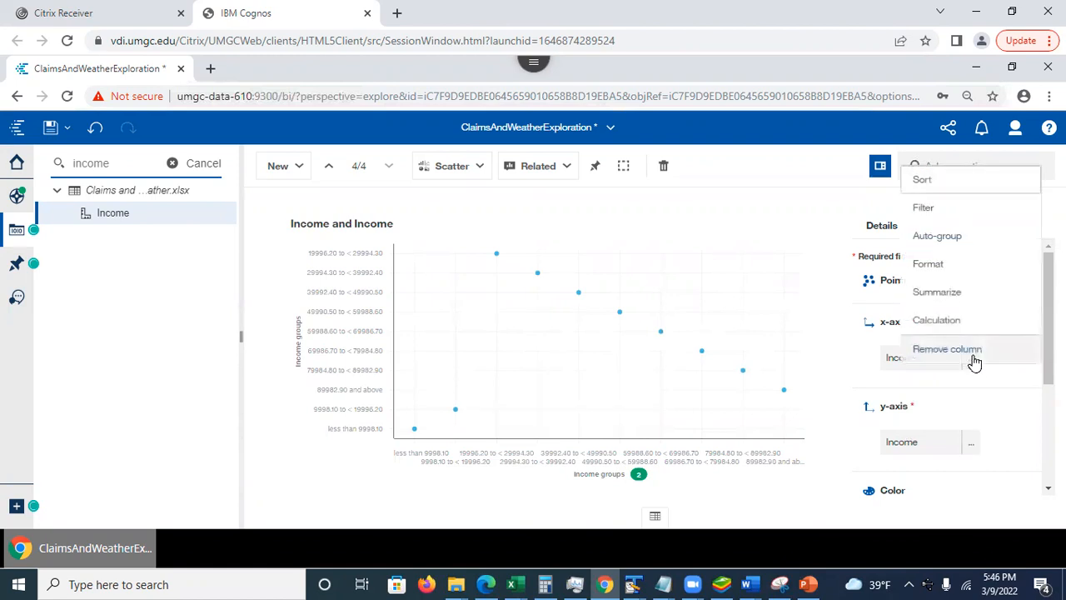
pyautogui.click(964, 351)
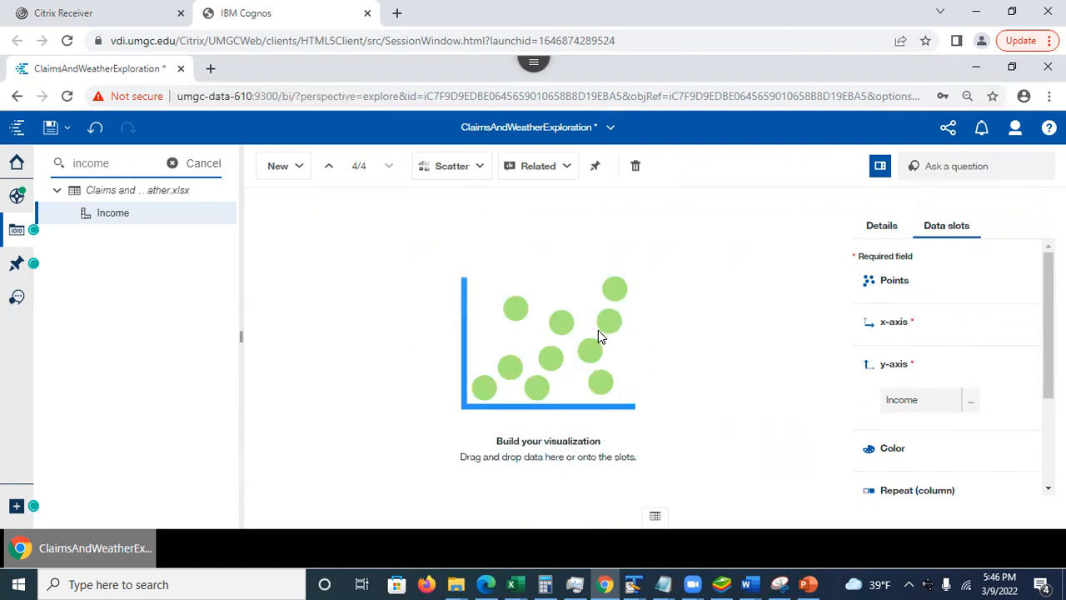
pyautogui.moveTo(120, 162); pyautogui.dragTo(4, 155)
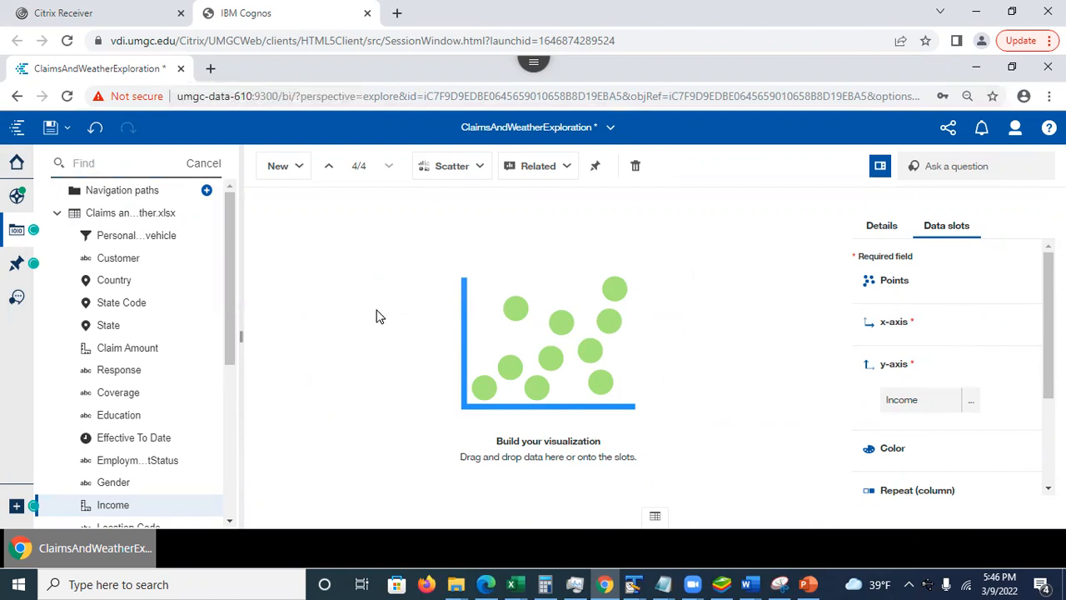
# Step: Place State on the scatter chart's x-axis, turn off auto-grouping for Income on the y-axis, and save the exploration
pyautogui.moveTo(108, 328); pyautogui.dragTo(933, 326)
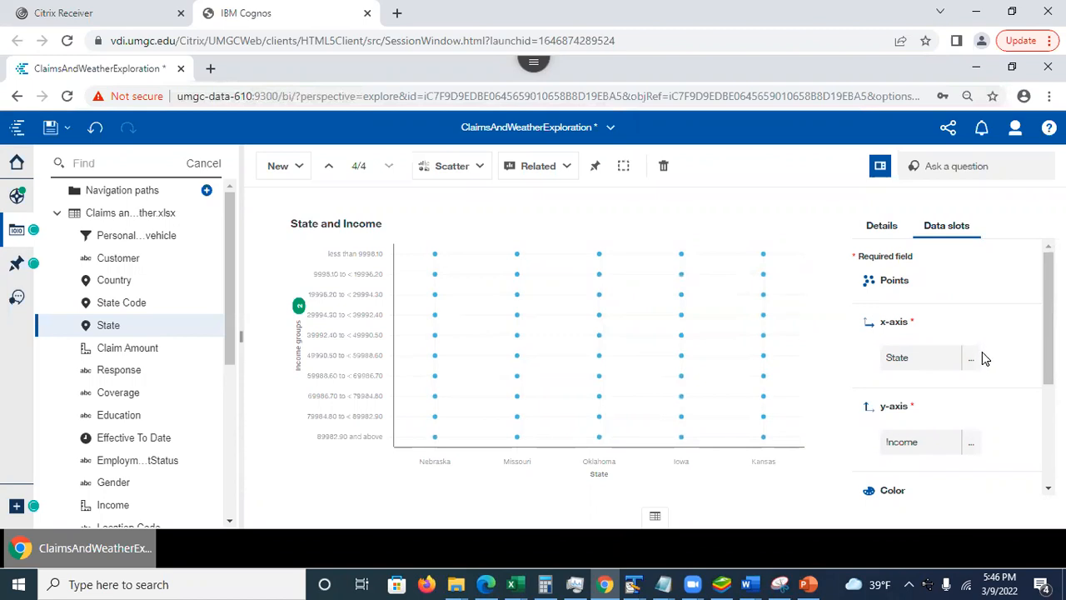
pyautogui.click(970, 443)
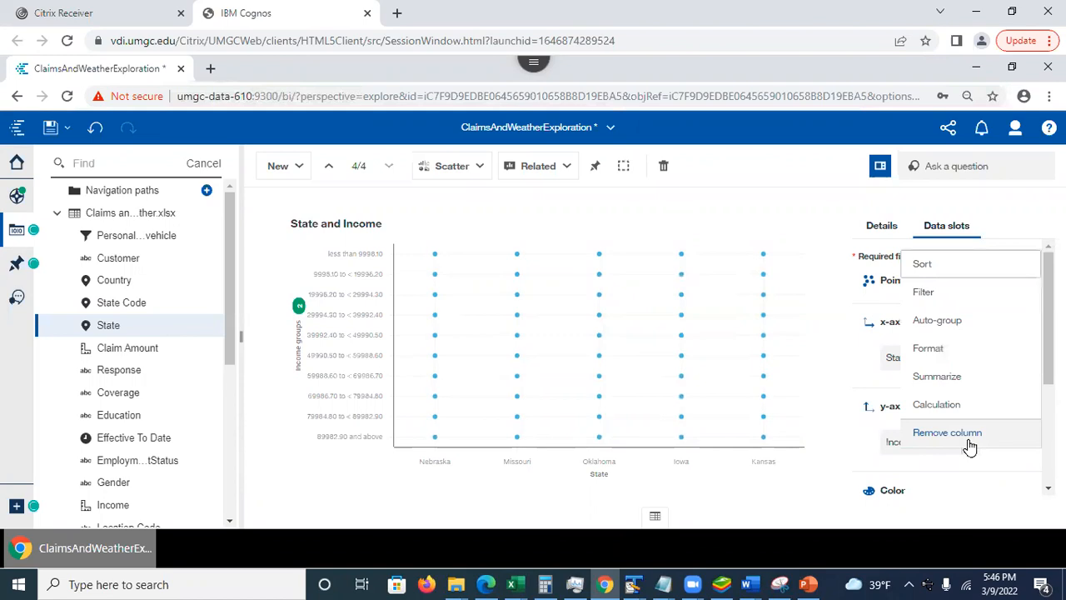
pyautogui.click(951, 321)
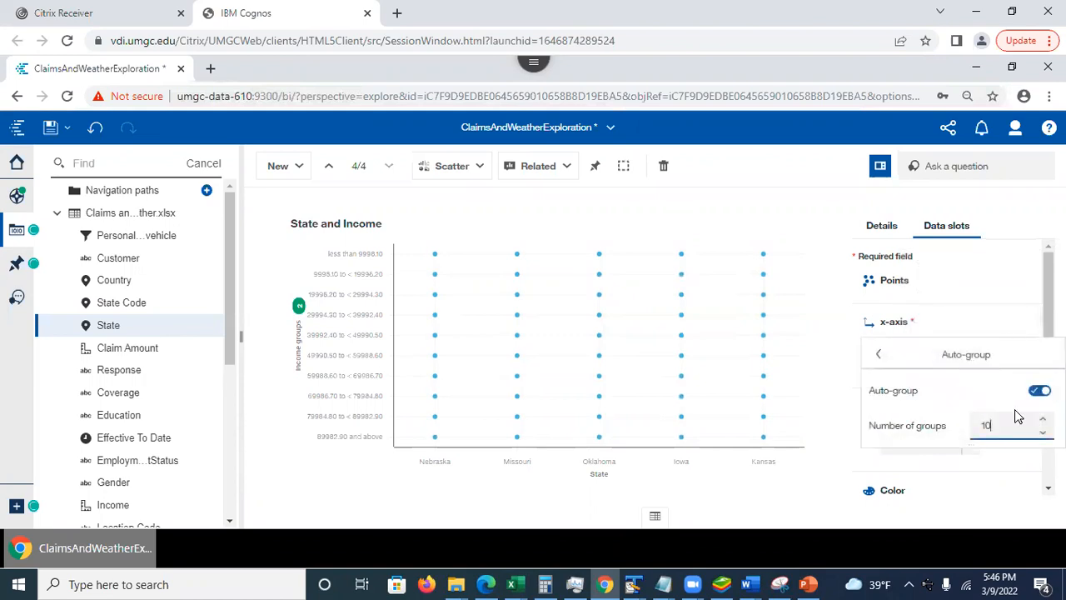
pyautogui.click(1039, 392)
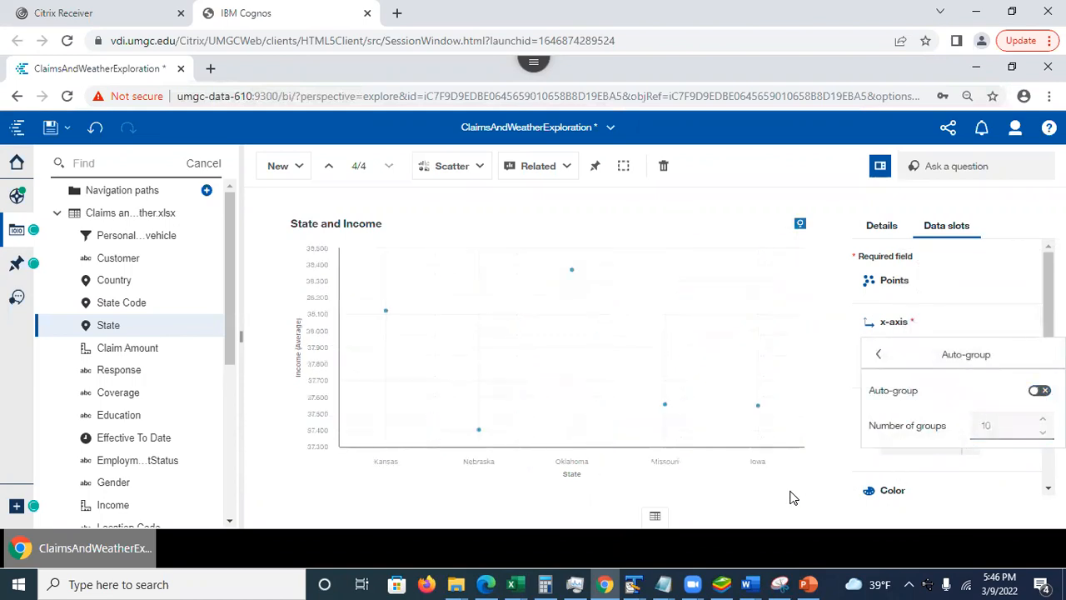
pyautogui.click(505, 511)
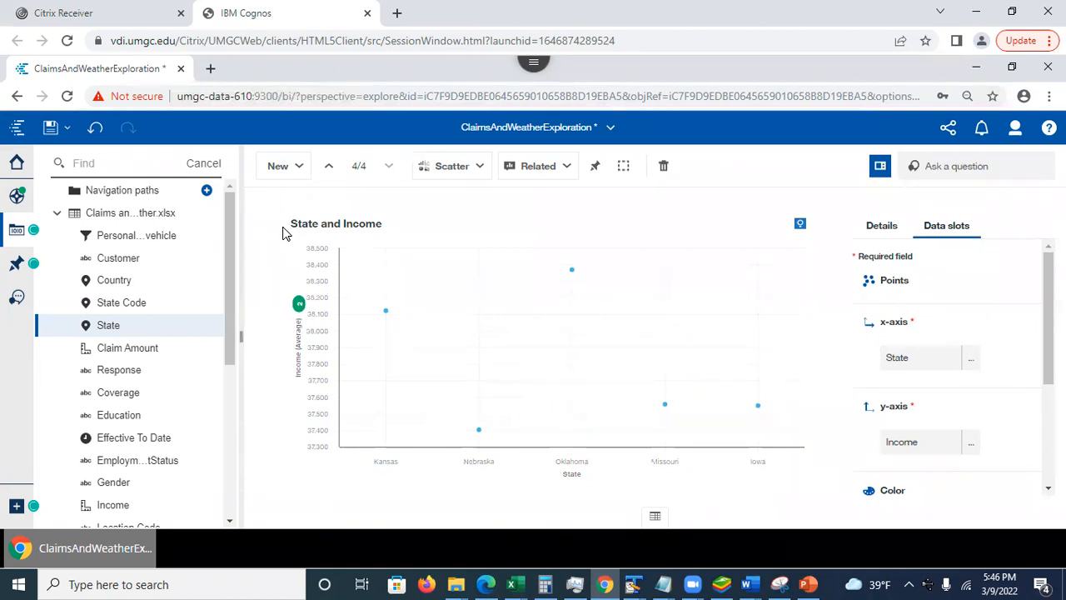
pyautogui.click(49, 128)
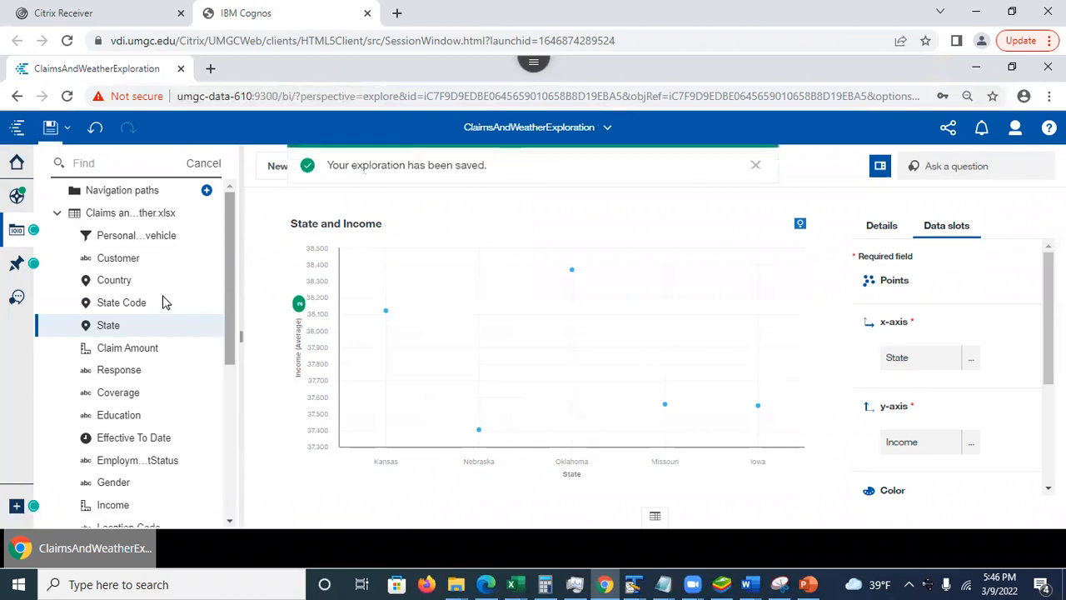
# Step: Open the Assistant and ask it for "data" to list the available sources
pyautogui.click(15, 305)
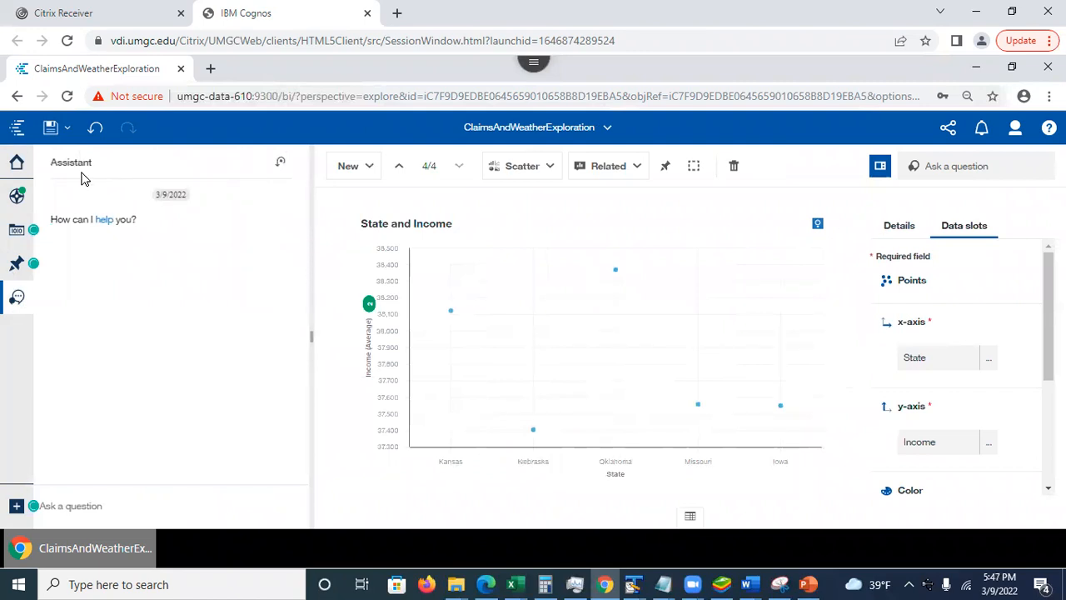
pyautogui.click(96, 502)
pyautogui.write('data')
pyautogui.press('Return')
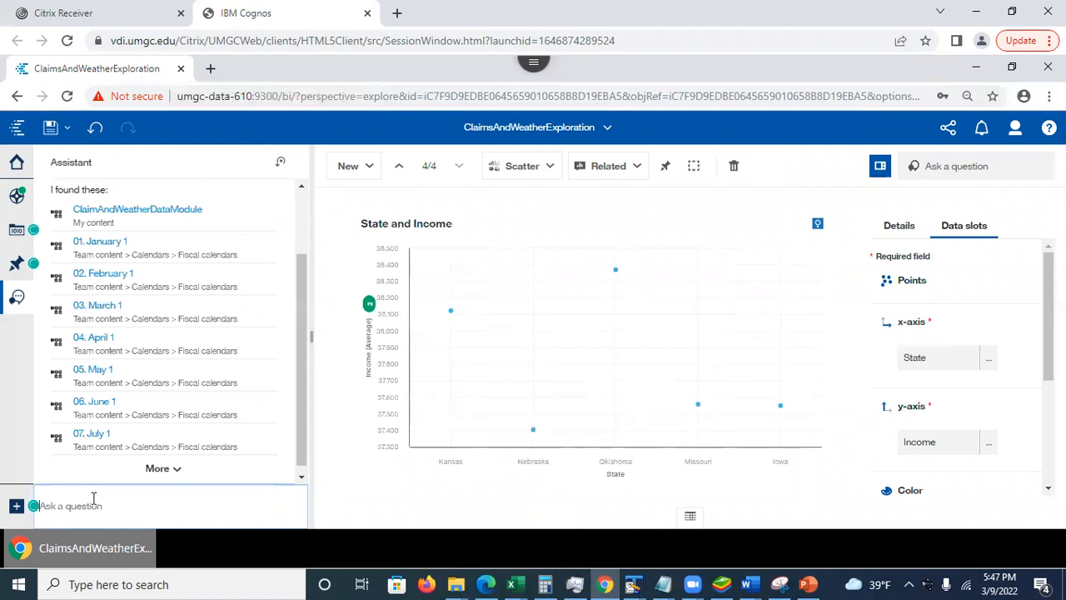
# Step: Show the ClaimAndWeatherDataModule source in the Assistant and review its relevant columns and their concepts
pyautogui.click(144, 215)
pyautogui.moveTo(302, 423); pyautogui.dragTo(301, 386)
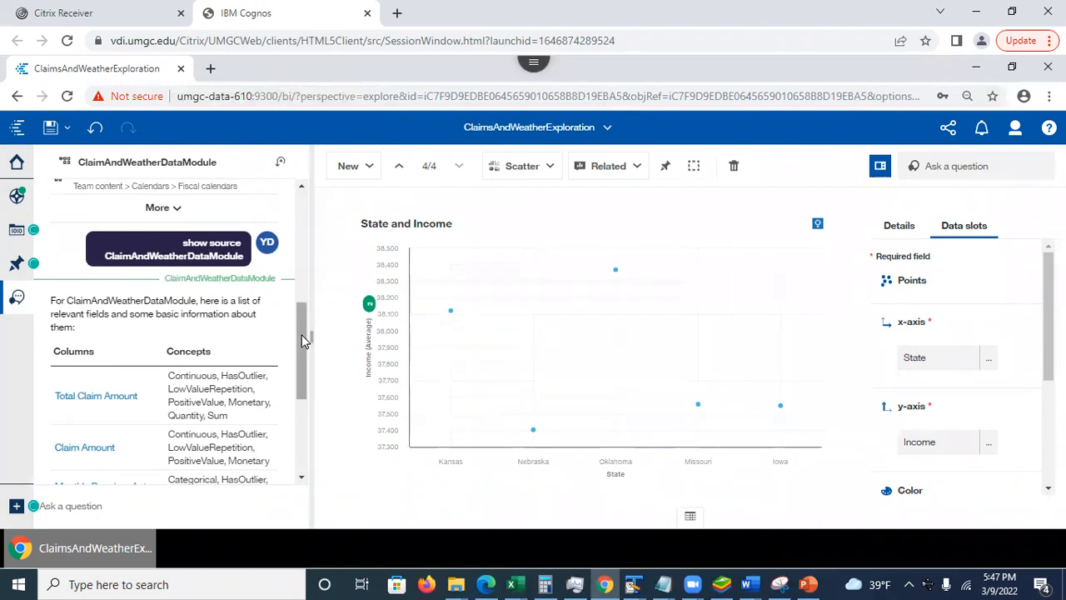
pyautogui.scroll(-3, 305, 333)
pyautogui.scroll(-3, 309, 376)
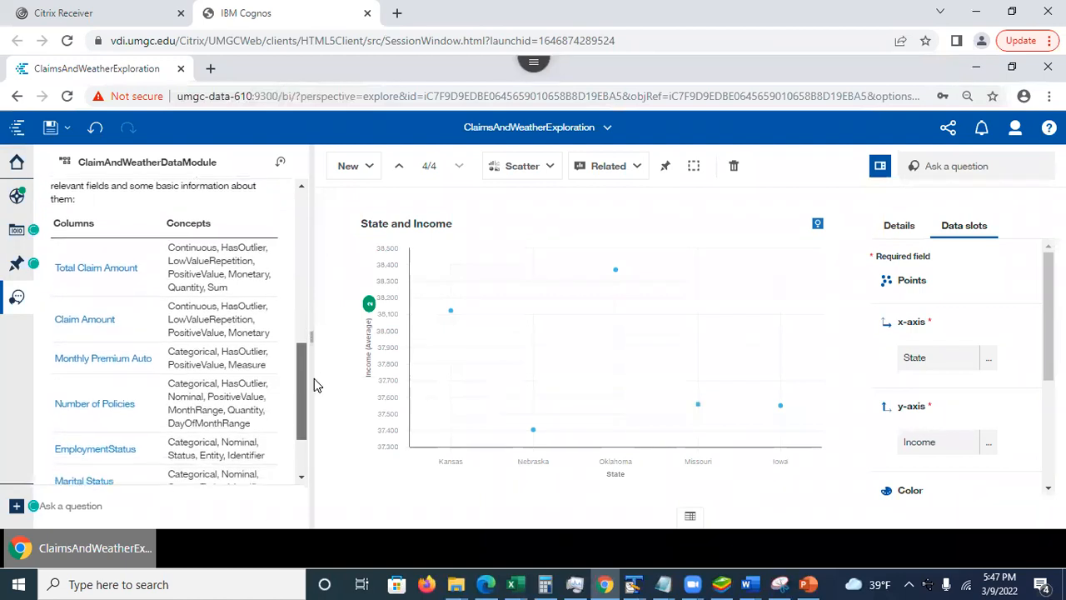
pyautogui.scroll(3, 323, 379)
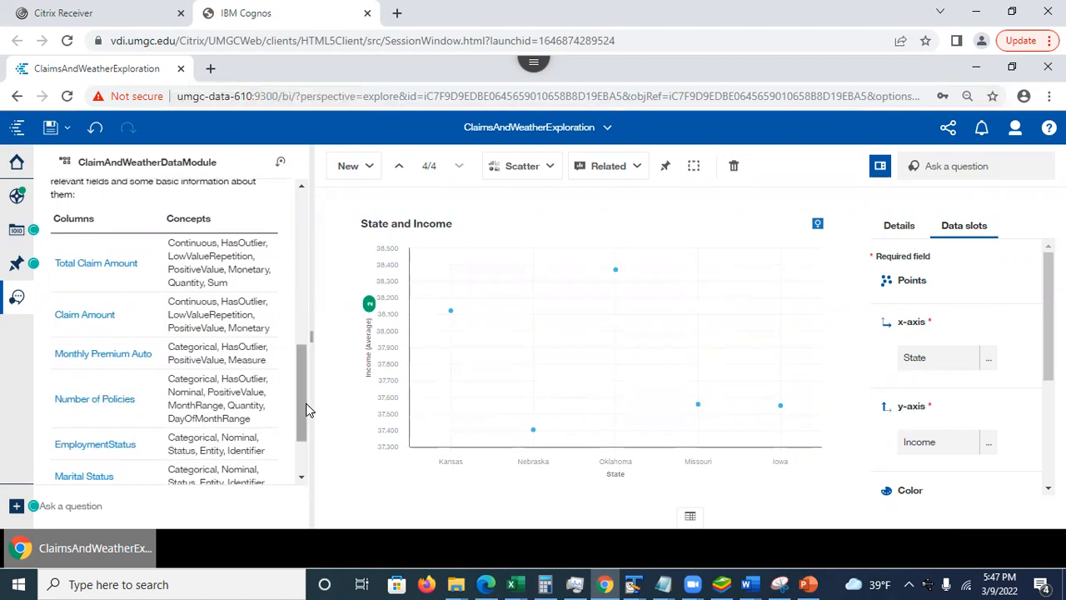
pyautogui.scroll(-3, 300, 421)
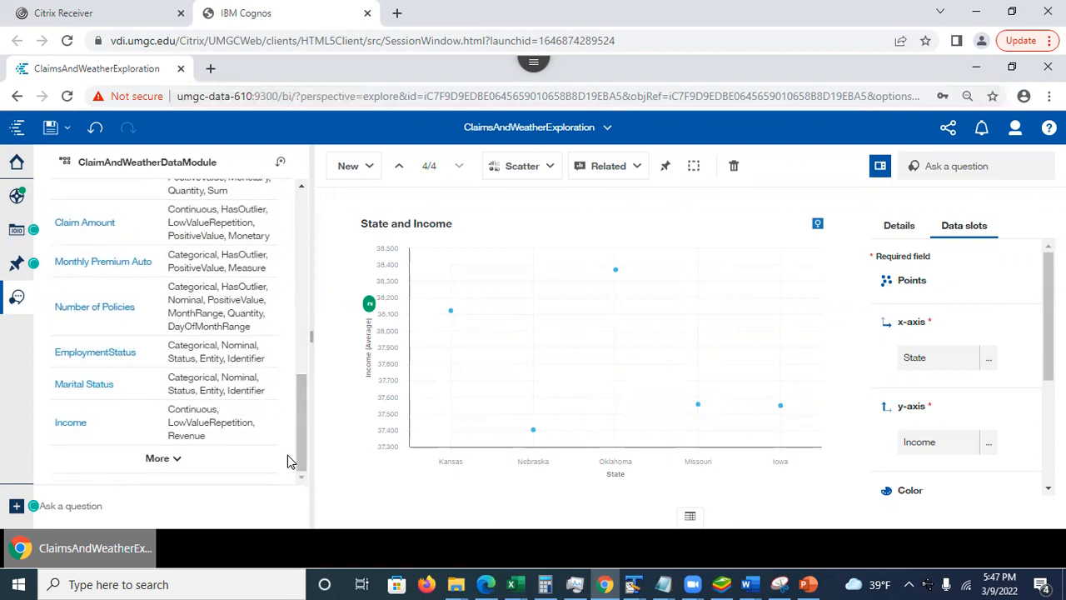
# Step: Have the Assistant describe the Income column and list the fields that influence it
pyautogui.click(72, 424)
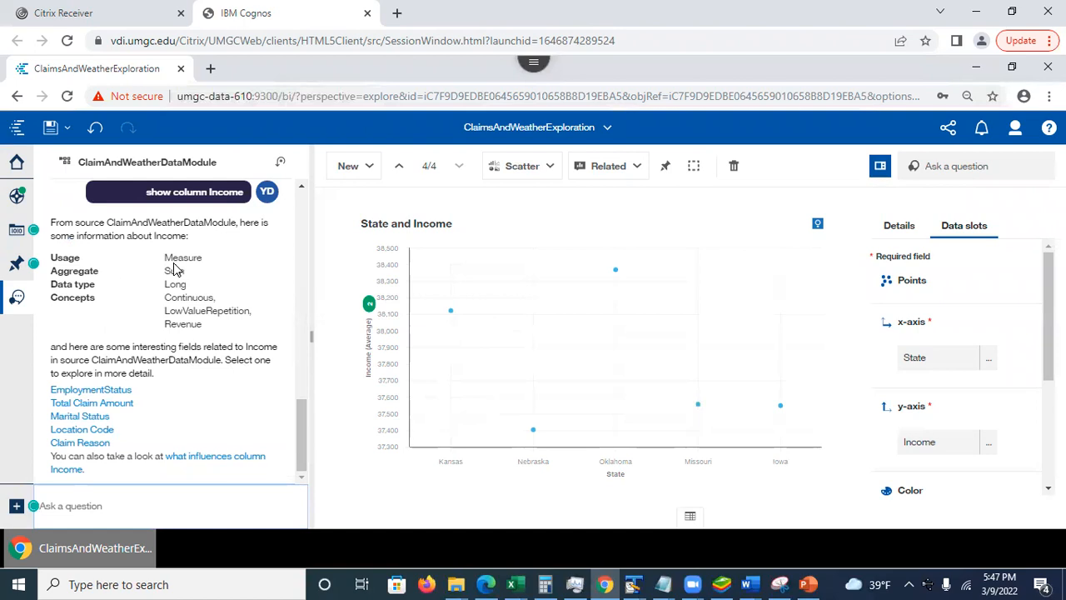
pyautogui.click(305, 446)
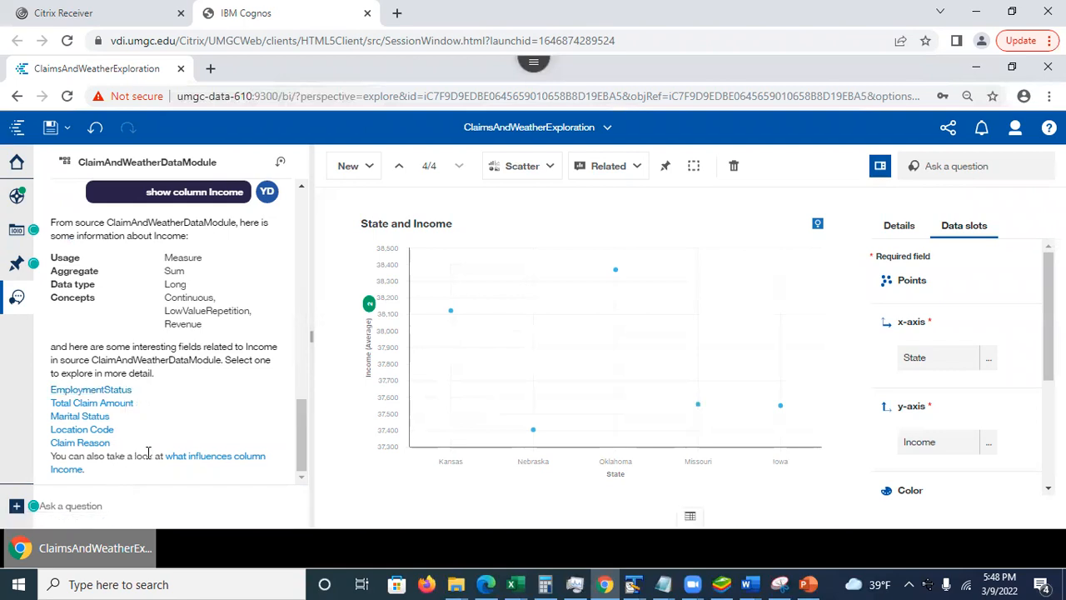
pyautogui.click(221, 464)
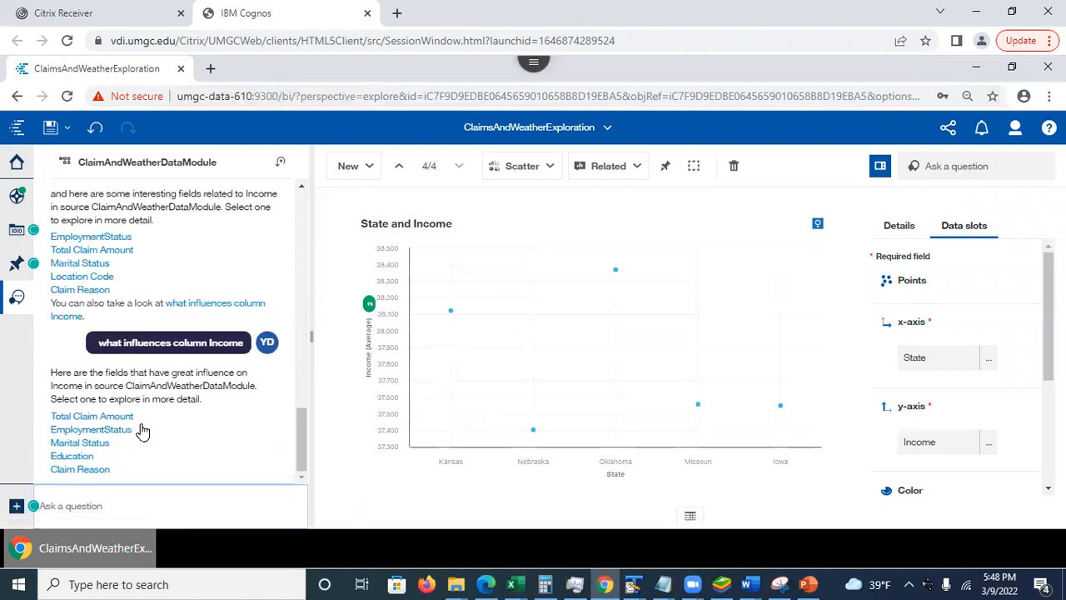
# Step: Chart Income by the influencing field Education in the Assistant and browse the suggested visualizations up to the Income, Education list table
pyautogui.click(94, 458)
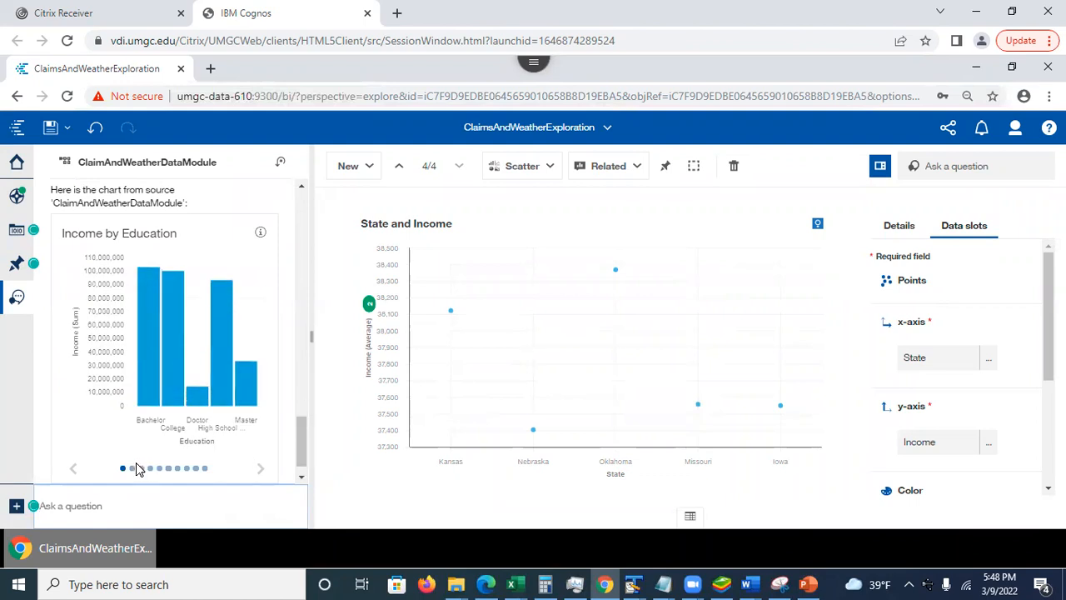
pyautogui.click(134, 469)
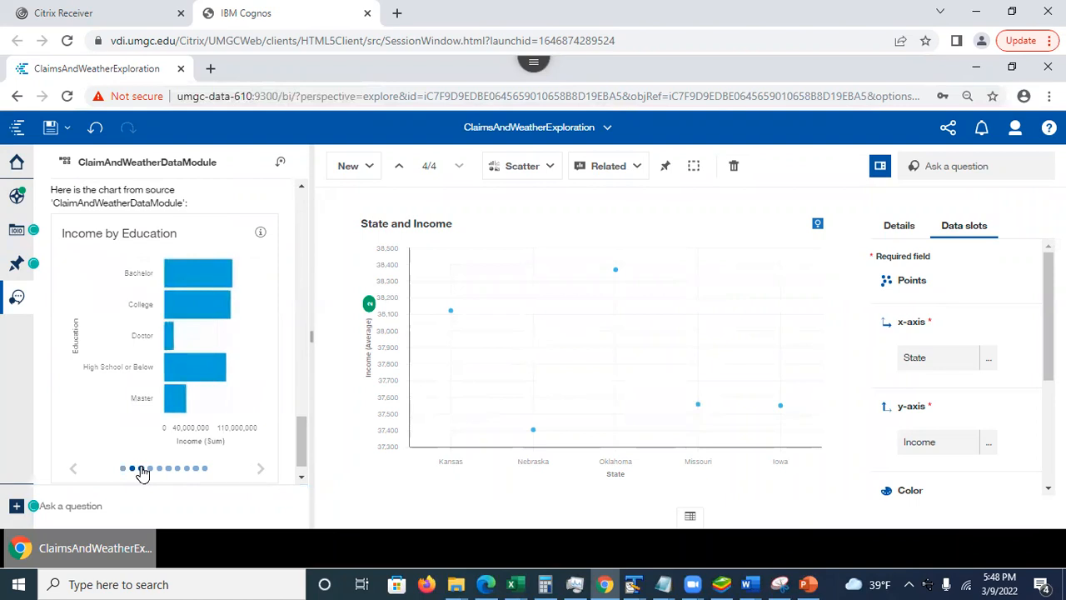
pyautogui.click(141, 469)
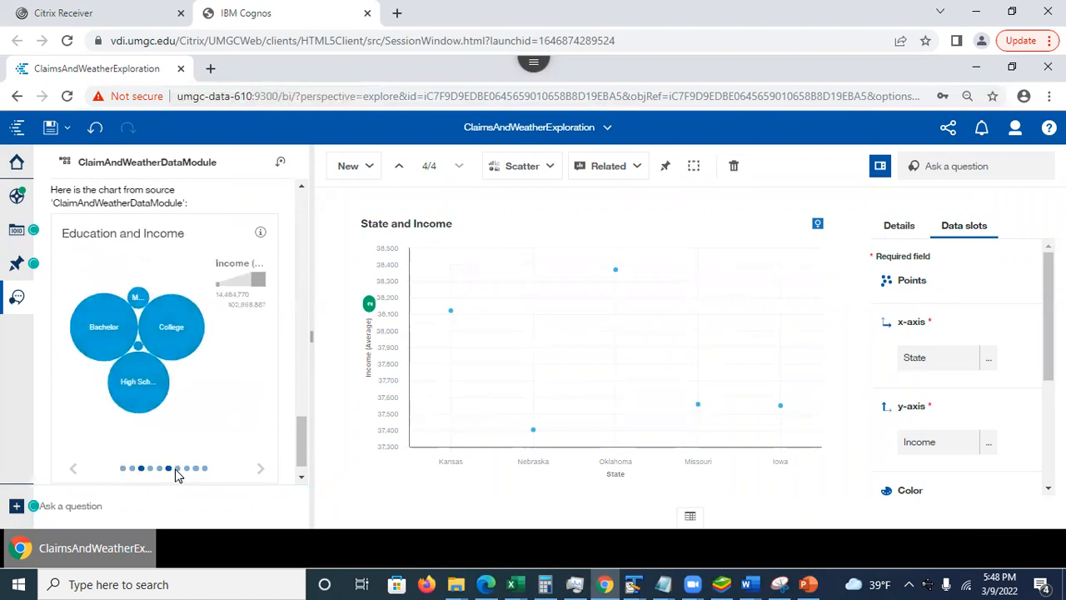
pyautogui.click(177, 470)
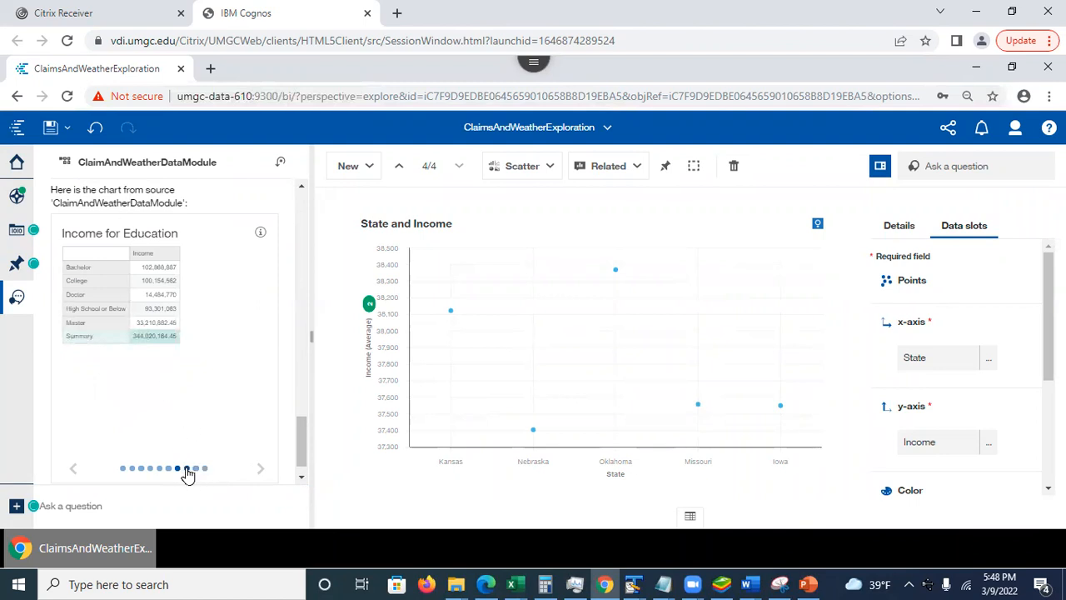
pyautogui.click(186, 469)
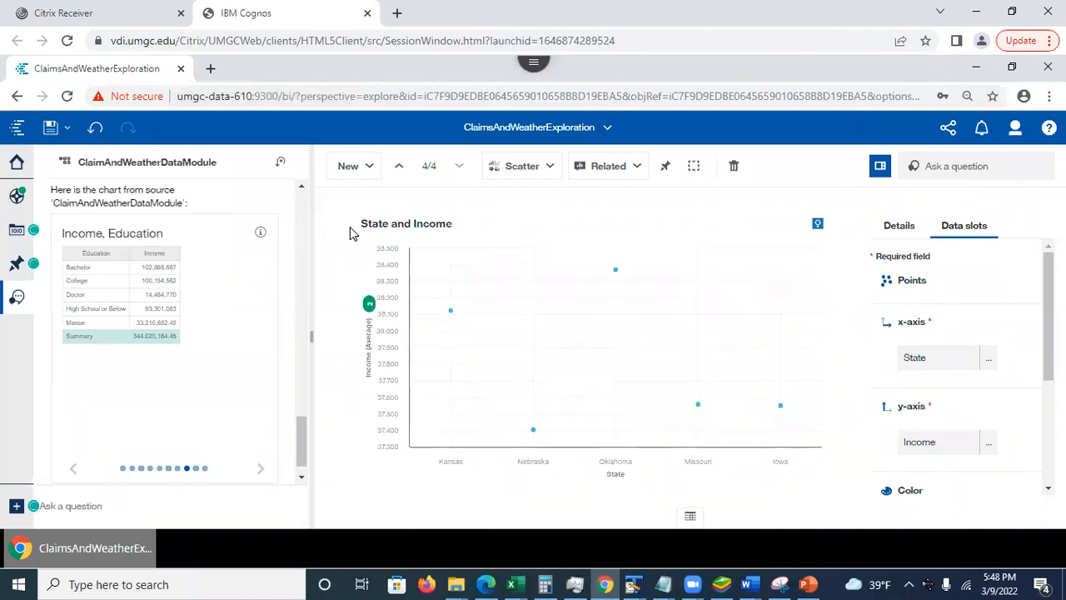
# Step: Create a new single card and place the Assistant's Income, Education table on it
pyautogui.click(352, 168)
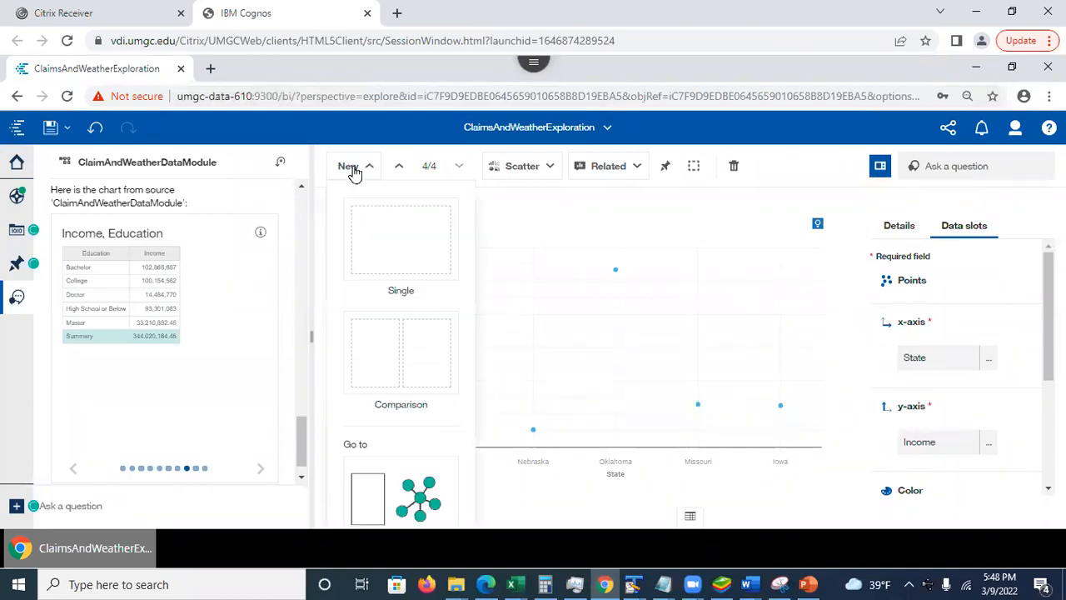
pyautogui.click(378, 229)
pyautogui.moveTo(111, 284); pyautogui.dragTo(596, 372)
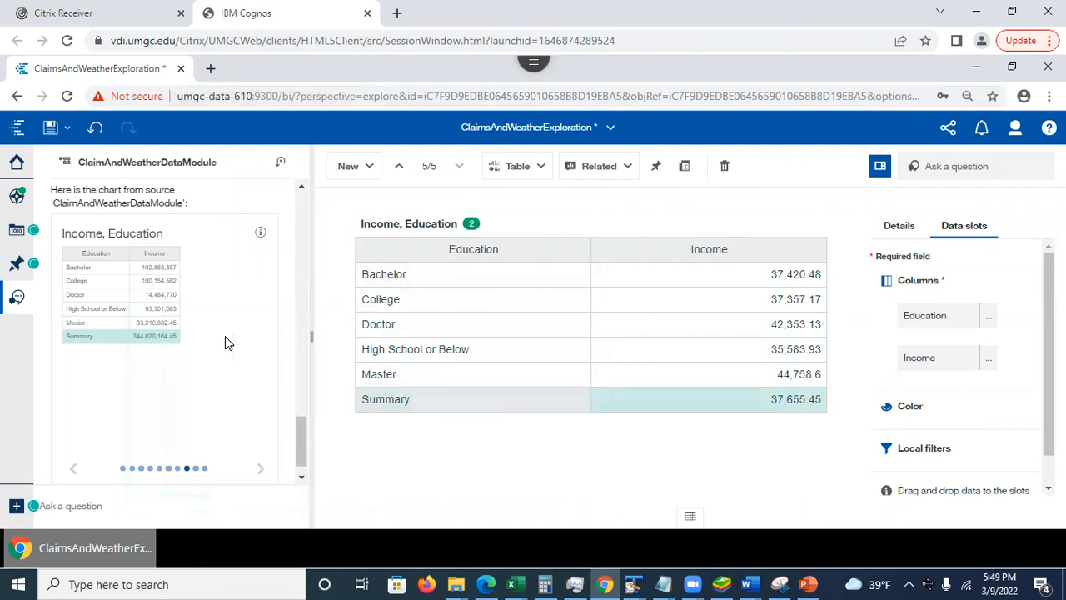
# Step: Color the Education and Income table by State from the source fields, and check its State color legend
pyautogui.click(16, 230)
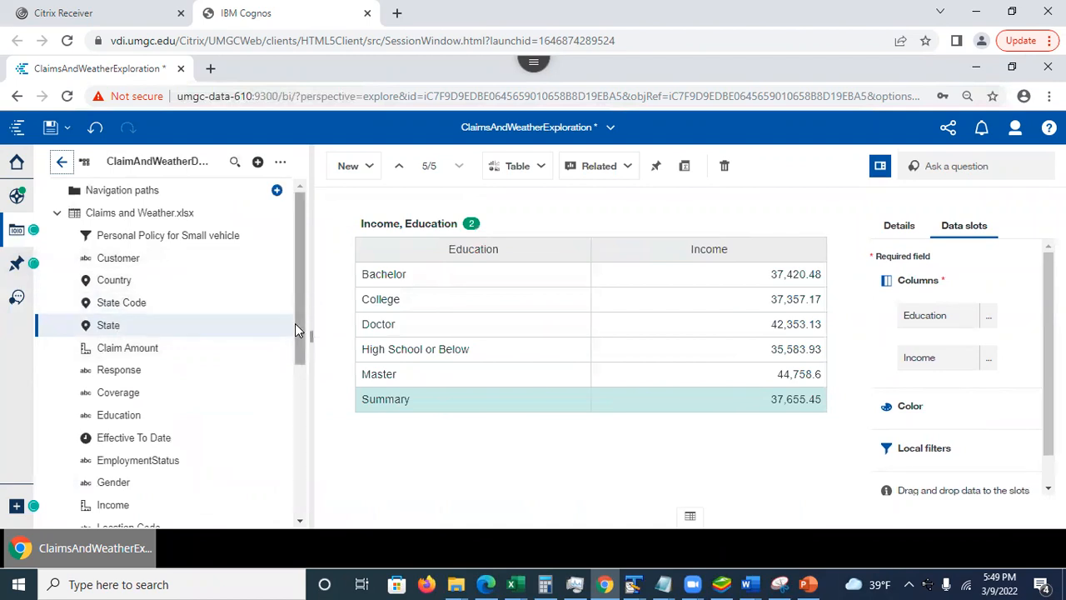
pyautogui.moveTo(103, 328); pyautogui.dragTo(923, 415)
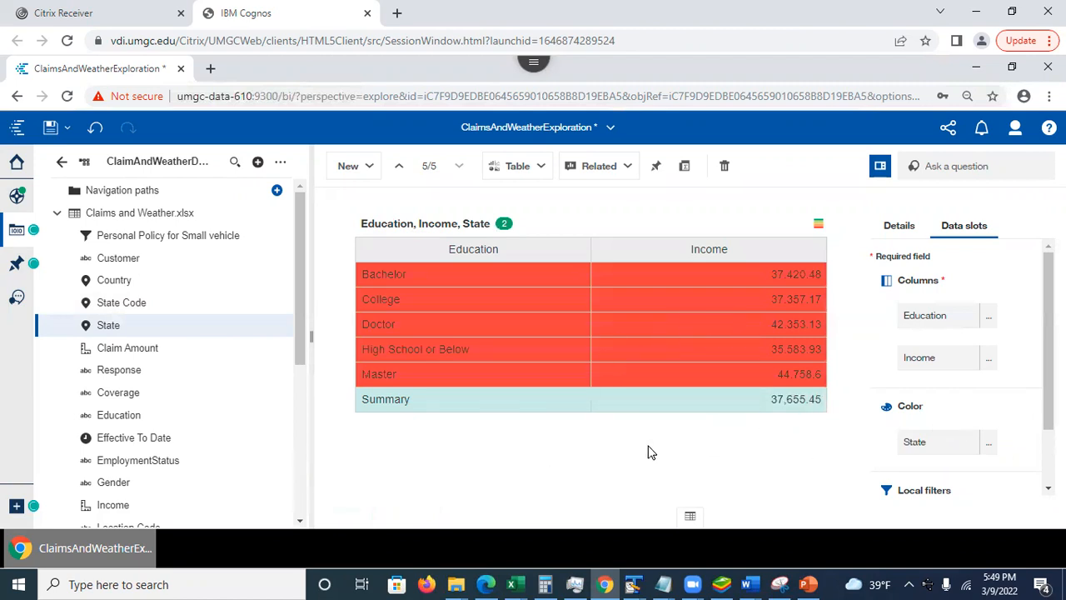
pyautogui.click(819, 226)
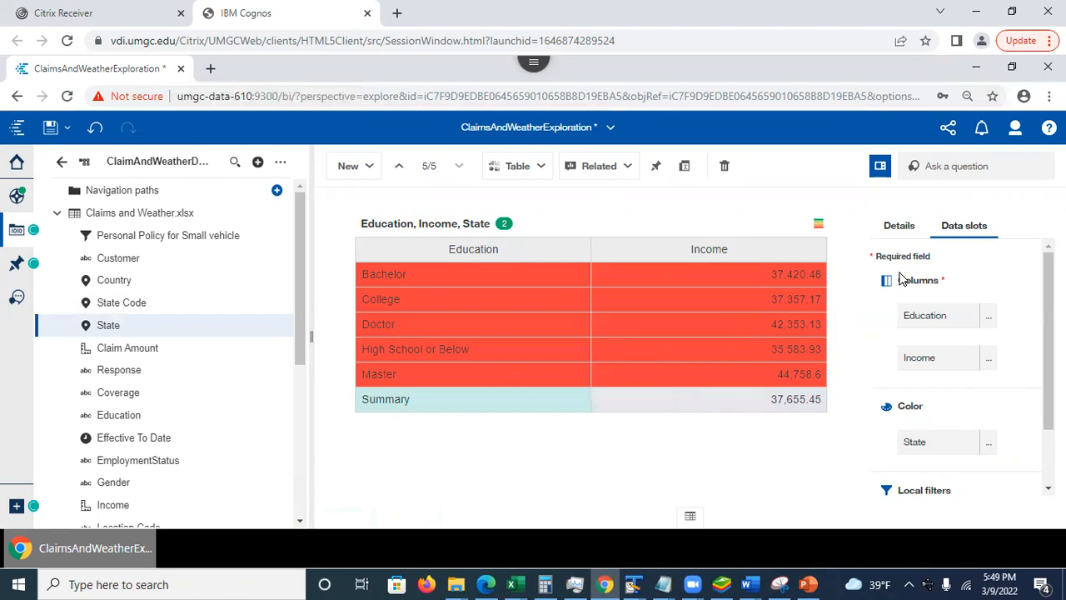
pyautogui.click(820, 227)
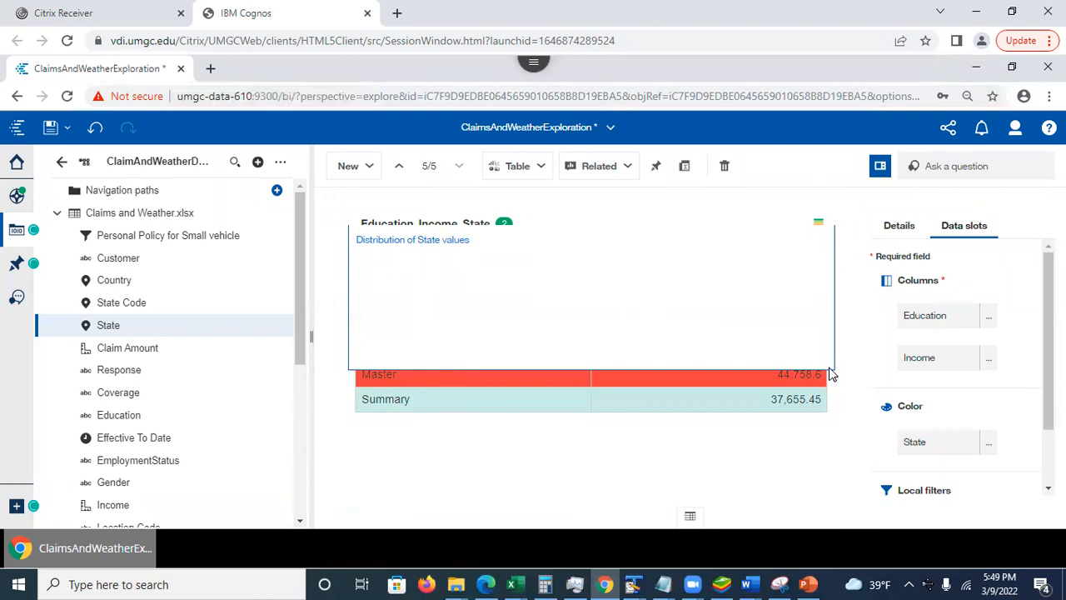
pyautogui.click(983, 448)
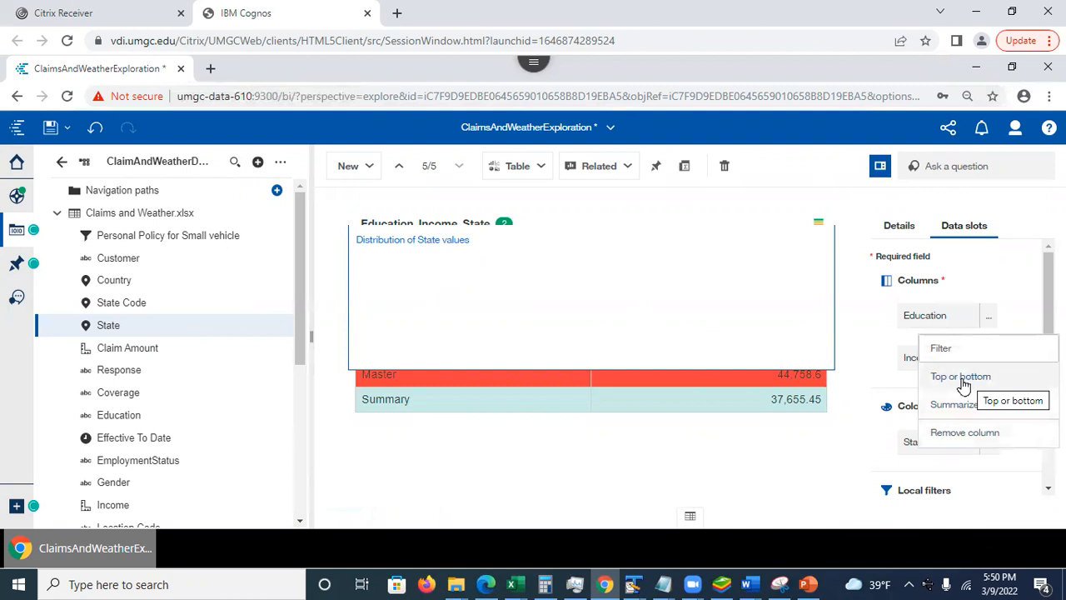
pyautogui.click(820, 229)
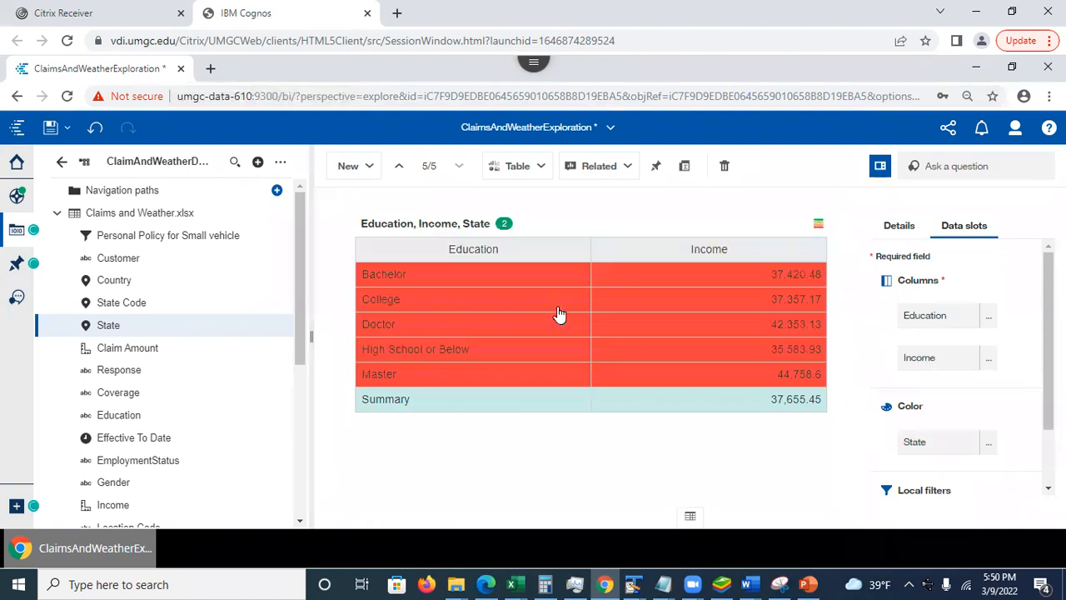
# Step: Select the College and Doctor rows in turn, inspect the State distribution legend and color slot, and clear the selection
pyautogui.moveTo(533, 277); pyautogui.dragTo(495, 307)
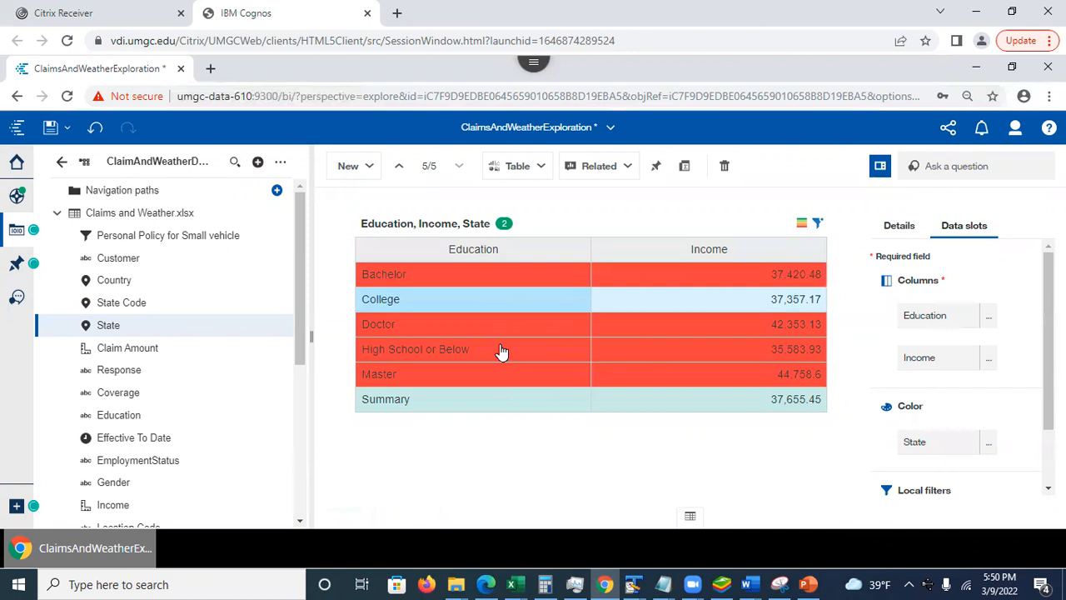
pyautogui.click(505, 330)
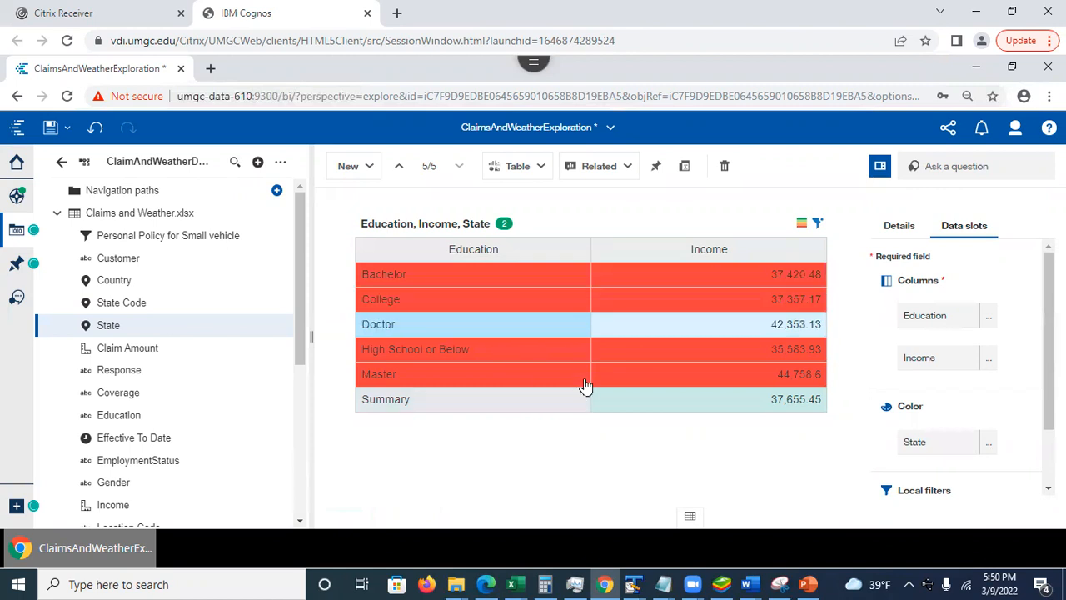
pyautogui.click(801, 227)
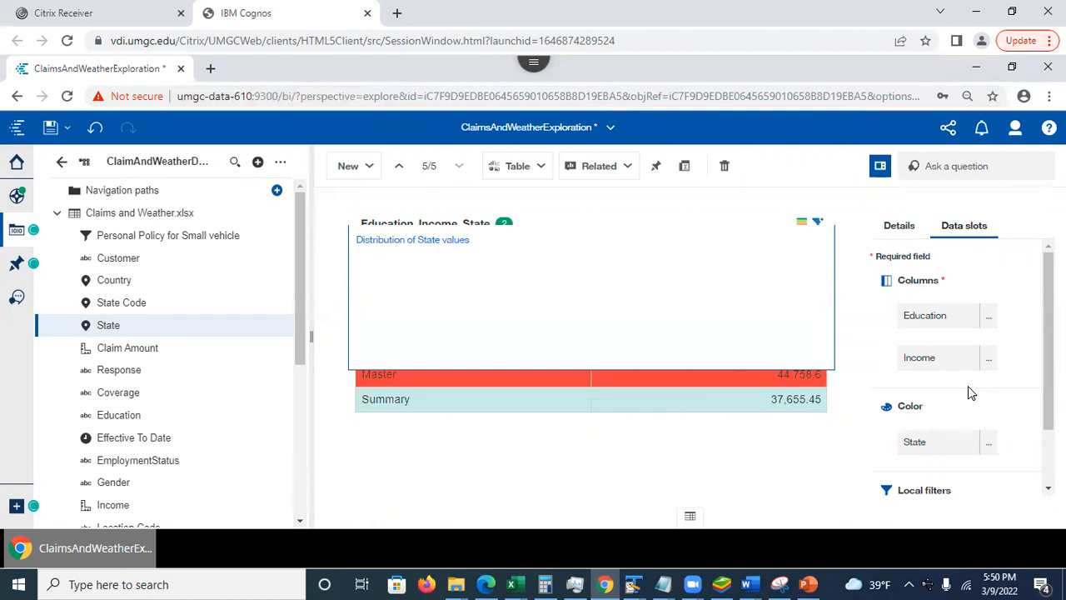
pyautogui.doubleClick(910, 406)
pyautogui.scroll(-2, 959, 367)
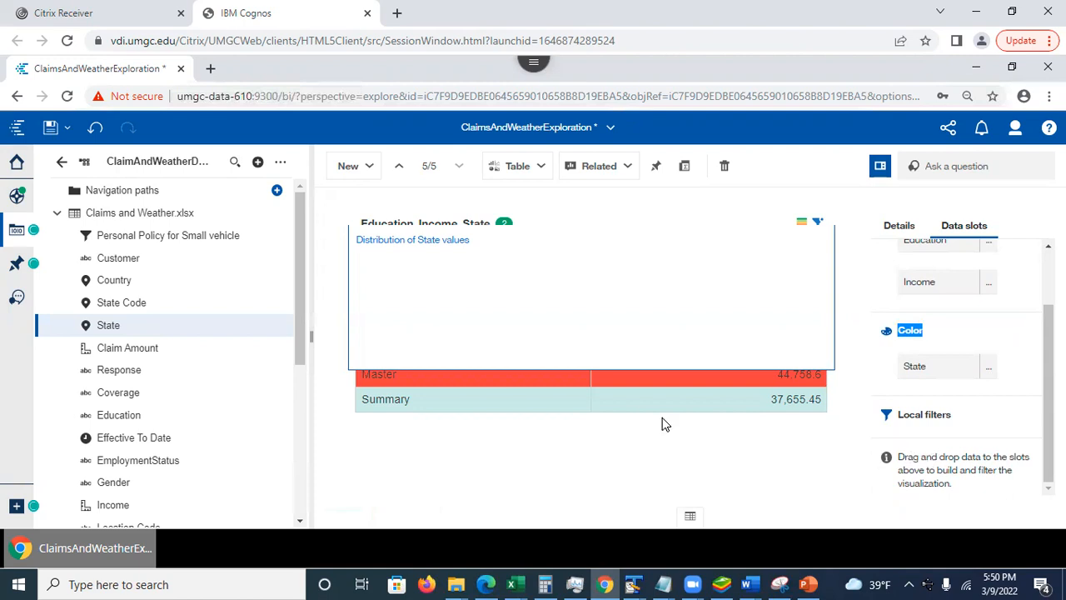
pyautogui.click(332, 209)
pyautogui.moveTo(819, 223)
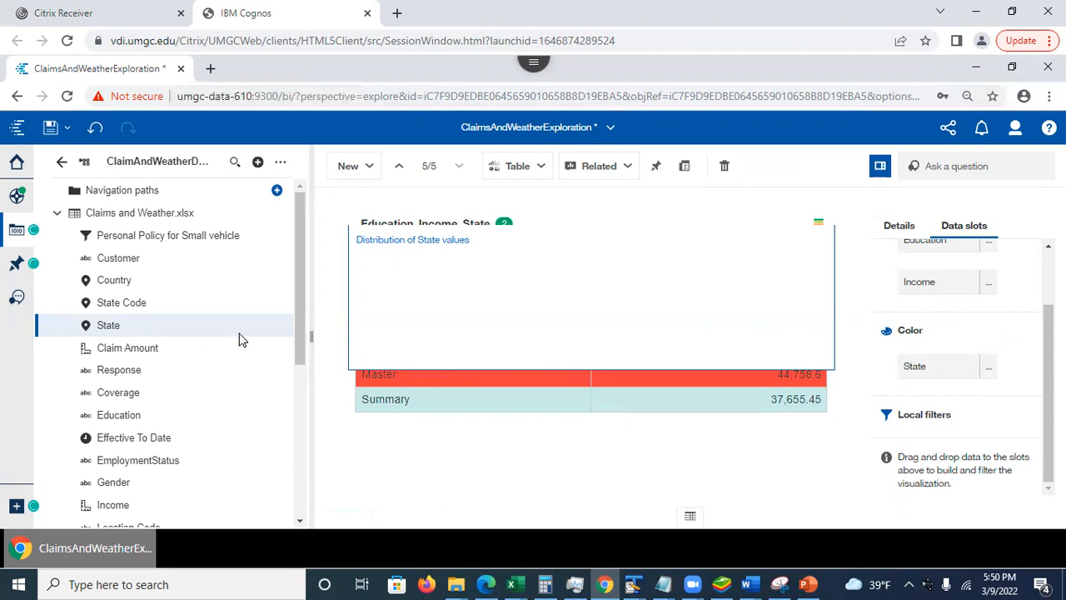
# Step: Add Personal Policy for Small vehicle as a local filter on the table, and show the exploration's cards
pyautogui.moveTo(137, 237); pyautogui.dragTo(900, 428)
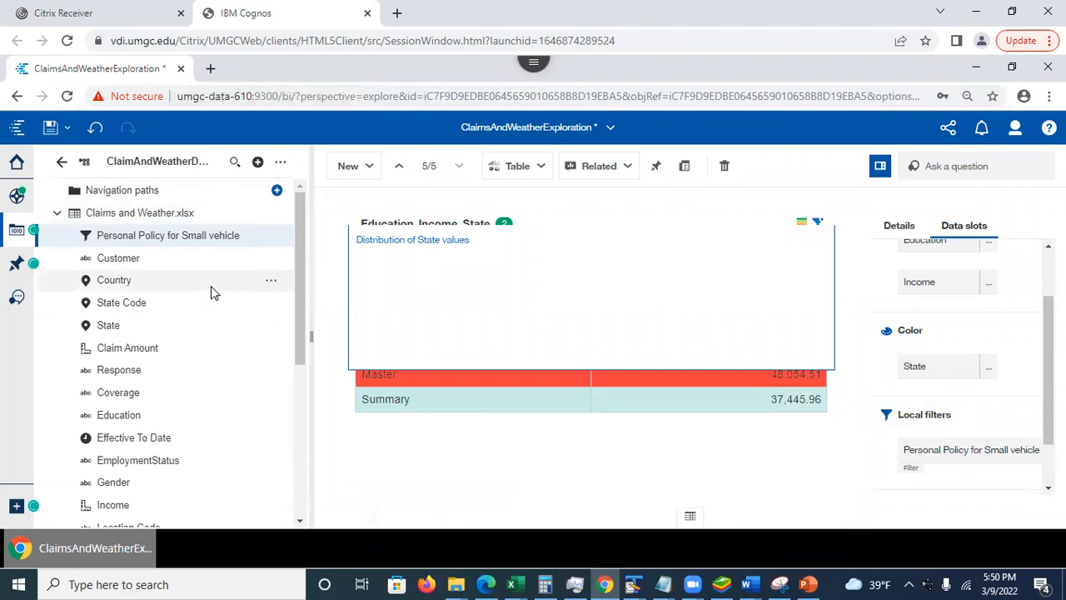
pyautogui.click(12, 202)
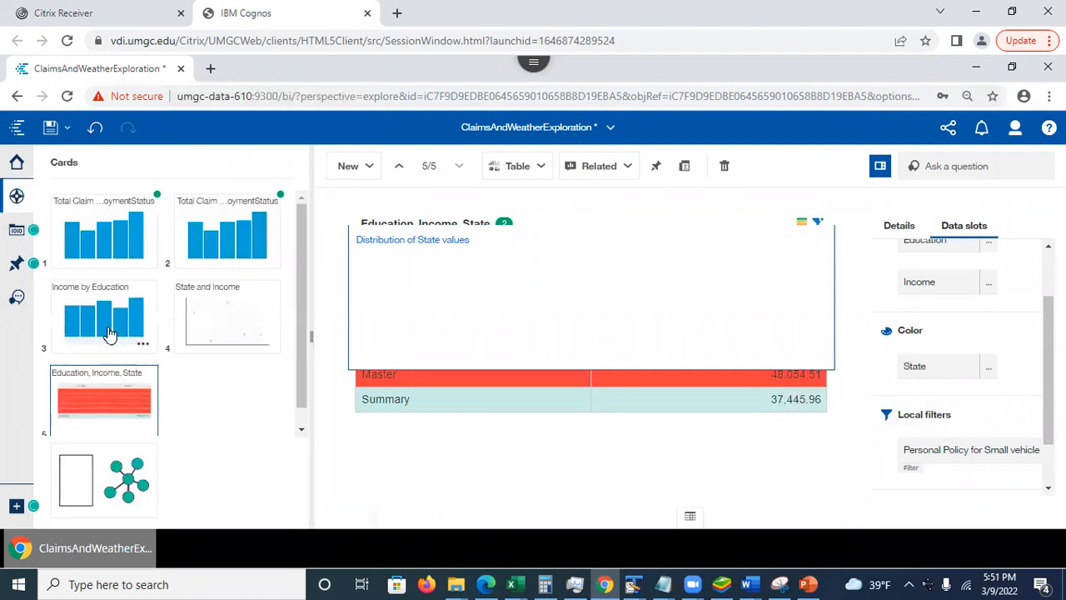
# Step: View the Income by Education card, and return to the Education, Income, State table to review its data slots
pyautogui.click(102, 325)
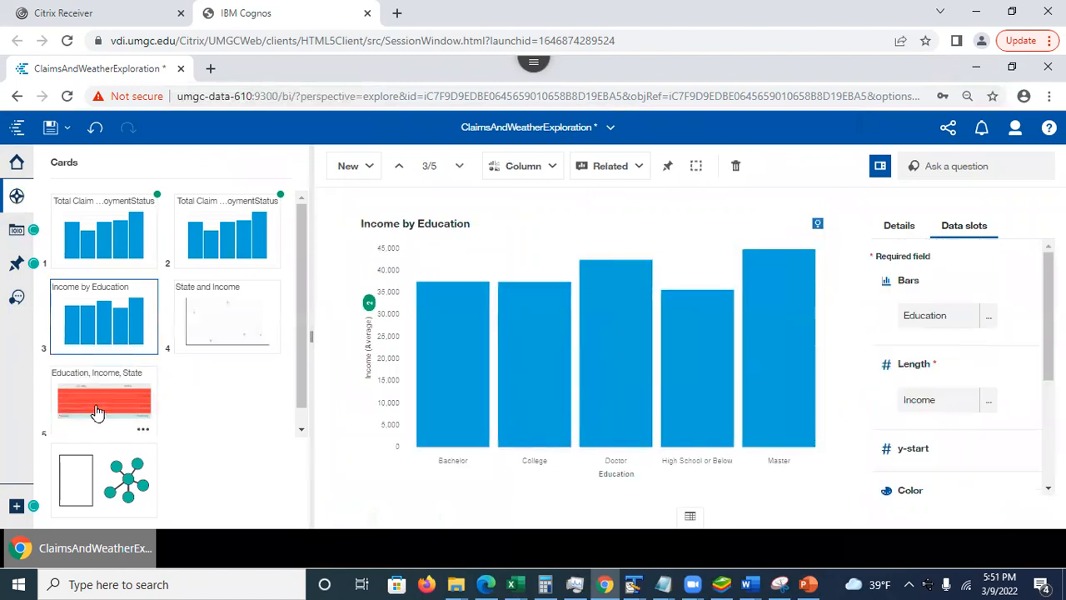
pyautogui.click(96, 410)
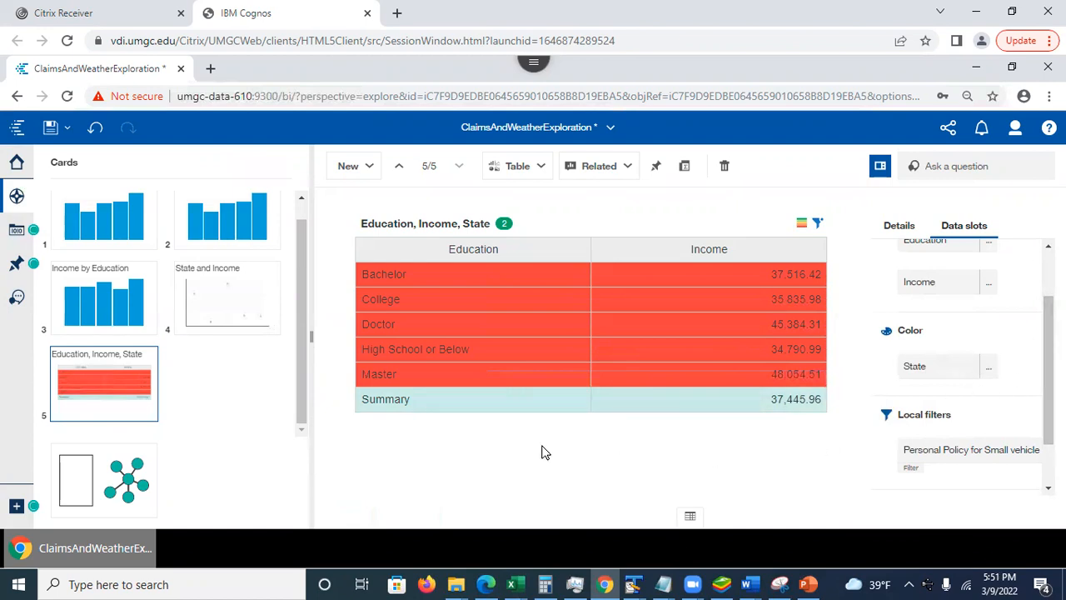
pyautogui.click(504, 224)
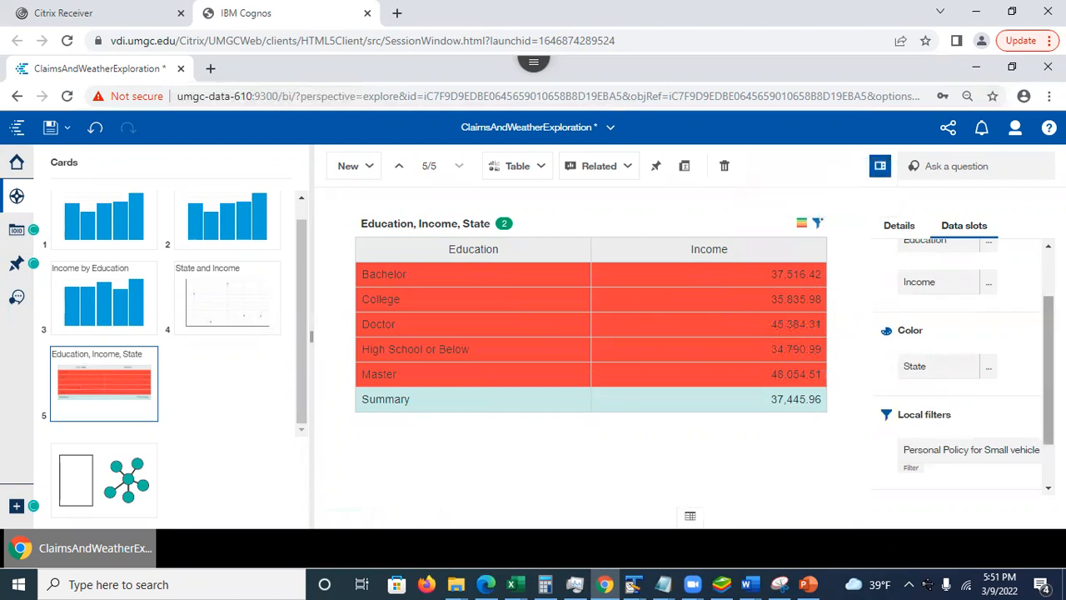
pyautogui.scroll(2, 958, 367)
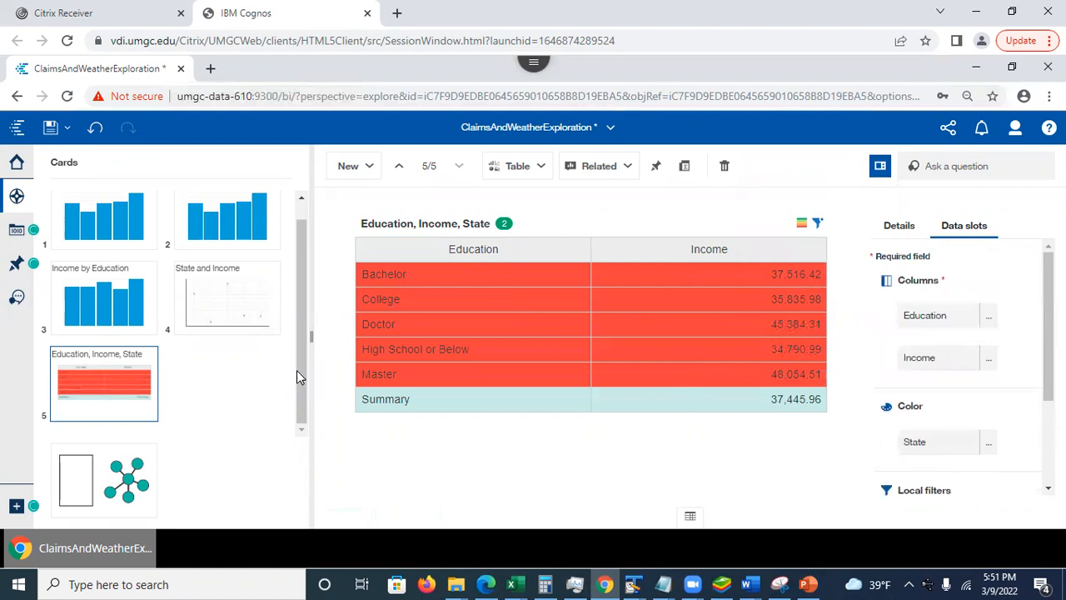
pyautogui.moveTo(115, 309)
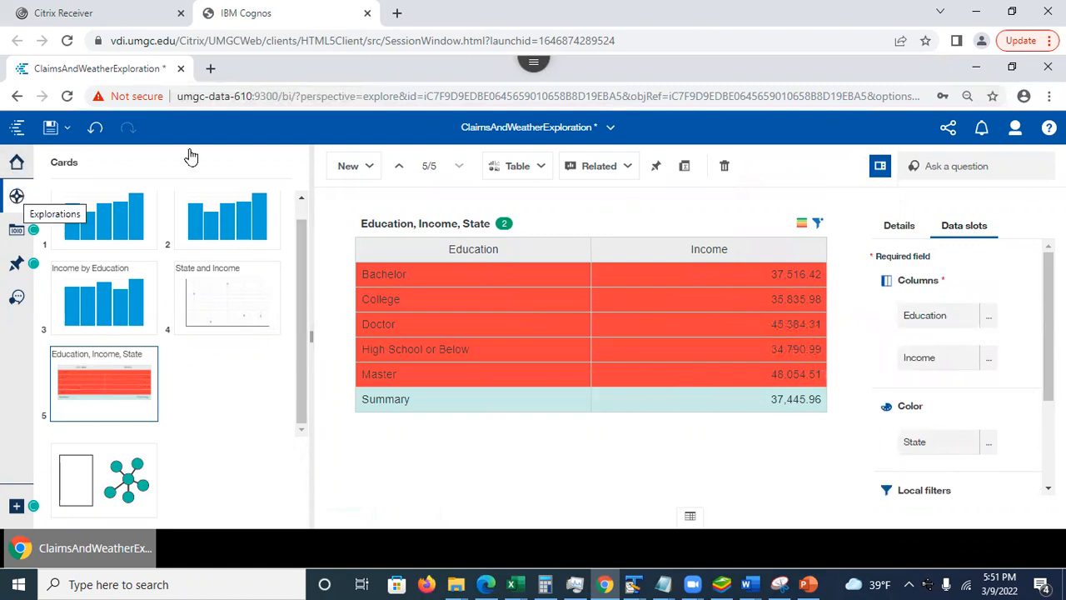
# Step: Create a new single card with a Heat map visualization
pyautogui.click(353, 168)
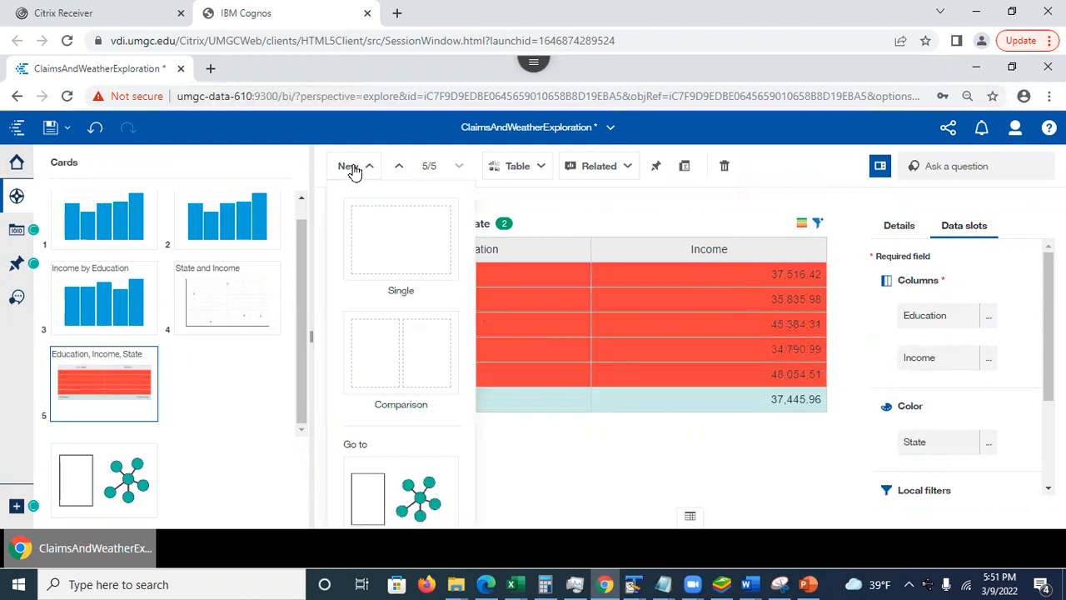
pyautogui.click(389, 241)
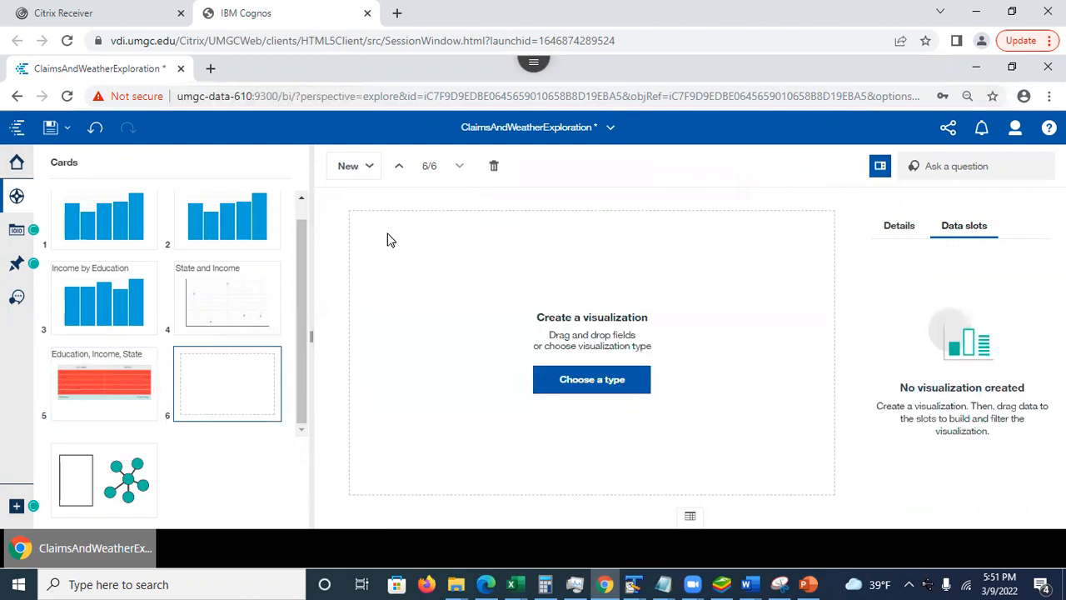
pyautogui.click(602, 391)
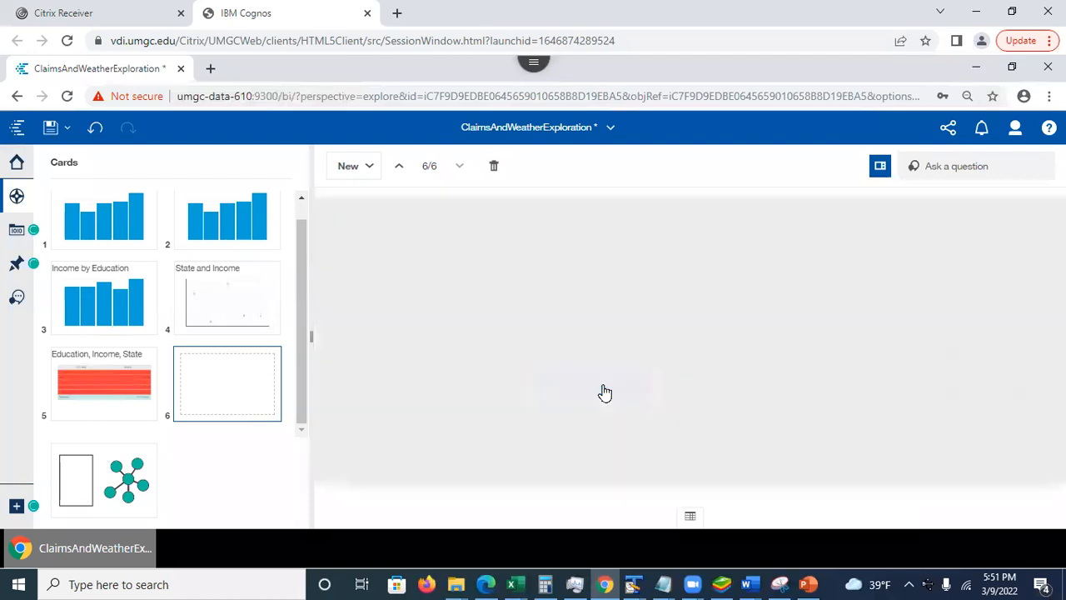
pyautogui.click(581, 323)
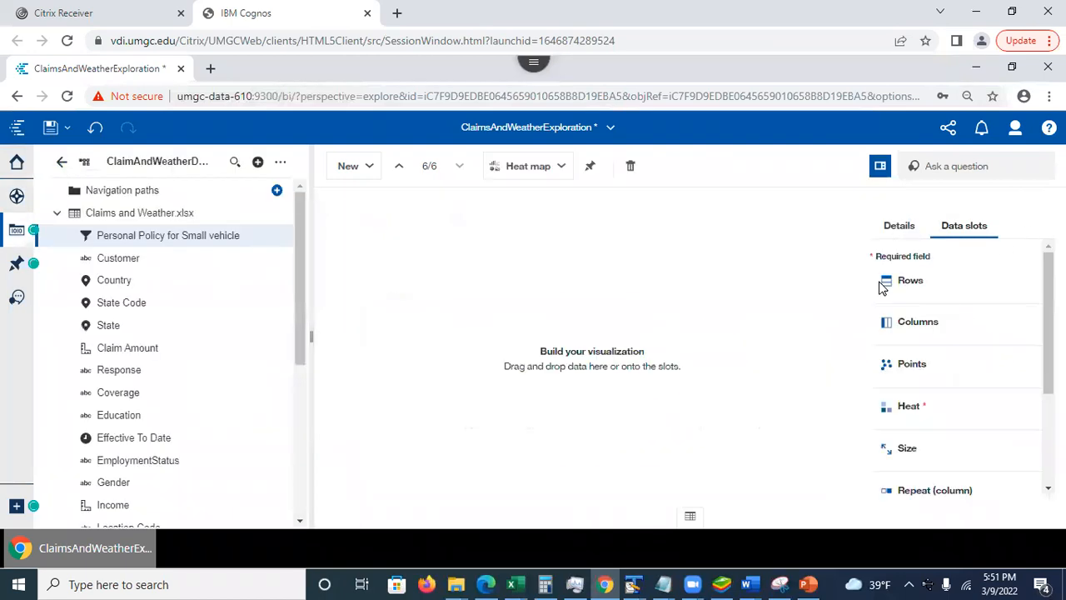
# Step: Change the new card's visualization type to Spiral and set Total Claim Amount as its target
pyautogui.click(529, 167)
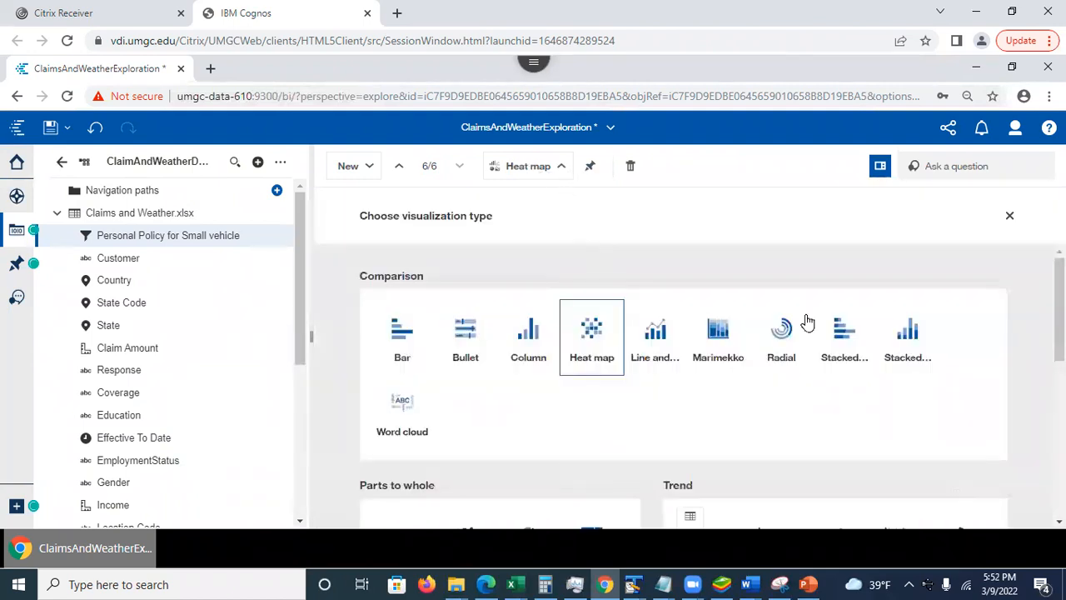
pyautogui.scroll(-5, 807, 323)
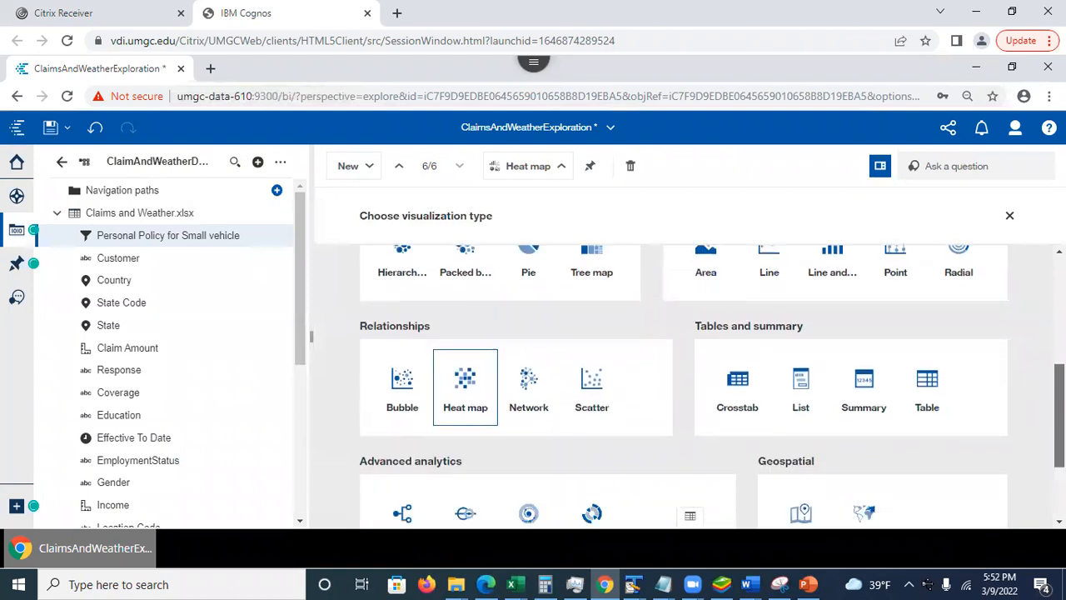
pyautogui.scroll(-2, 666, 392)
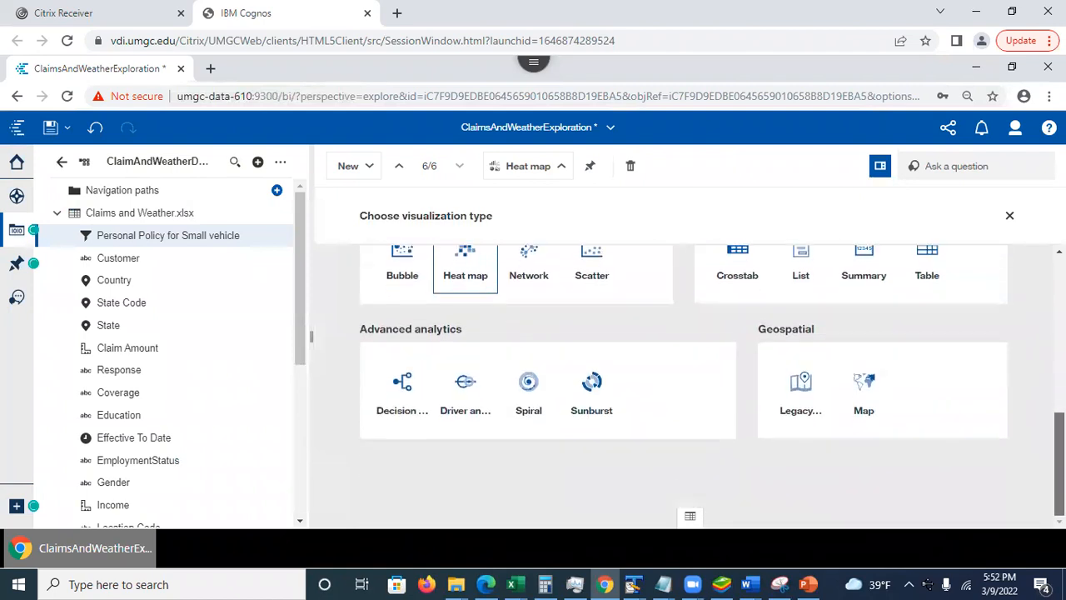
pyautogui.click(530, 387)
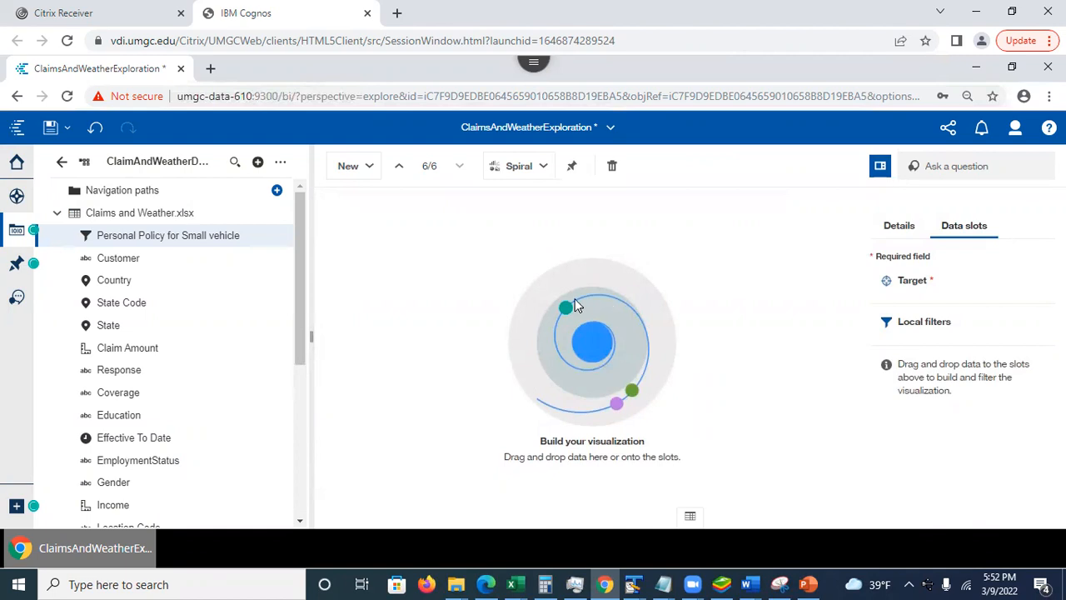
pyautogui.moveTo(301, 322); pyautogui.dragTo(324, 511)
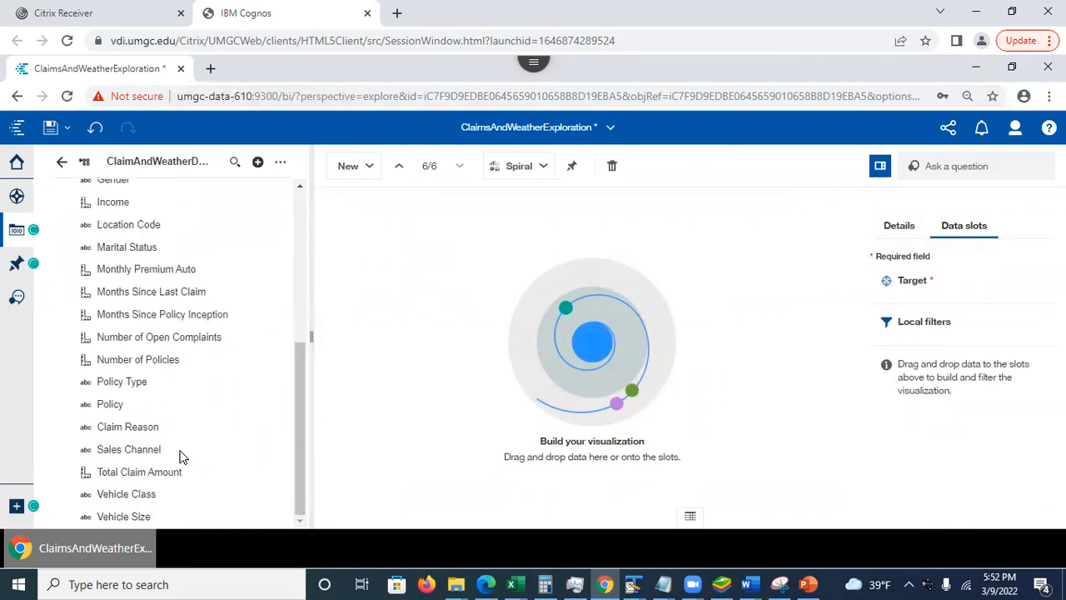
pyautogui.moveTo(208, 470); pyautogui.dragTo(936, 281)
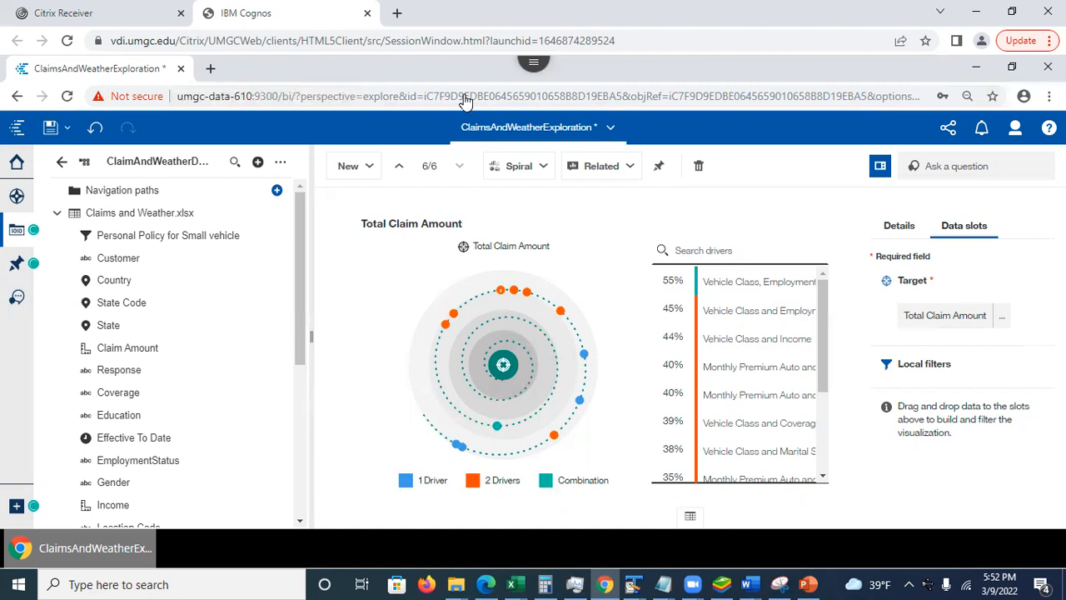
# Step: Show only the 1 Driver group in the Total Claim Amount spiral and examine its single drivers
pyautogui.click(547, 480)
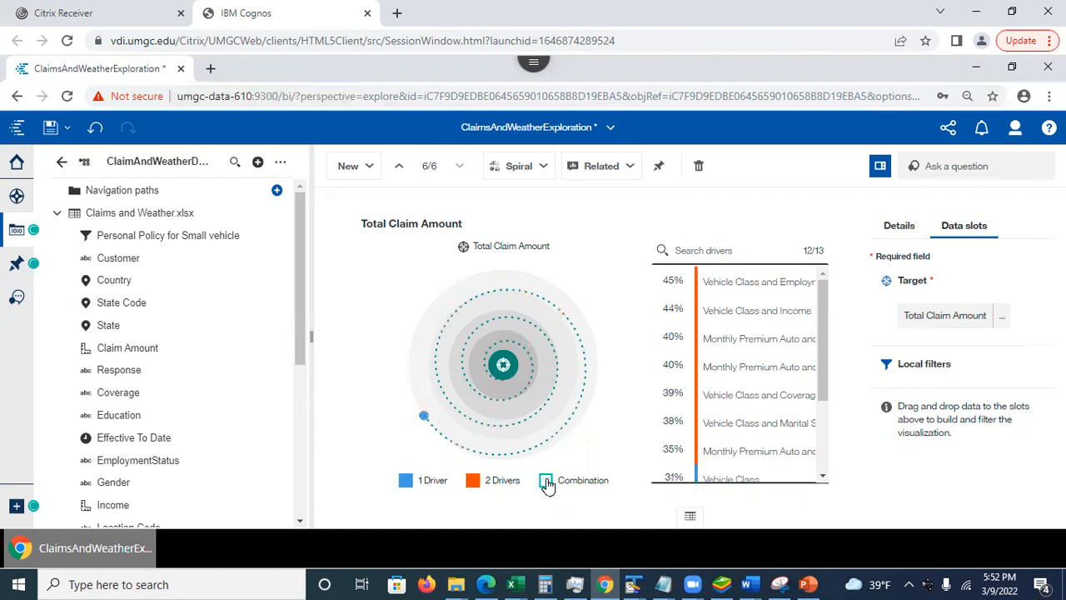
pyautogui.click(473, 480)
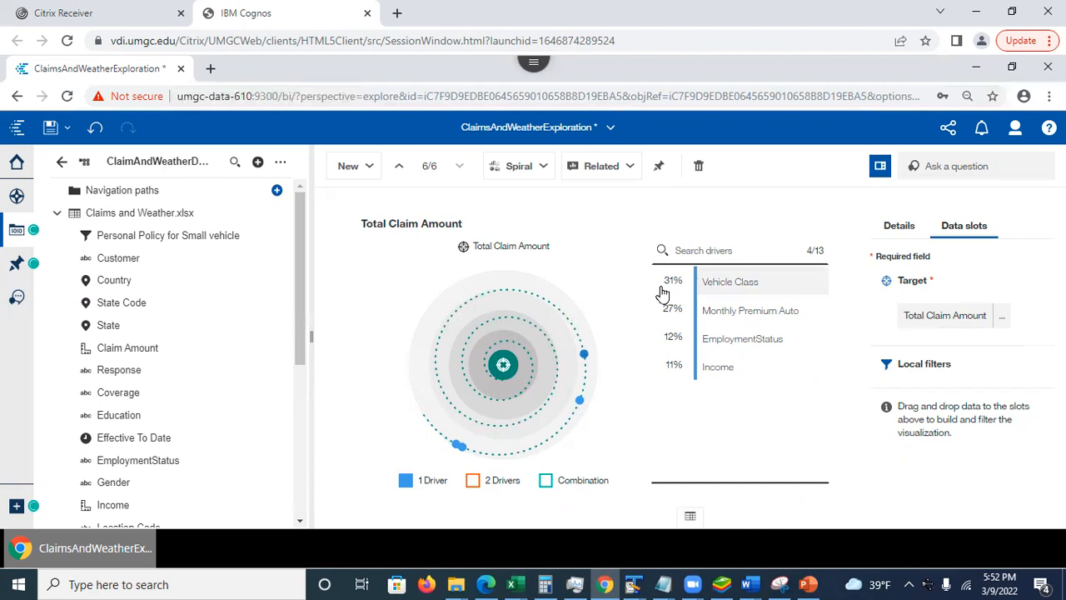
pyautogui.moveTo(662, 293)
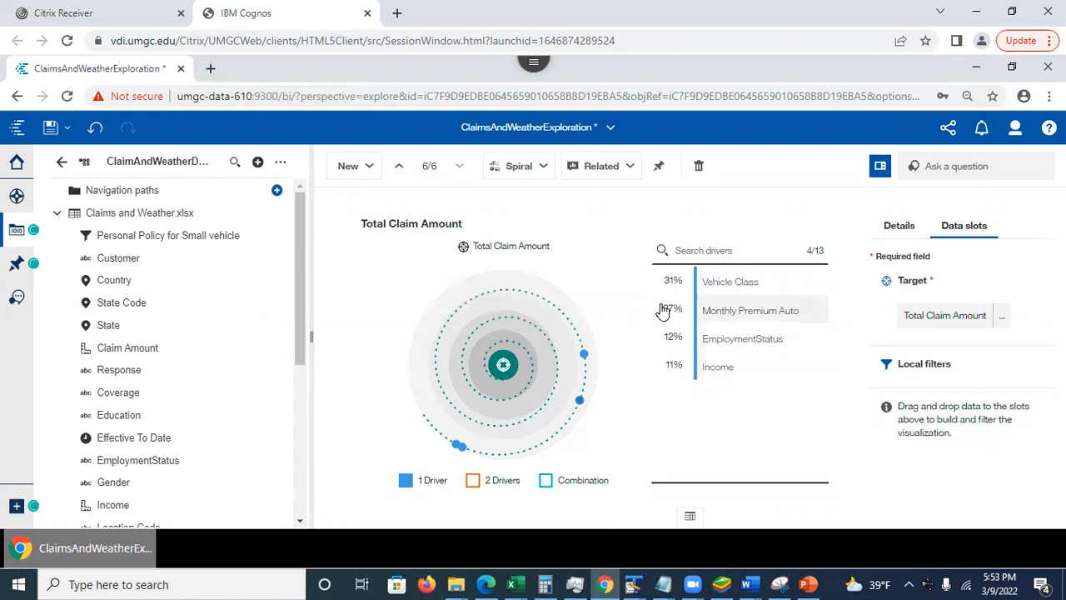
# Step: Show only the 2 Drivers group in the spiral, followed by only the Combination group
pyautogui.click(472, 482)
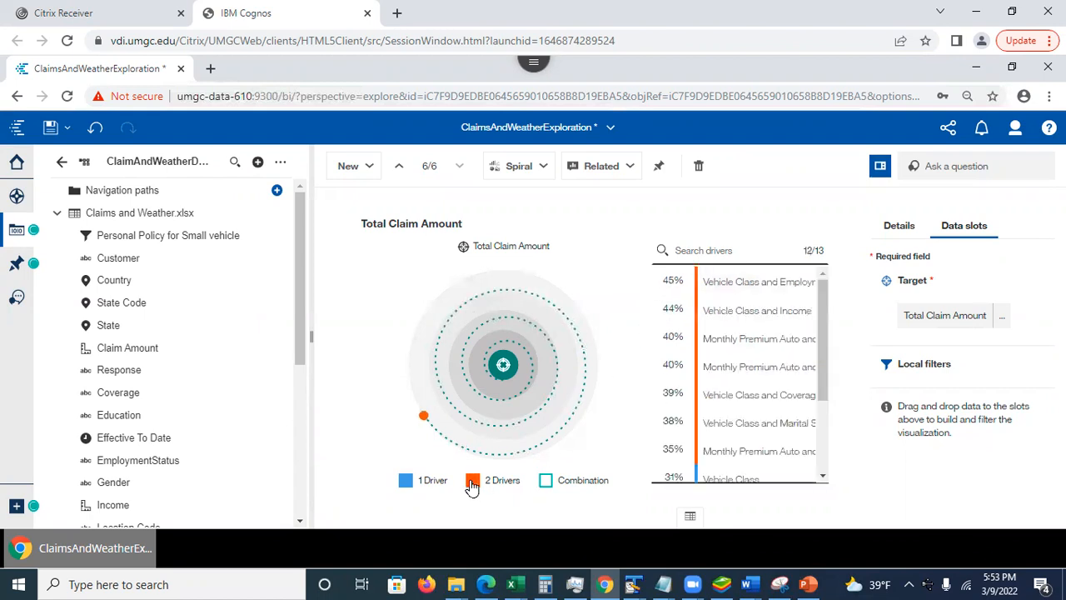
pyautogui.click(405, 481)
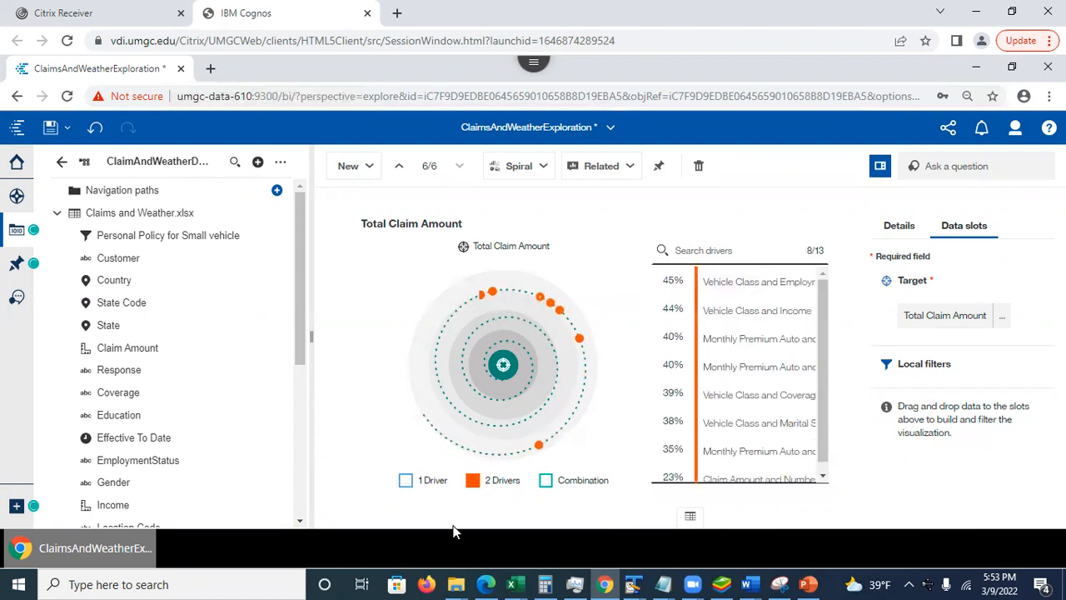
pyautogui.click(545, 481)
pyautogui.click(472, 481)
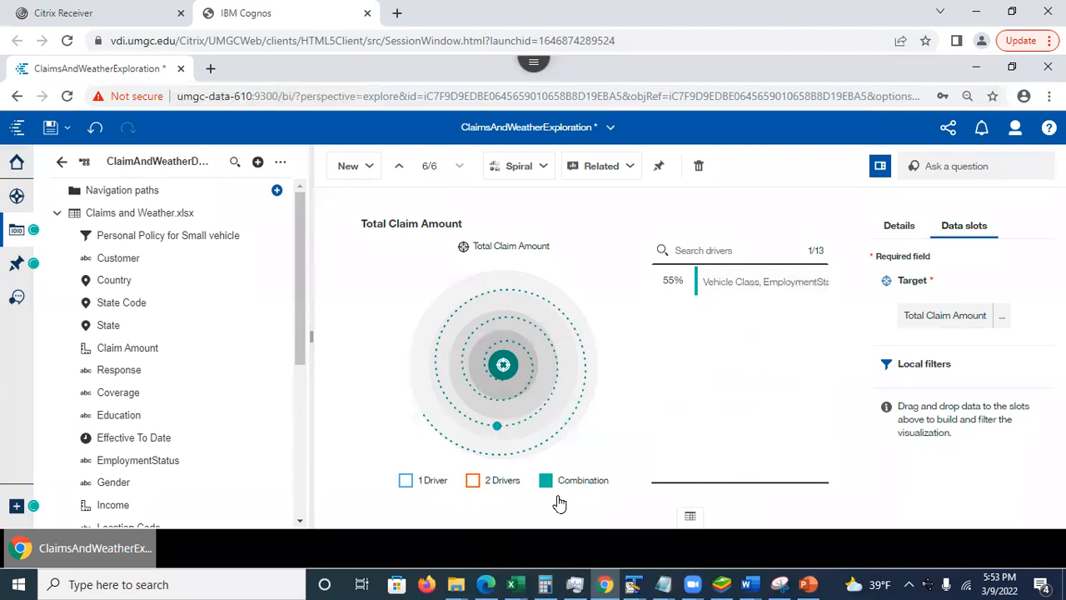
# Step: Show all driver groups in the spiral again and review the weaker drivers in its list
pyautogui.click(472, 480)
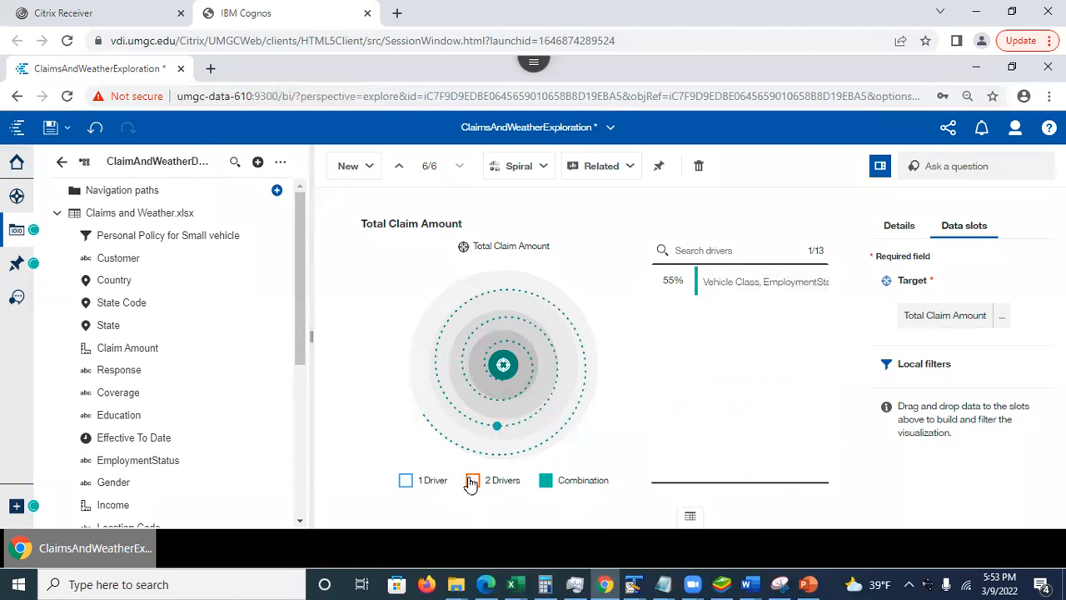
pyautogui.click(406, 481)
pyautogui.moveTo(829, 357); pyautogui.dragTo(838, 476)
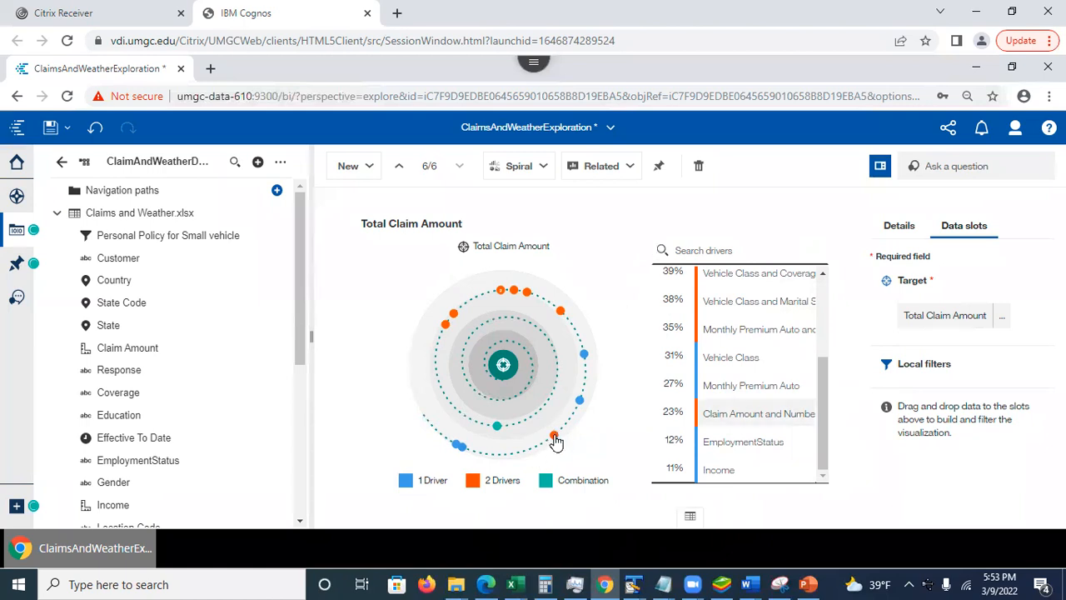
pyautogui.moveTo(556, 442)
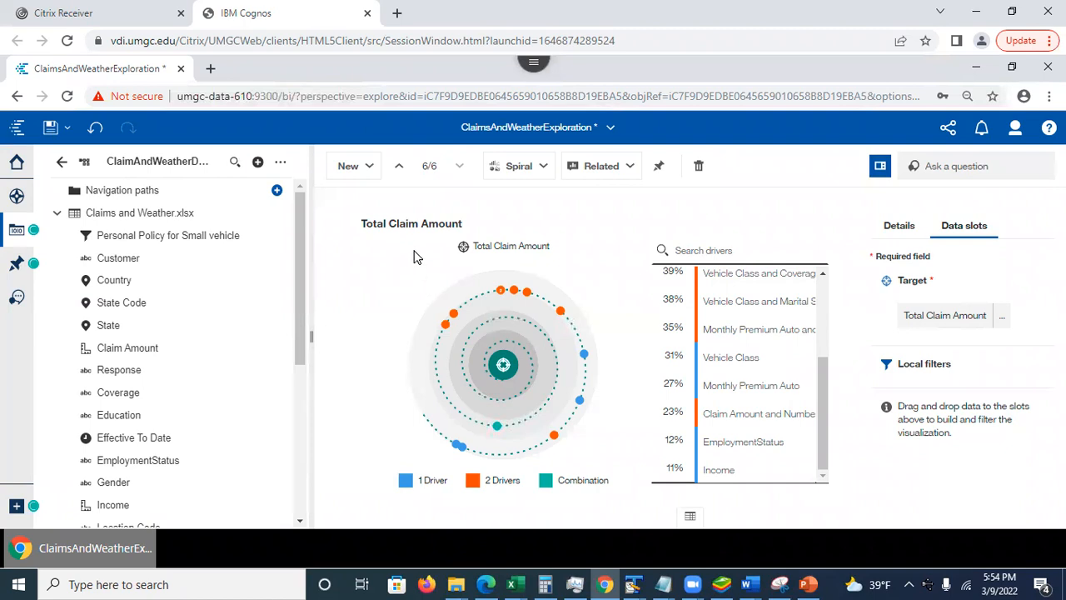
# Step: Create a new single card with a Driver analysis visualization and set Total Claim Amount as its target
pyautogui.click(353, 167)
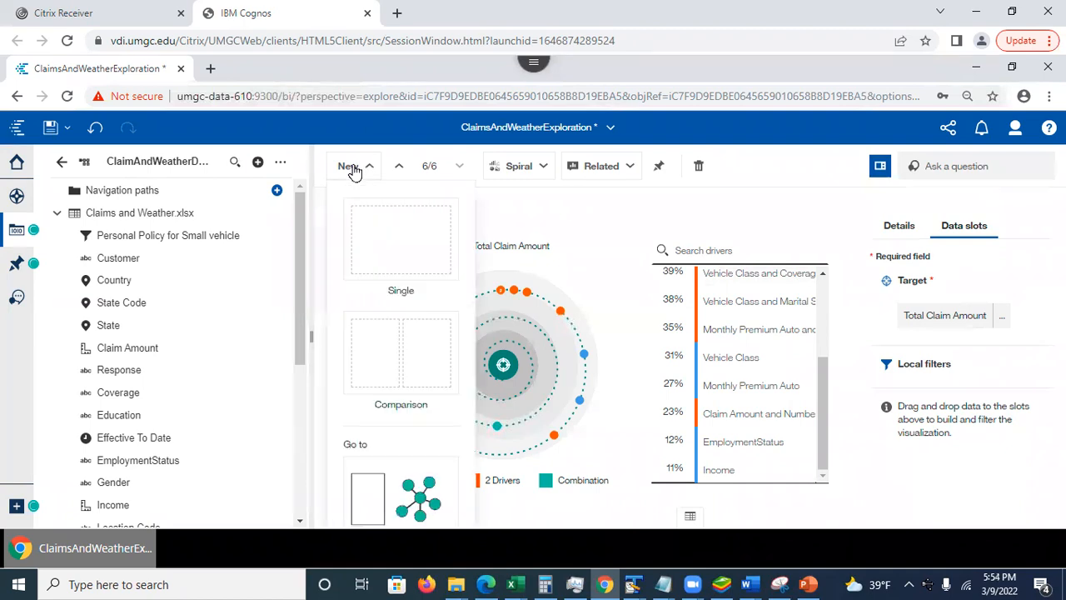
pyautogui.click(384, 245)
pyautogui.click(588, 381)
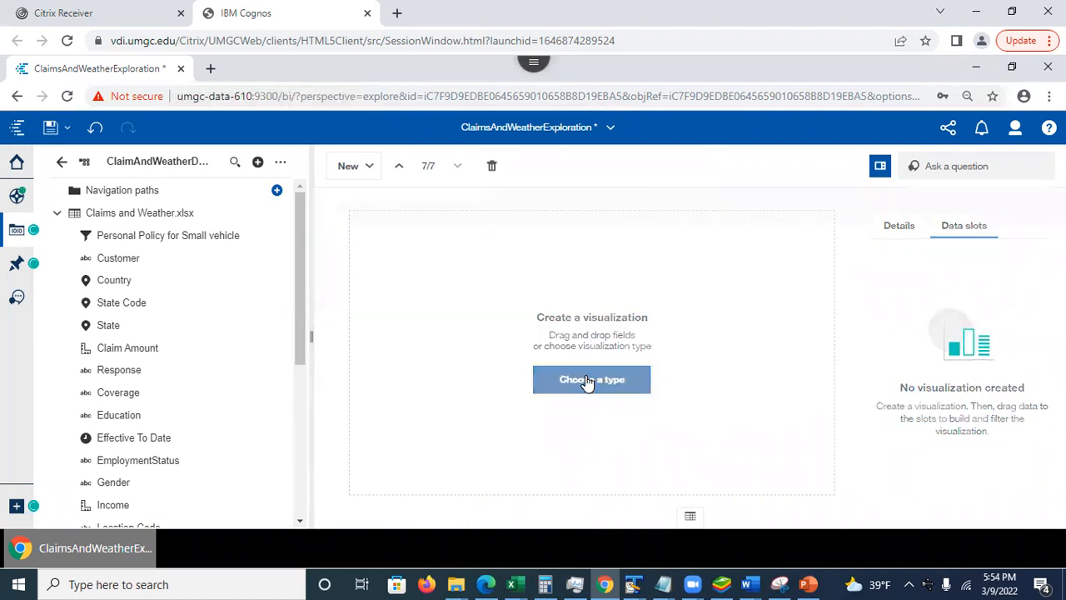
pyautogui.scroll(-3, 837, 283)
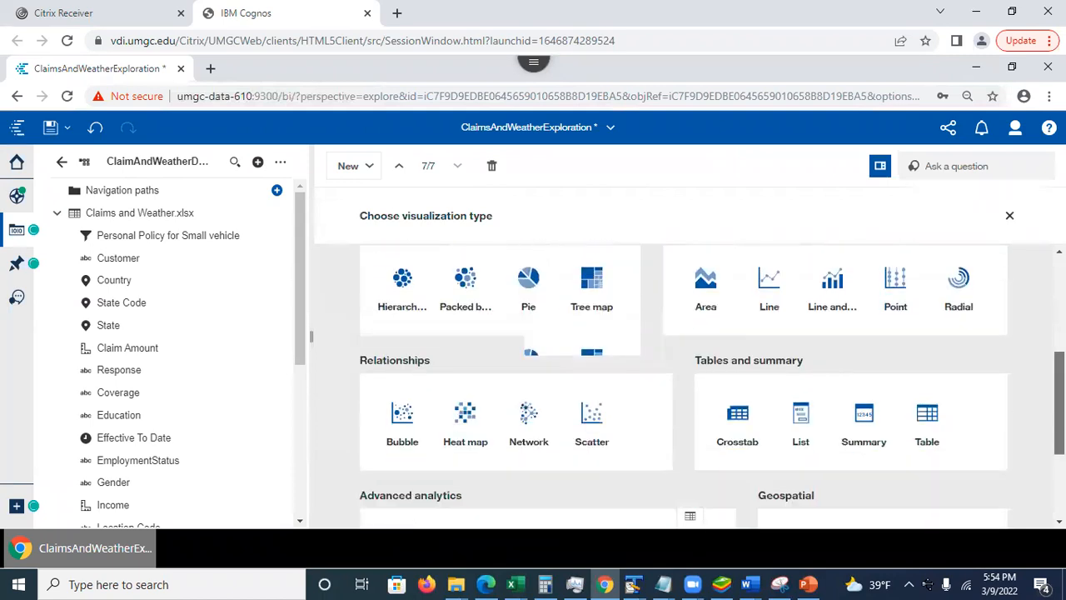
pyautogui.scroll(-3, 771, 366)
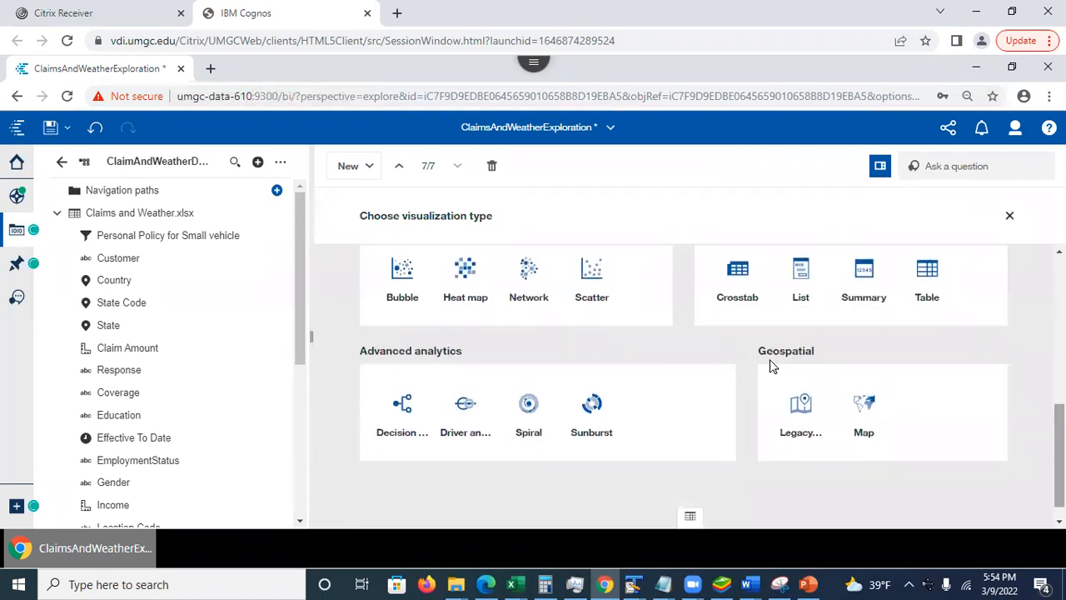
pyautogui.click(463, 414)
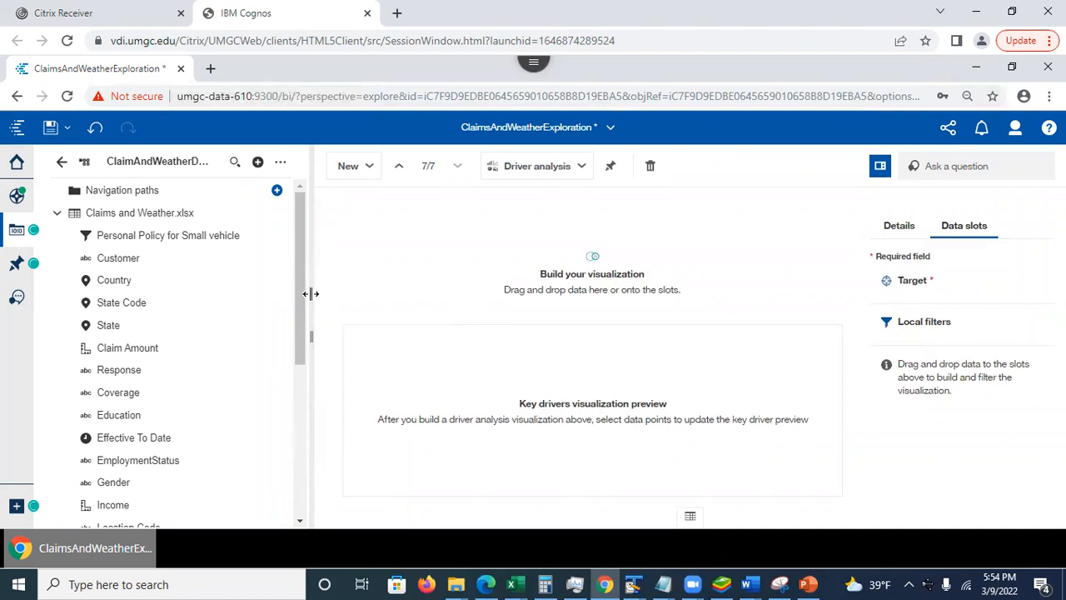
pyautogui.moveTo(306, 301); pyautogui.dragTo(325, 479)
pyautogui.moveTo(153, 478); pyautogui.dragTo(957, 285)
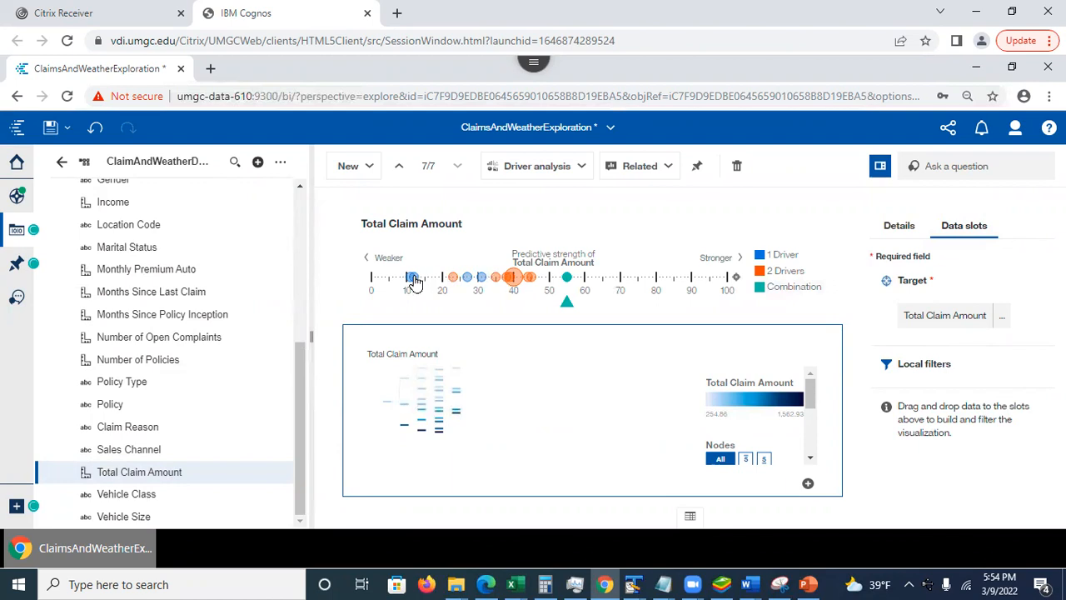
# Step: Preview the EmploymentStatus, Claim Amount with Number of Policies, and Monthly Premium Auto with Marital Status drivers in the driver analysis
pyautogui.moveTo(414, 285)
pyautogui.click(414, 282)
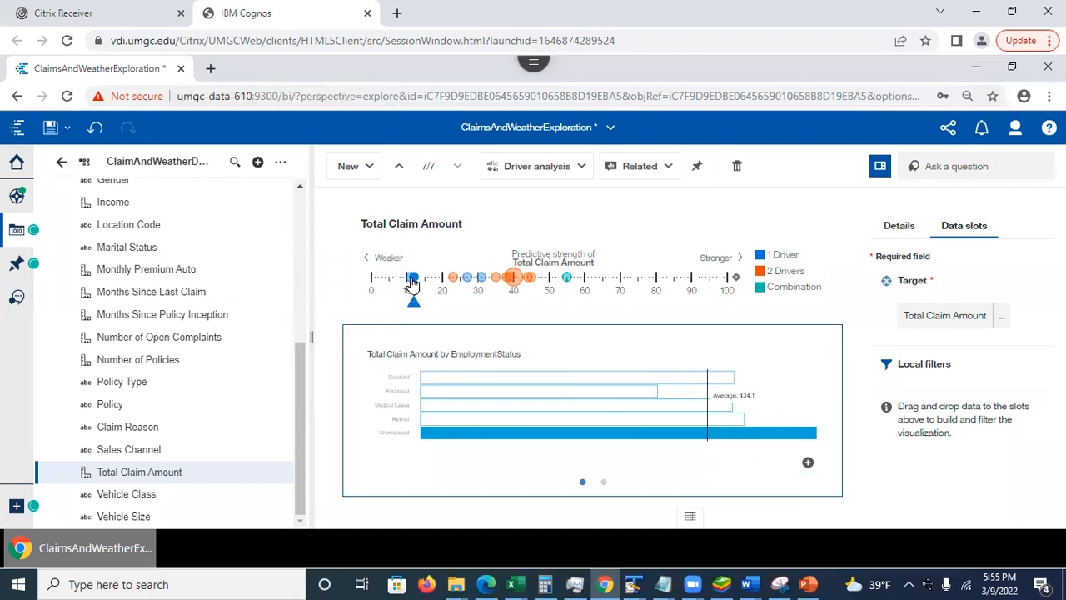
pyautogui.moveTo(414, 284)
pyautogui.click(453, 278)
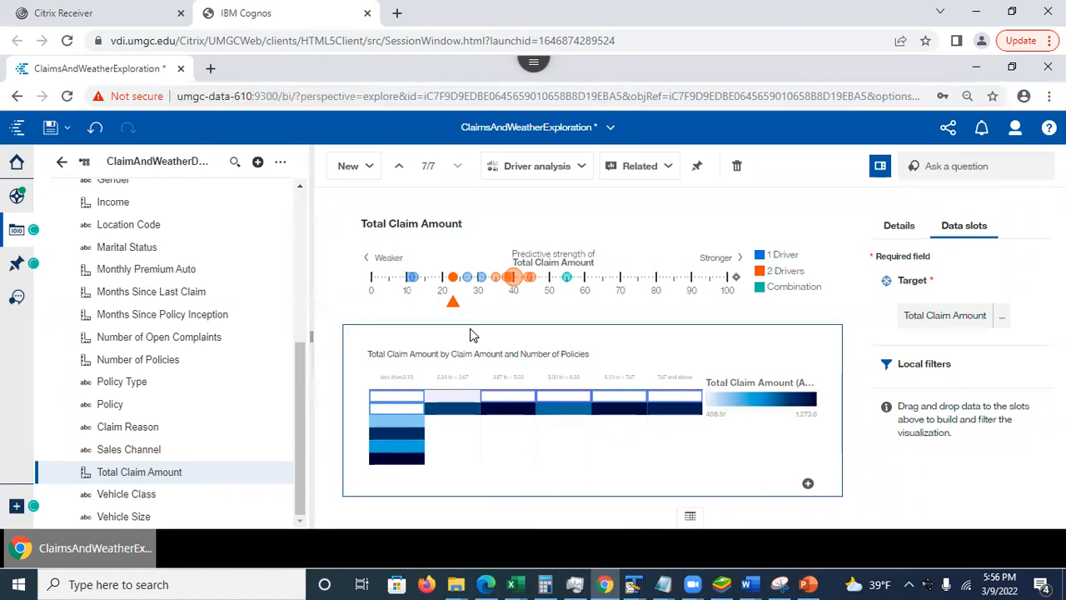
pyautogui.click(496, 279)
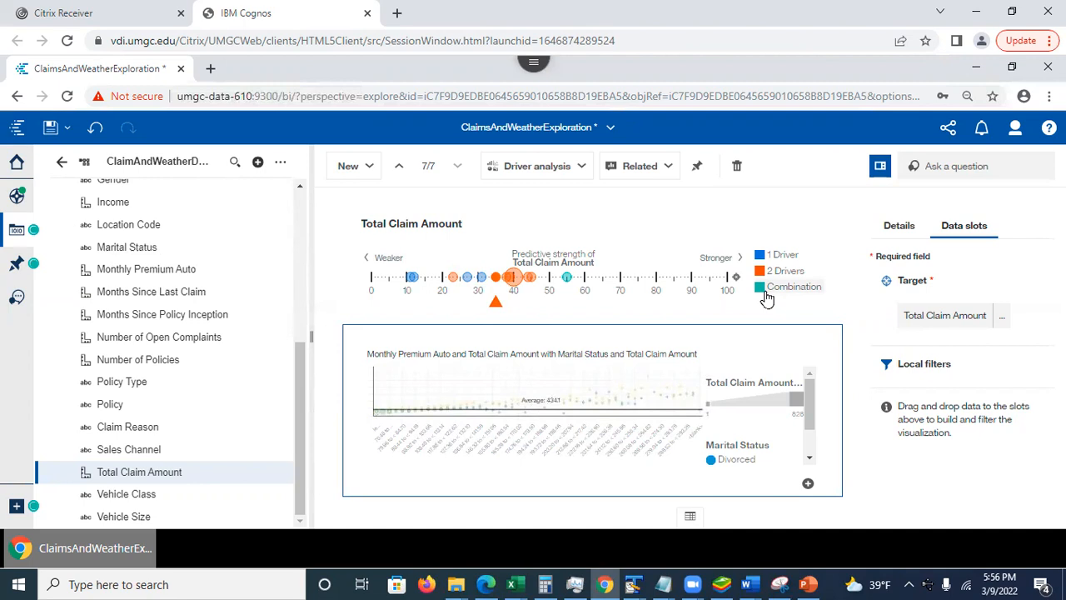
# Step: Select the Combination driver of Total Claim Amount and add its key driver preview as a card
pyautogui.click(568, 279)
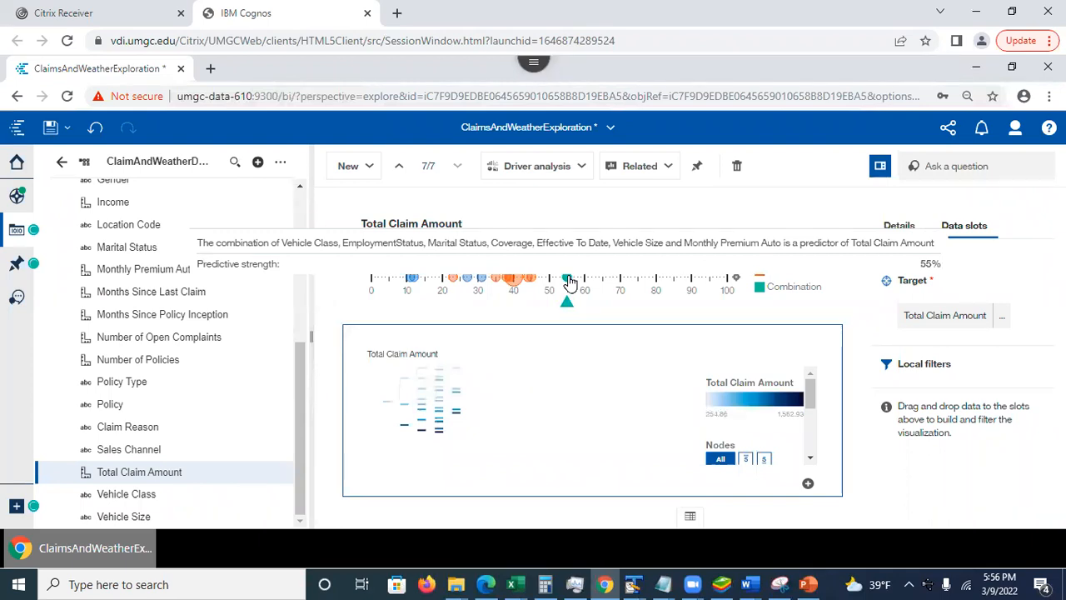
pyautogui.click(808, 486)
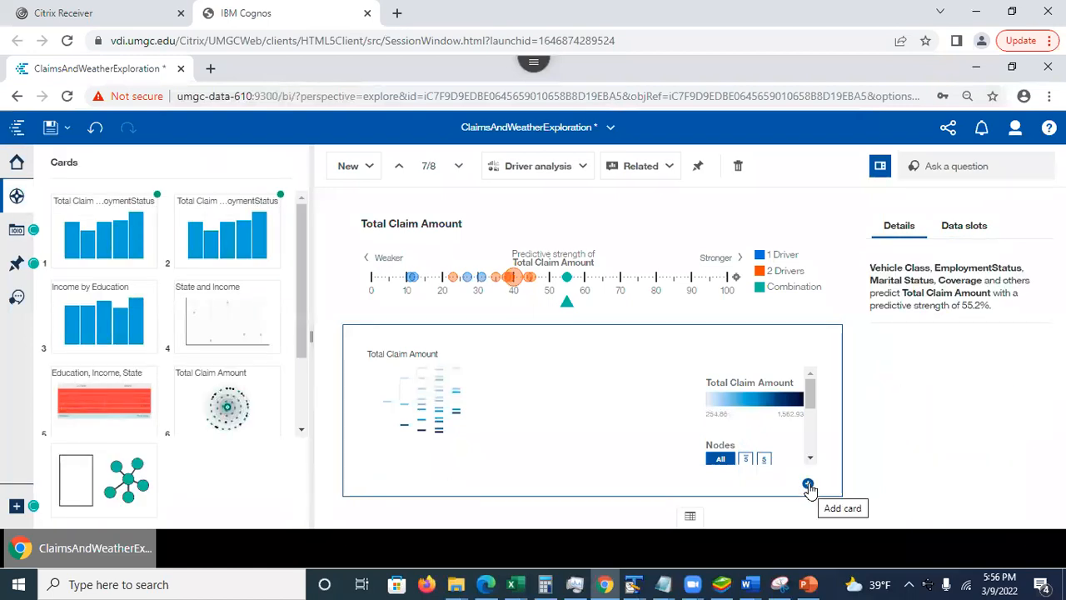
# Step: Open the Total Claim Amount decision tree from card 8 and hide the card list and the details pane
pyautogui.moveTo(302, 325); pyautogui.dragTo(301, 229)
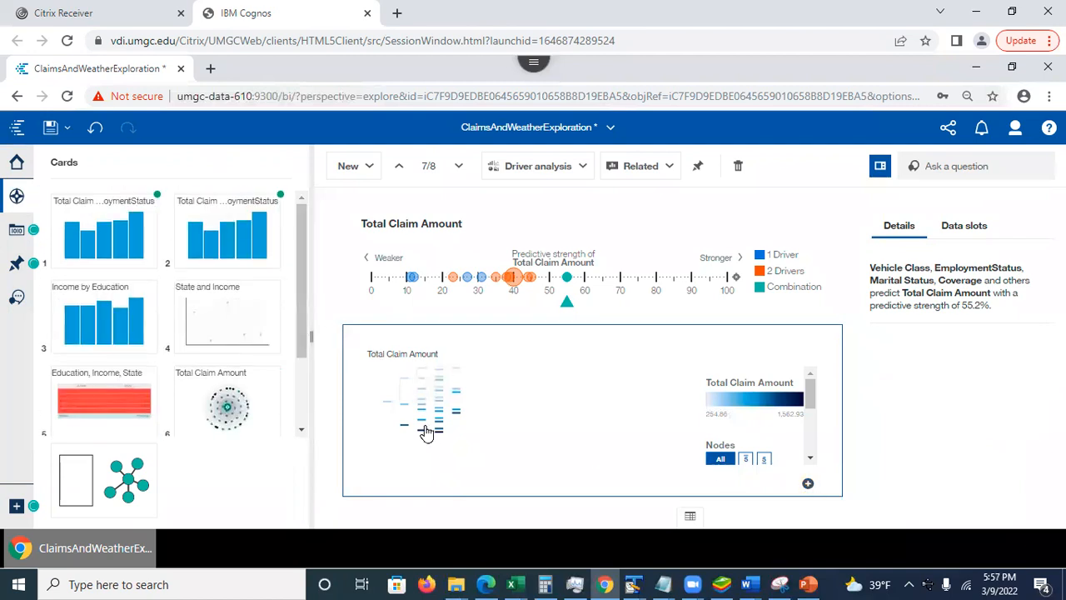
pyautogui.moveTo(300, 327); pyautogui.dragTo(304, 438)
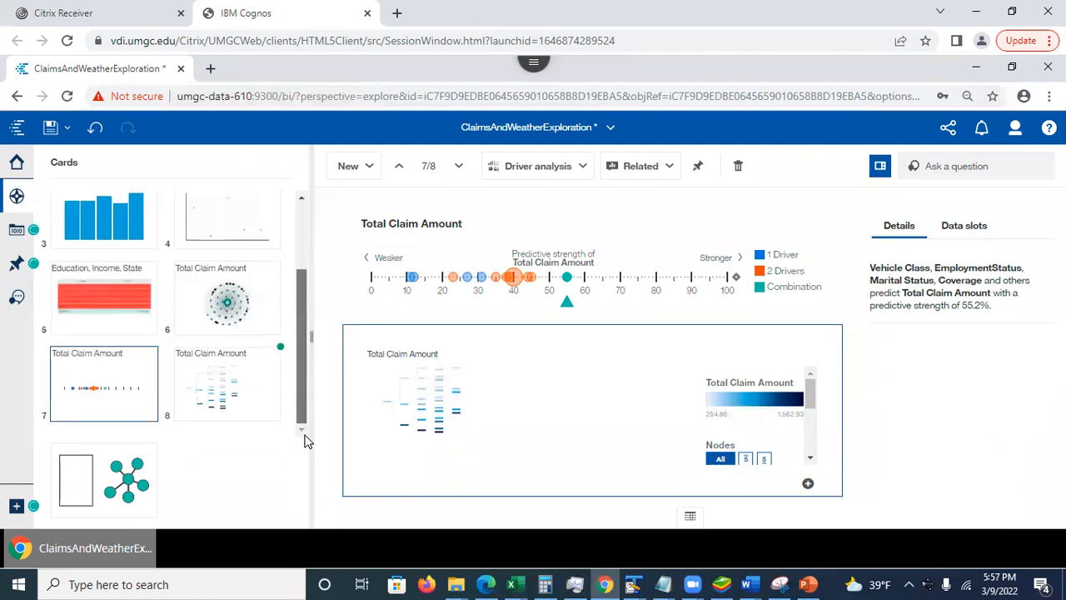
pyautogui.click(209, 381)
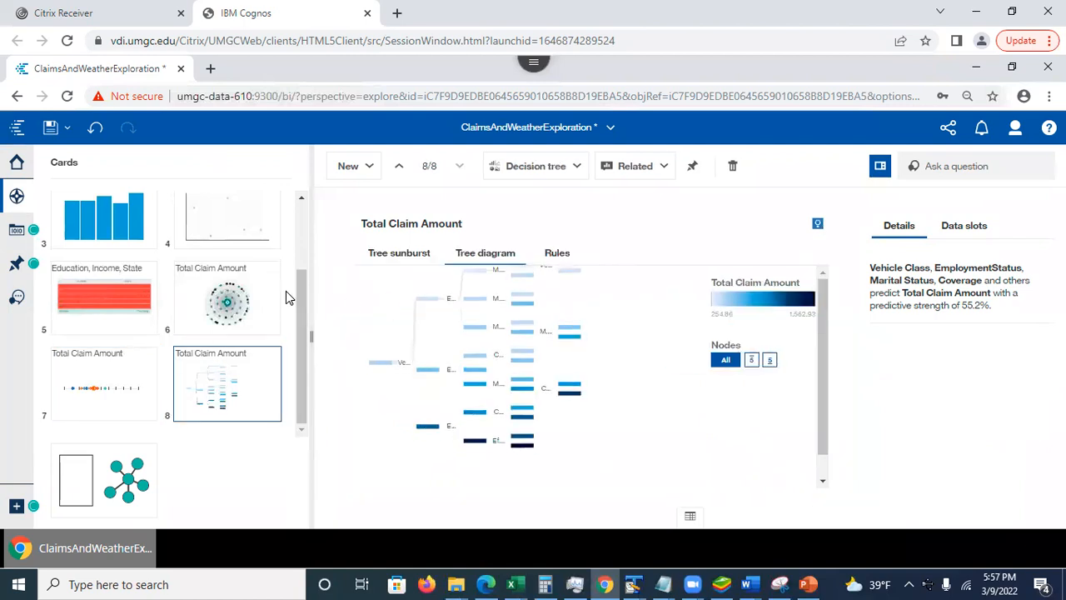
pyautogui.click(17, 198)
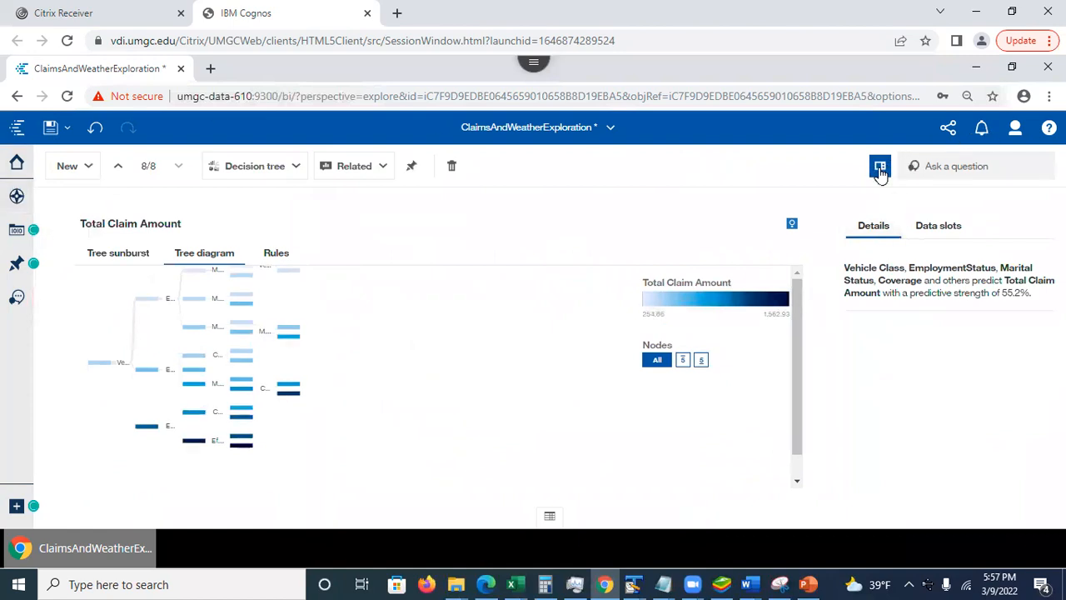
pyautogui.click(862, 191)
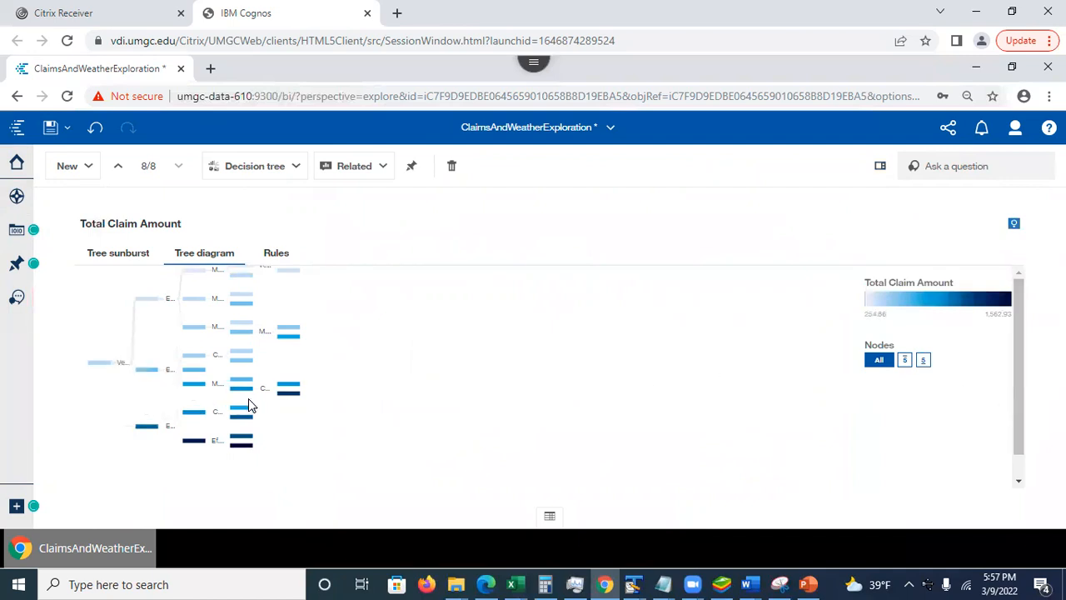
# Step: Collapse the SUV, Sports Car; Luxury SUV, Luxury Car; and Unemployed branches in the tree diagram
pyautogui.click(198, 387)
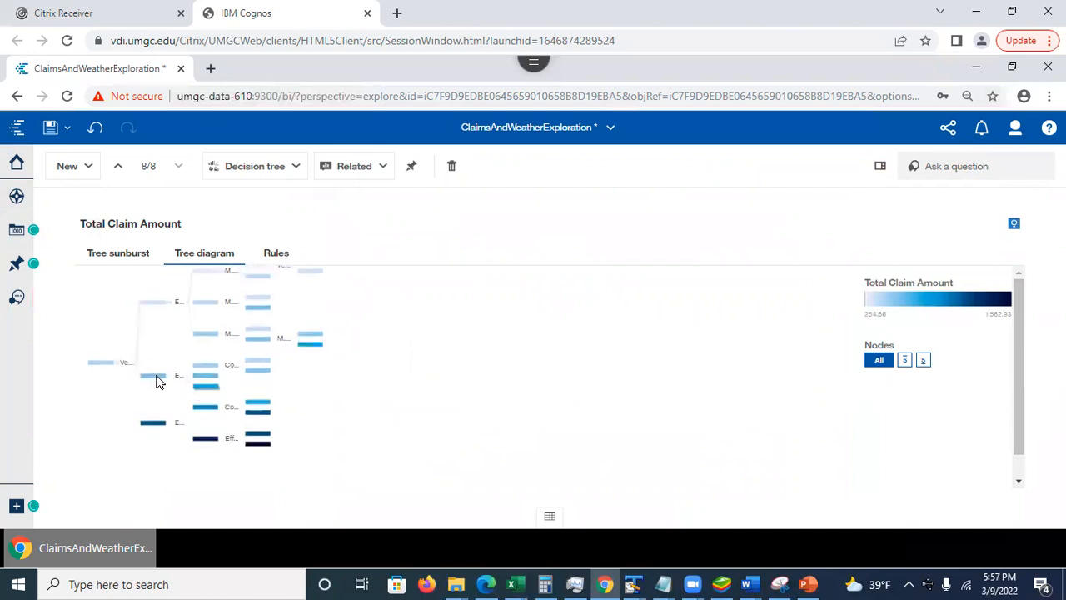
pyautogui.click(160, 385)
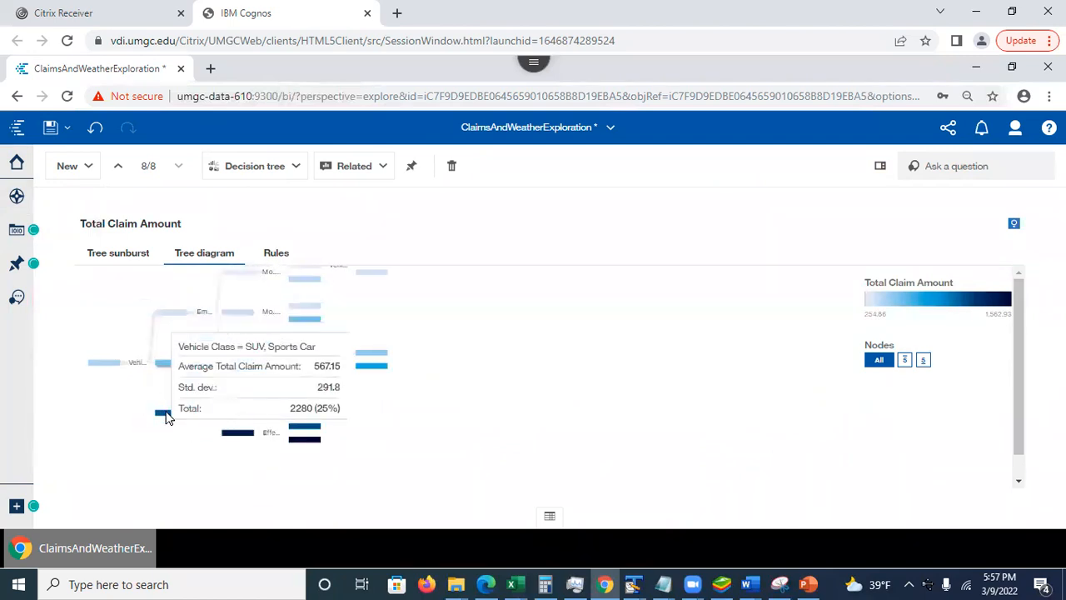
pyautogui.click(169, 414)
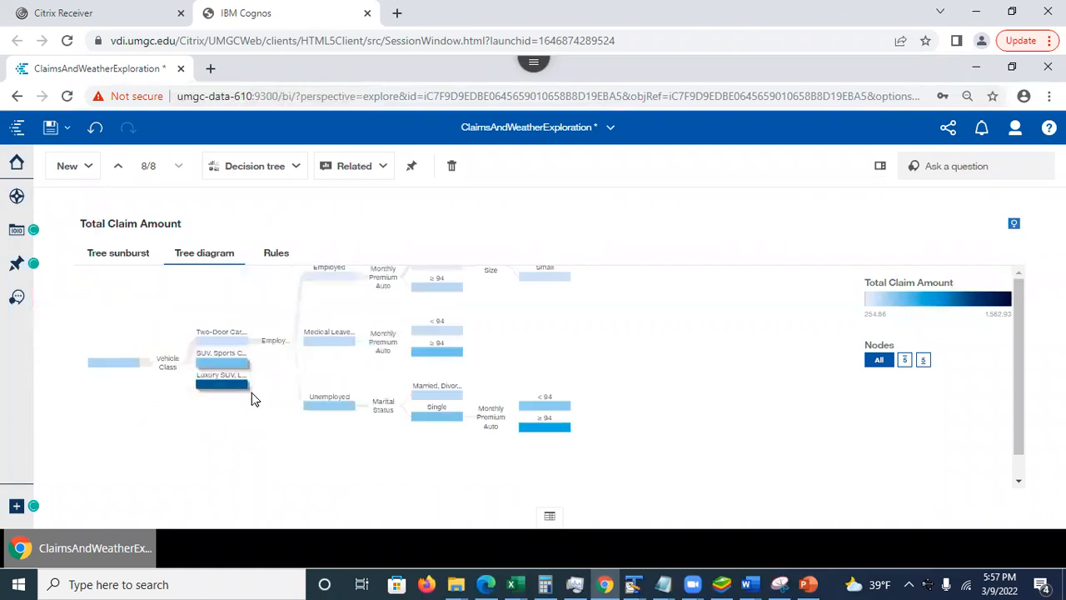
pyautogui.click(331, 410)
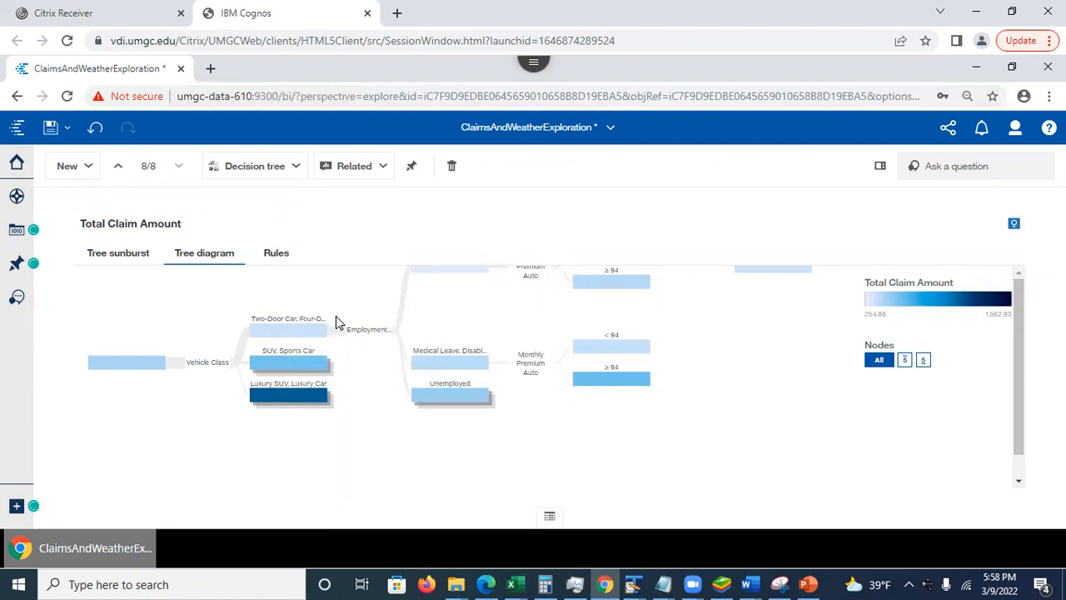
pyautogui.moveTo(470, 309); pyautogui.dragTo(463, 359)
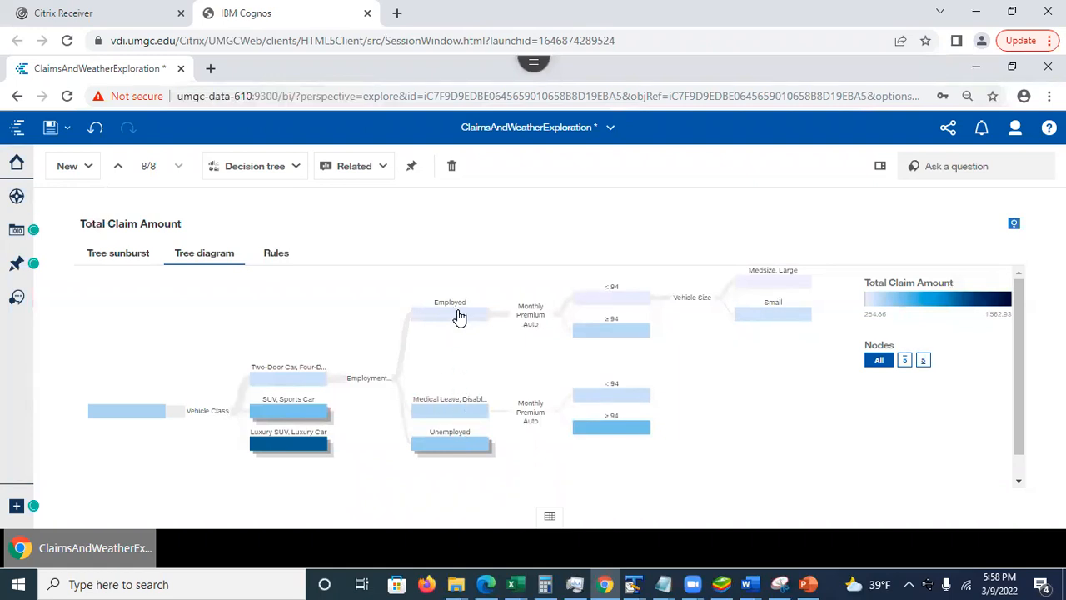
# Step: Highlight the decision path to the Medsize, Large node and inspect the claim statistics of its nodes and of Luxury SUV, Luxury Car
pyautogui.moveTo(457, 317)
pyautogui.moveTo(638, 333)
pyautogui.click(794, 285)
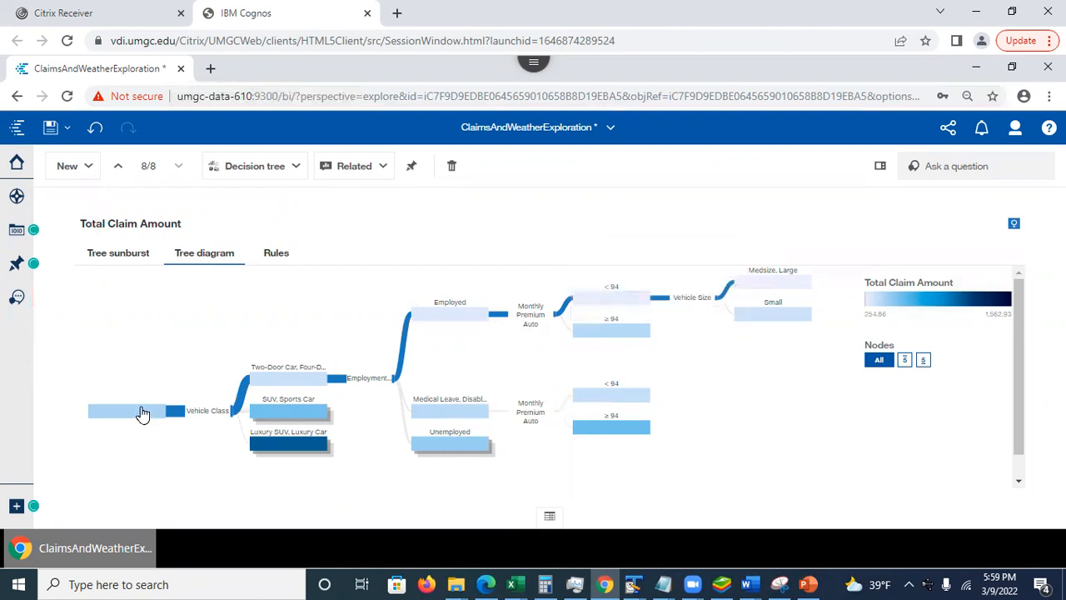
pyautogui.moveTo(133, 416)
pyautogui.moveTo(285, 386)
pyautogui.moveTo(453, 319)
pyautogui.moveTo(297, 447)
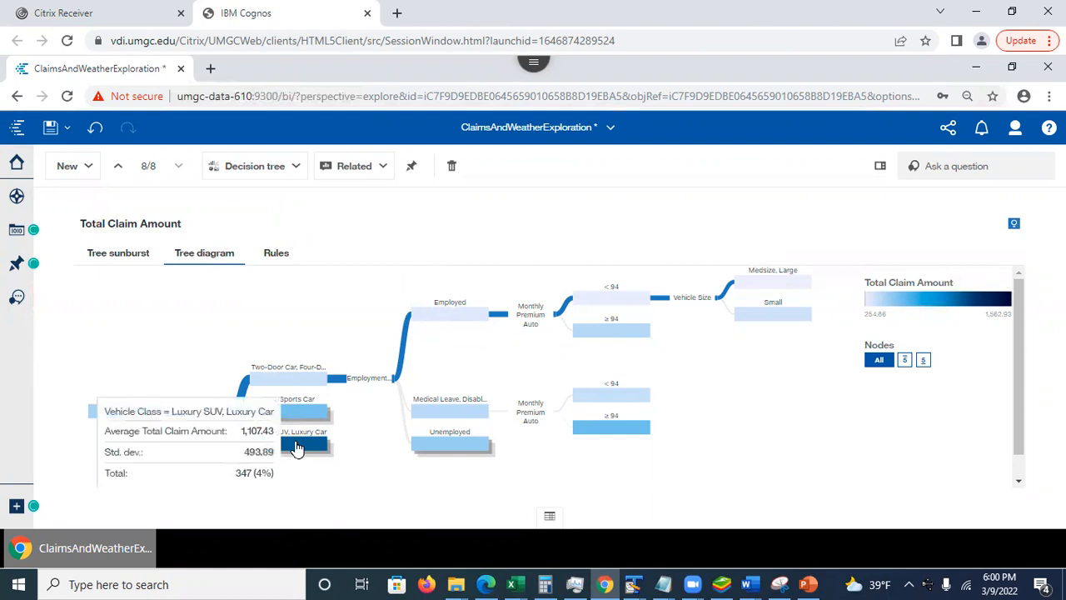
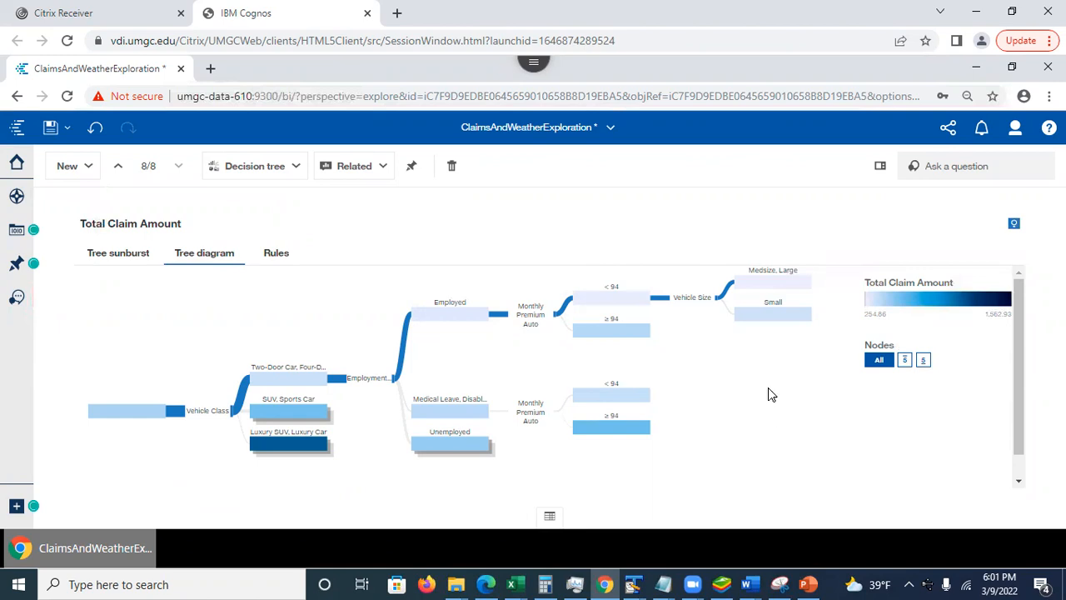
# Step: Collapse the Two-Door Car, Four-Door Car branch, expand it again in the tree sunburst, and inspect its Employed segment
pyautogui.click(298, 379)
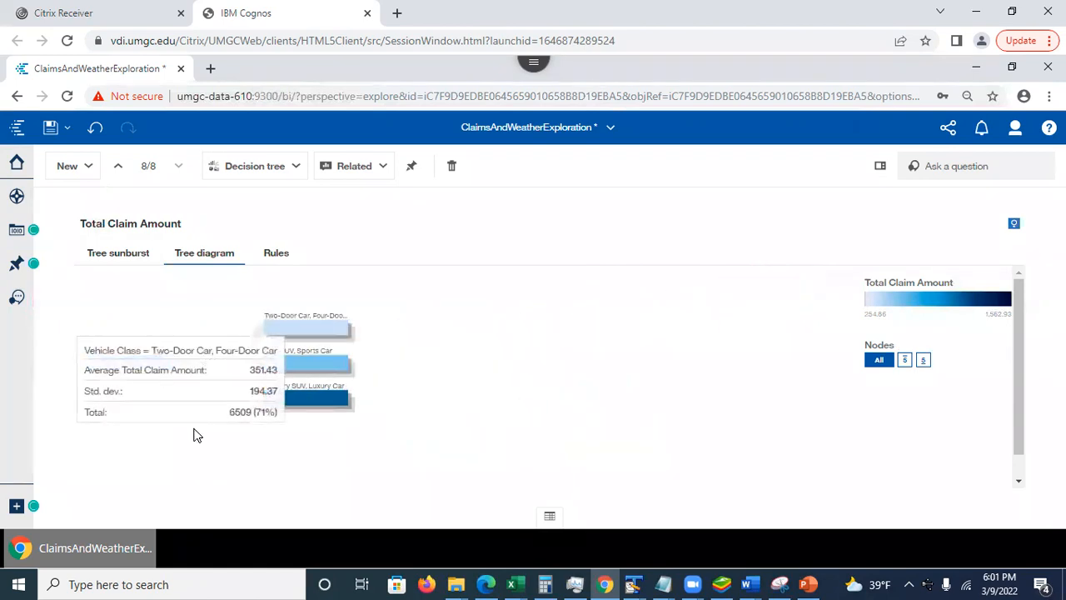
pyautogui.click(117, 258)
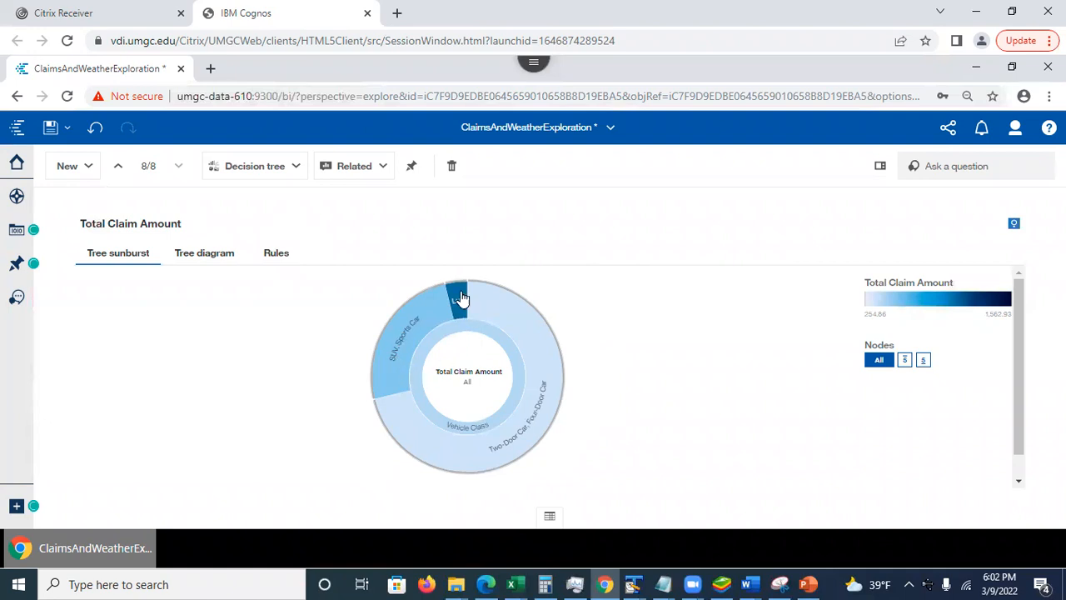
pyautogui.click(539, 415)
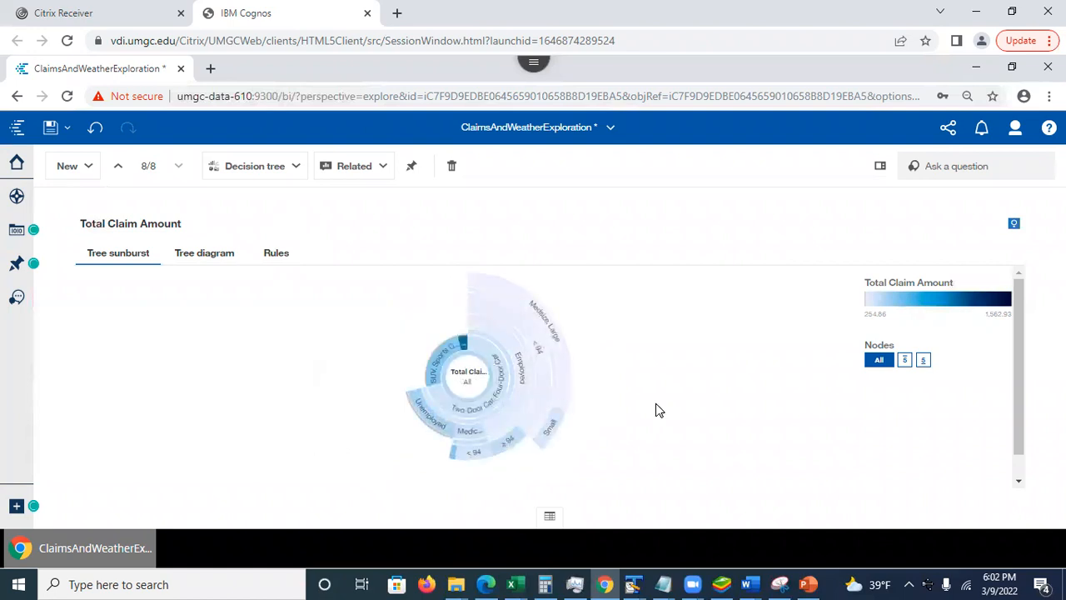
pyautogui.moveTo(527, 367)
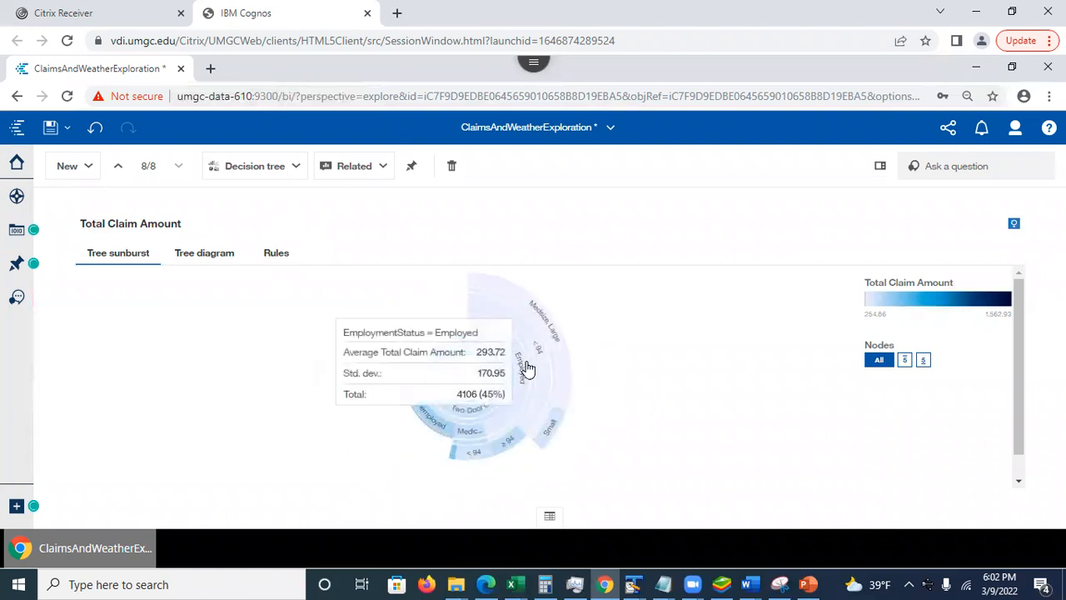
# Step: Return to the tree diagram and collapse the employment status nodes under Two-Door Car, Four-Door Car
pyautogui.click(204, 255)
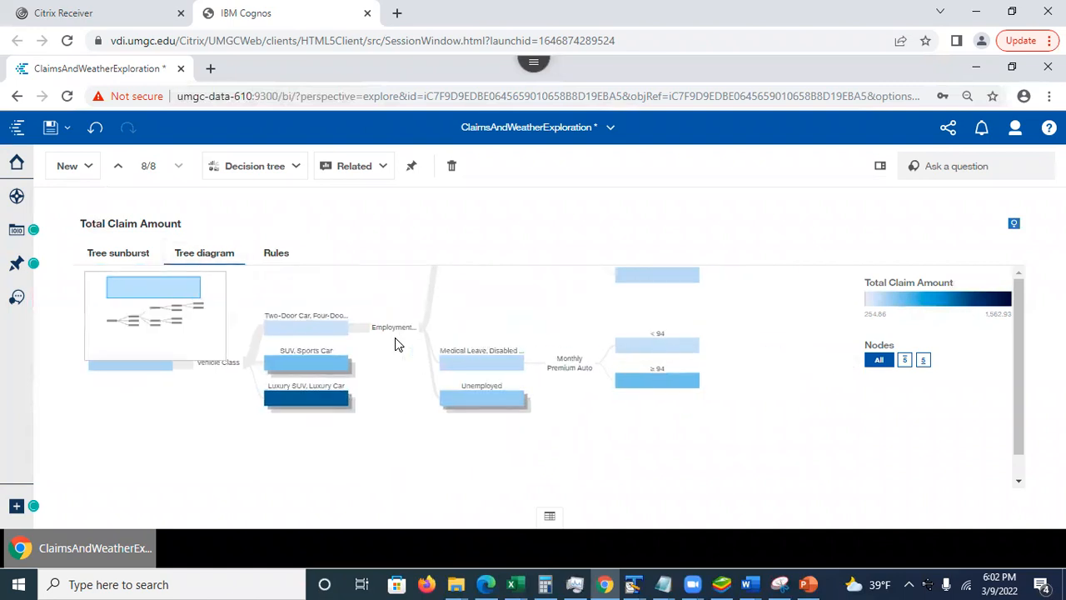
pyautogui.click(326, 332)
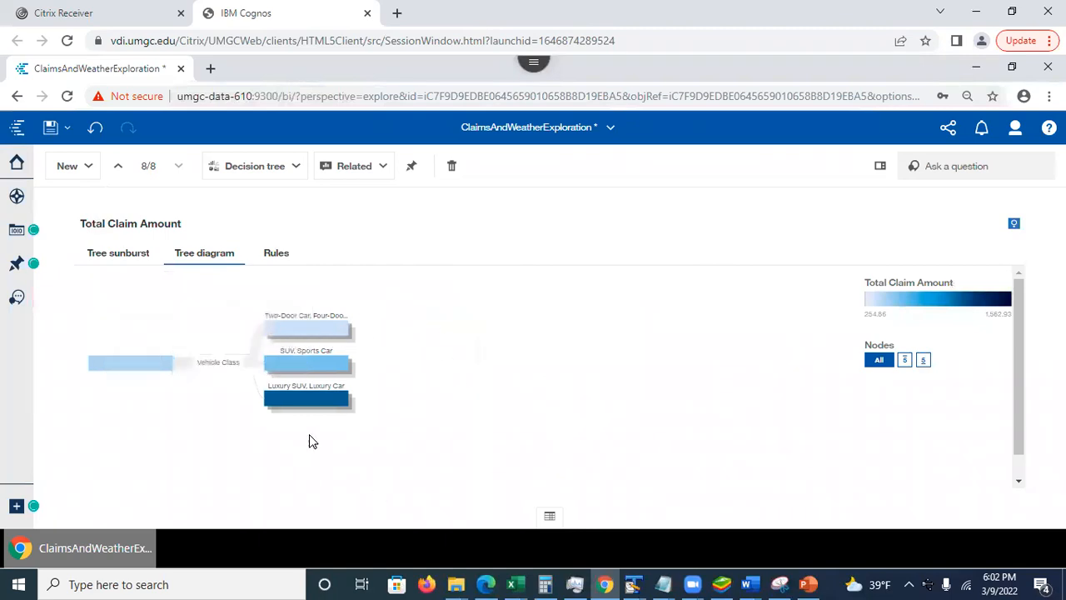
pyautogui.click(315, 326)
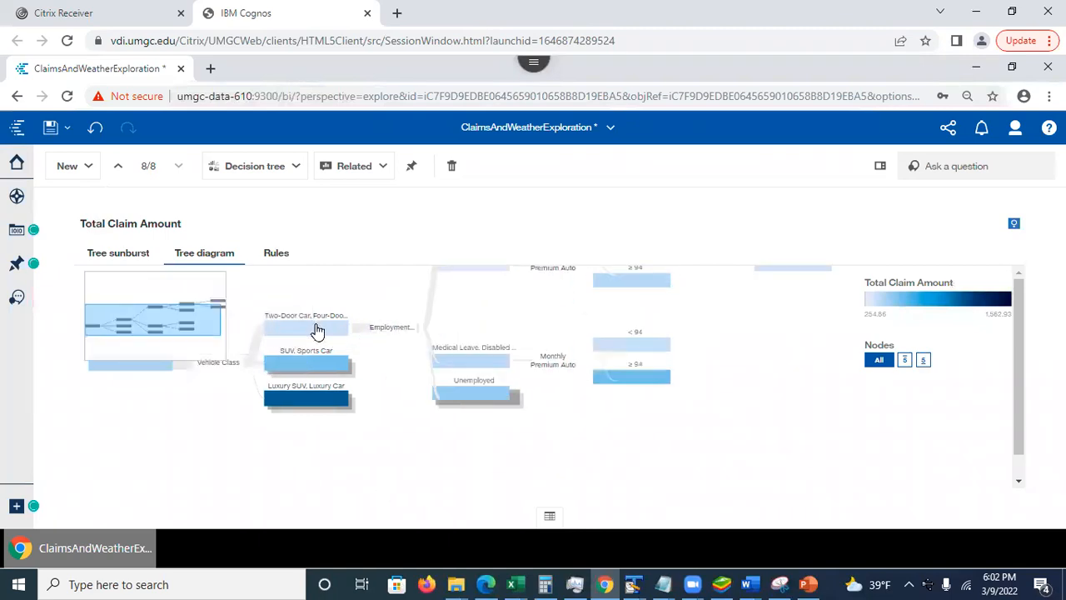
pyautogui.click(461, 354)
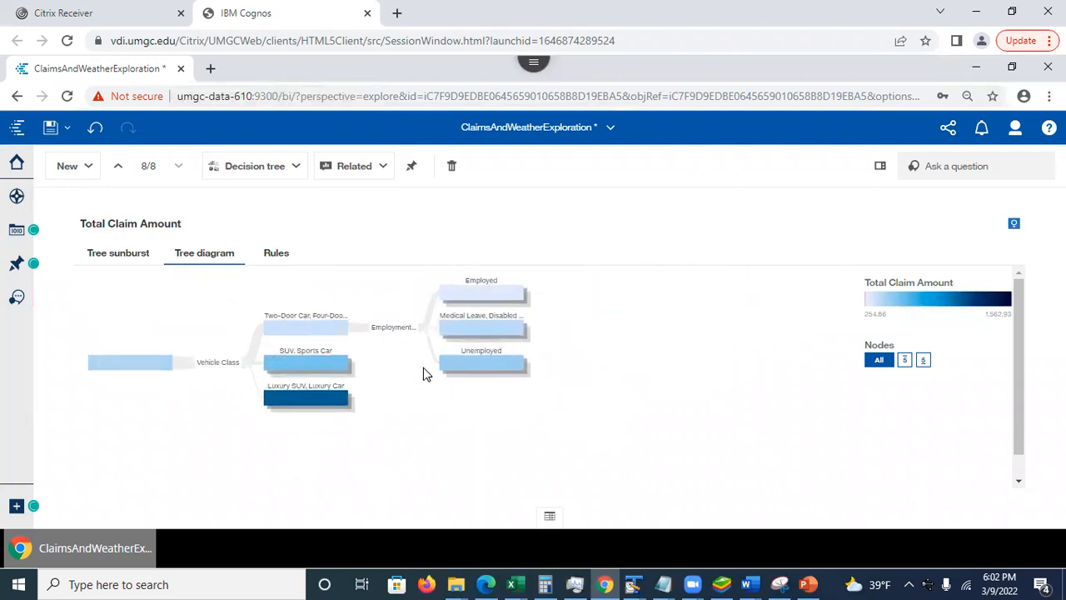
# Step: Compare the tree sunburst with the tree diagram and inspect the Employed, Medical Leave and Unemployed segments' statistics
pyautogui.click(119, 252)
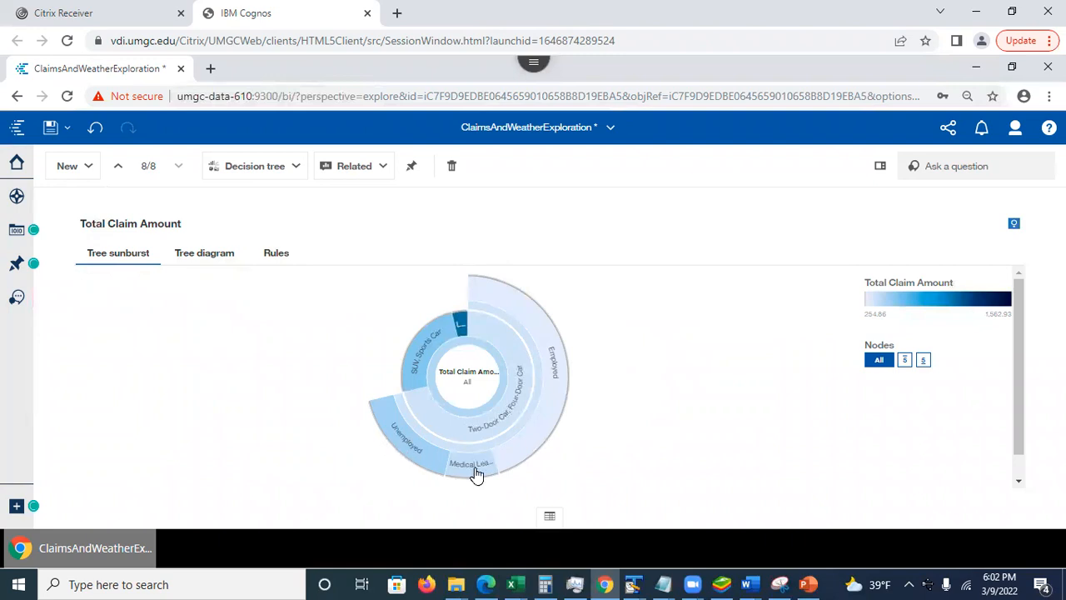
pyautogui.click(200, 257)
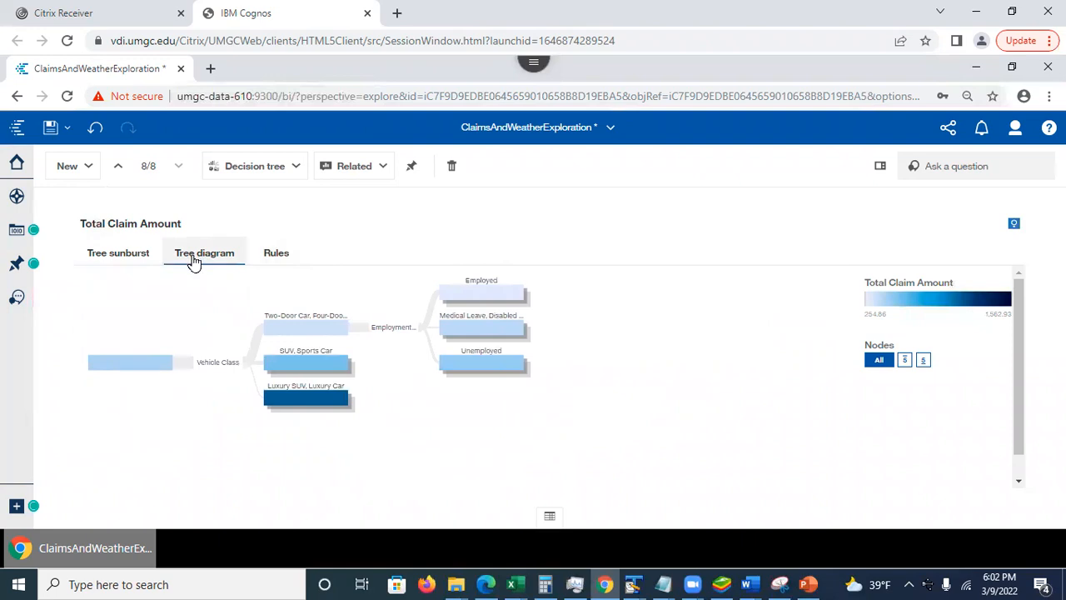
pyautogui.click(109, 260)
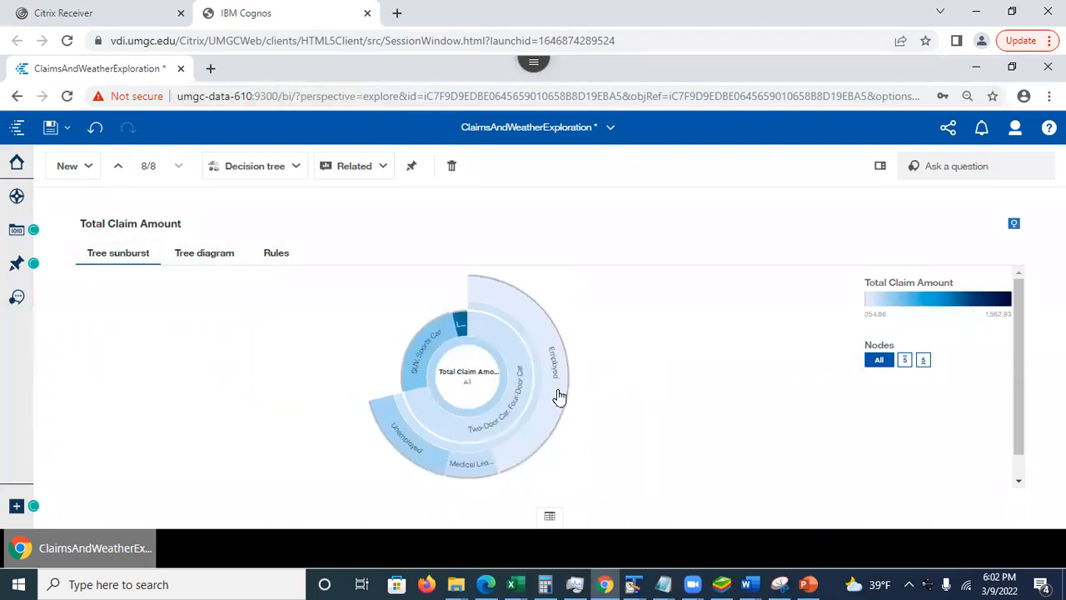
pyautogui.moveTo(559, 398)
pyautogui.moveTo(471, 470)
pyautogui.moveTo(396, 440)
# Step: Expand the Employed segment and the Luxury SUV, Luxury Car segment in the tree sunburst
pyautogui.click(561, 386)
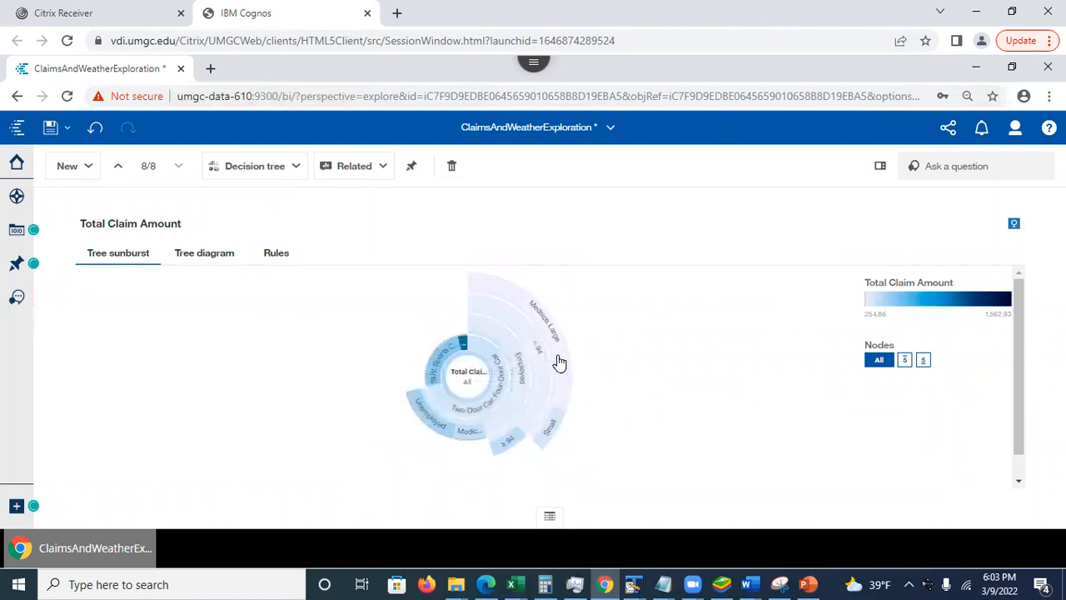
pyautogui.click(542, 360)
pyautogui.click(464, 343)
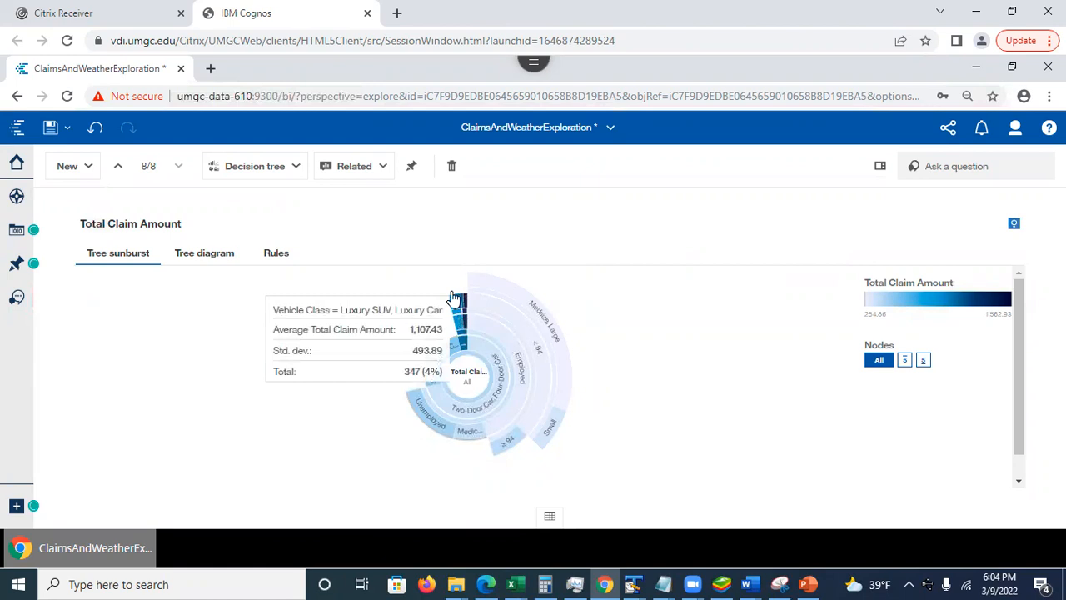
# Step: Try to display the decision tree's rules, undo the attempt, and try to display the rules again
pyautogui.click(201, 260)
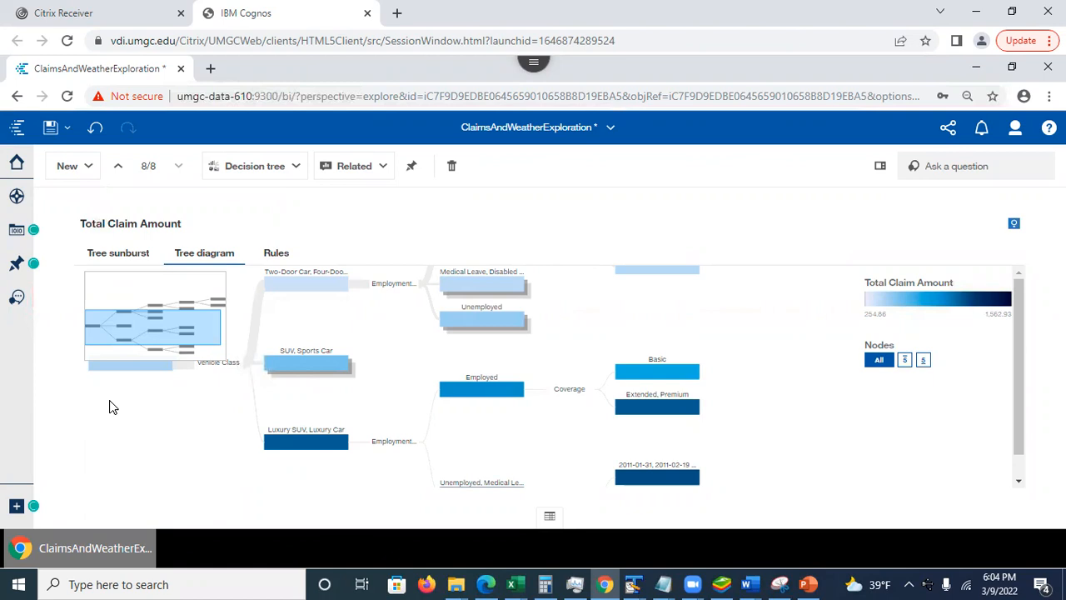
pyautogui.click(276, 253)
pyautogui.click(288, 322)
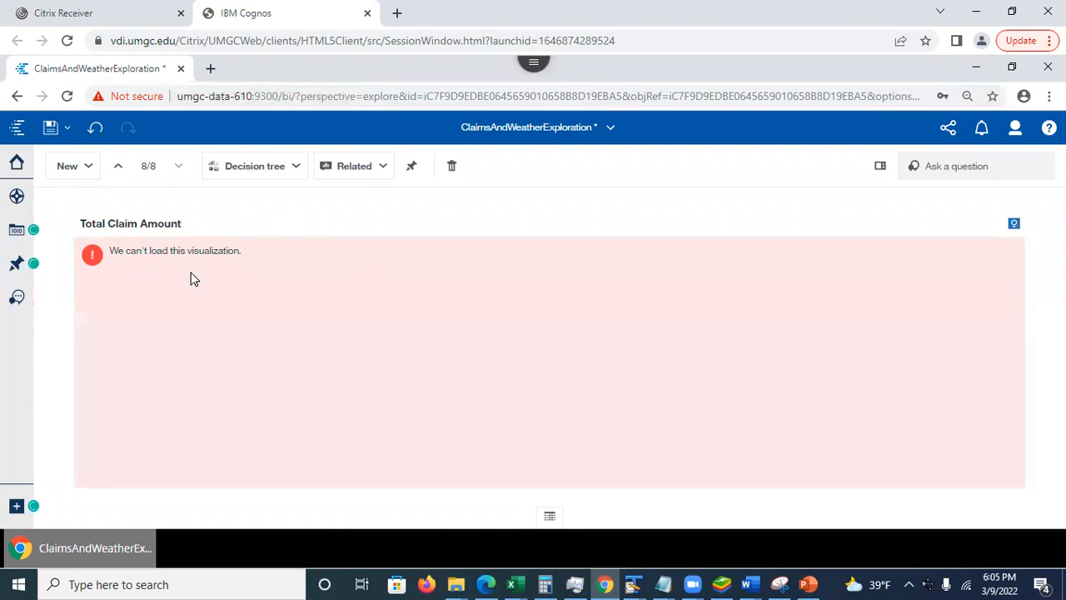
pyautogui.click(96, 128)
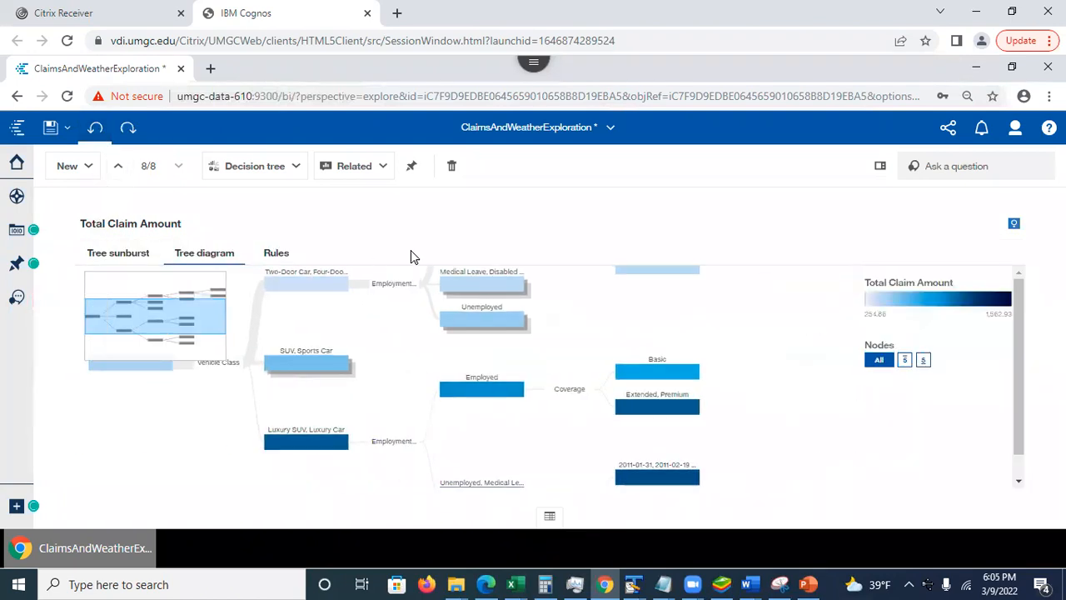
pyautogui.click(277, 264)
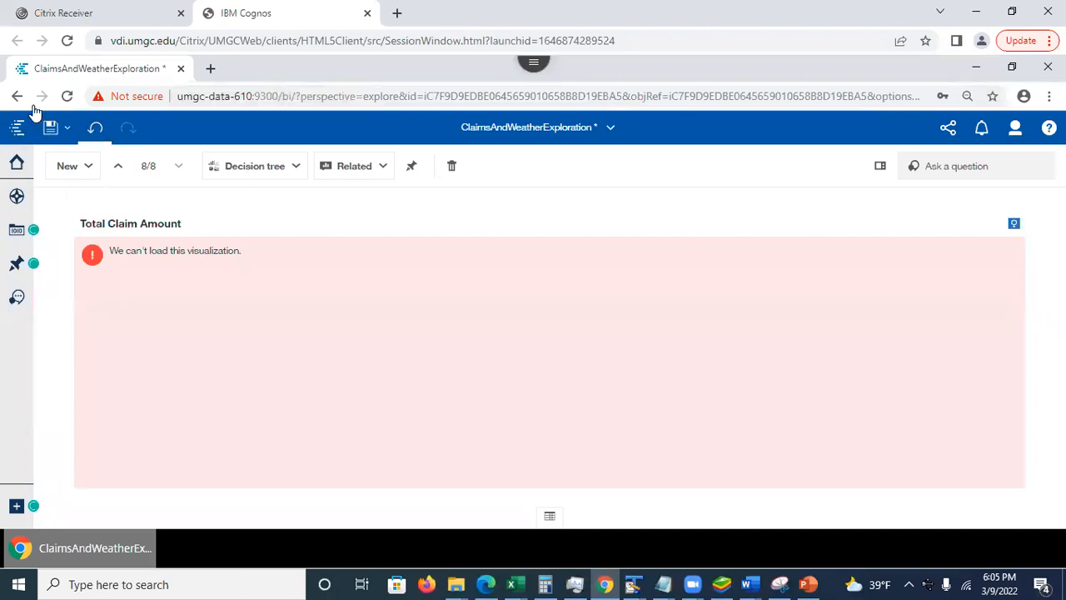
# Step: Reload the exploration without saving the changes, and show the card list to review which cards it contains
pyautogui.click(66, 96)
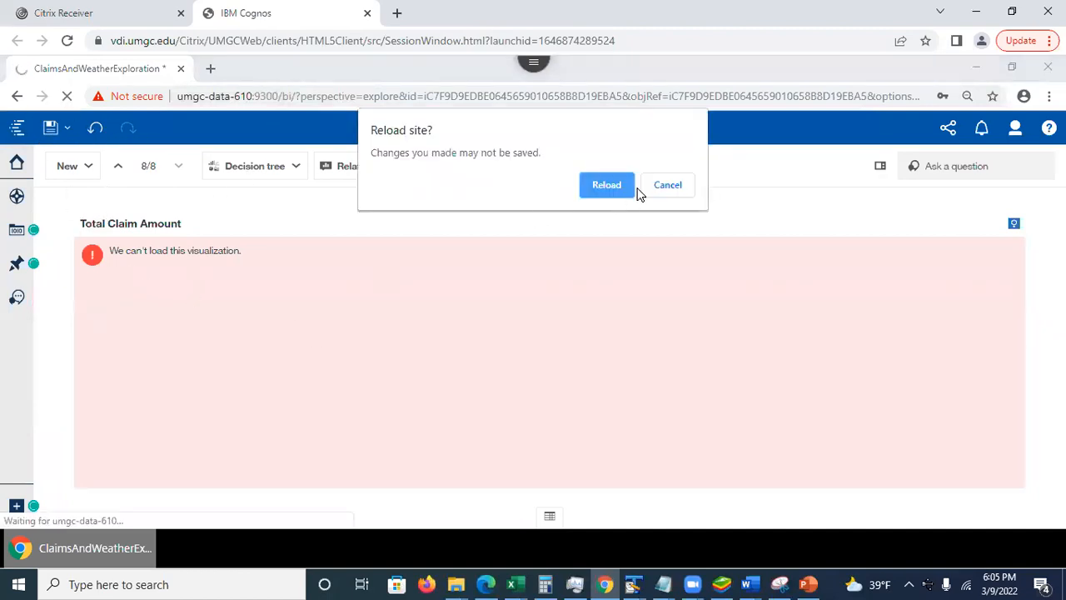
pyautogui.click(616, 190)
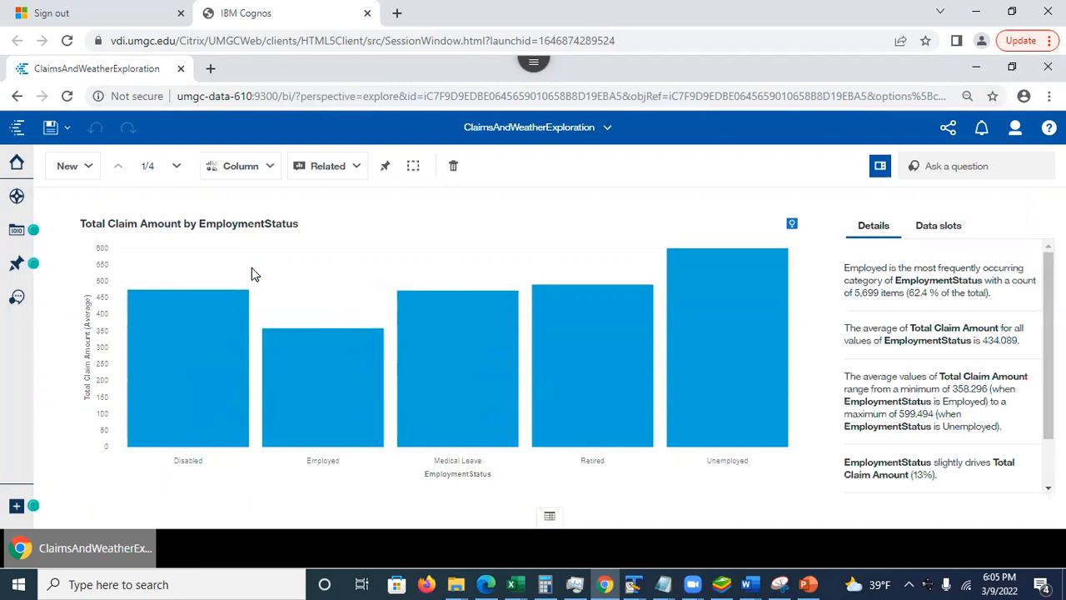
pyautogui.click(16, 200)
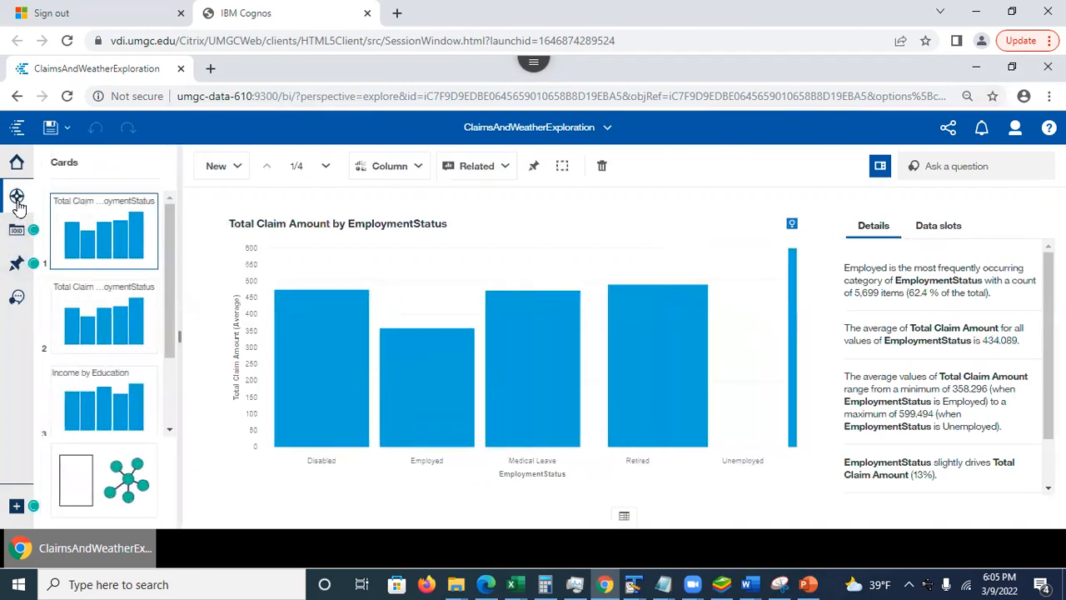
pyautogui.moveTo(169, 298); pyautogui.dragTo(177, 185)
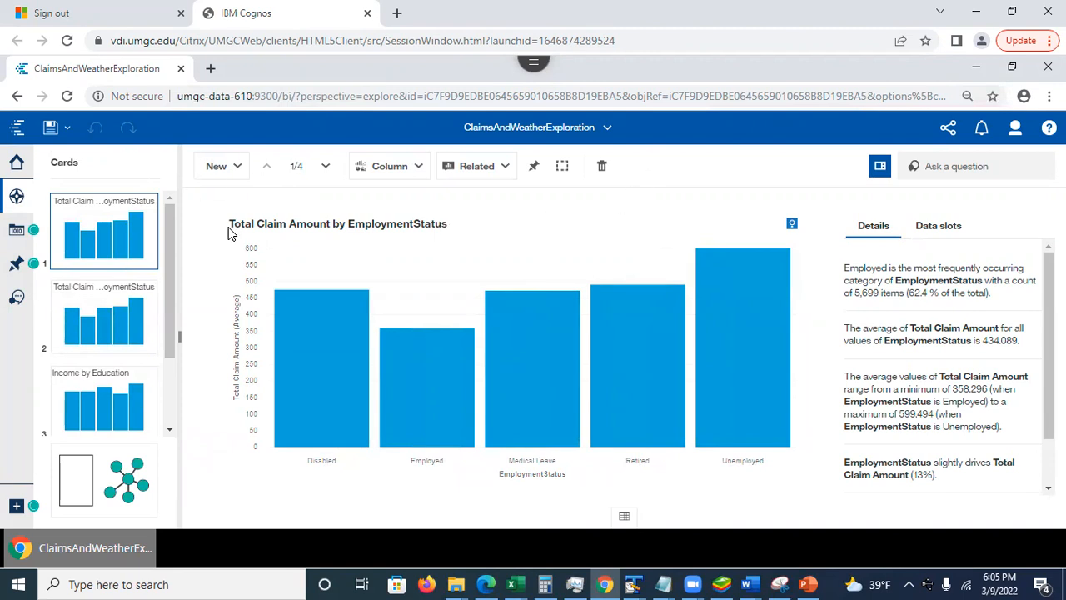
pyautogui.moveTo(173, 343); pyautogui.dragTo(183, 411)
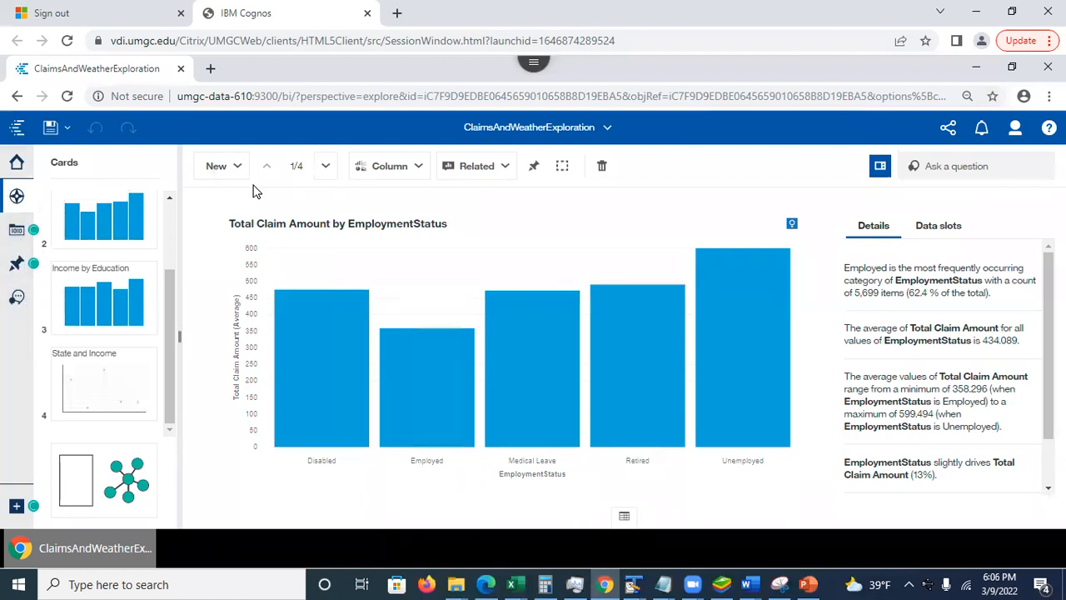
# Step: Add a new single card to the exploration with a decision tree visualization
pyautogui.click(223, 166)
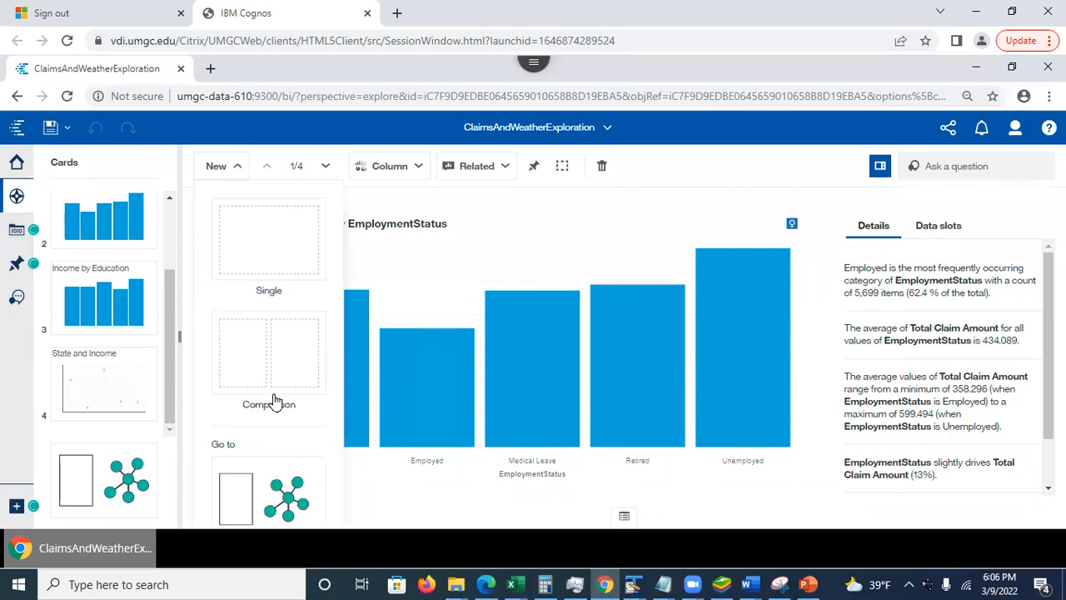
pyautogui.click(278, 254)
pyautogui.click(529, 382)
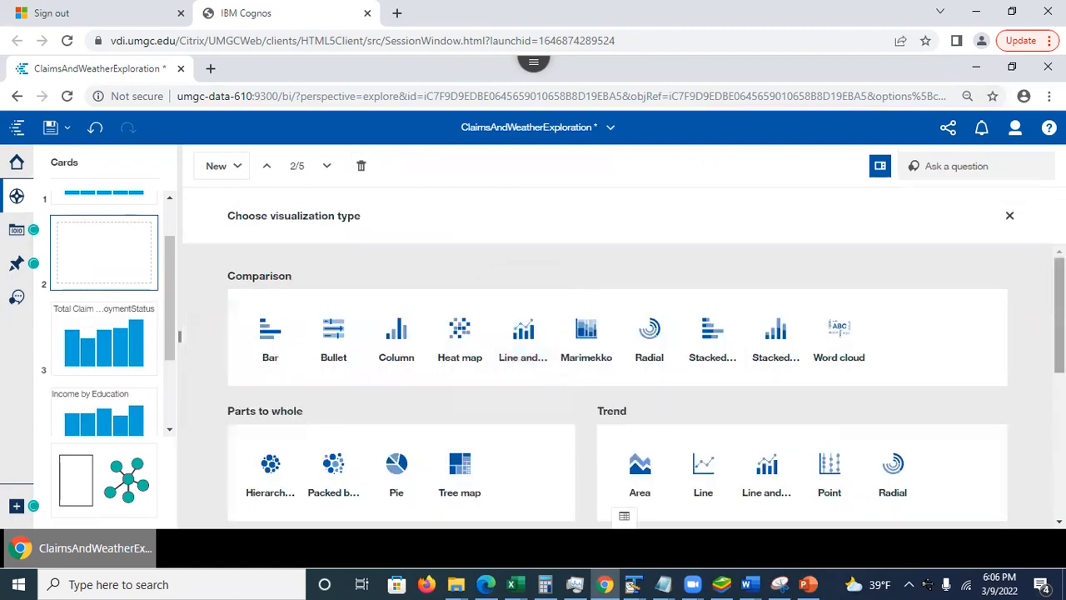
pyautogui.scroll(-5, 617, 374)
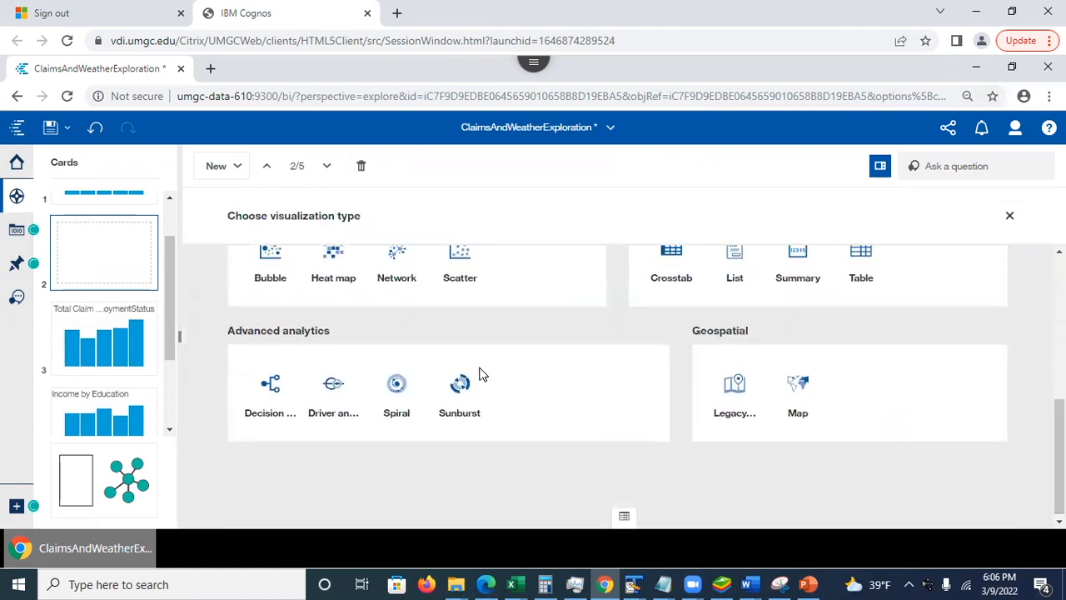
pyautogui.click(258, 386)
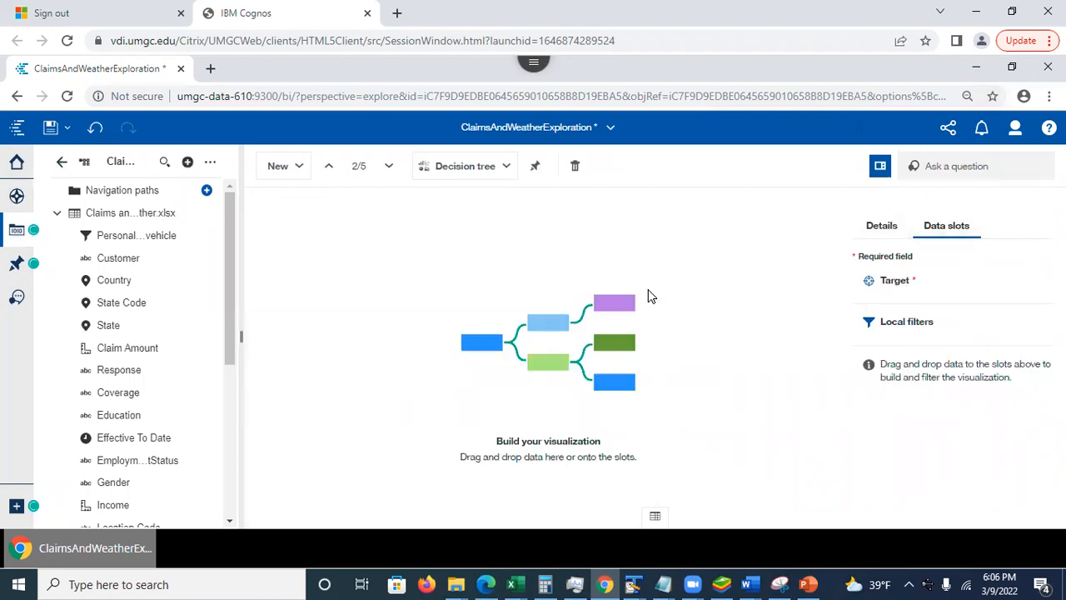
# Step: Assign Total Claim Amount as the decision tree's target and save the exploration
pyautogui.scroll(-1, 231, 305)
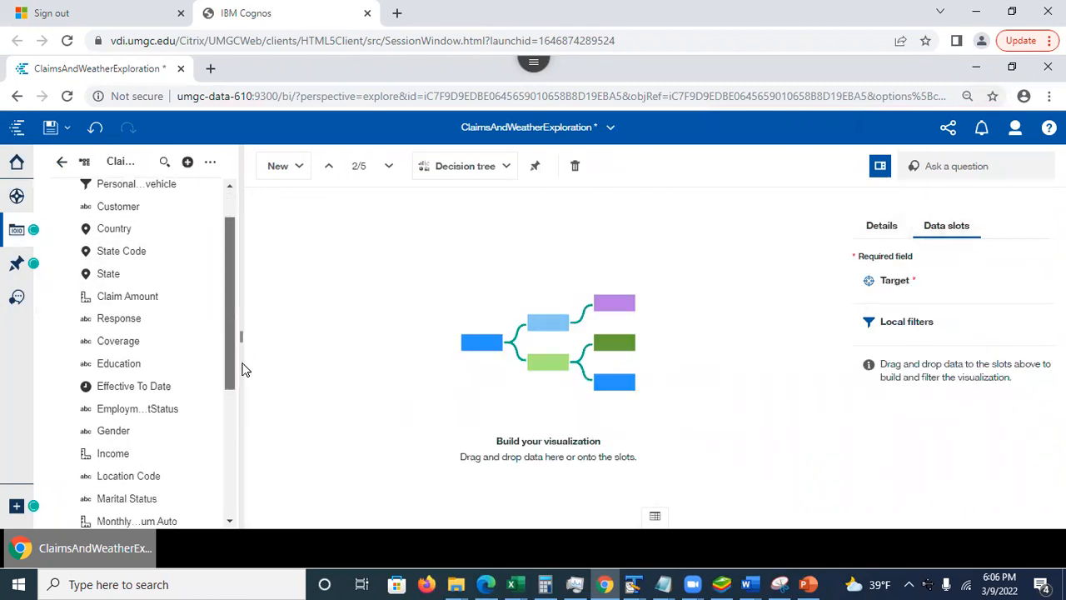
pyautogui.scroll(-5, 244, 370)
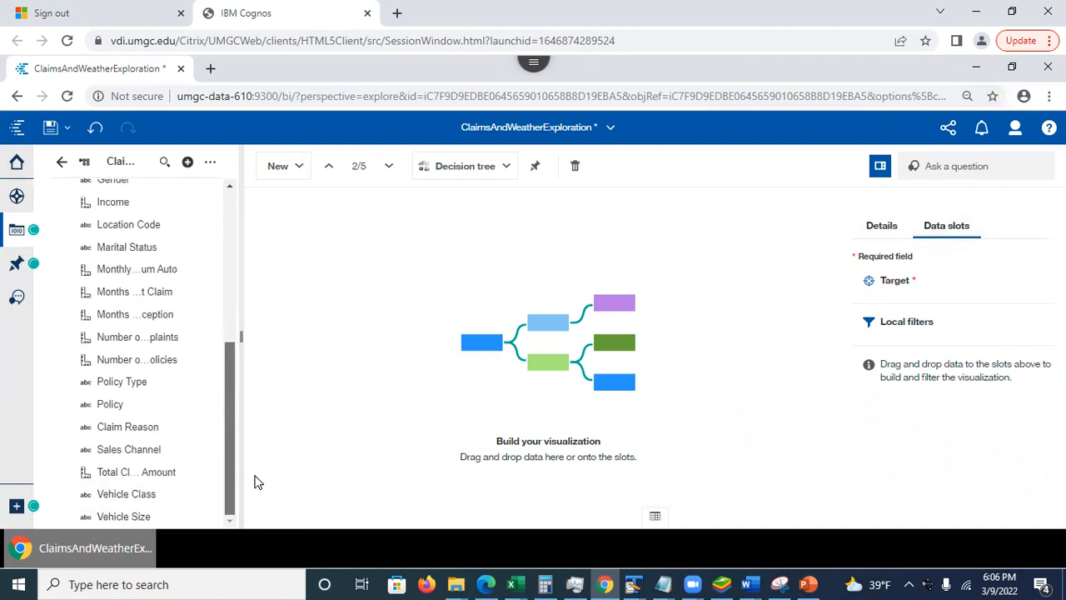
pyautogui.moveTo(130, 473); pyautogui.dragTo(945, 276)
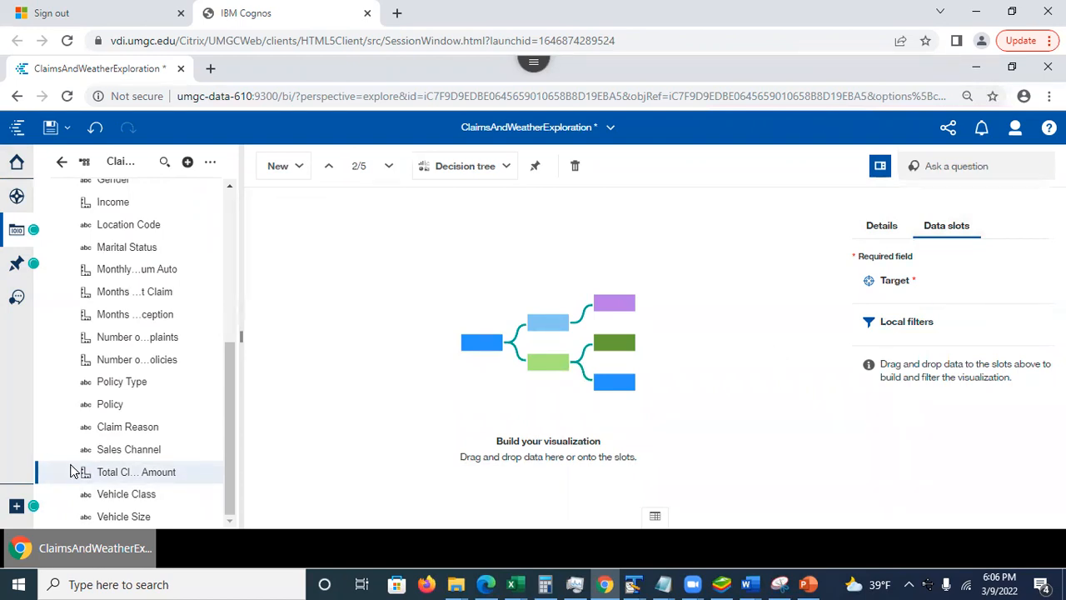
pyautogui.moveTo(136, 472); pyautogui.dragTo(917, 273)
pyautogui.moveTo(139, 477); pyautogui.dragTo(937, 287)
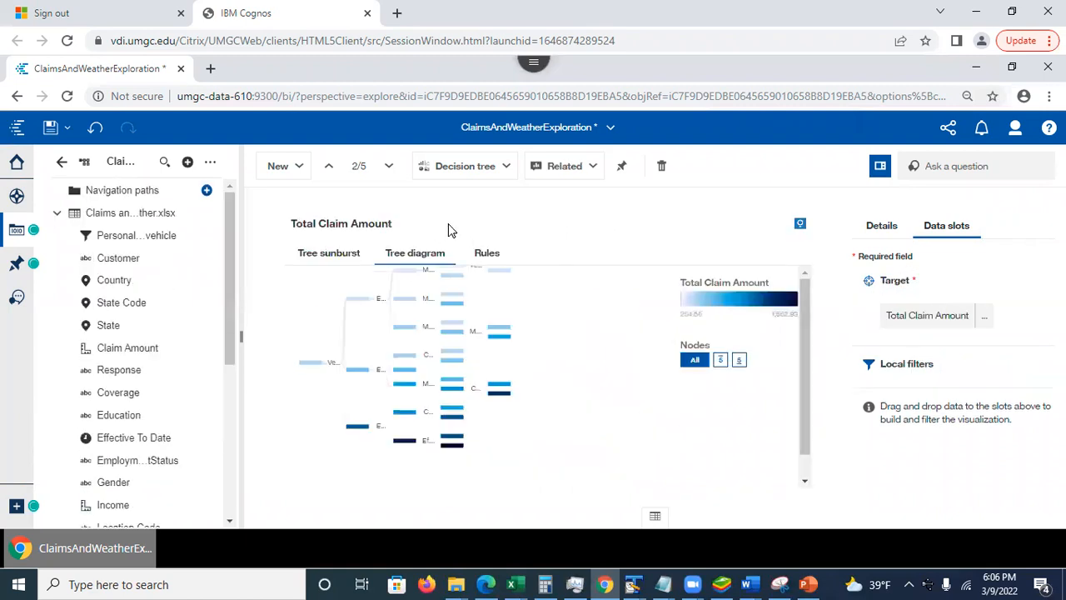
pyautogui.click(50, 127)
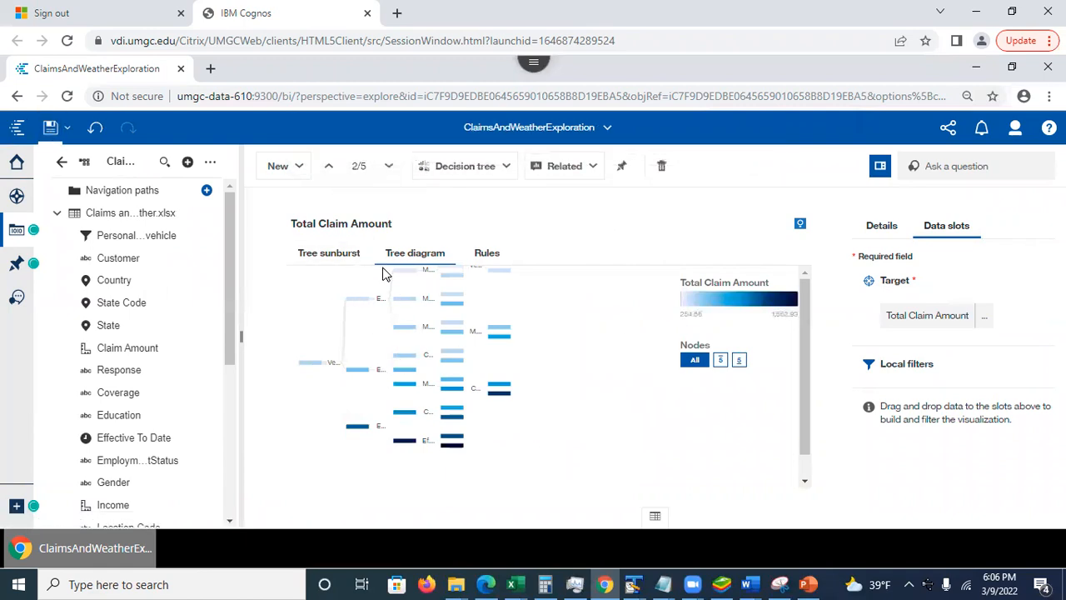
# Step: Display the decision tree's rules with the data source list hidden, sort them by ascending predicted value, and examine the first rule
pyautogui.click(489, 260)
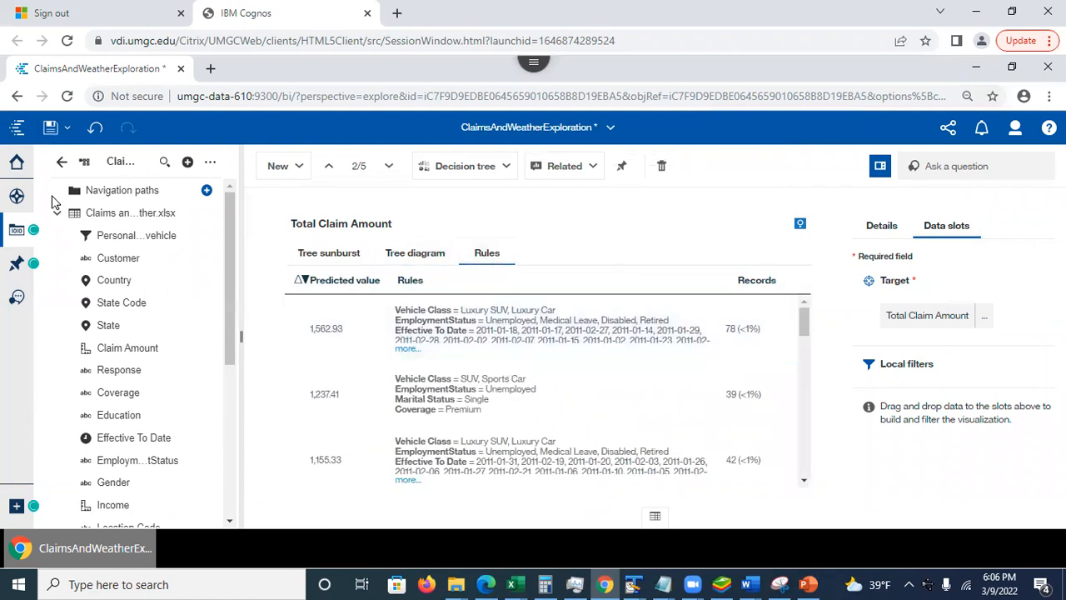
pyautogui.click(16, 235)
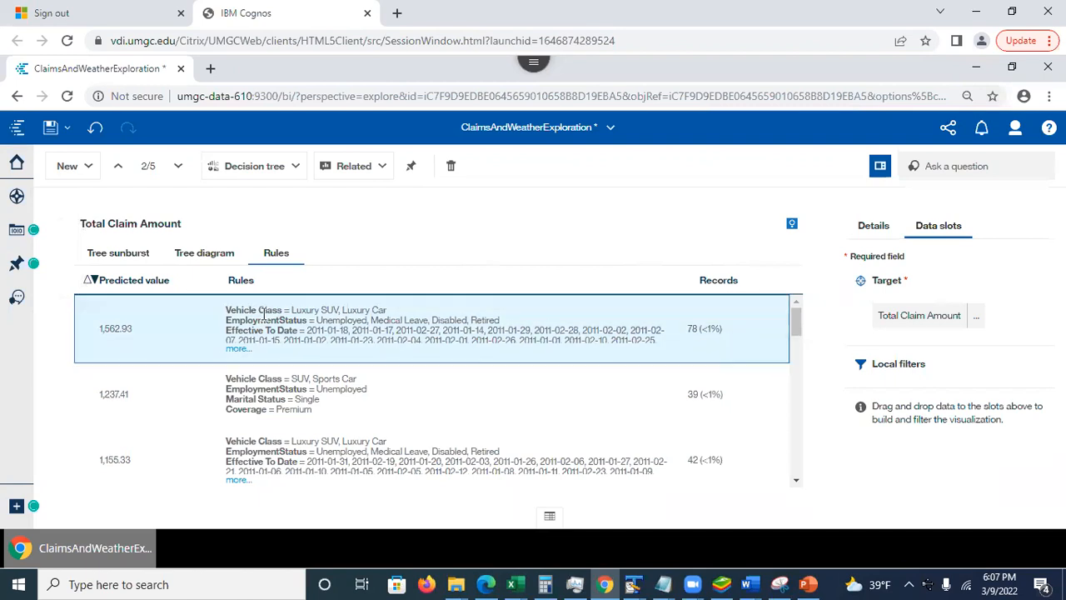
pyautogui.click(90, 280)
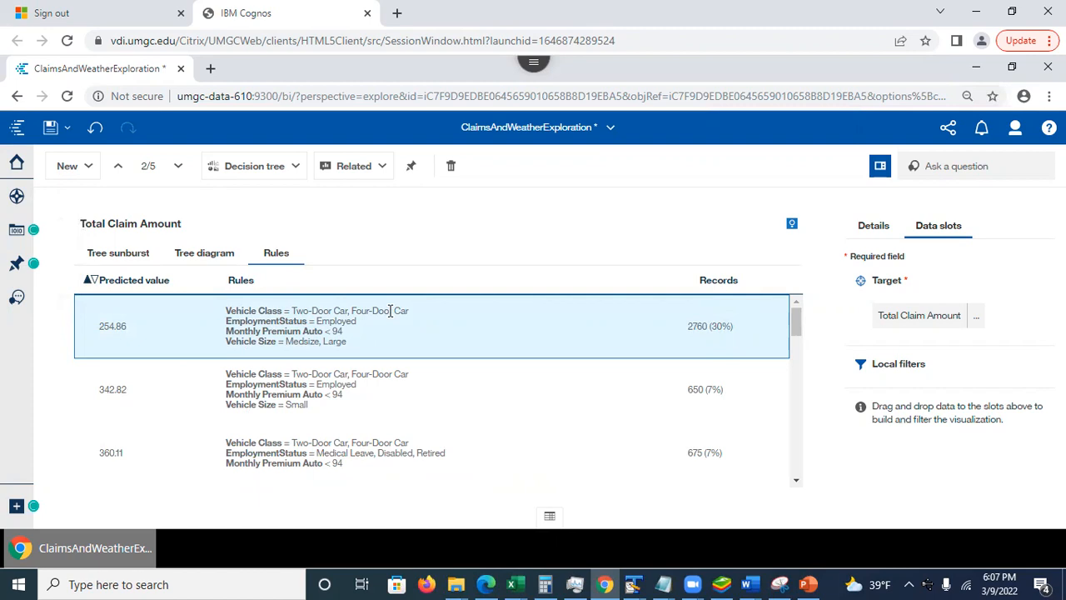
pyautogui.moveTo(272, 310); pyautogui.dragTo(406, 328)
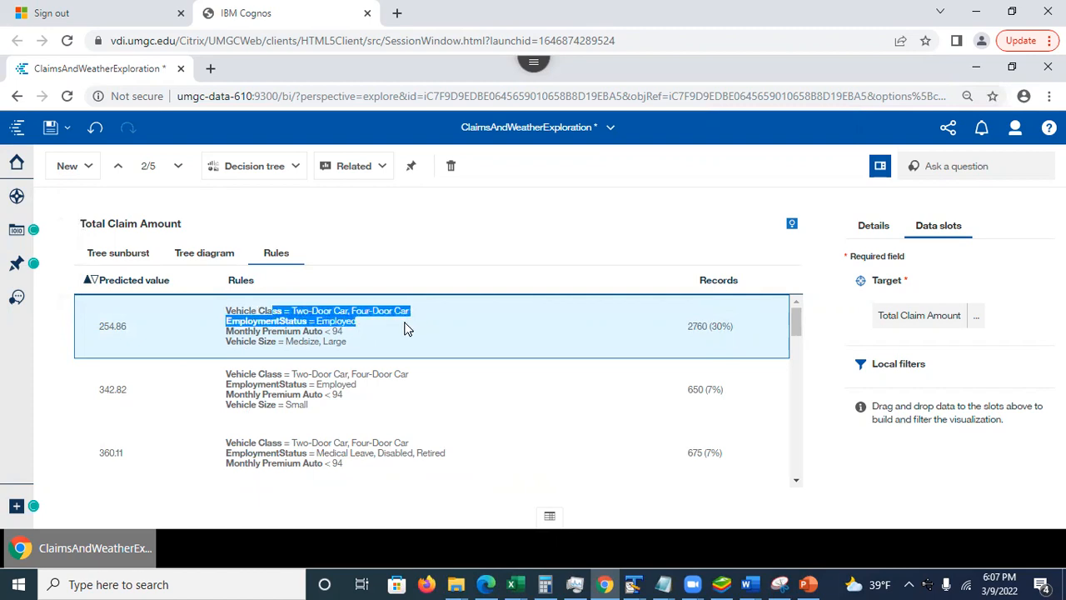
pyautogui.click(293, 316)
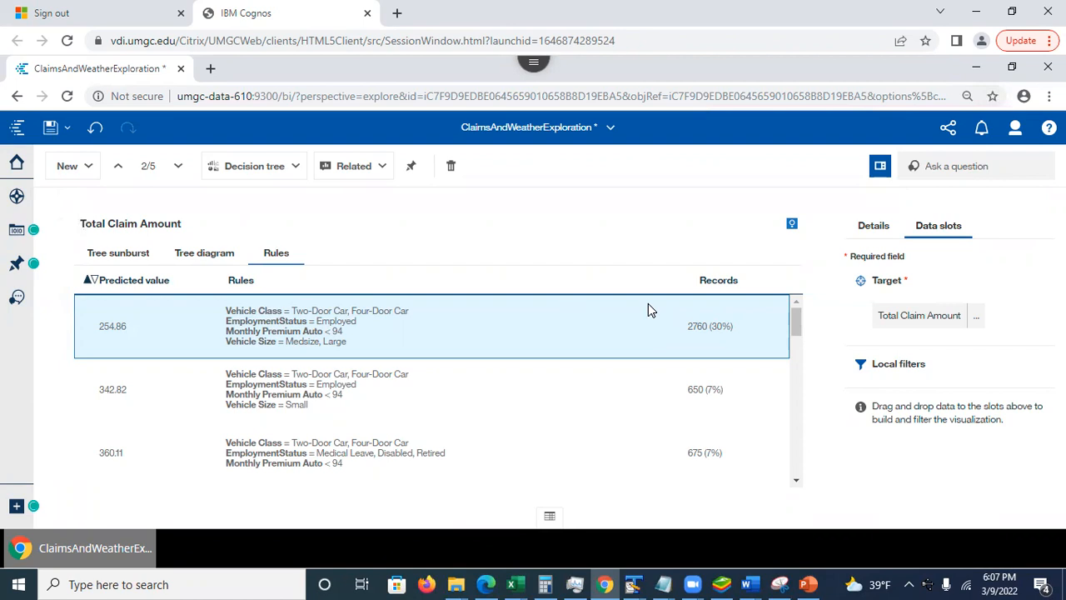
# Step: Exclude Claim Amount and State Code from the decision tree's drivers and save the exploration
pyautogui.click(977, 320)
pyautogui.click(956, 277)
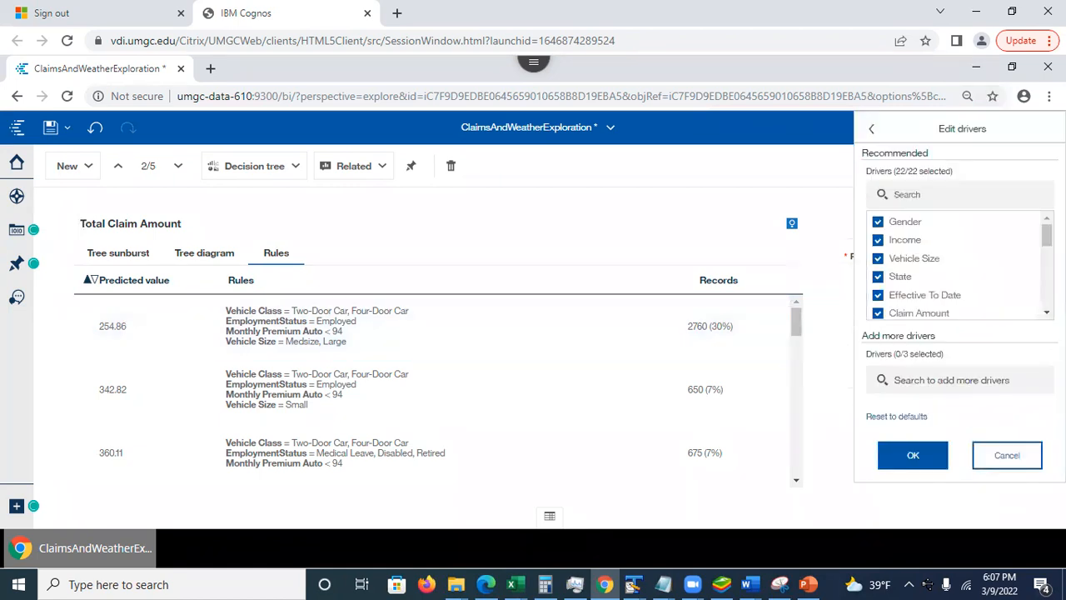
pyautogui.moveTo(1047, 236); pyautogui.dragTo(1047, 239)
pyautogui.click(878, 298)
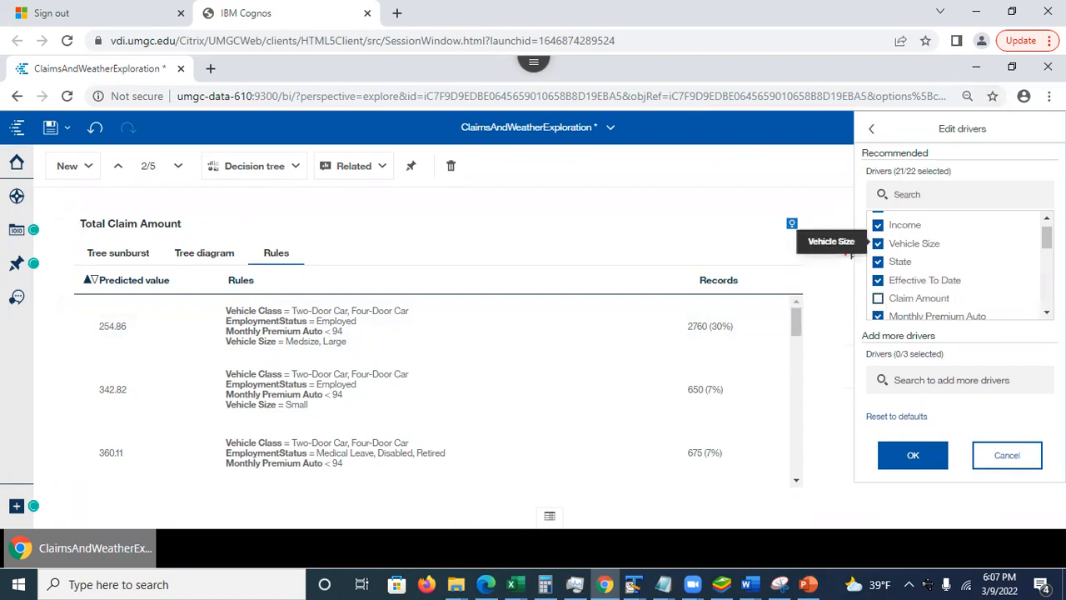
pyautogui.moveTo(1047, 239); pyautogui.dragTo(1048, 259)
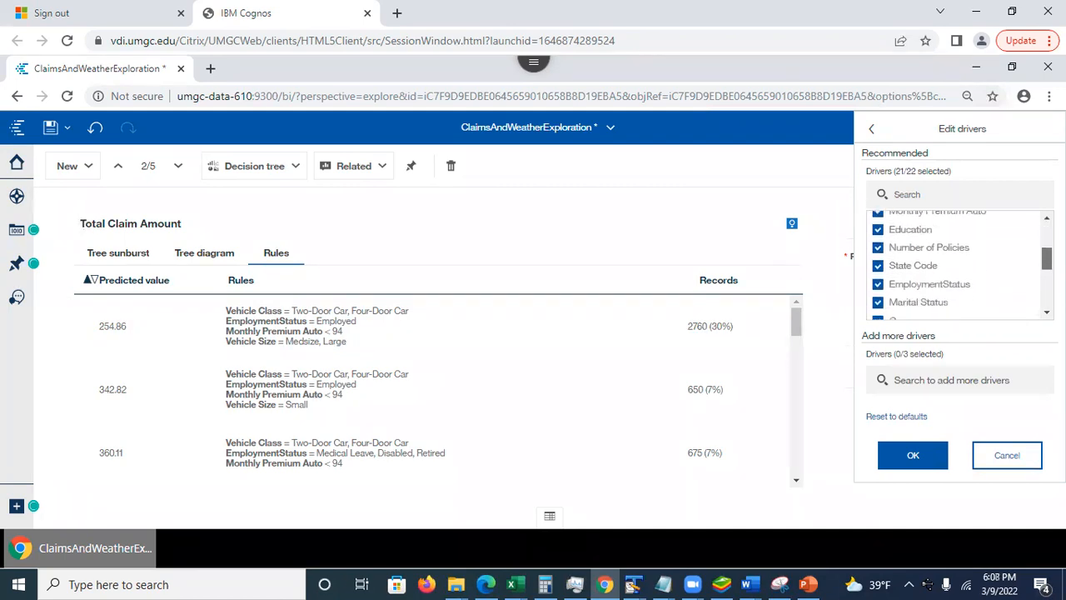
pyautogui.click(878, 266)
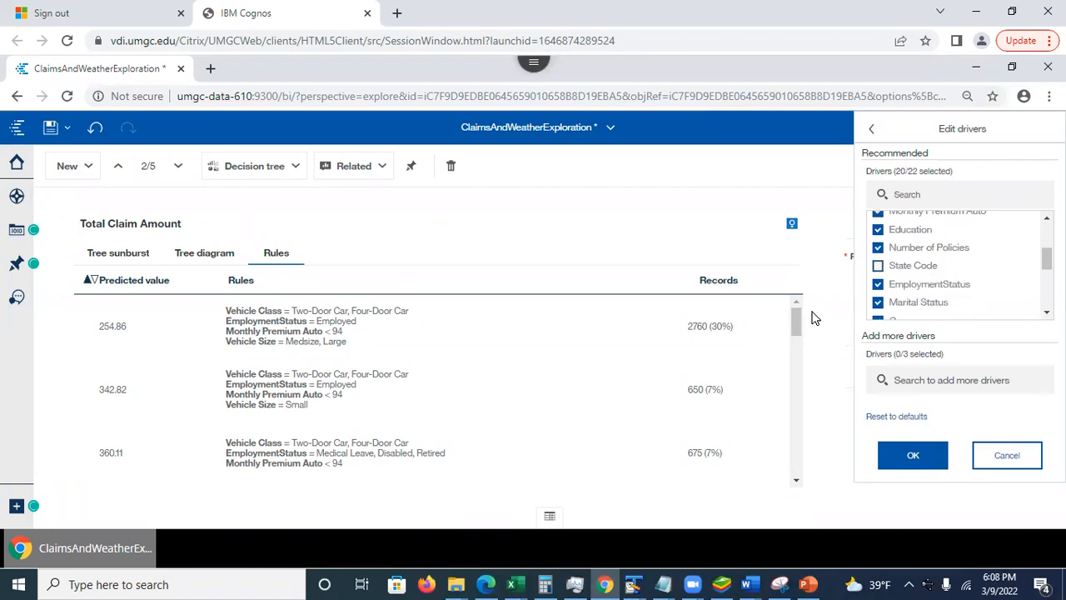
pyautogui.click(915, 466)
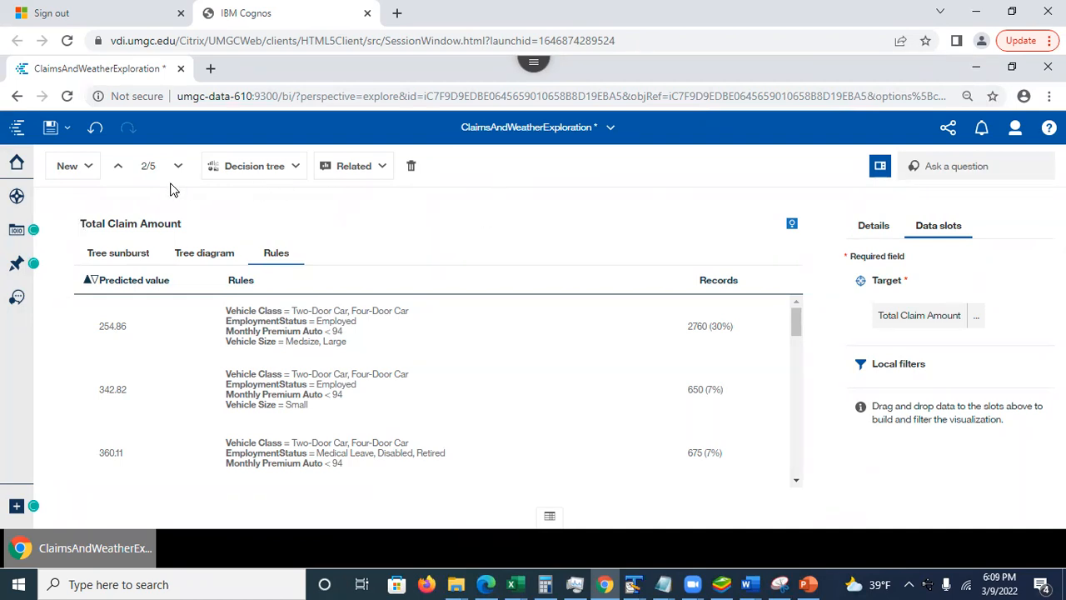
pyautogui.click(50, 128)
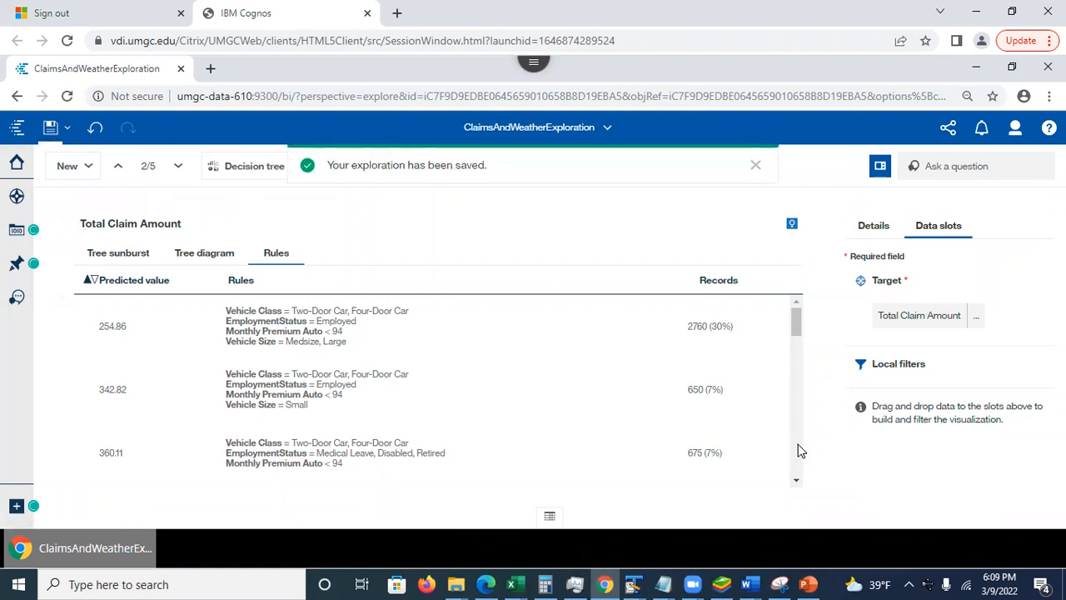
# Step: Switch to the PowerPoint presentation, review the Exploration Interface slide, and return to the Cognos exploration
pyautogui.click(810, 584)
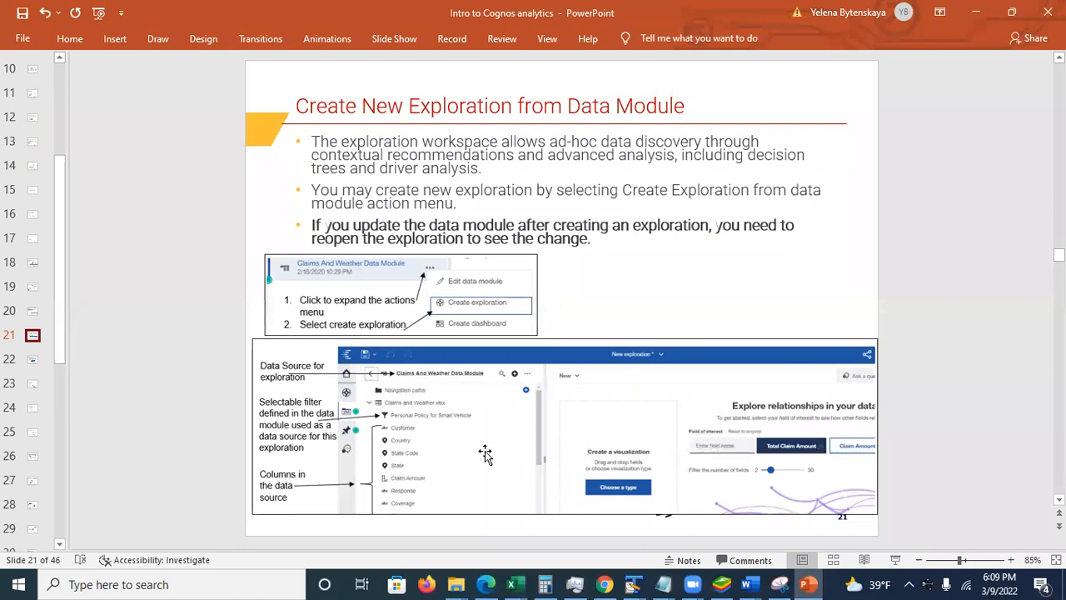
pyautogui.click(33, 362)
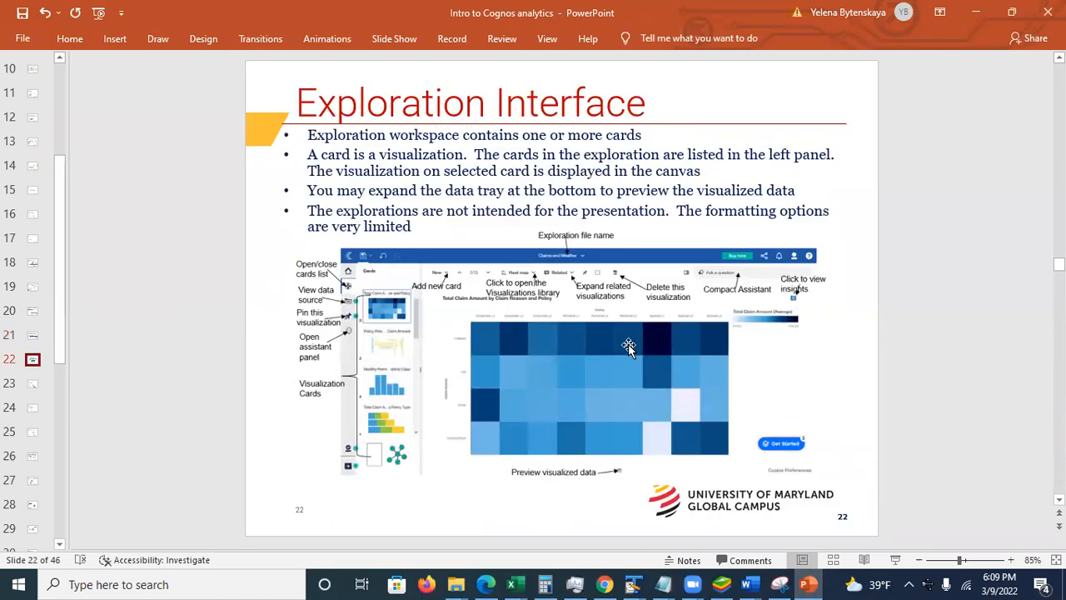
pyautogui.click(980, 14)
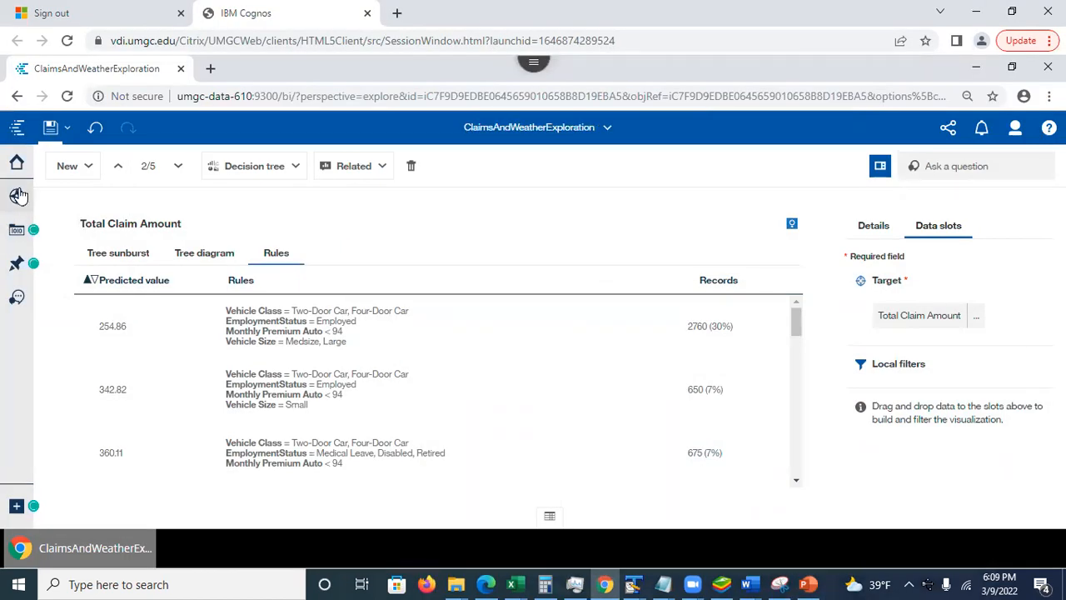
# Step: Open the first card, Total Claim Amount by EmploymentStatus, and hide the card list again
pyautogui.click(17, 196)
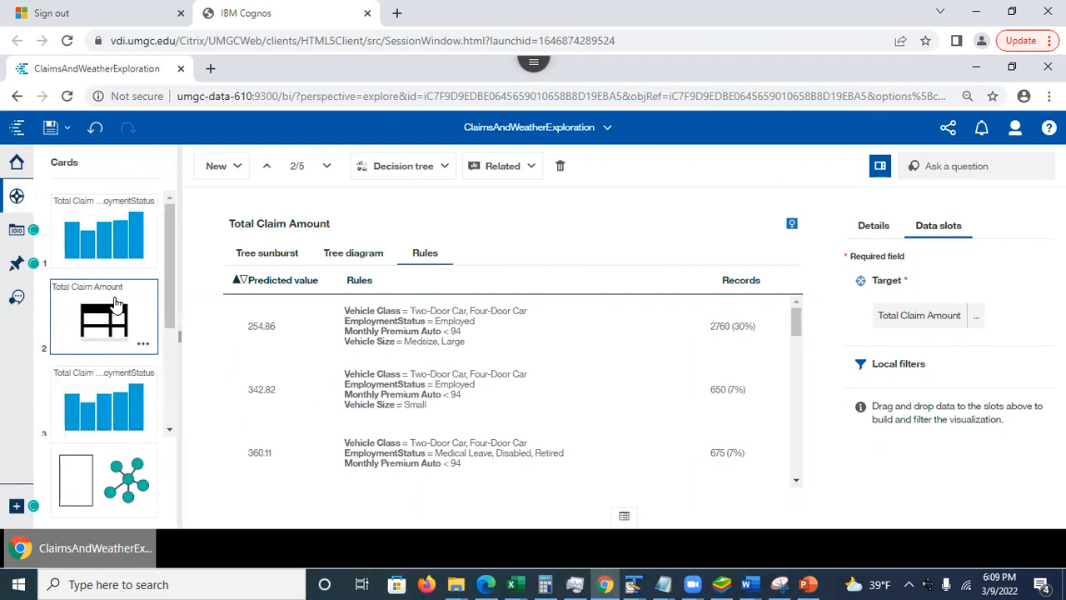
pyautogui.click(100, 241)
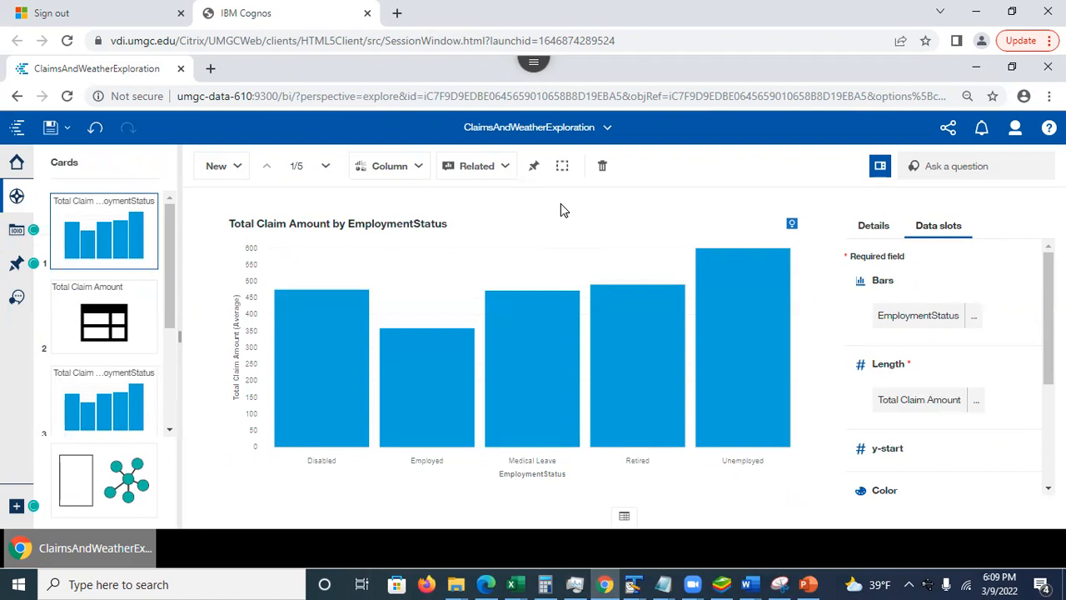
pyautogui.click(17, 200)
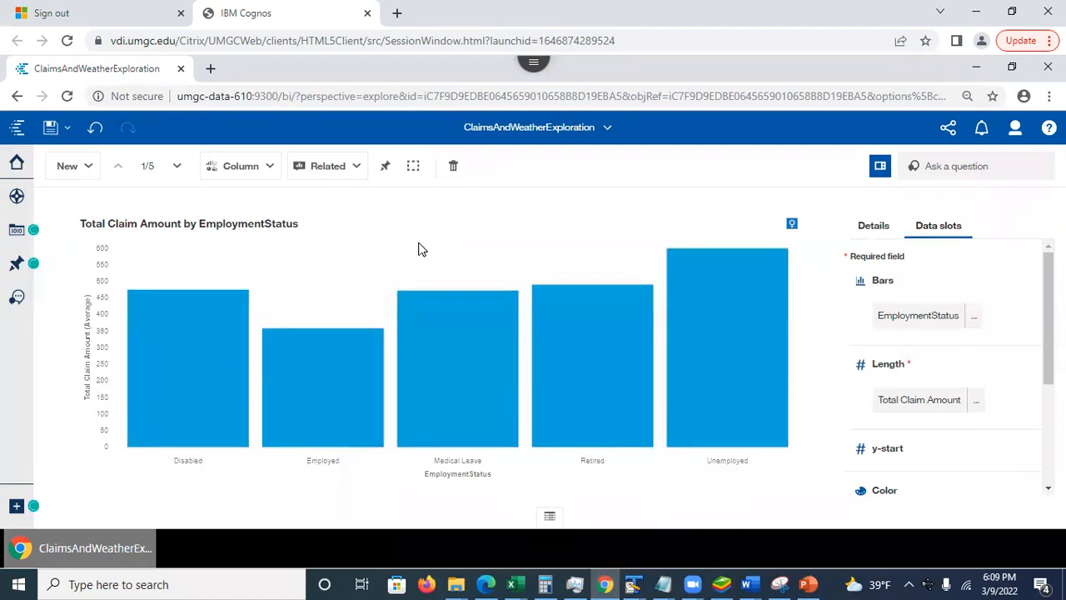
# Step: Add the related Total Claim Amount by Marital Status visualization as a card and browse the additional related visualizations
pyautogui.click(353, 175)
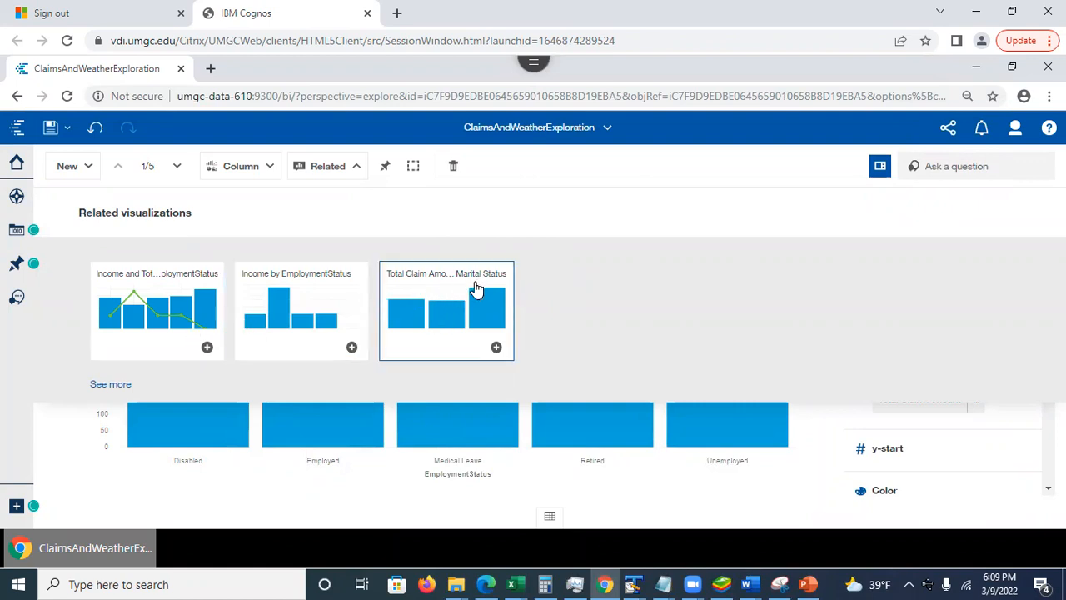
pyautogui.click(497, 348)
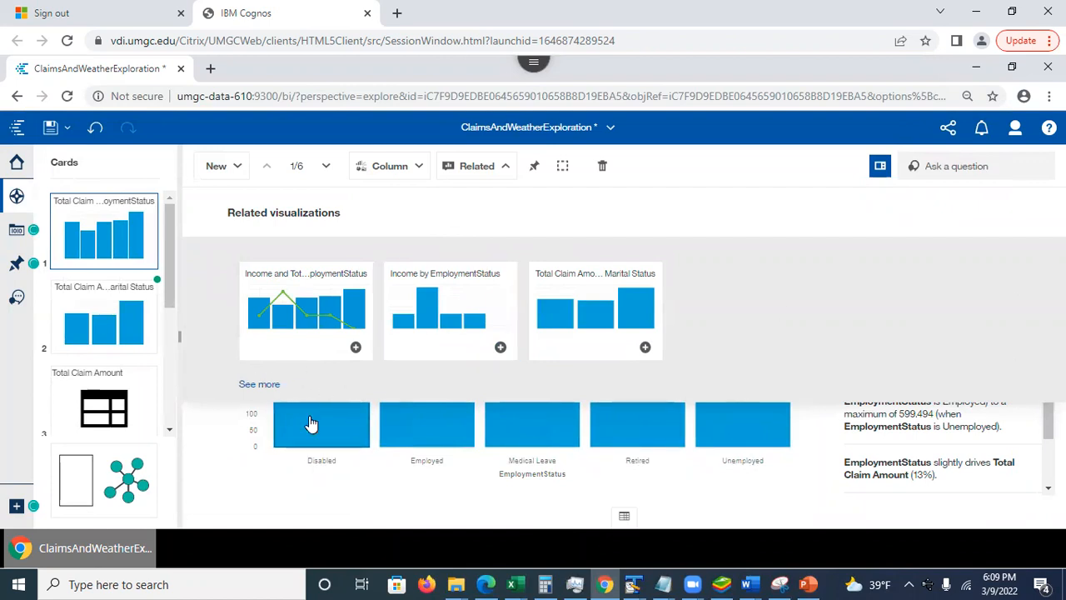
pyautogui.click(260, 384)
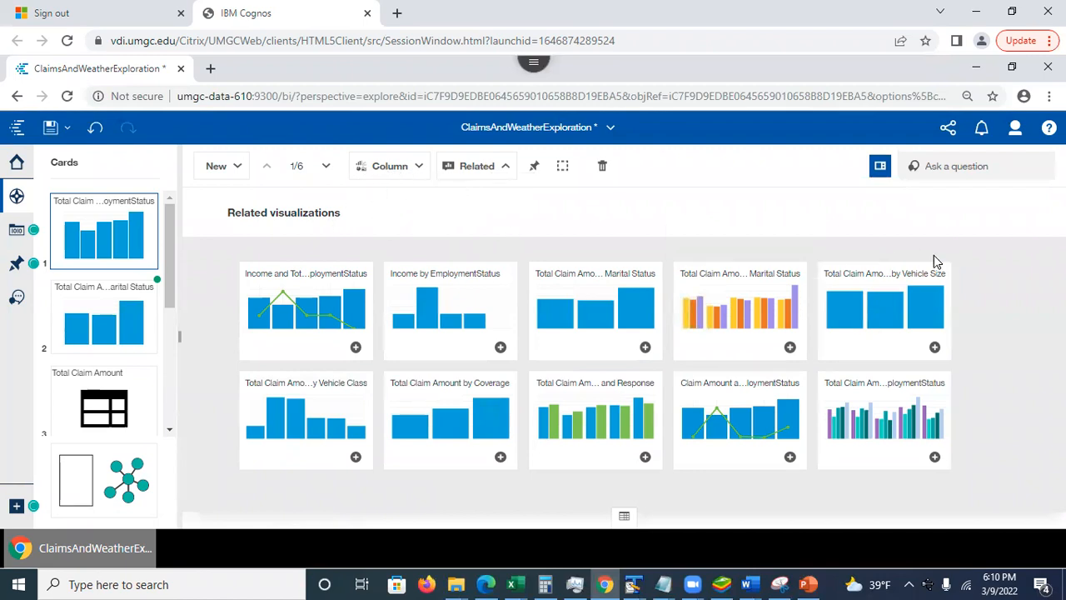
pyautogui.click(505, 183)
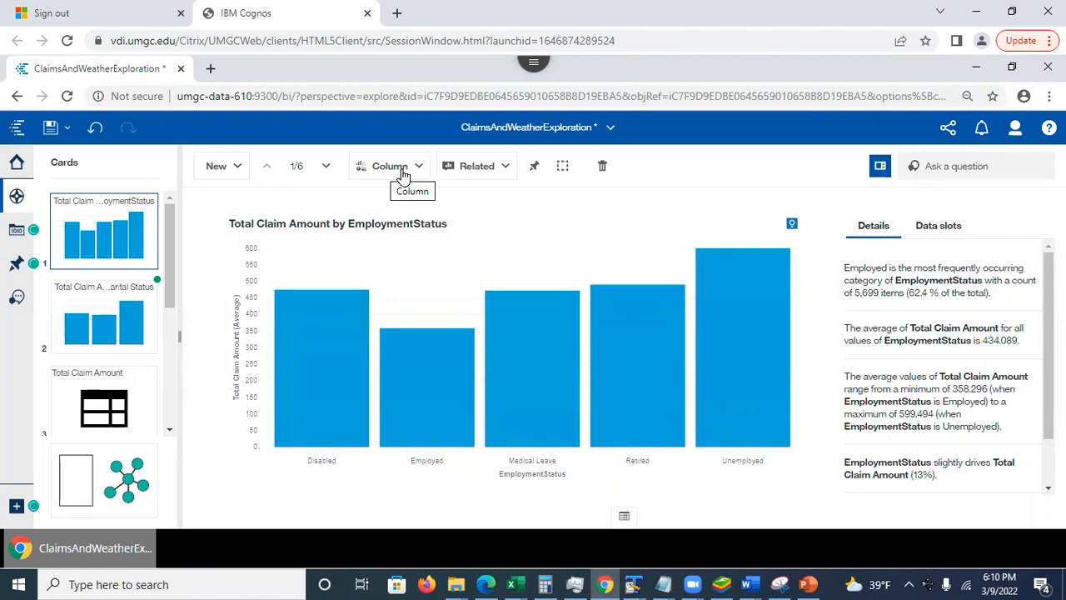
# Step: Try the Total Claim Amount by EmploymentStatus card as a bar chart, and undo the change
pyautogui.click(401, 171)
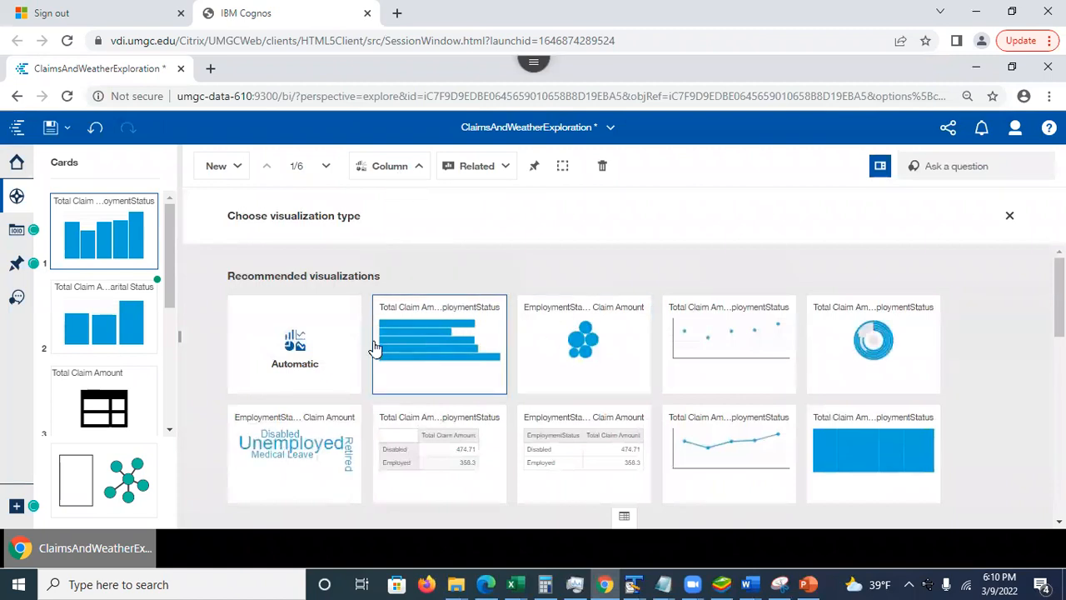
pyautogui.click(450, 340)
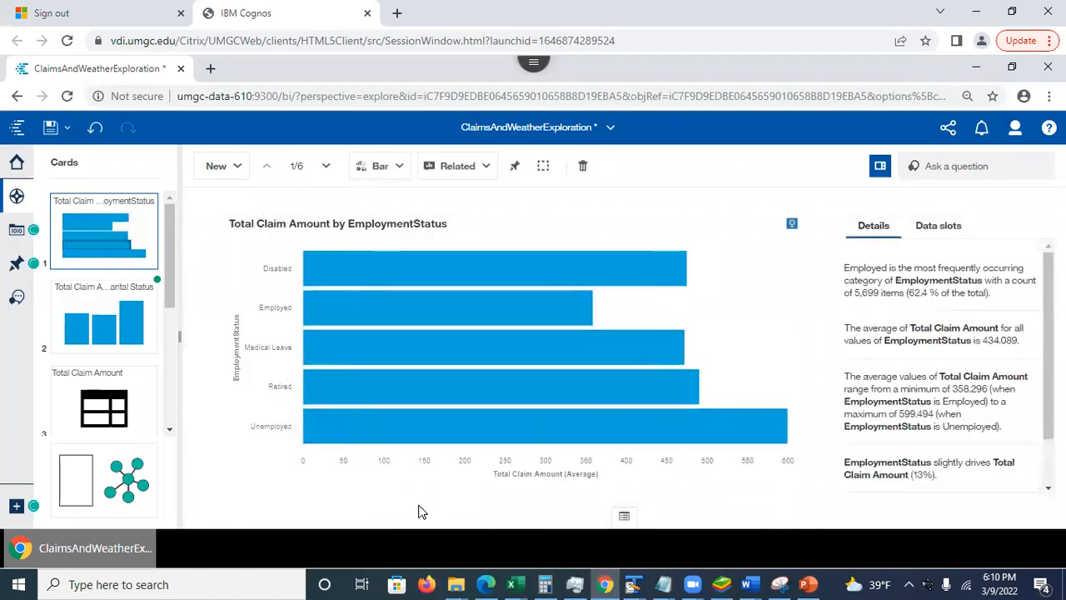
pyautogui.click(95, 129)
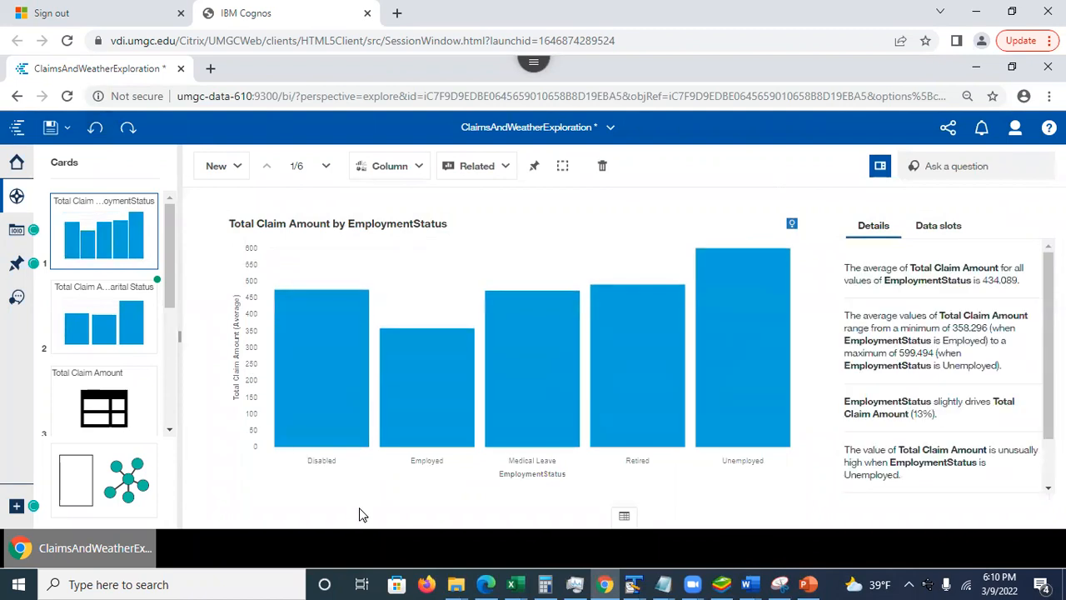
# Step: Save the exploration with the added Marital Status card
pyautogui.click(50, 128)
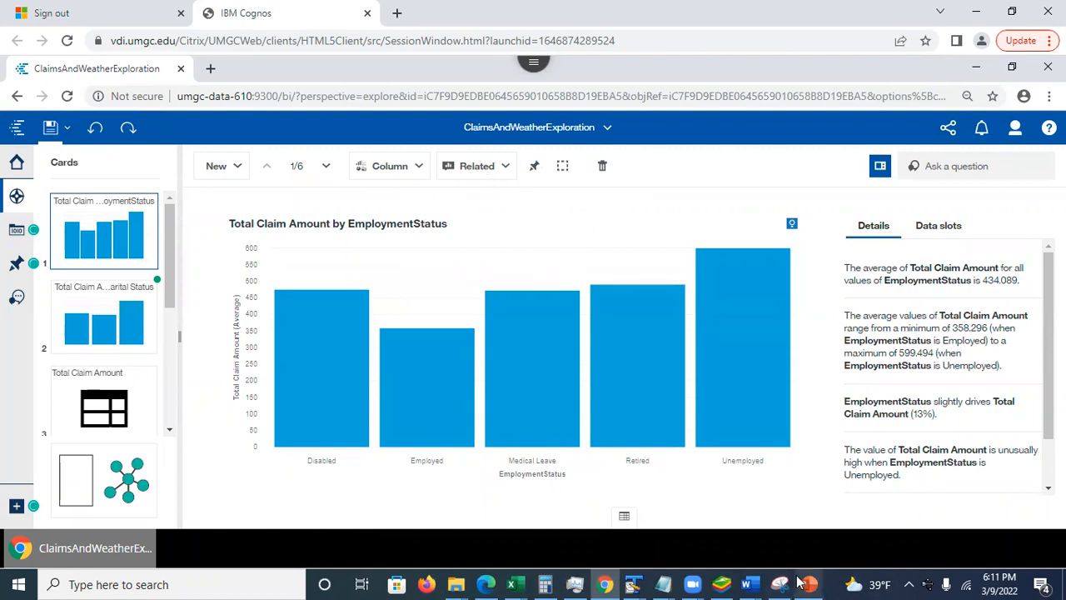
pyautogui.moveTo(807, 583)
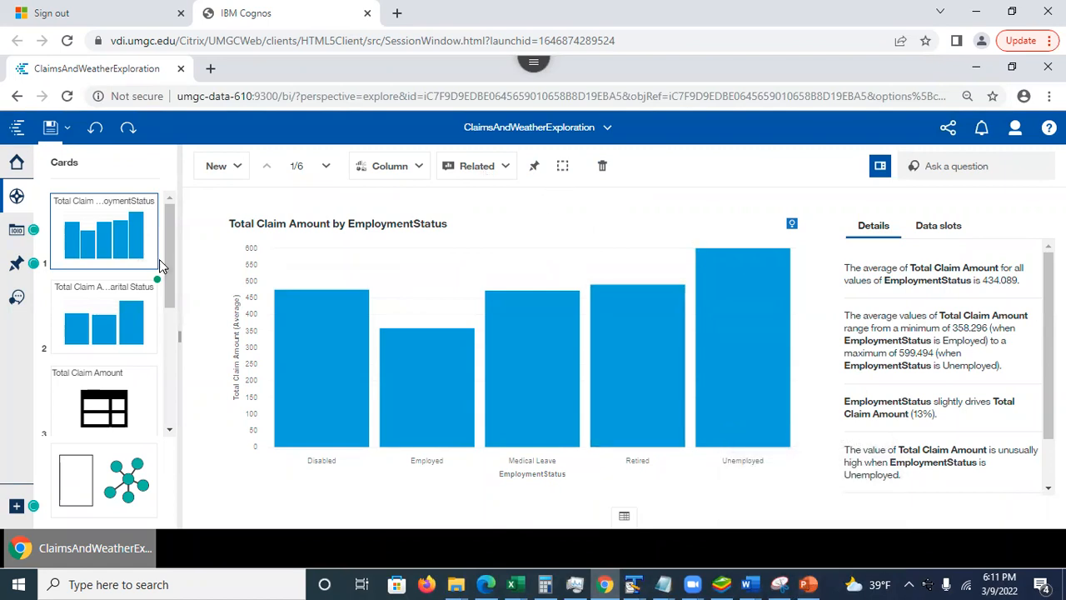
# Step: Switch to the Intro to Cognos analytics deck in PowerPoint and view the Adding Visualizations slide
pyautogui.click(973, 166)
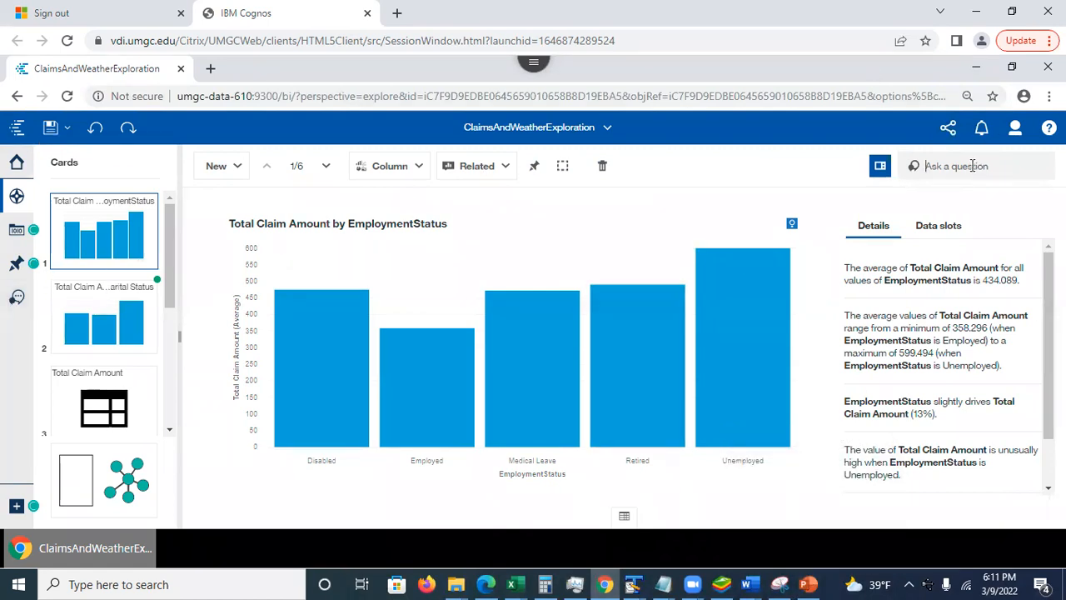
pyautogui.click(684, 185)
pyautogui.moveTo(791, 584)
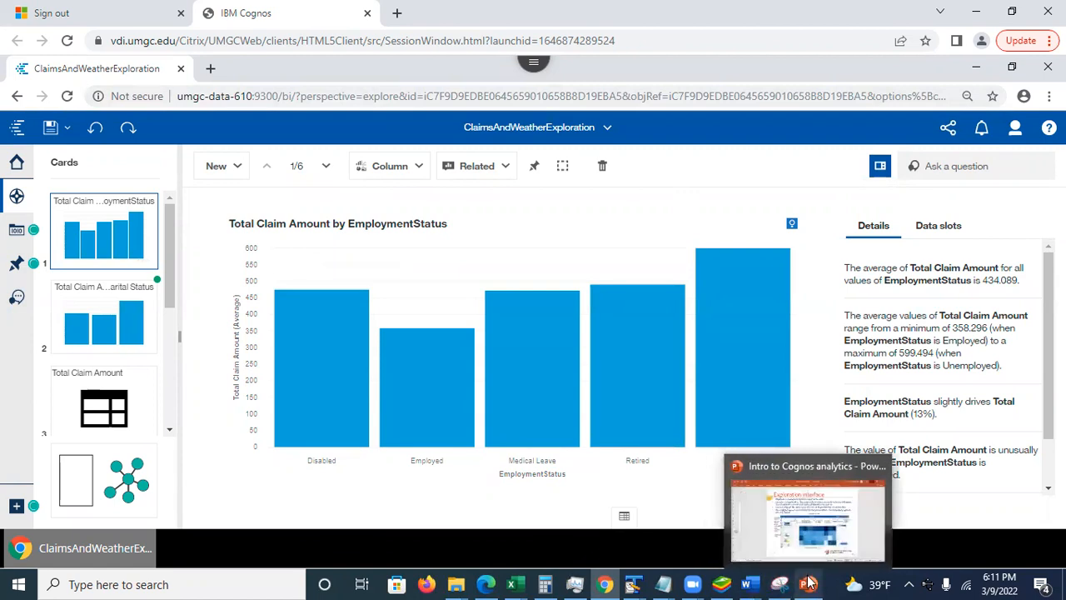
pyautogui.click(808, 583)
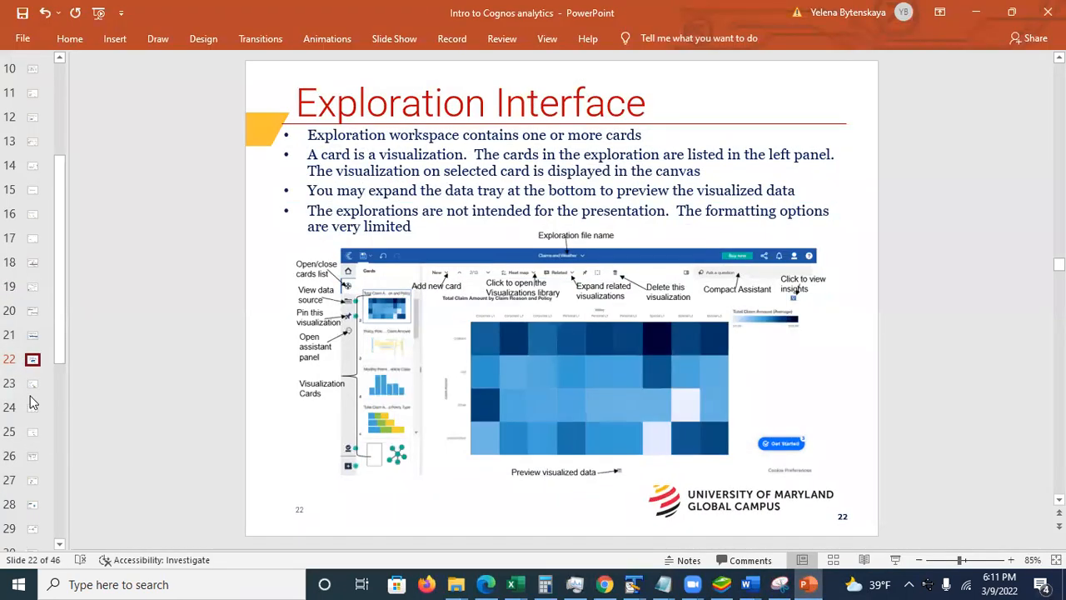
pyautogui.click(30, 377)
pyautogui.click(34, 390)
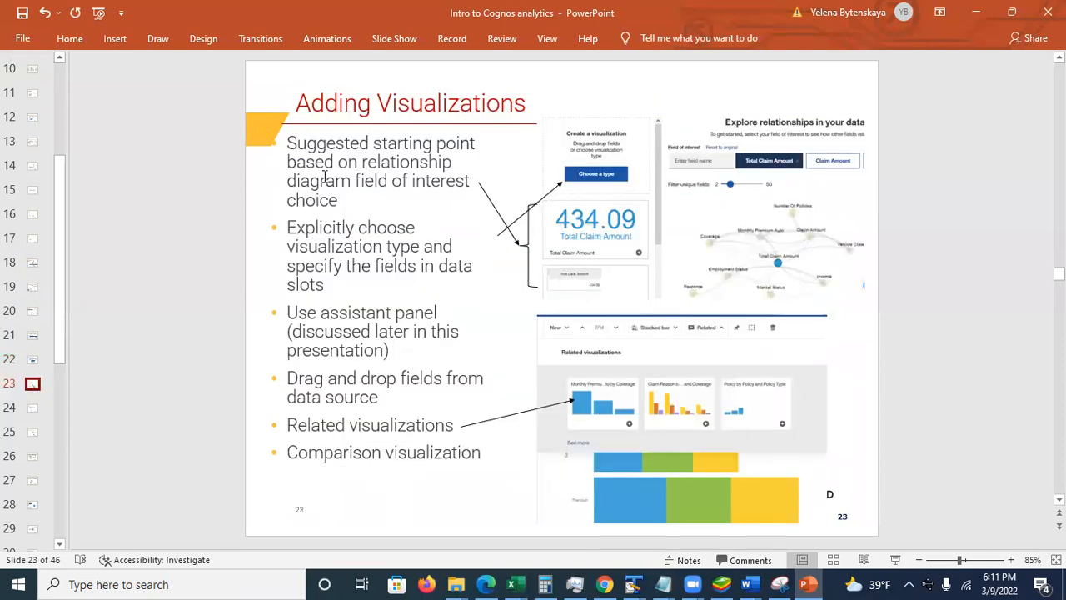
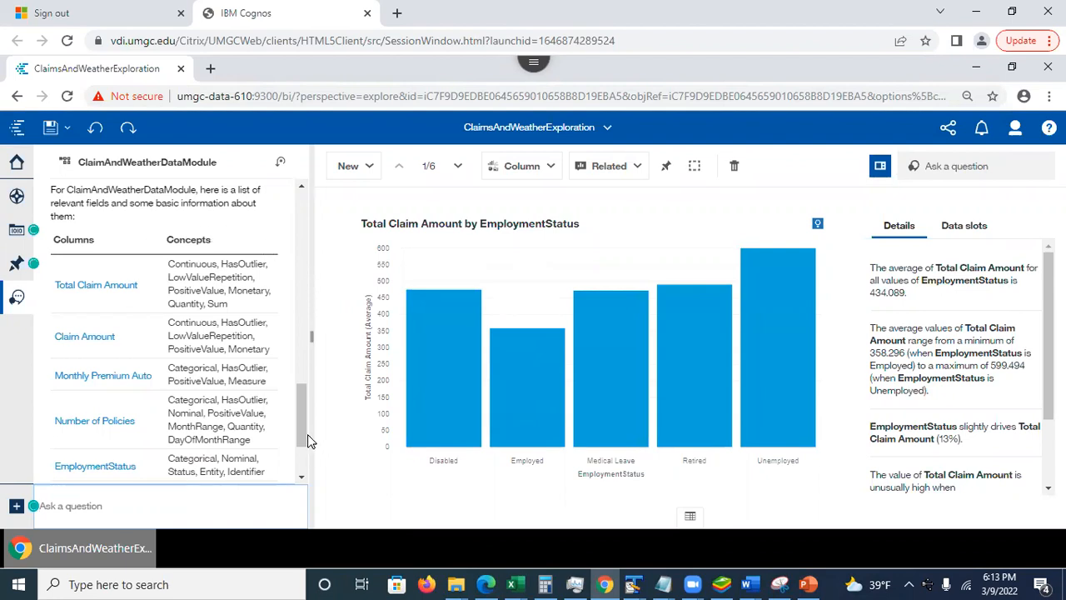
# Step: Look back through the assistant conversation, review the PowerPoint slides from Using Assistant to View Column Details to Navigation Path, and return to the exploration
pyautogui.moveTo(300, 409); pyautogui.dragTo(298, 237)
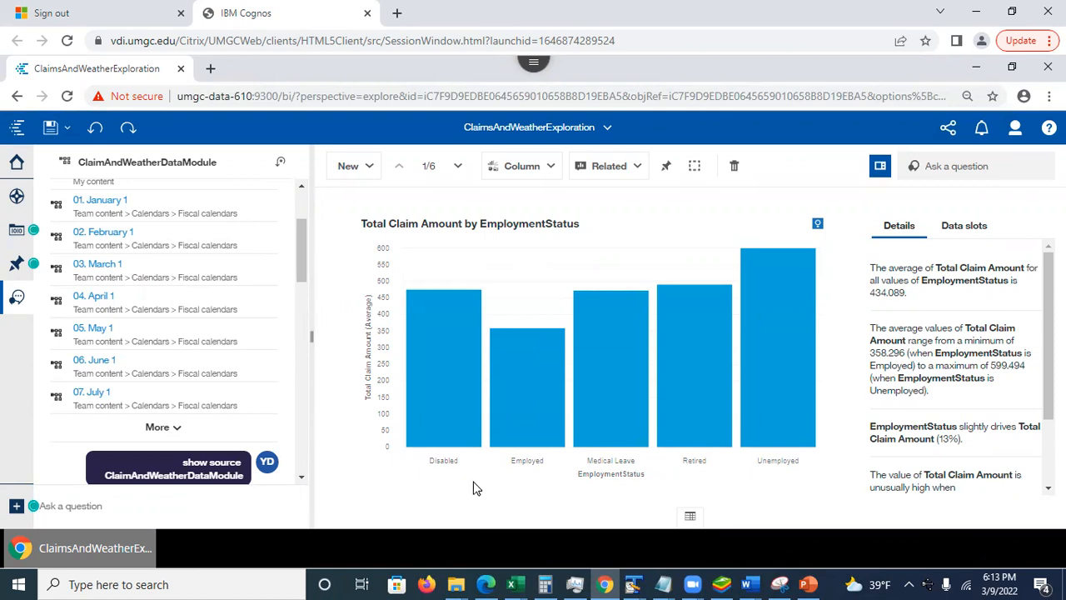
pyautogui.click(808, 584)
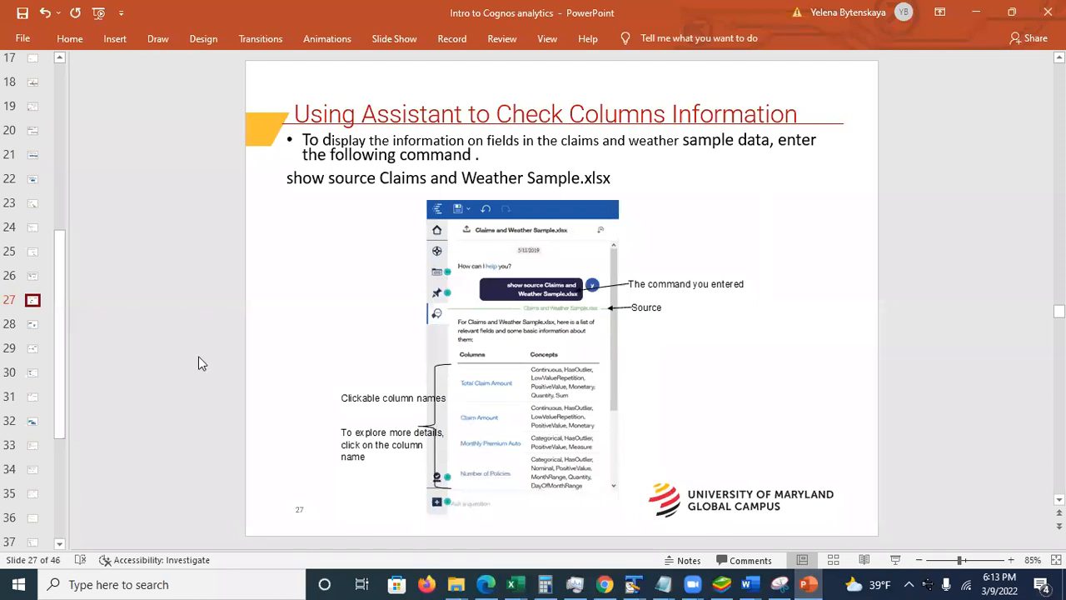
pyautogui.click(32, 324)
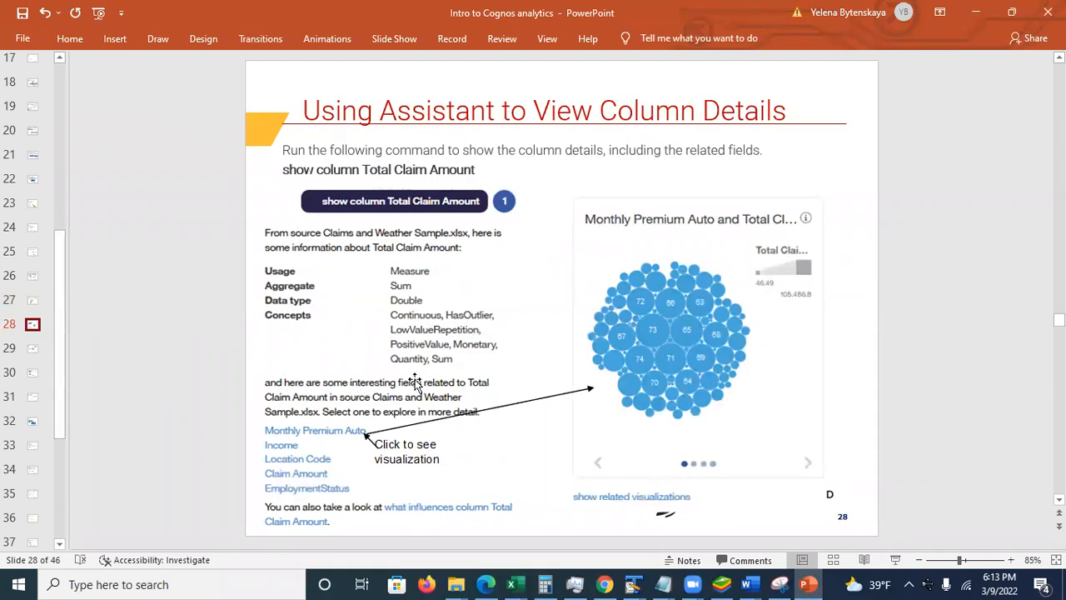
pyautogui.click(34, 352)
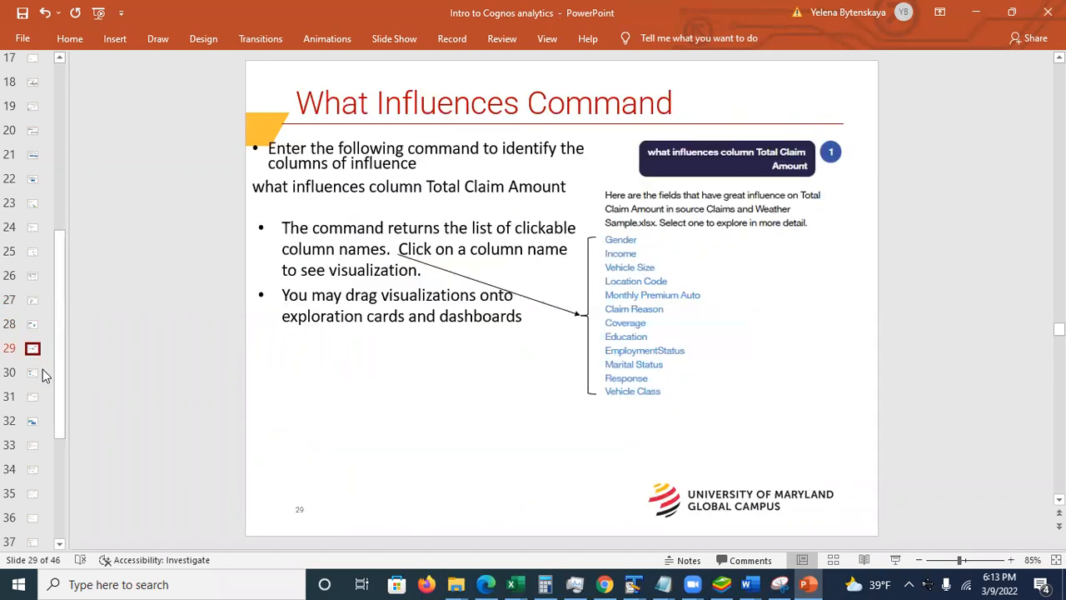
pyautogui.click(36, 373)
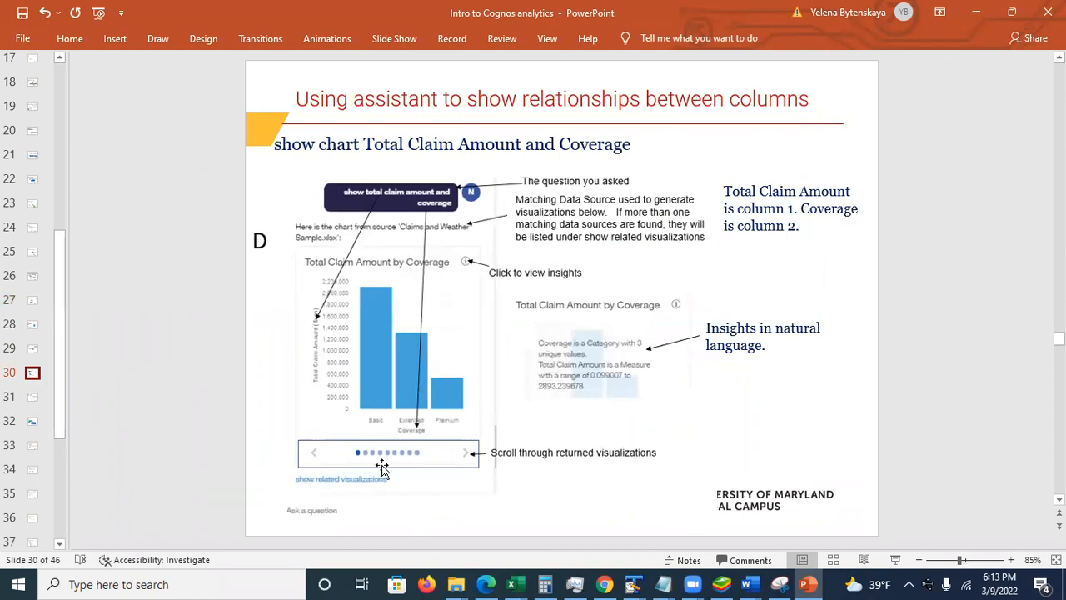
pyautogui.click(32, 401)
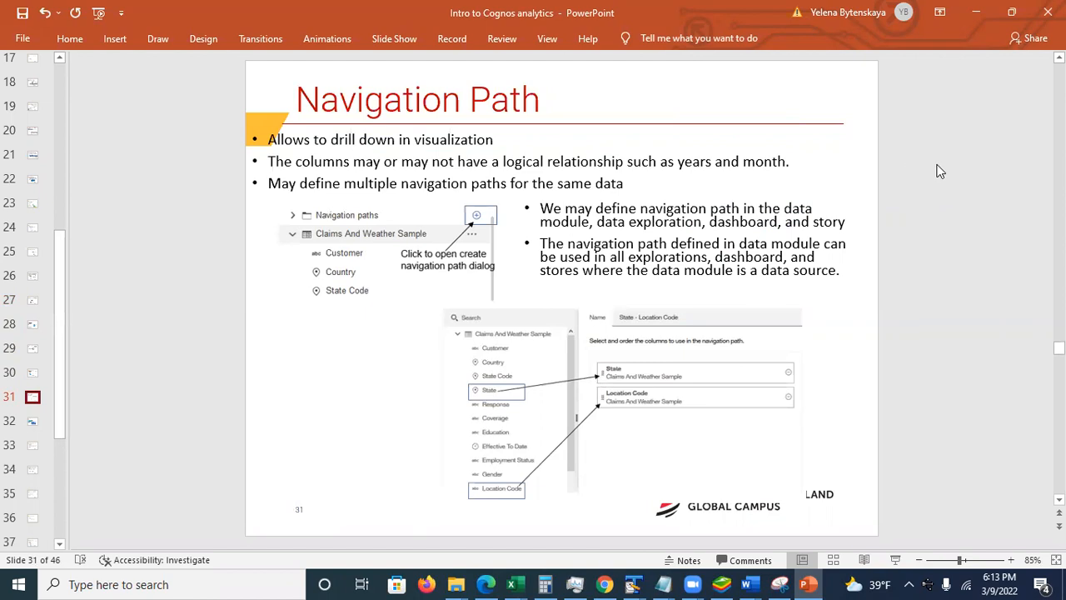
pyautogui.click(981, 22)
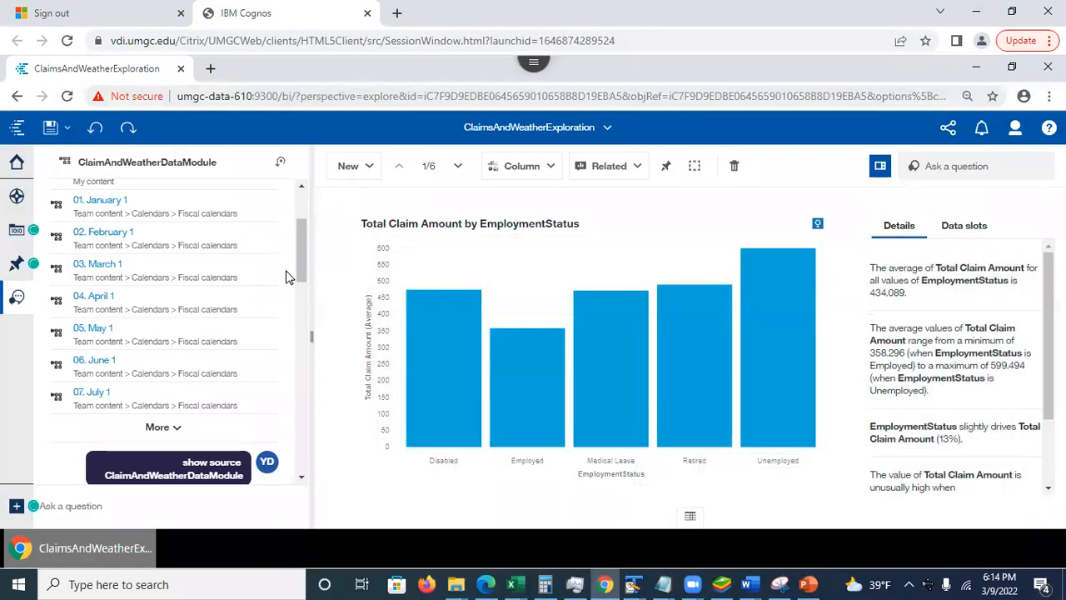
# Step: Start a new navigation path from the exploration's data source and add the State column as its first level
pyautogui.click(16, 233)
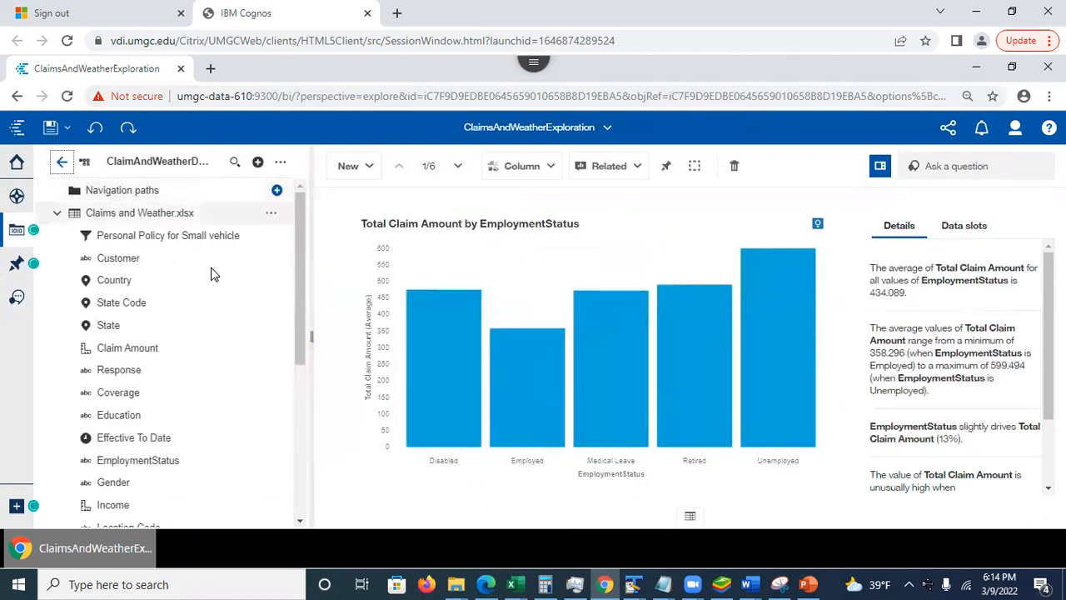
pyautogui.click(275, 192)
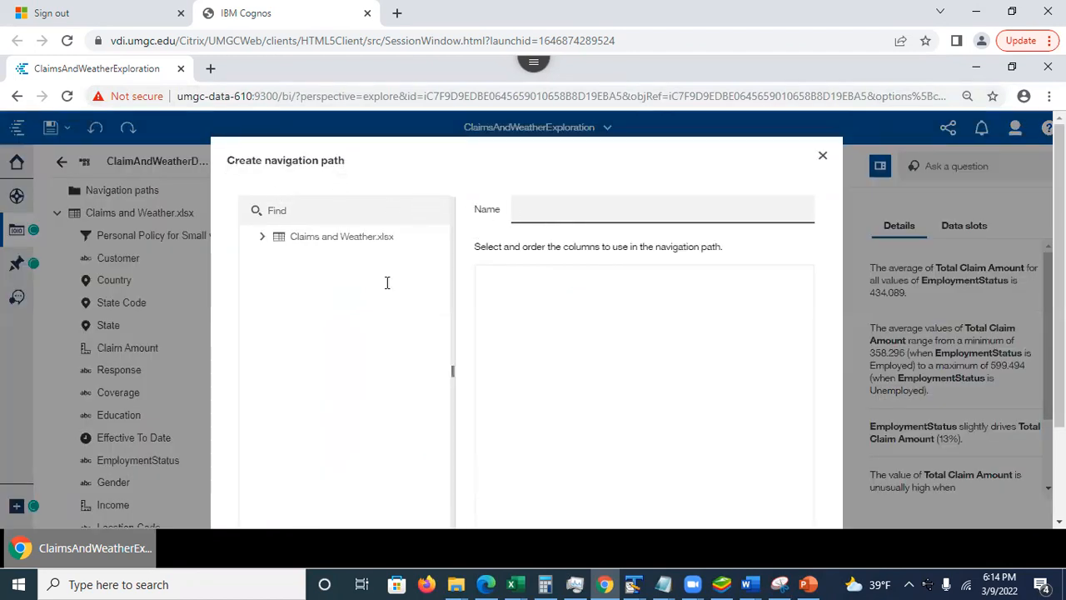
pyautogui.click(262, 239)
pyautogui.moveTo(448, 312); pyautogui.dragTo(456, 464)
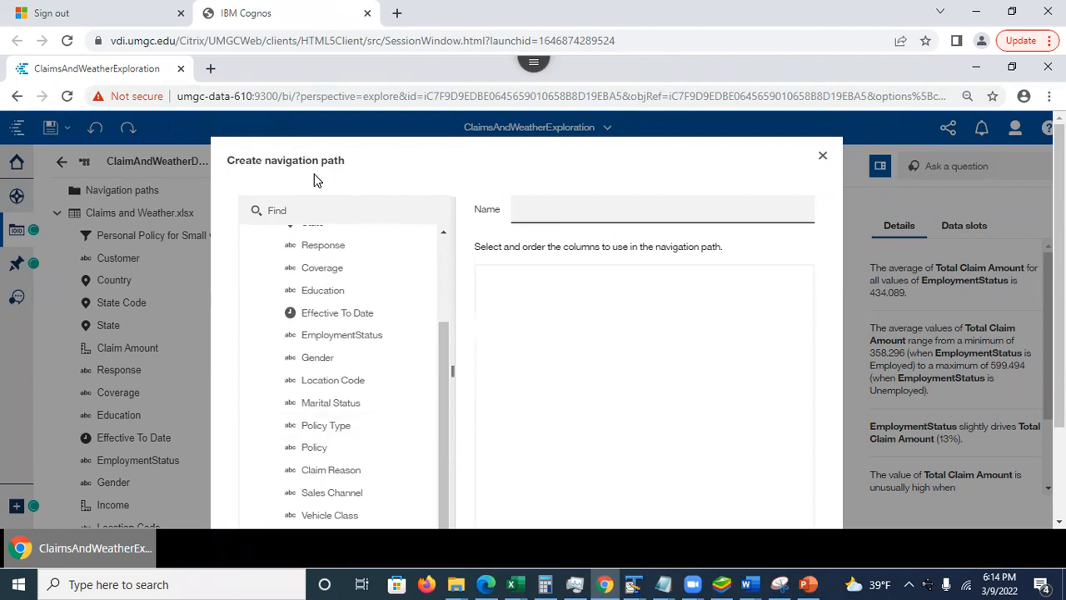
pyautogui.click(312, 218)
pyautogui.write('state')
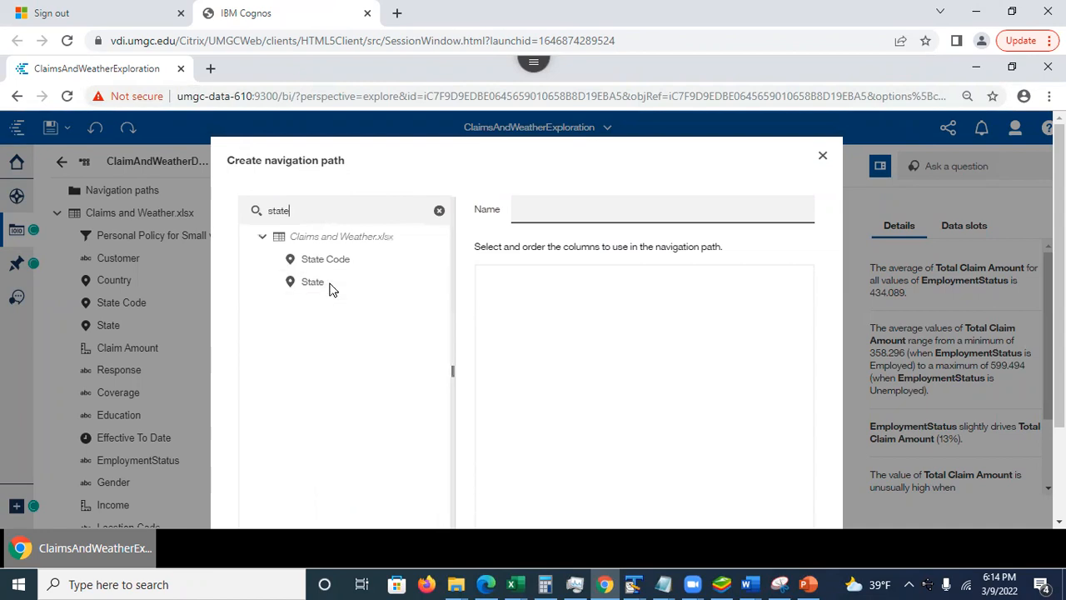
pyautogui.moveTo(314, 286); pyautogui.dragTo(540, 206)
pyautogui.moveTo(312, 286); pyautogui.dragTo(486, 282)
pyautogui.moveTo(290, 286); pyautogui.dragTo(492, 295)
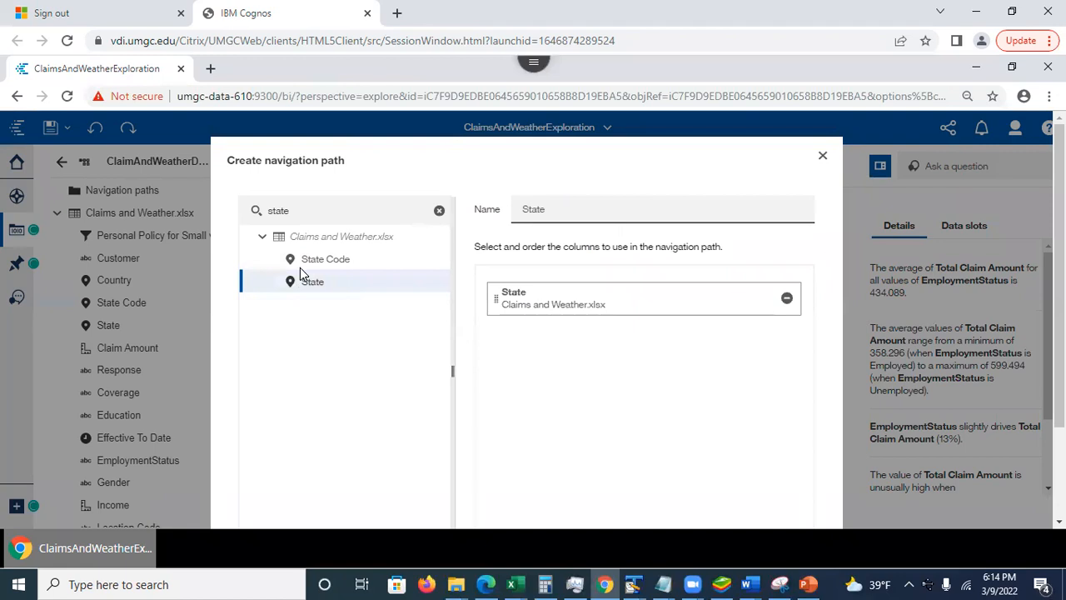
# Step: Add Location Code below State, create the navigation path with its default name, and expand it in the data source
pyautogui.doubleClick(265, 211)
pyautogui.write('loca')
pyautogui.moveTo(323, 265); pyautogui.dragTo(487, 333)
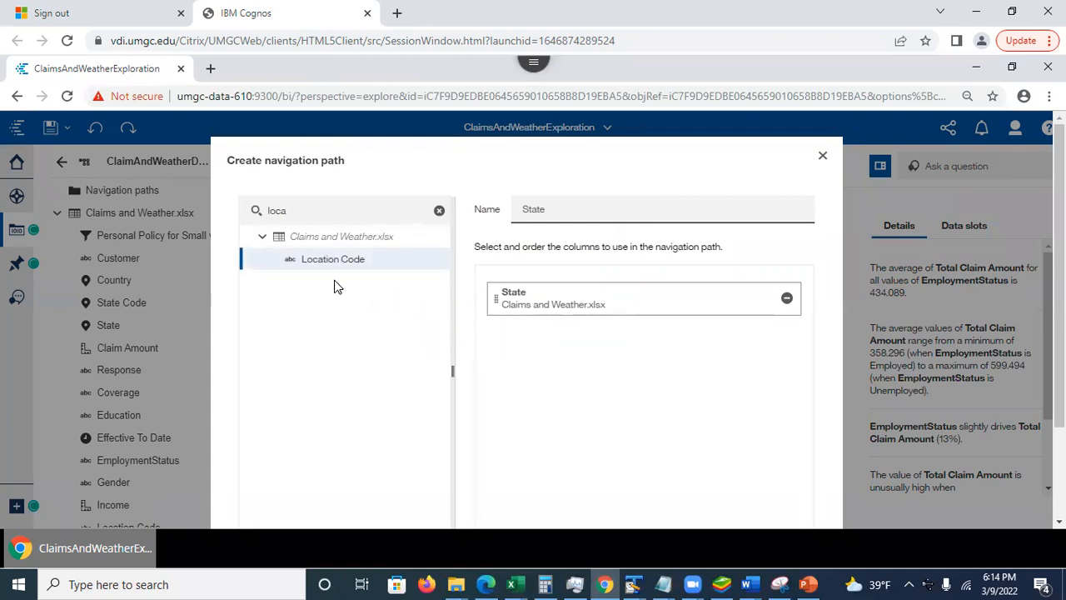
pyautogui.moveTo(297, 254); pyautogui.dragTo(493, 329)
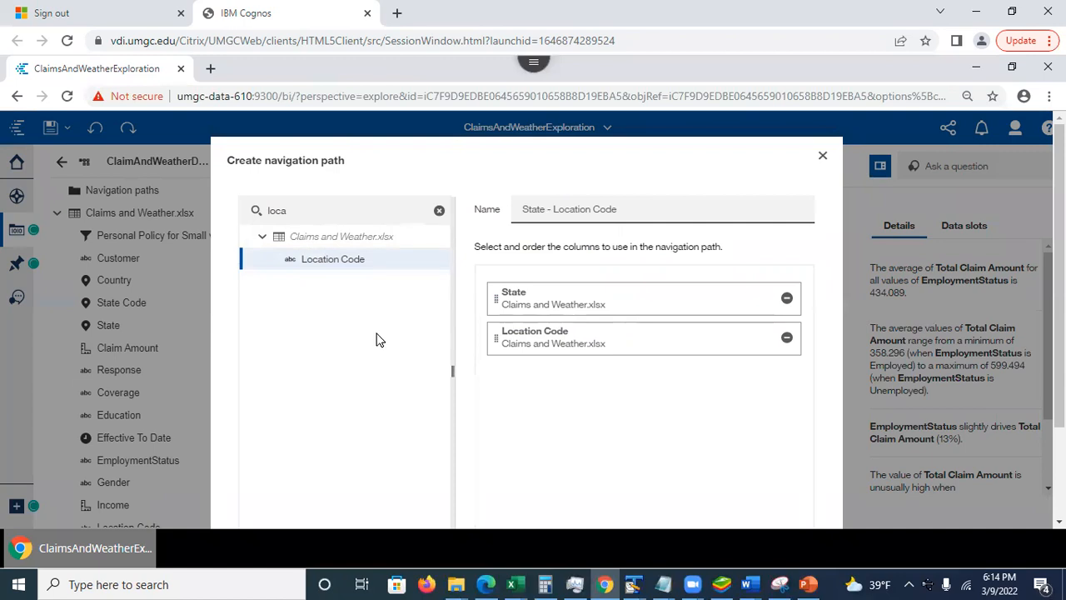
pyautogui.click(544, 206)
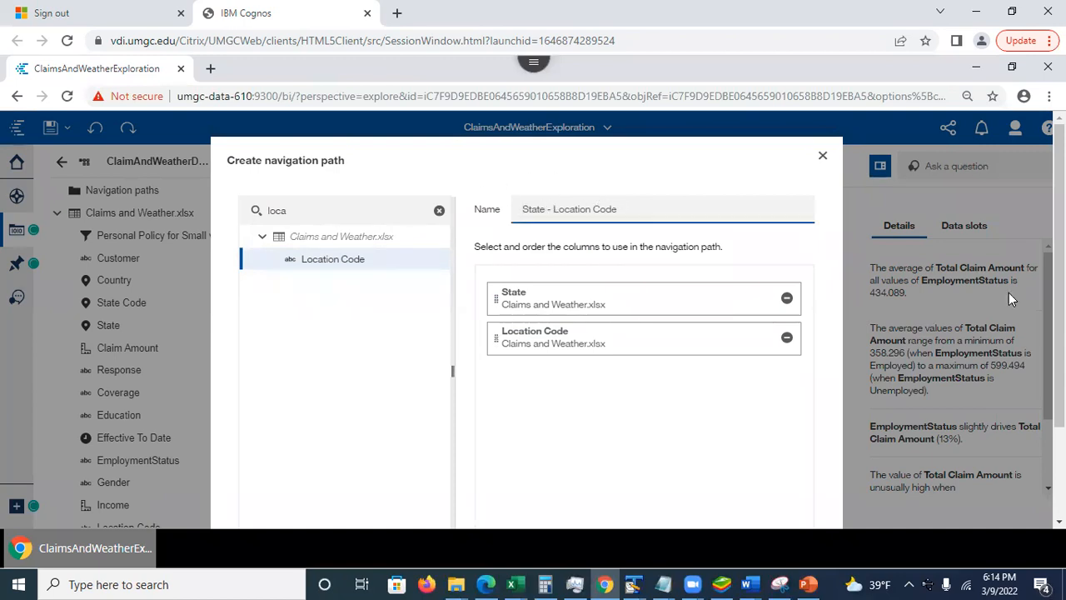
pyautogui.scroll(-2, 627, 456)
pyautogui.click(681, 478)
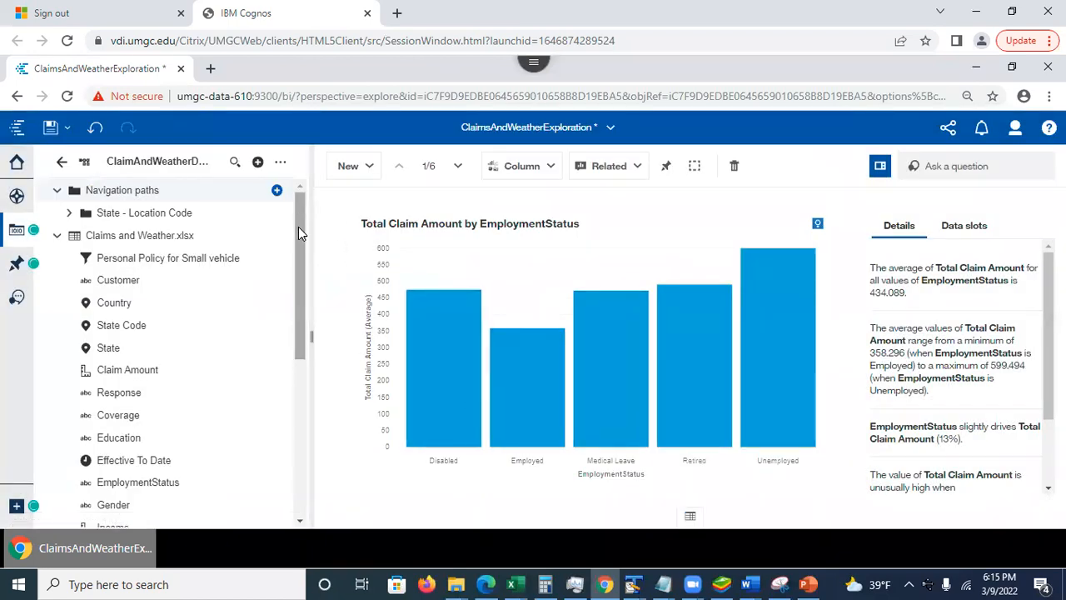
pyautogui.click(69, 214)
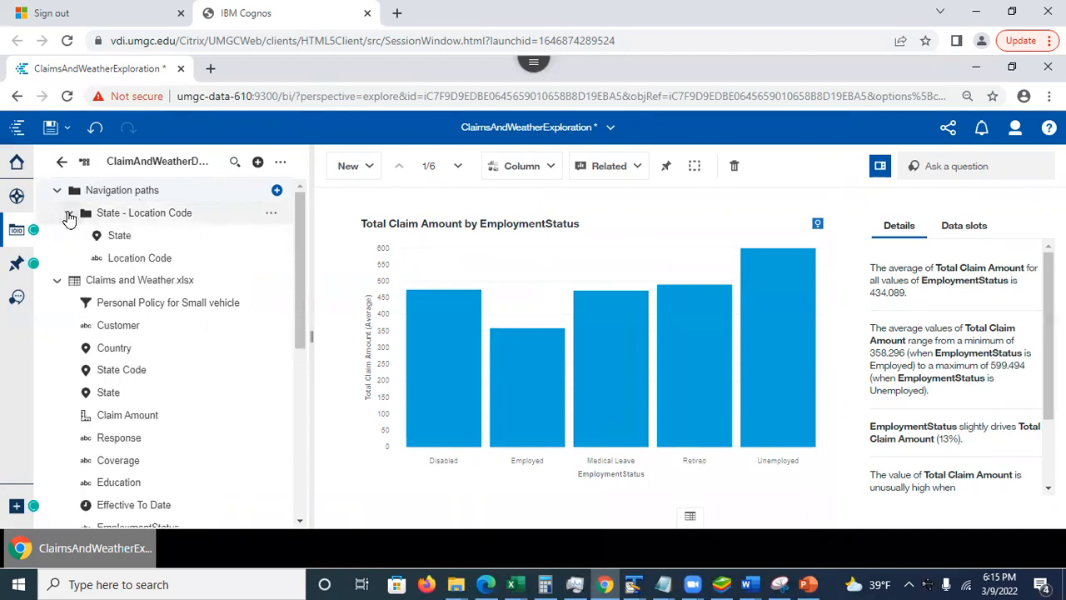
# Step: Switch to PowerPoint to view the Drill down example slide, then return to the exploration
pyautogui.click(808, 585)
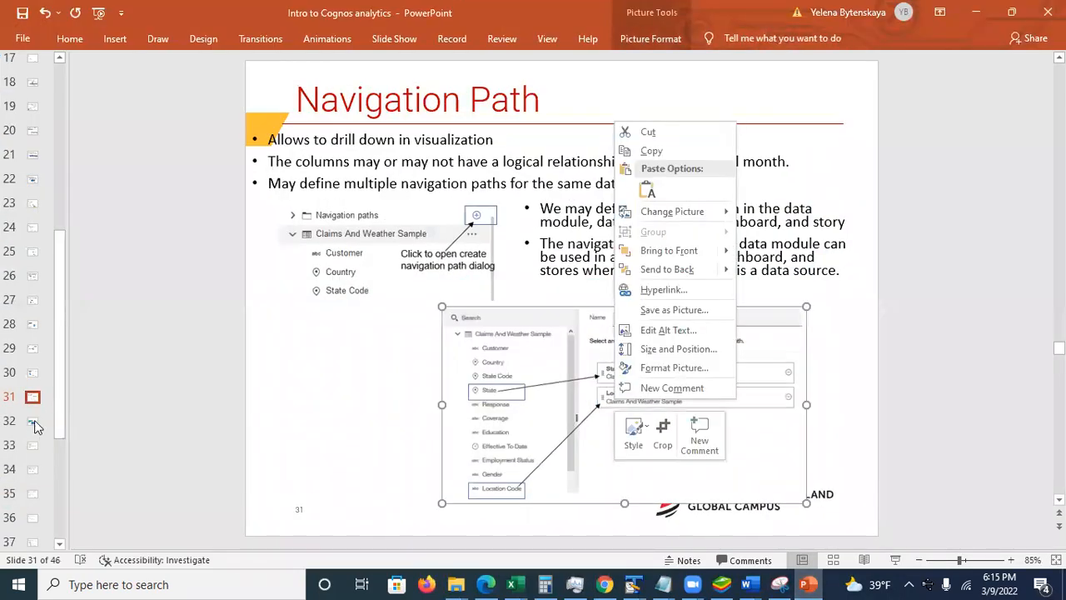
pyautogui.click(36, 425)
pyautogui.click(34, 427)
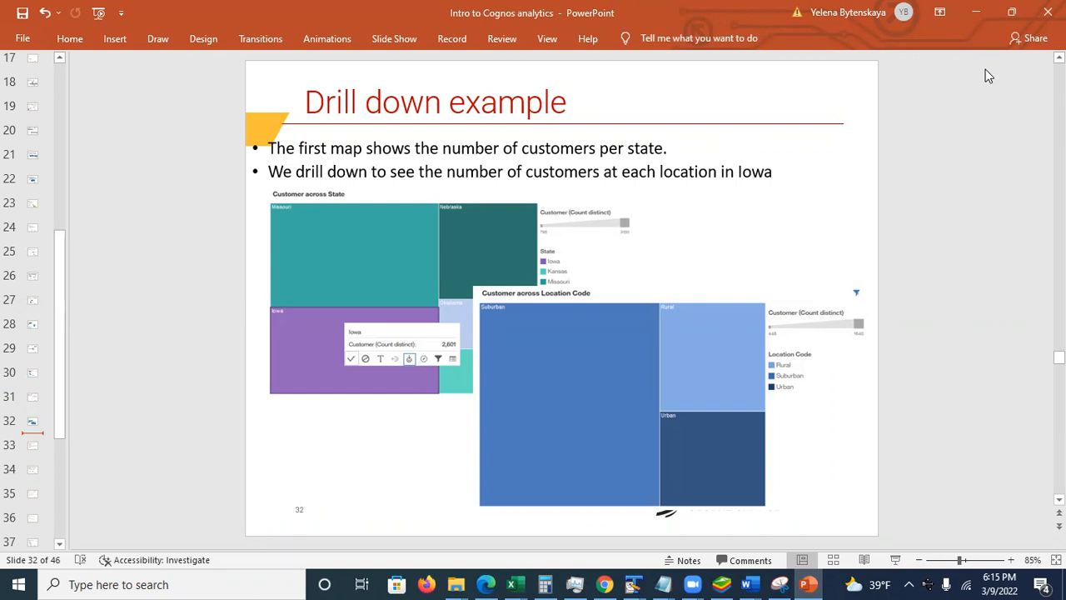
pyautogui.click(976, 12)
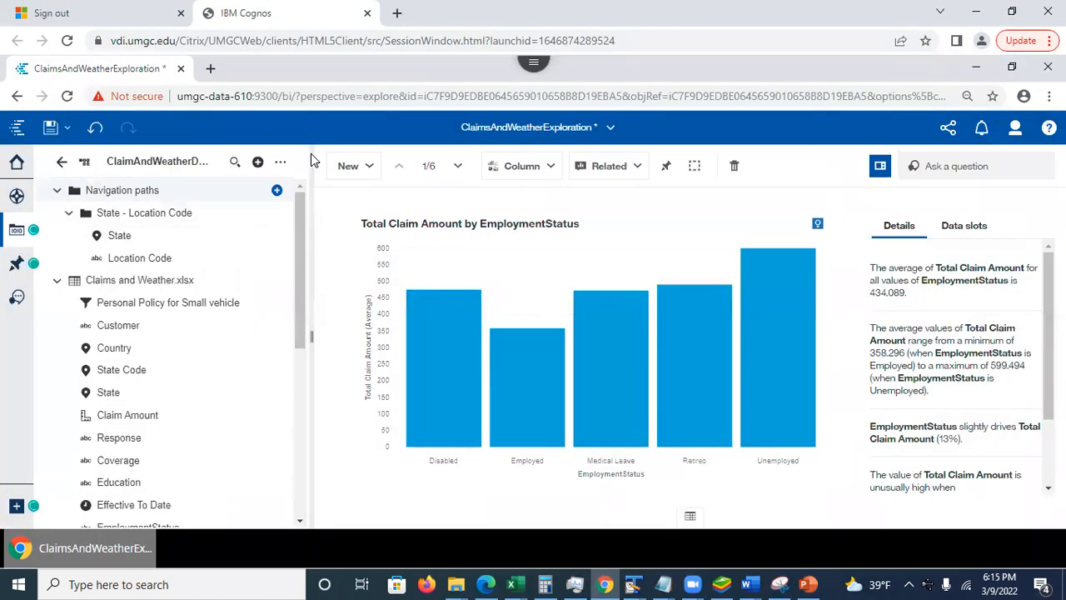
# Step: Add a new single card to the exploration with the Tree map visualization type
pyautogui.click(349, 168)
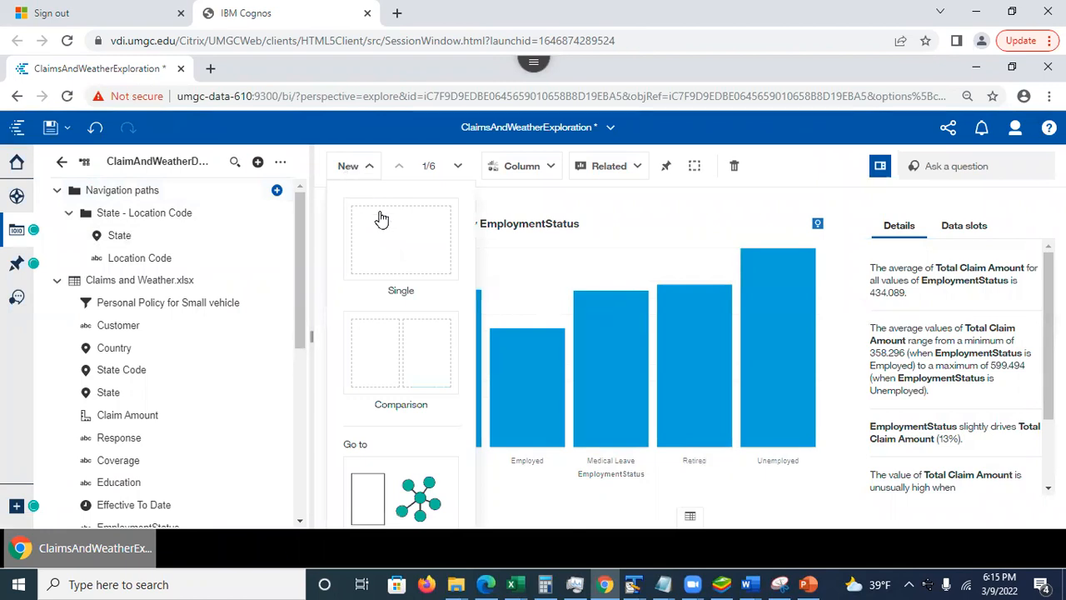
pyautogui.click(391, 239)
pyautogui.click(588, 388)
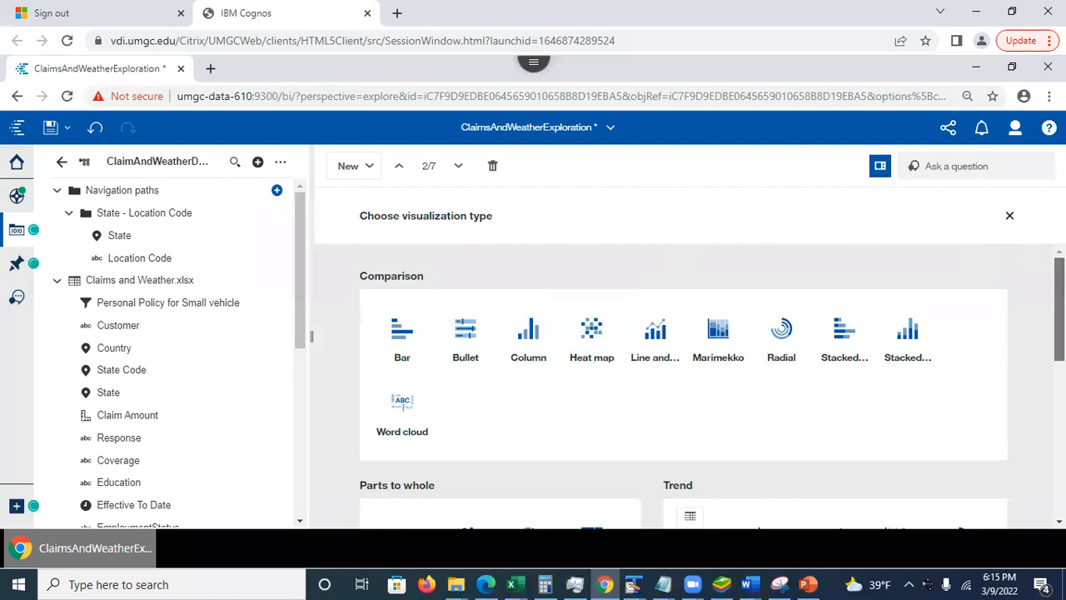
pyautogui.moveTo(1060, 309); pyautogui.dragTo(1059, 390)
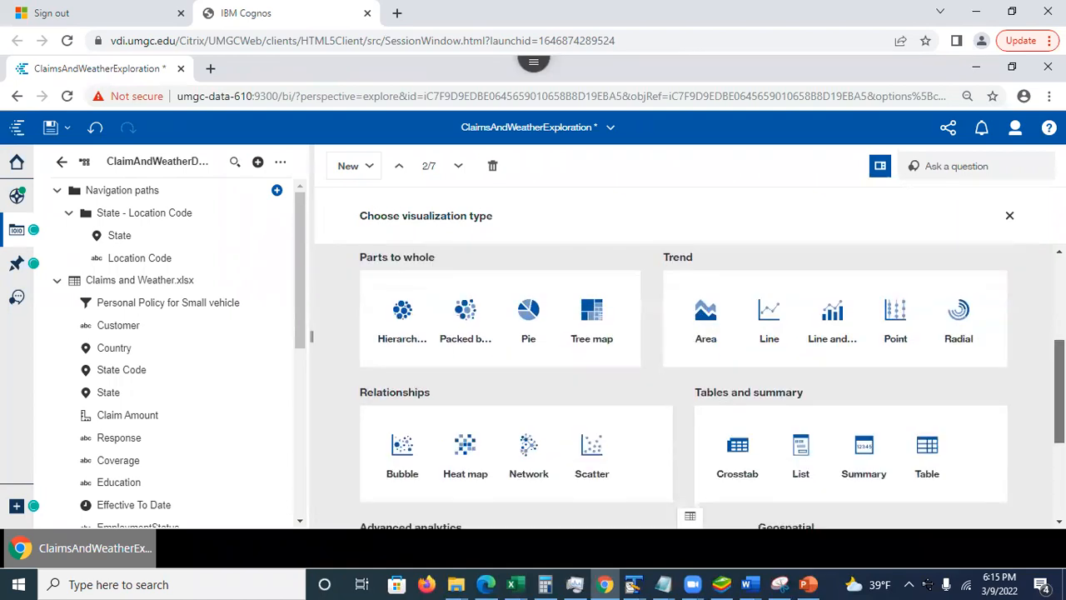
pyautogui.click(591, 323)
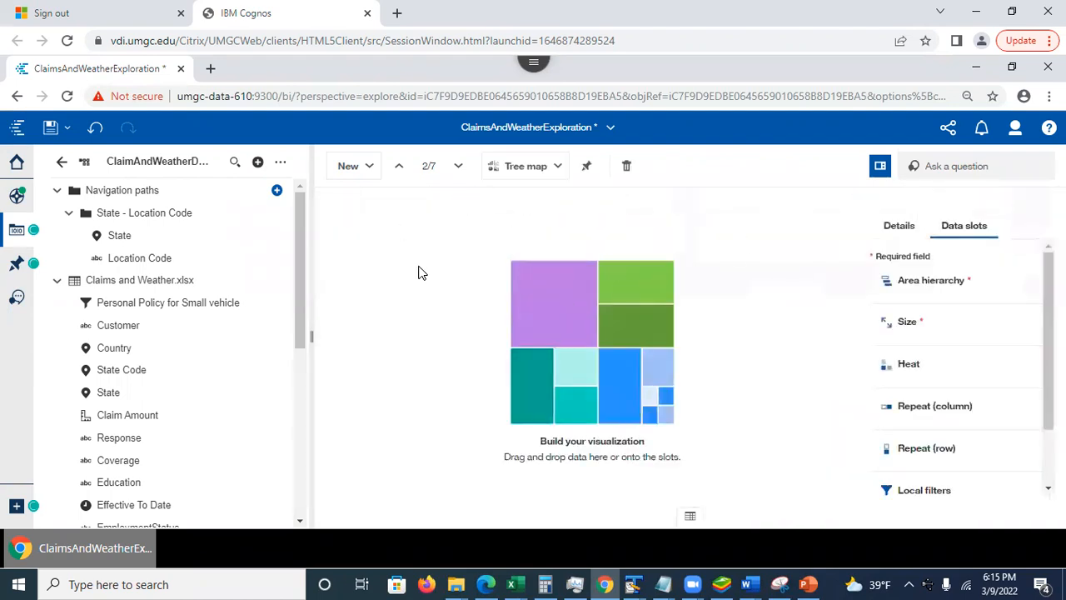
# Step: Assign State from the navigation path to the tree map's Area hierarchy and Customer to its Size
pyautogui.moveTo(188, 213); pyautogui.dragTo(931, 278)
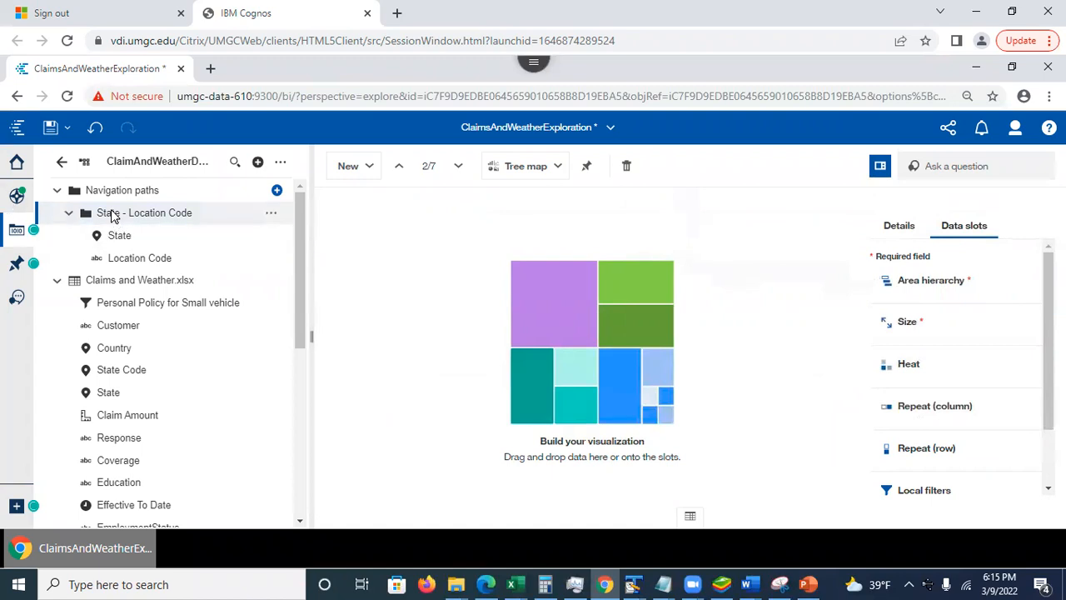
pyautogui.moveTo(117, 238); pyautogui.dragTo(972, 279)
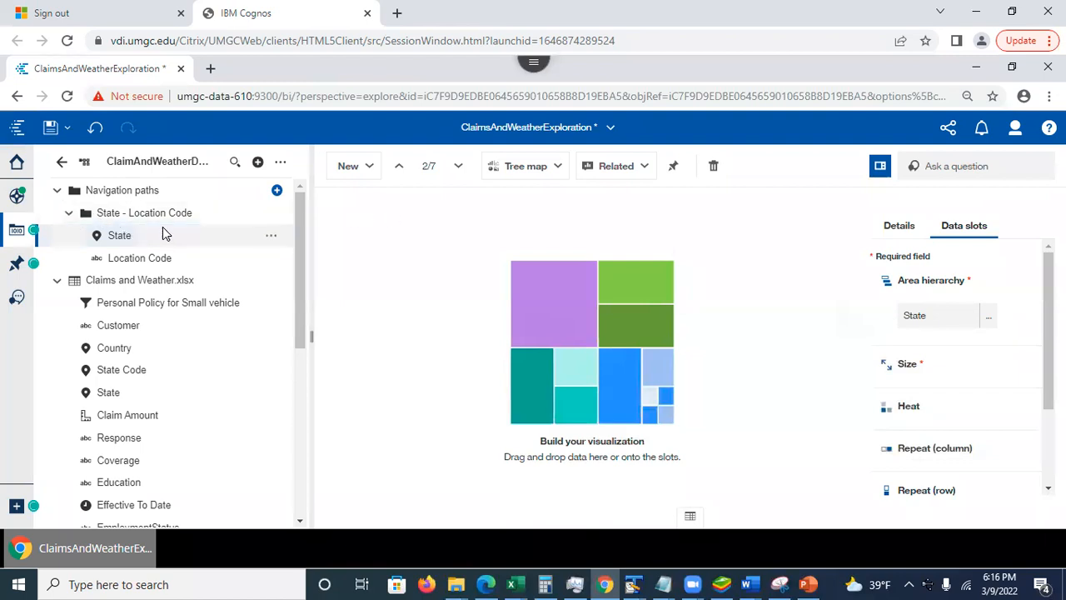
pyautogui.click(930, 374)
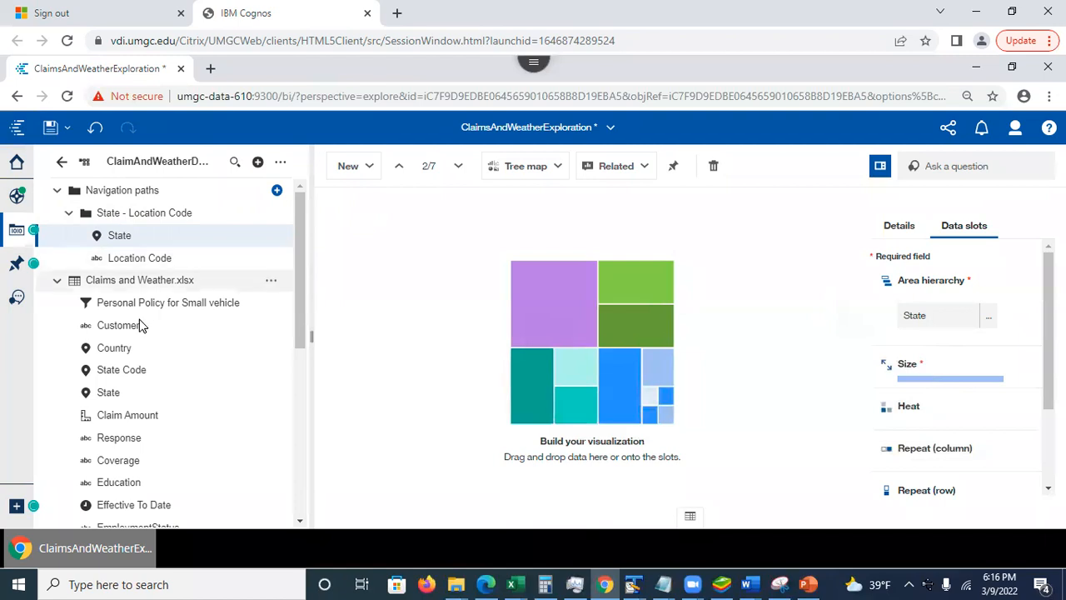
pyautogui.moveTo(118, 328); pyautogui.dragTo(879, 386)
pyautogui.moveTo(928, 367); pyautogui.dragTo(928, 367)
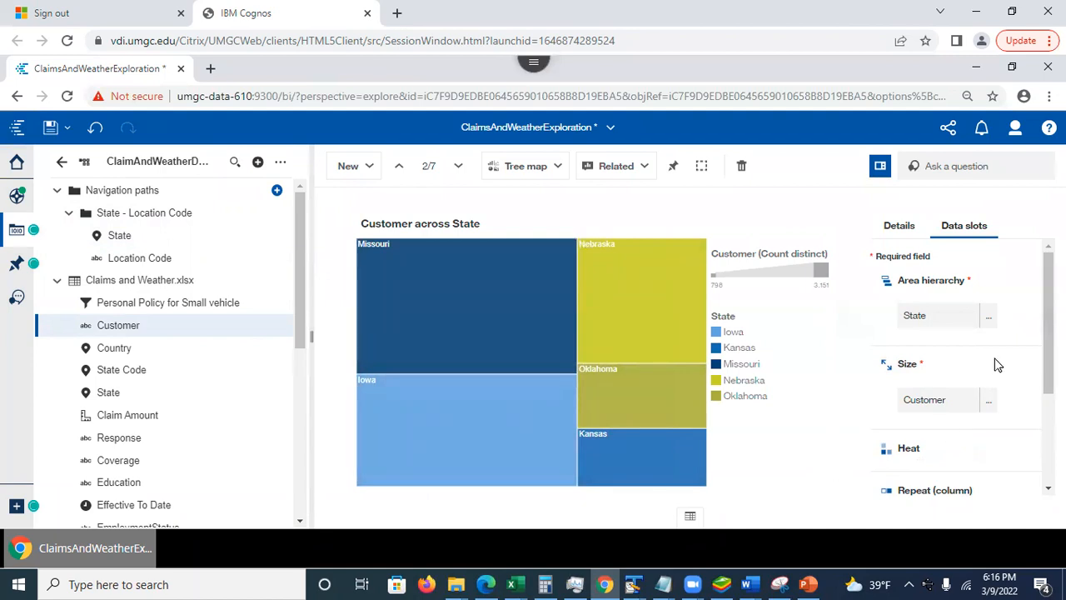
# Step: Check the Summarize options for Customer, keeping Count distinct, and view the tree map's visualization data table before closing it
pyautogui.click(989, 403)
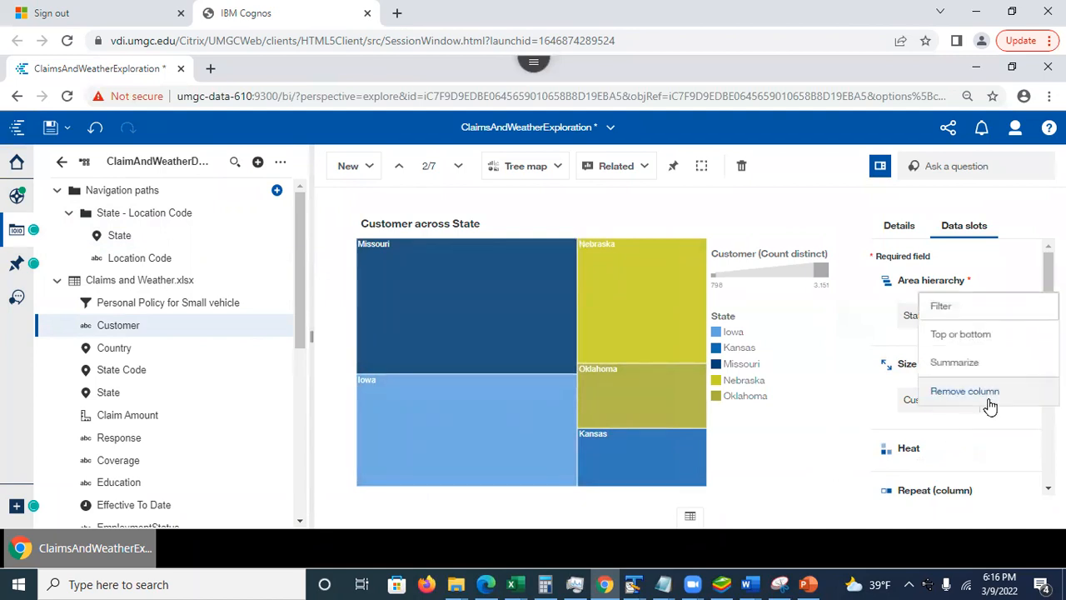
pyautogui.click(965, 361)
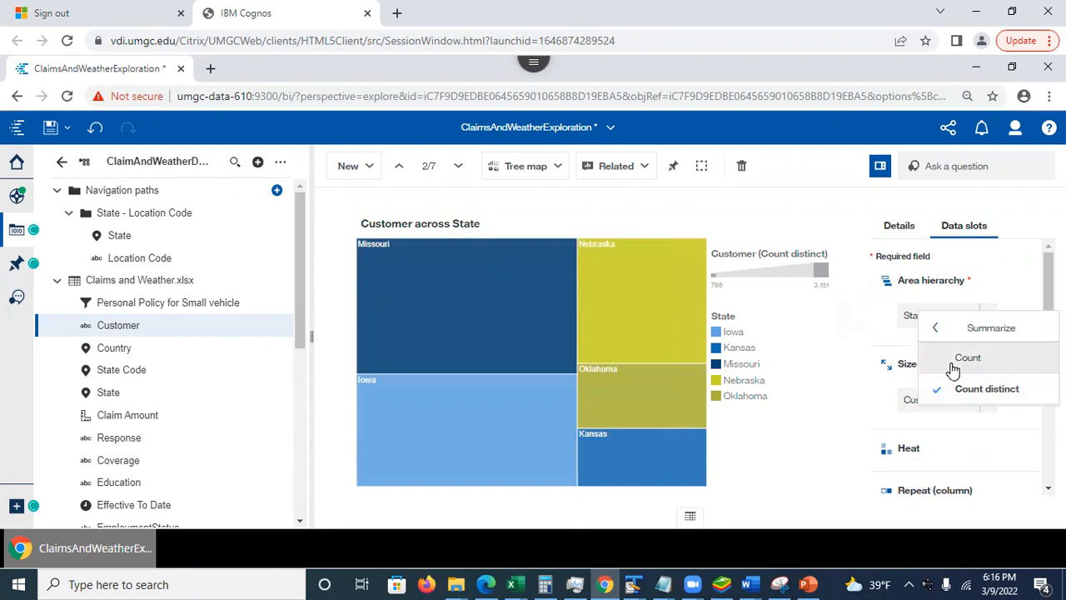
pyautogui.click(783, 466)
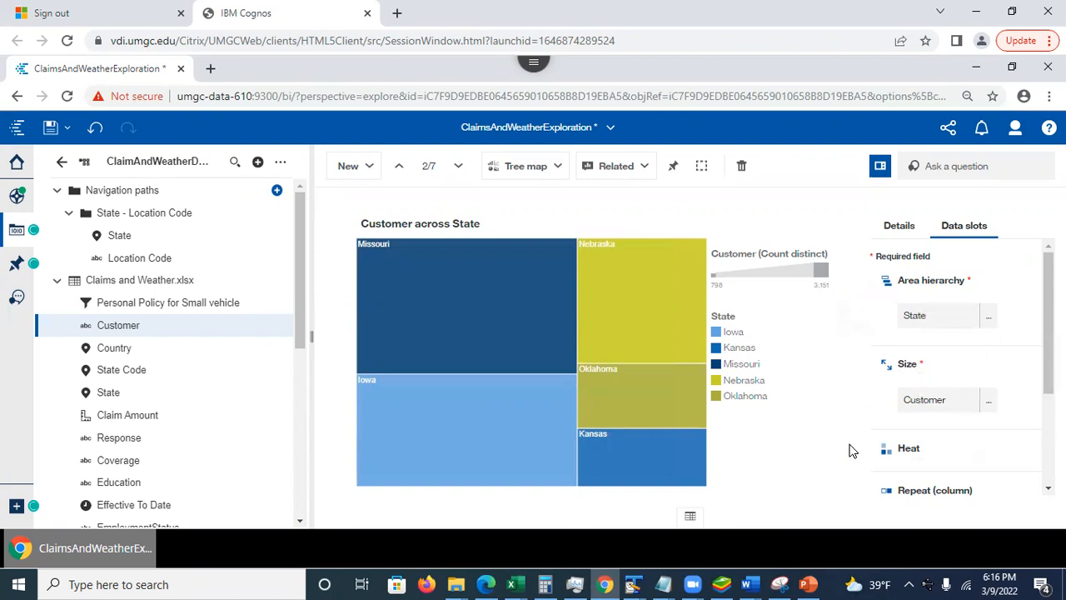
pyautogui.click(689, 519)
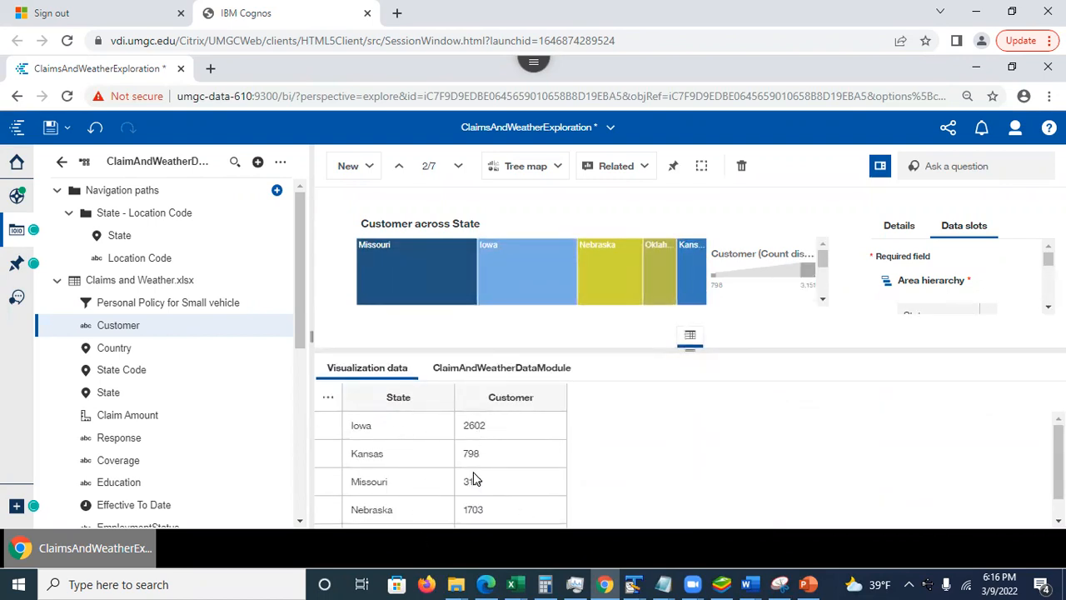
pyautogui.click(690, 335)
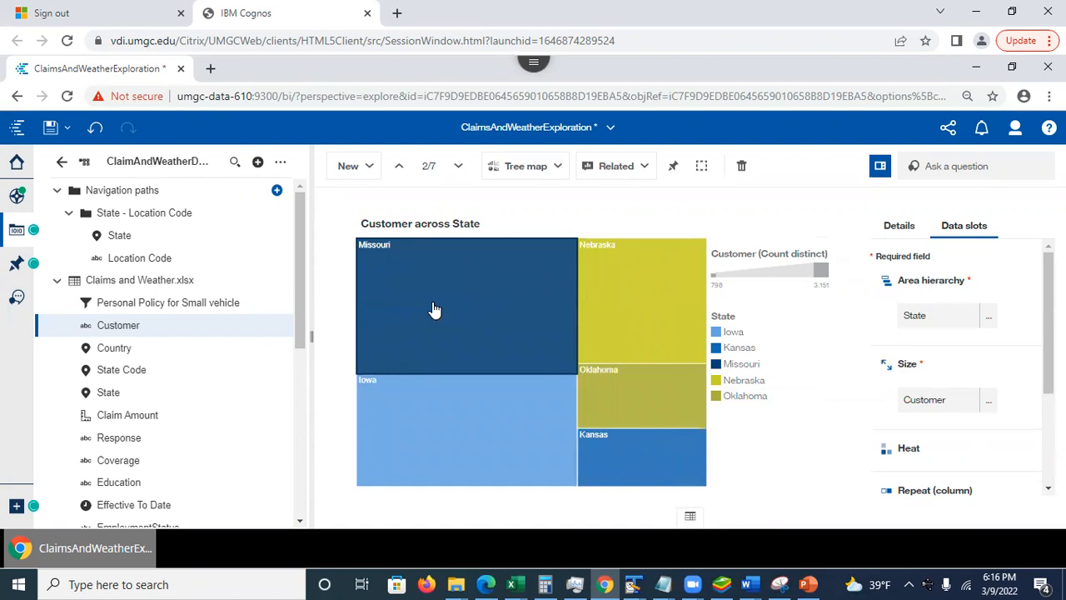
# Step: Drill down into Missouri to show customers across Location Code, and check the visualization data for that level
pyautogui.click(434, 309)
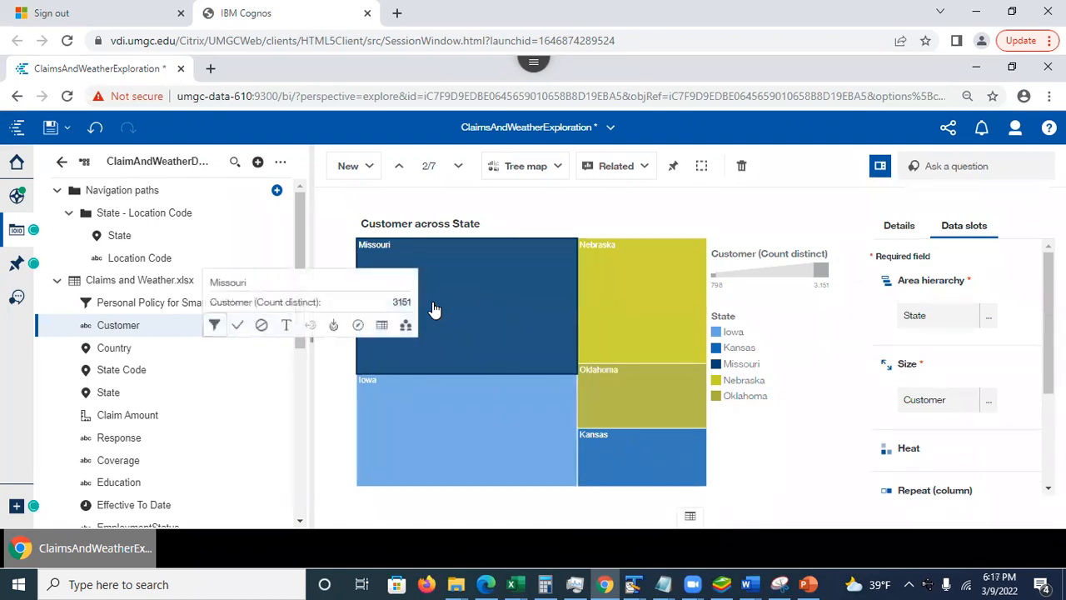
pyautogui.click(333, 331)
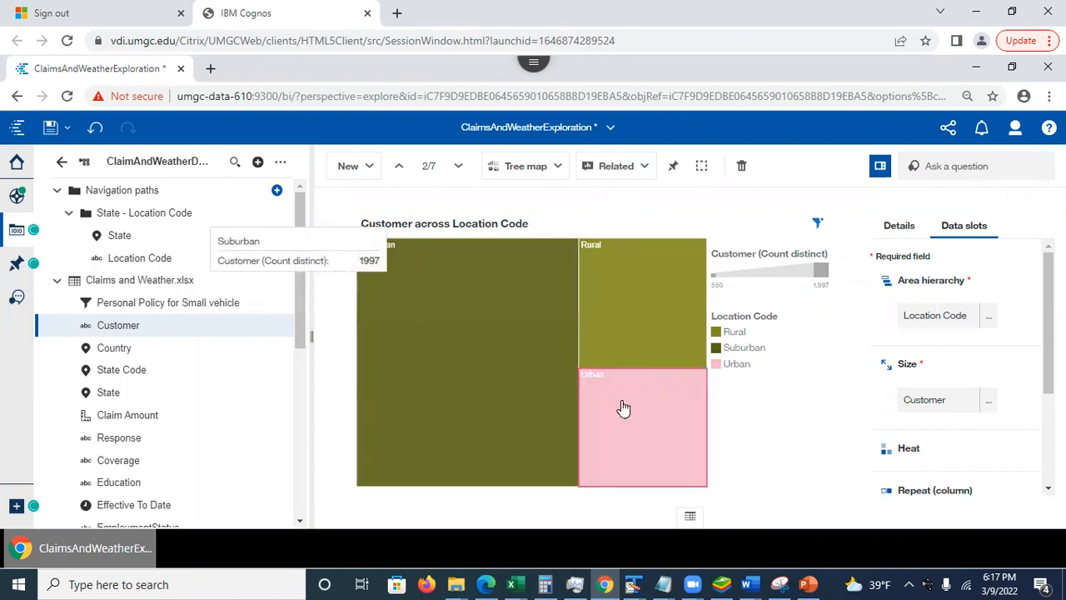
pyautogui.click(691, 518)
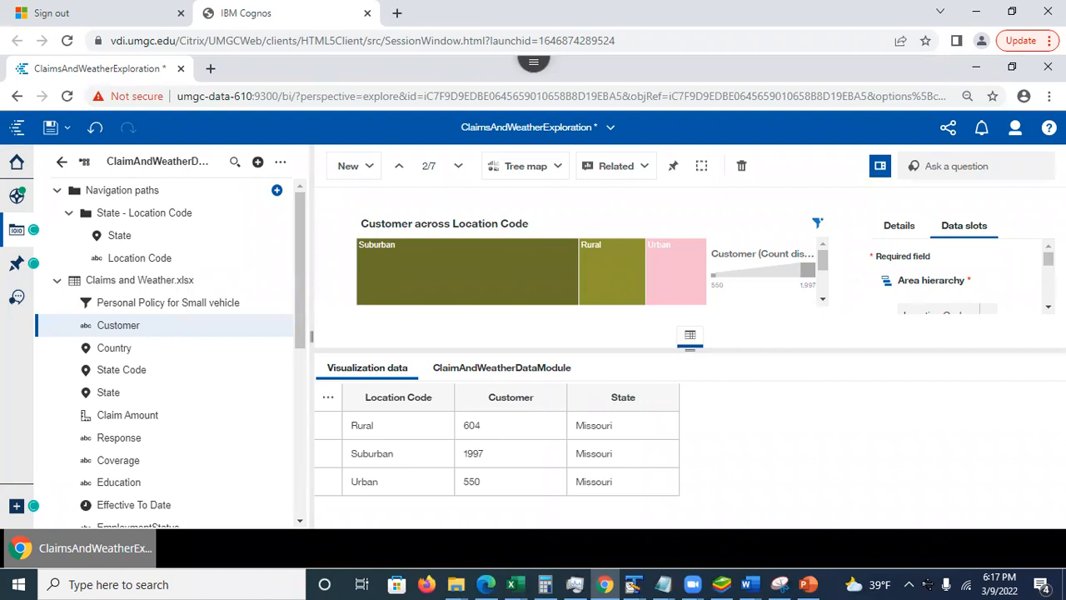
pyautogui.click(691, 337)
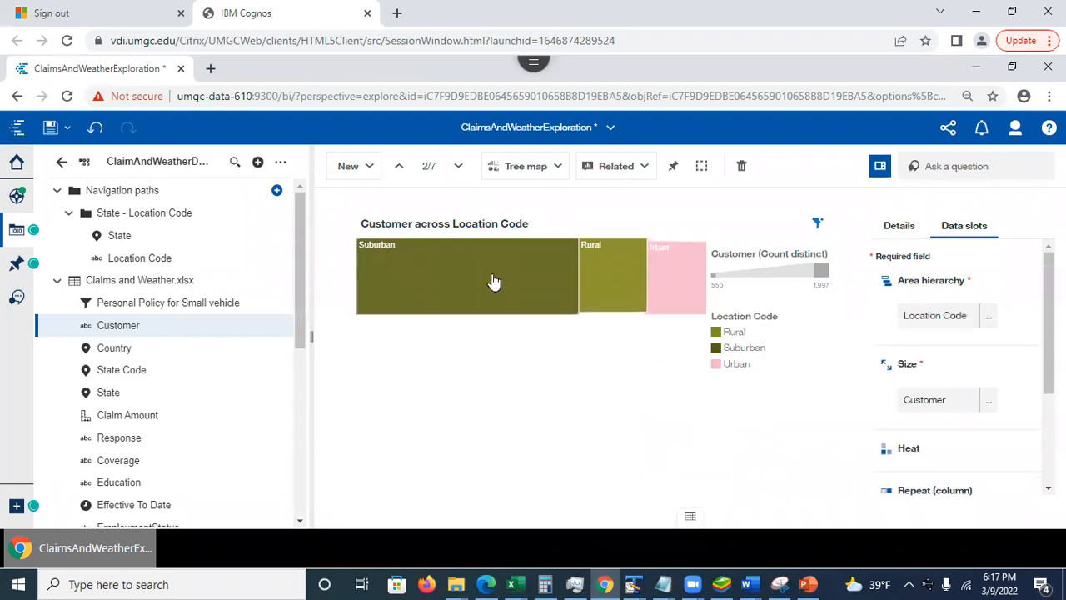
# Step: Drill back up from Location Code to State and remove the State filter that includes only Missouri
pyautogui.click(458, 321)
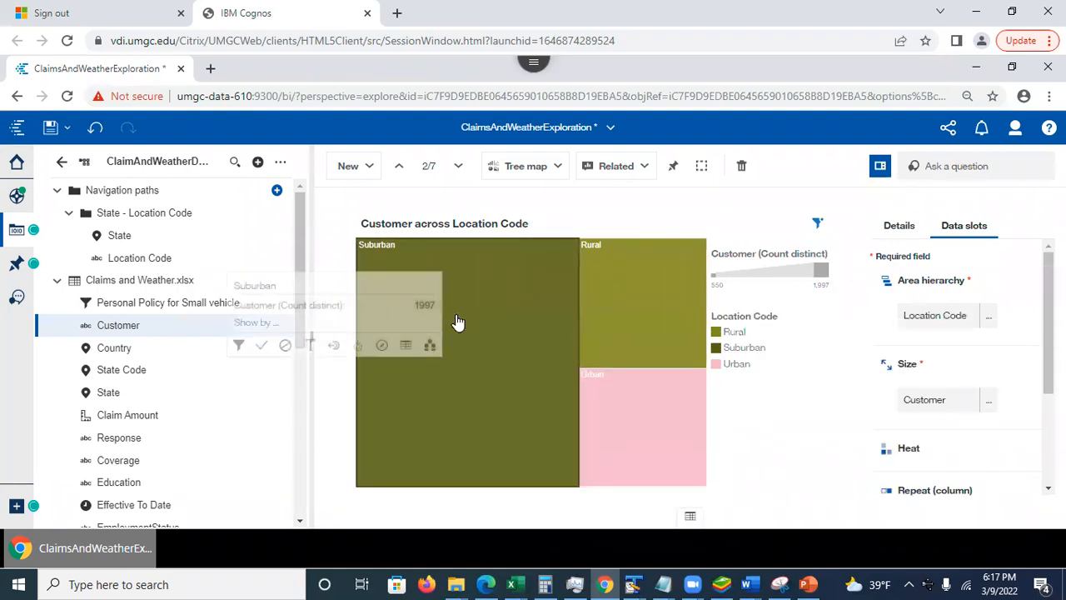
pyautogui.click(334, 350)
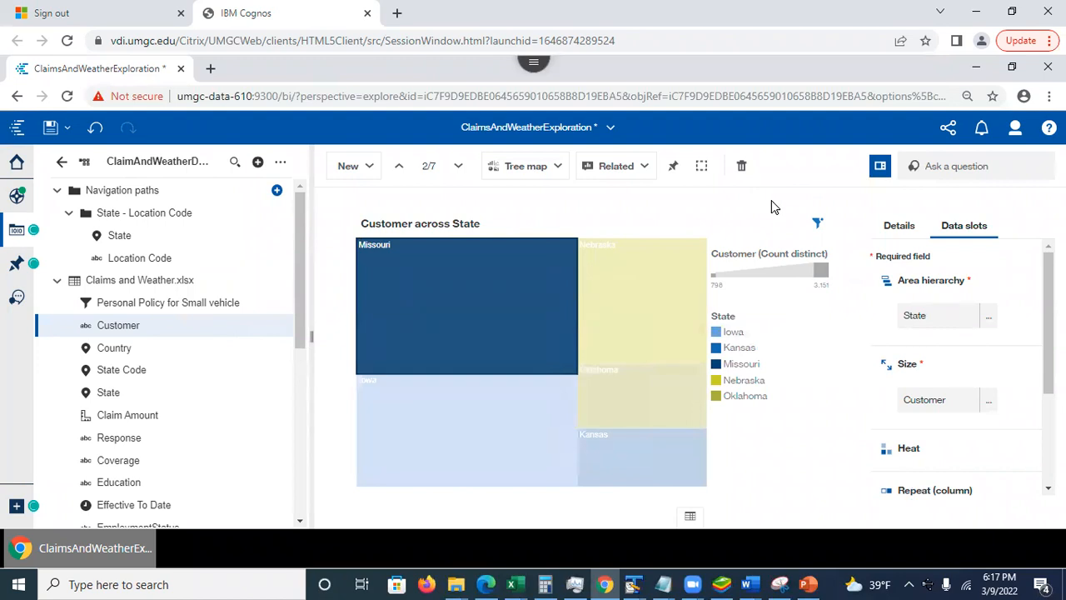
pyautogui.click(815, 227)
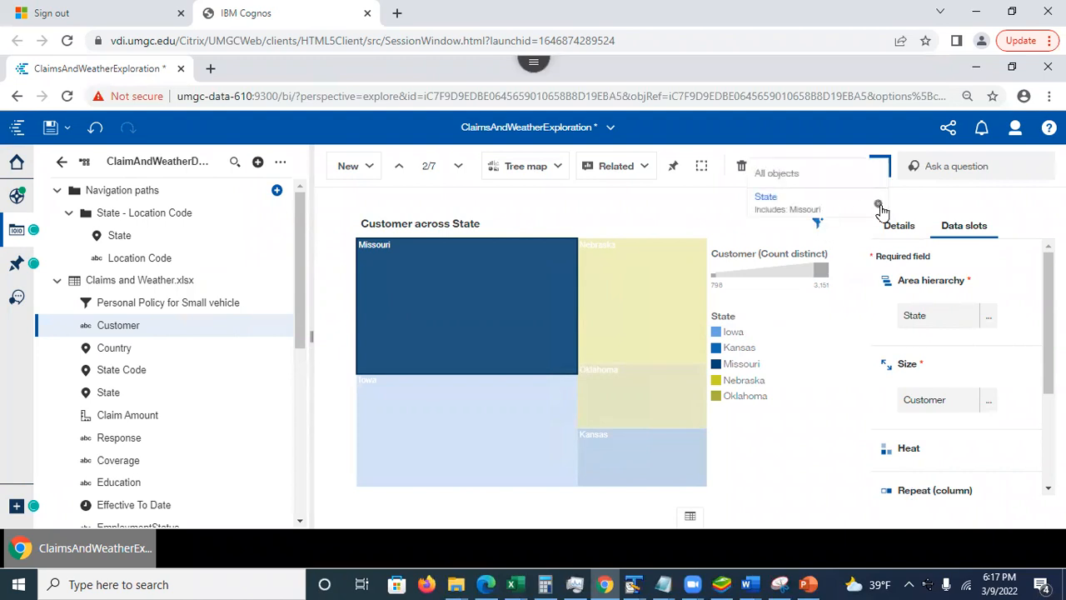
pyautogui.click(878, 208)
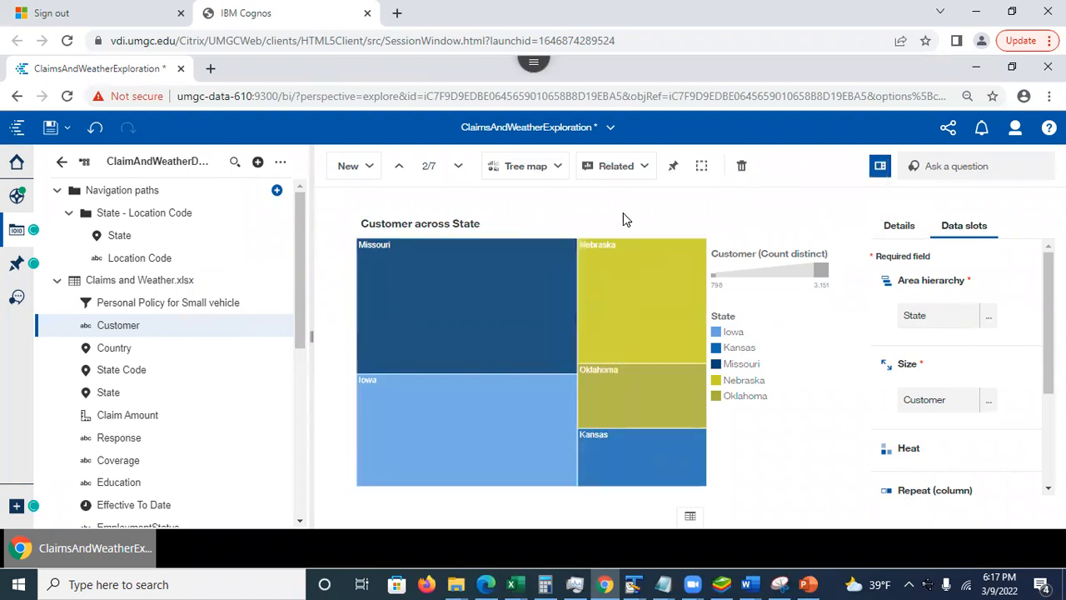
# Step: Save the exploration, and switch to PowerPoint to read the Calculation slide before returning to Cognos
pyautogui.click(50, 127)
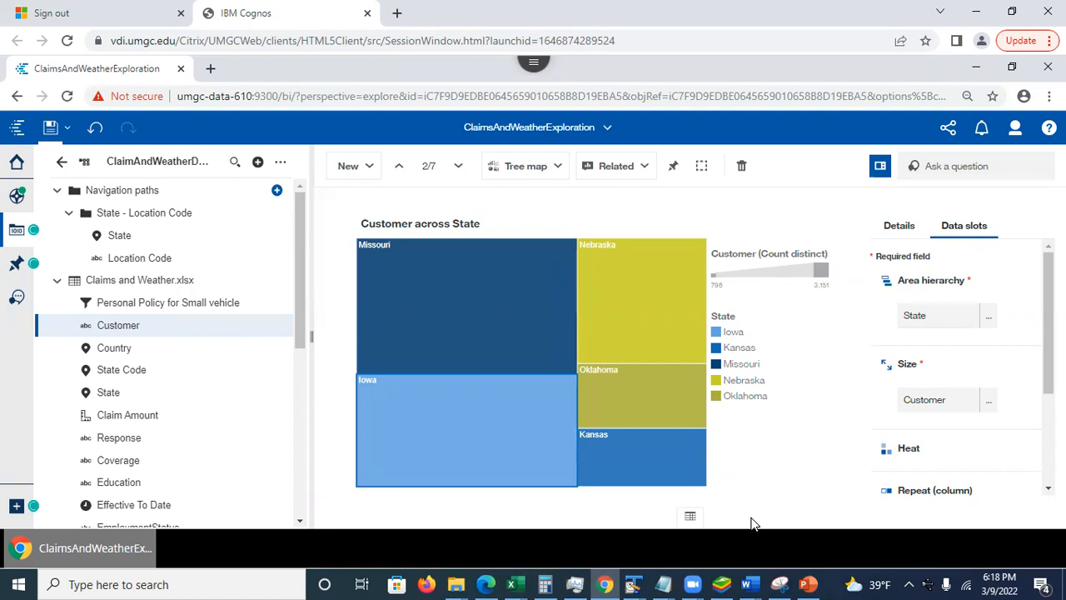
pyautogui.click(807, 584)
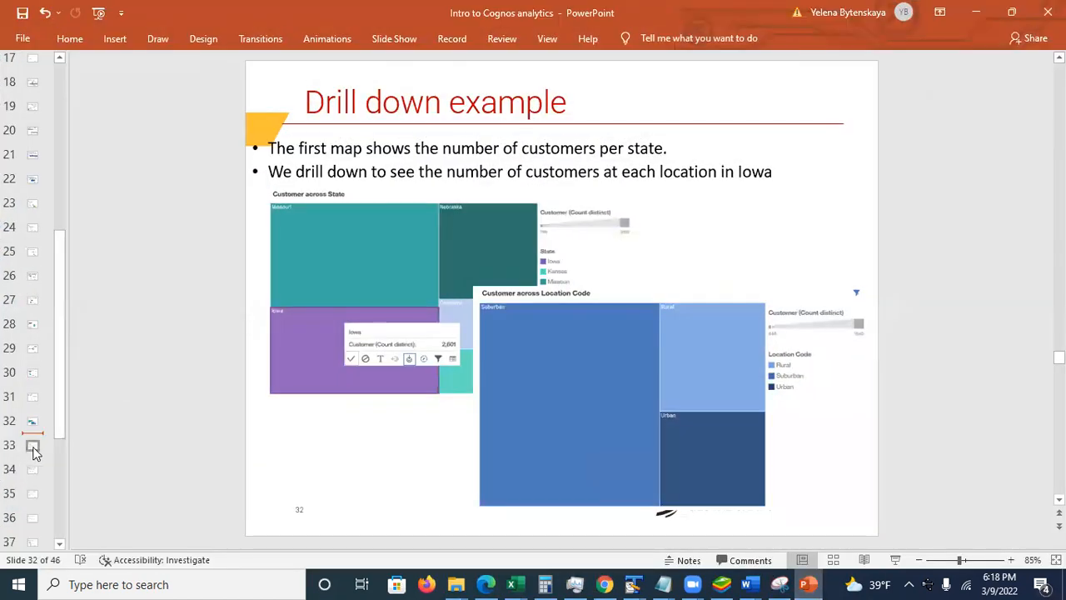
pyautogui.click(32, 447)
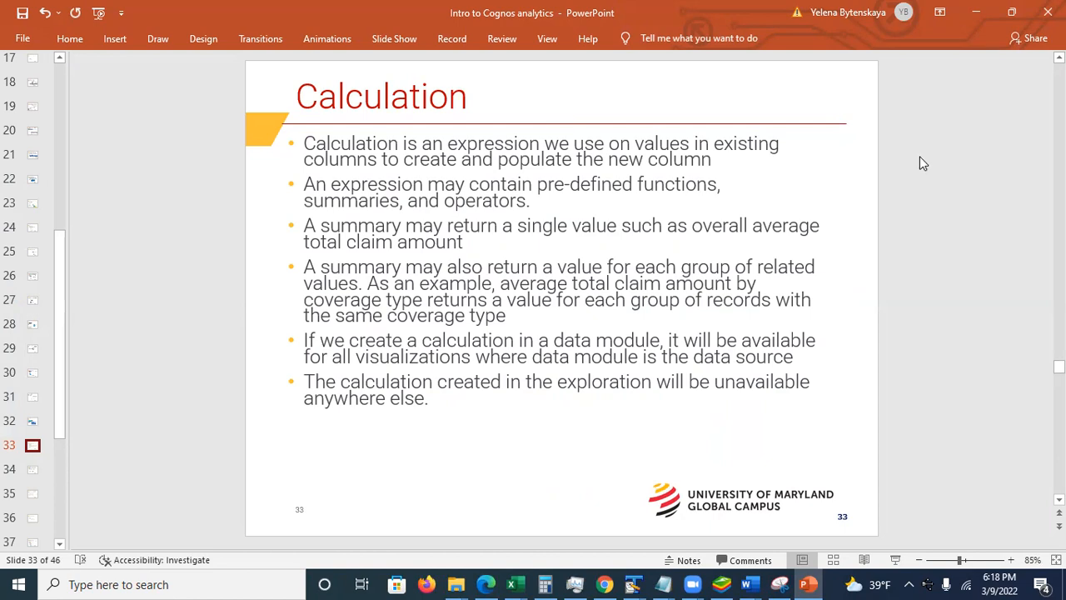
pyautogui.click(980, 12)
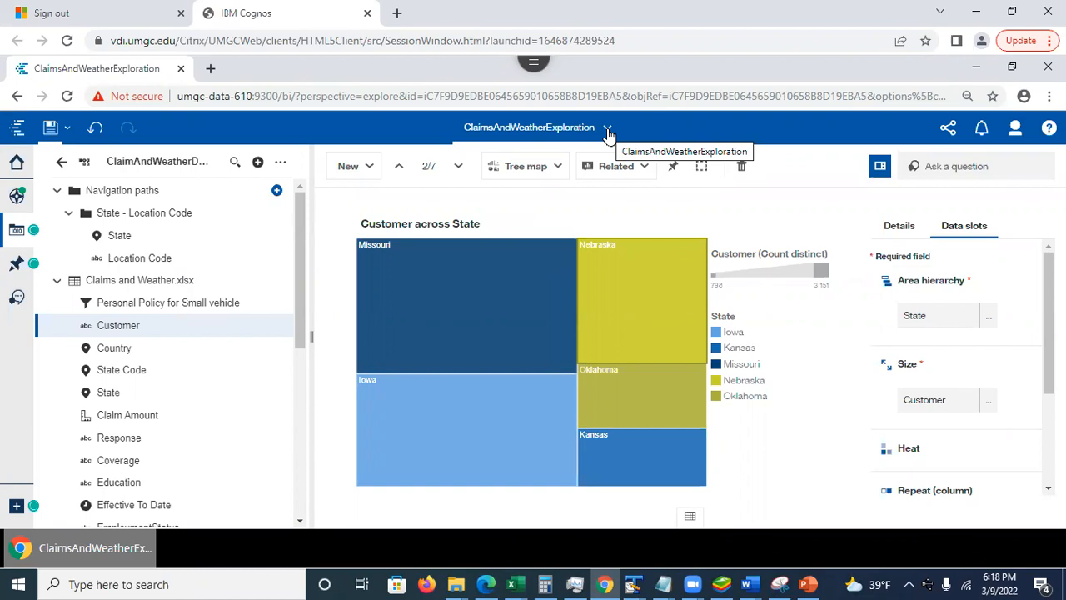
# Step: Close ClaimsAndWeatherExploration and open ClaimAndWeatherDataModule from the recent items for editing
pyautogui.click(608, 131)
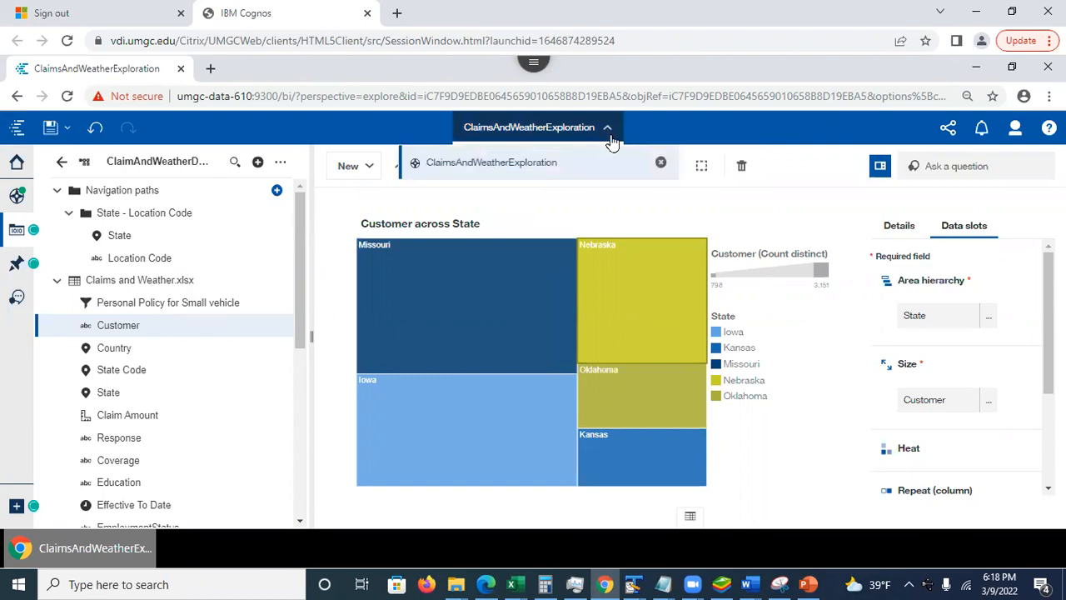
pyautogui.click(660, 166)
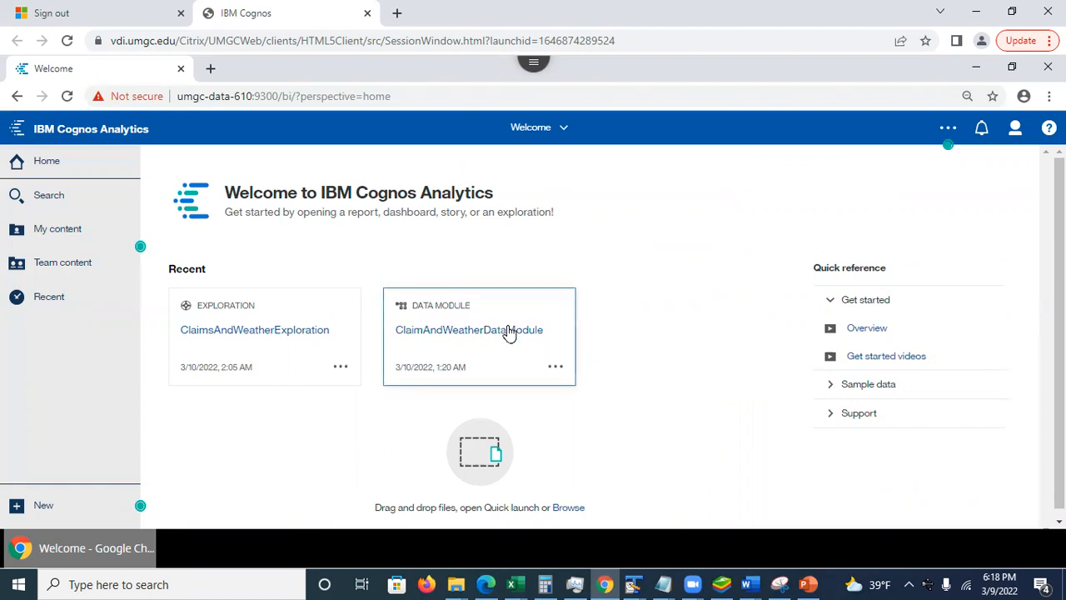
pyautogui.click(557, 368)
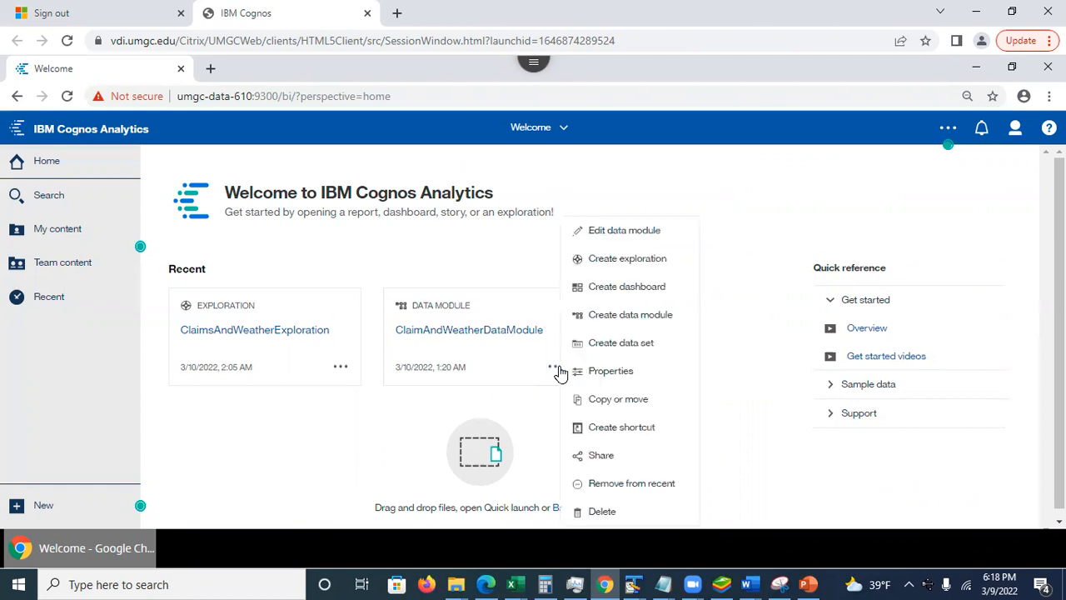
pyautogui.click(609, 226)
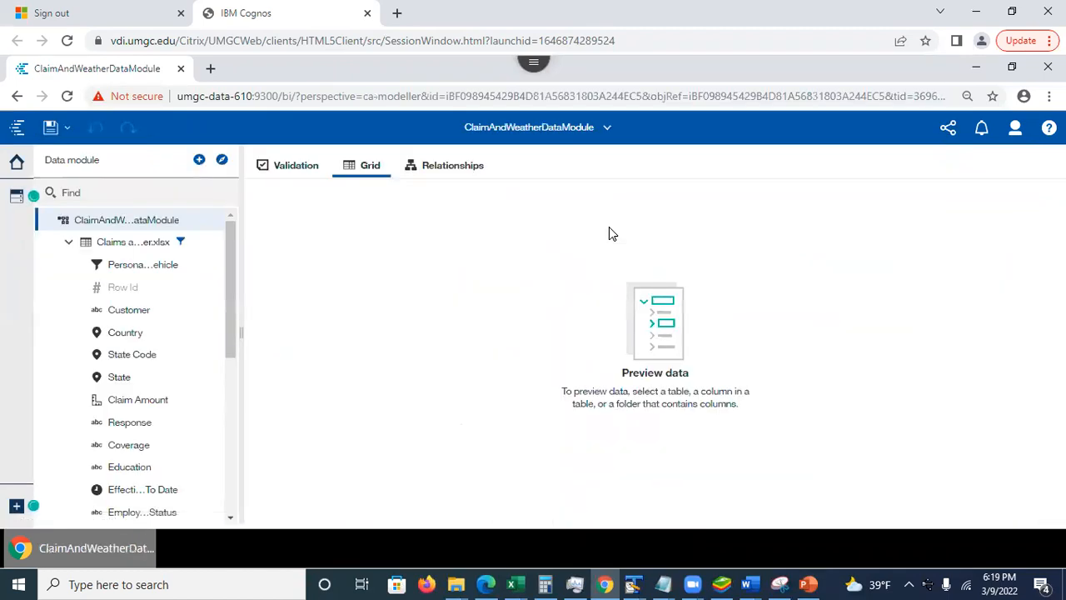
# Step: Preview the Claims and Weather.xlsx table in the grid and look over its available actions without choosing one
pyautogui.click(146, 244)
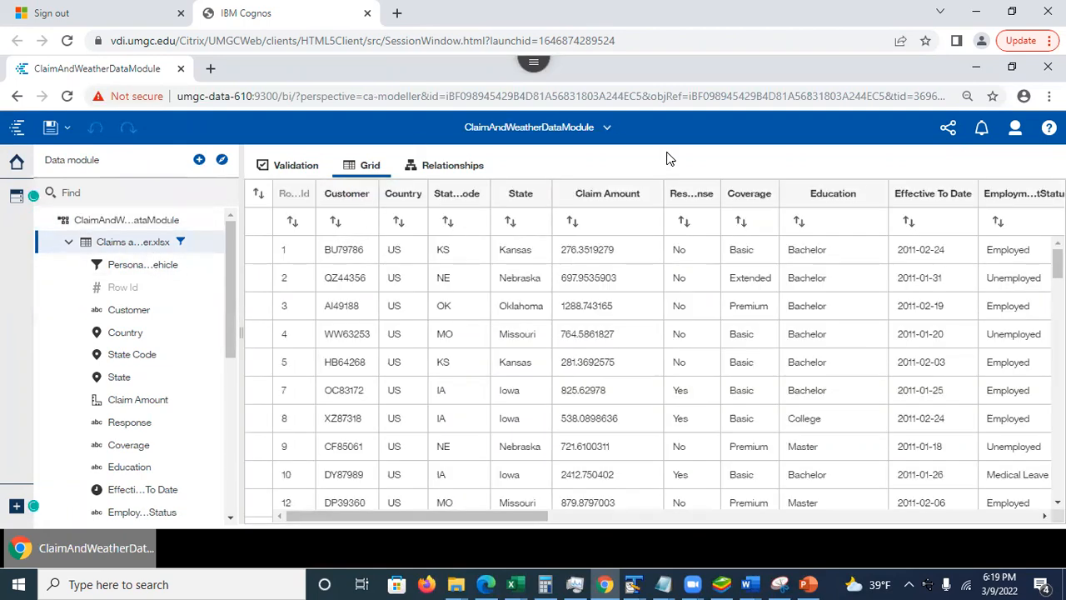
pyautogui.moveTo(504, 520); pyautogui.dragTo(395, 517)
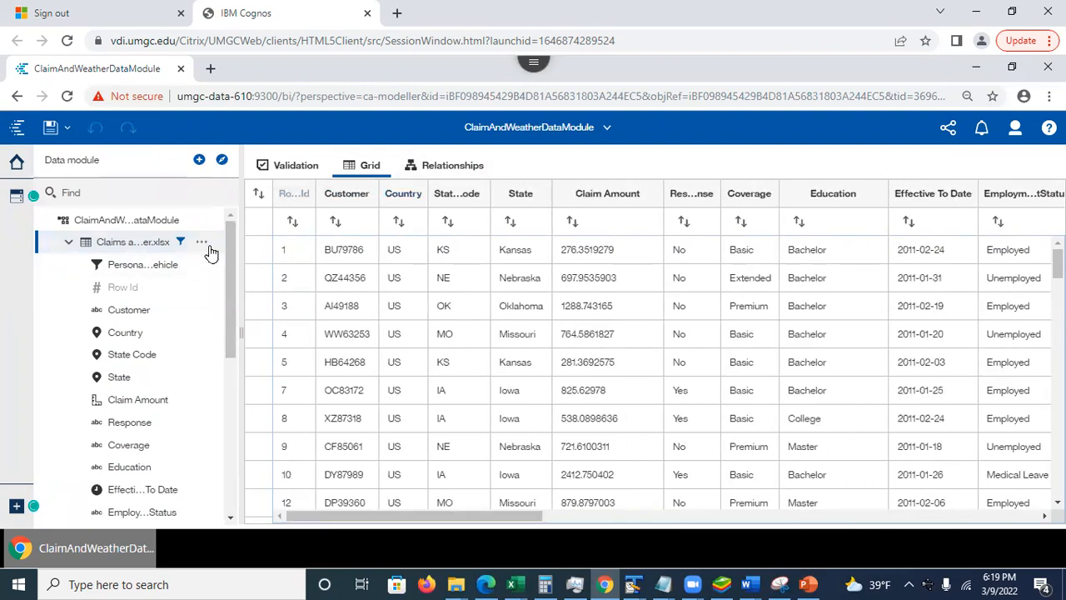
pyautogui.click(205, 244)
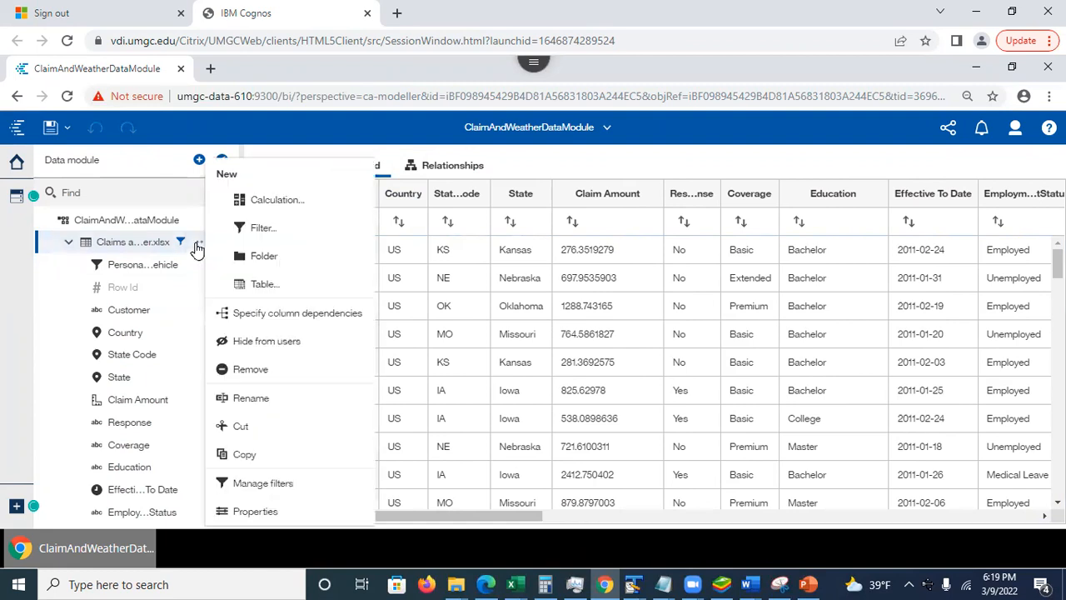
pyautogui.click(317, 137)
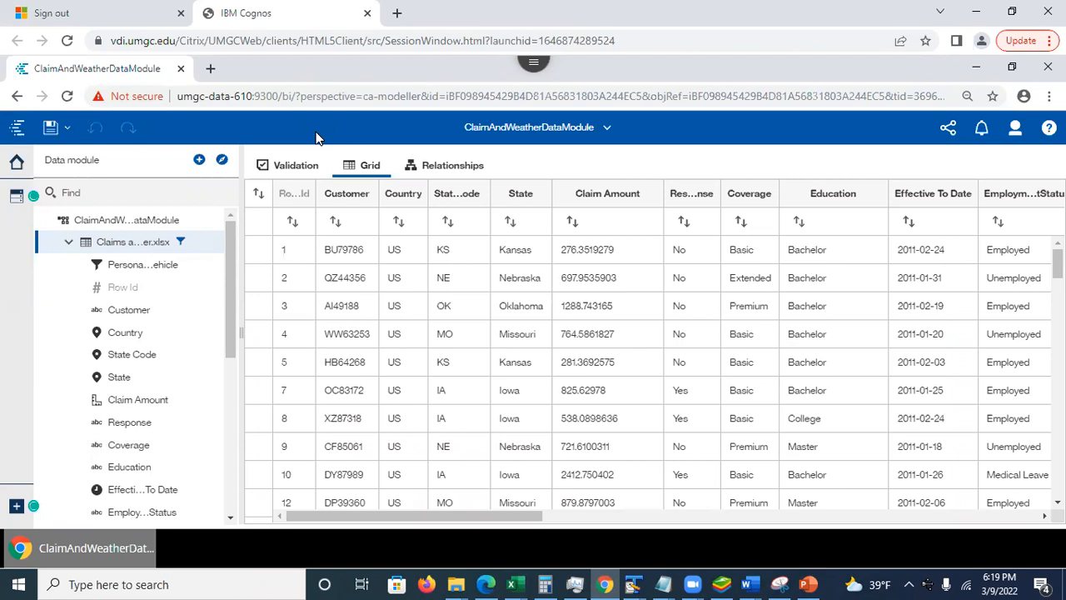
# Step: Start a new calculation on the Claims and Weather.xlsx table and name it "Annual premium"
pyautogui.moveTo(171, 237)
pyautogui.click(202, 243)
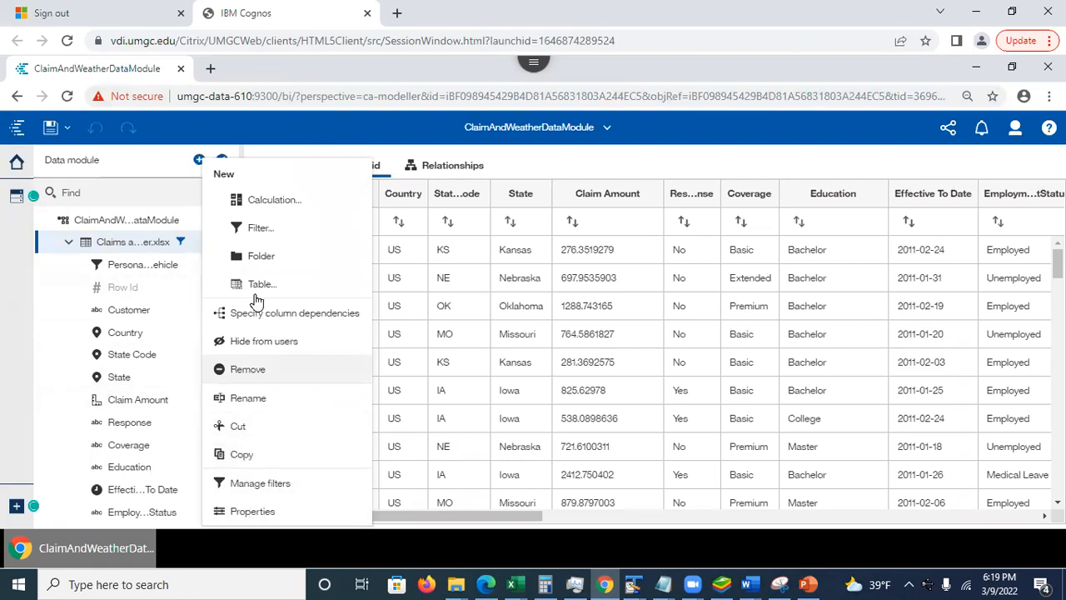
pyautogui.click(275, 202)
pyautogui.moveTo(161, 198); pyautogui.dragTo(46, 200)
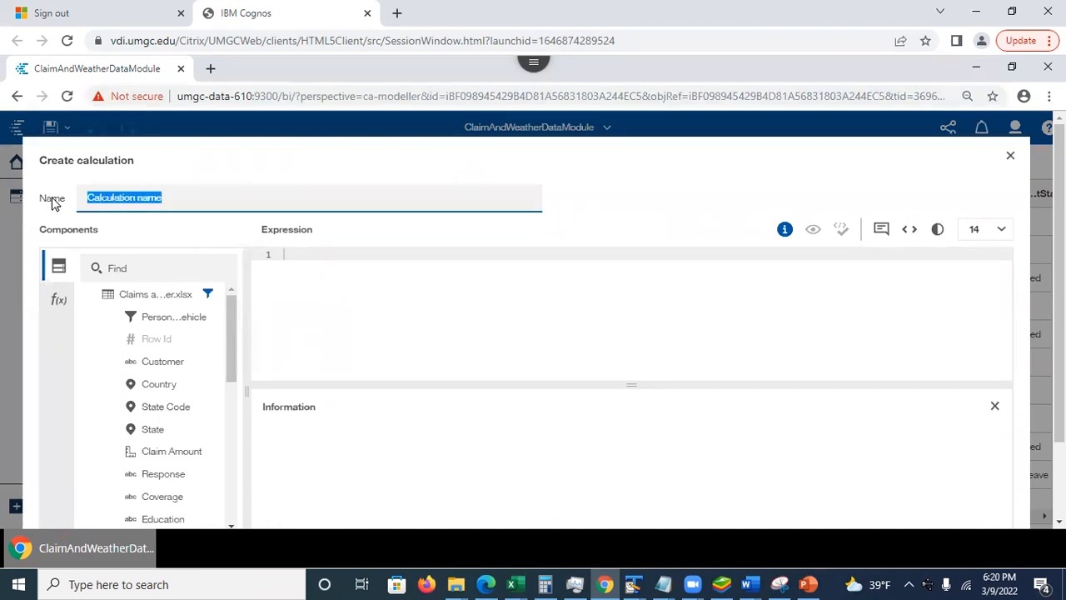
pyautogui.write('Annuma')
pyautogui.press('BackSpace')
pyautogui.press('BackSpace')
pyautogui.write('al premio')
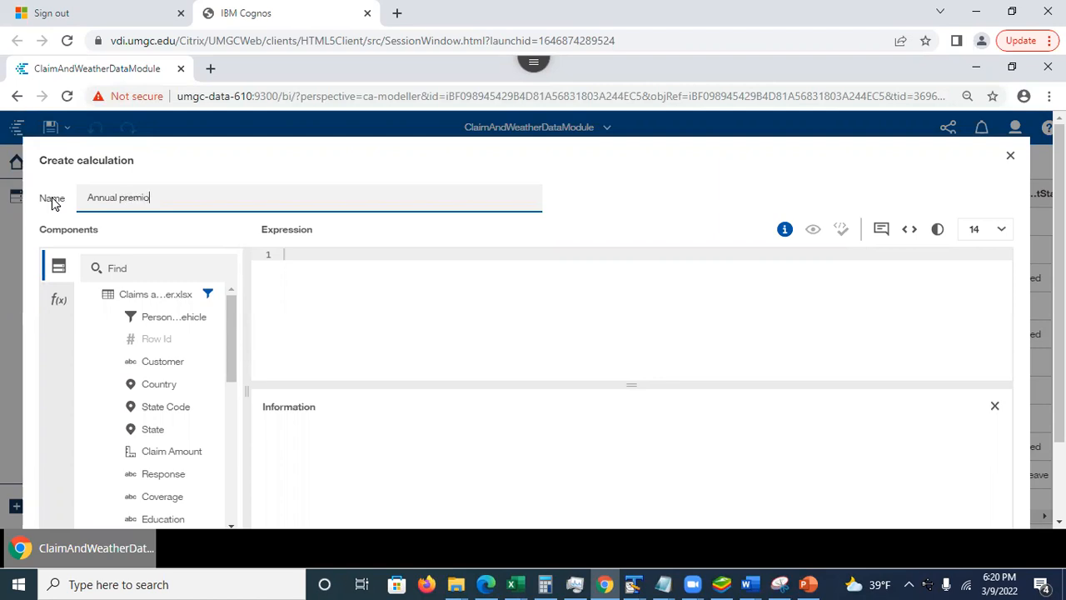
pyautogui.press('BackSpace')
pyautogui.press('BackSpace')
pyautogui.press('BackSpace')
pyautogui.write('ium')
# Step: Define the expression as Monthly_Premium_Auto *12 using the Monthly Premium Auto column, and create the calculation
pyautogui.click(300, 286)
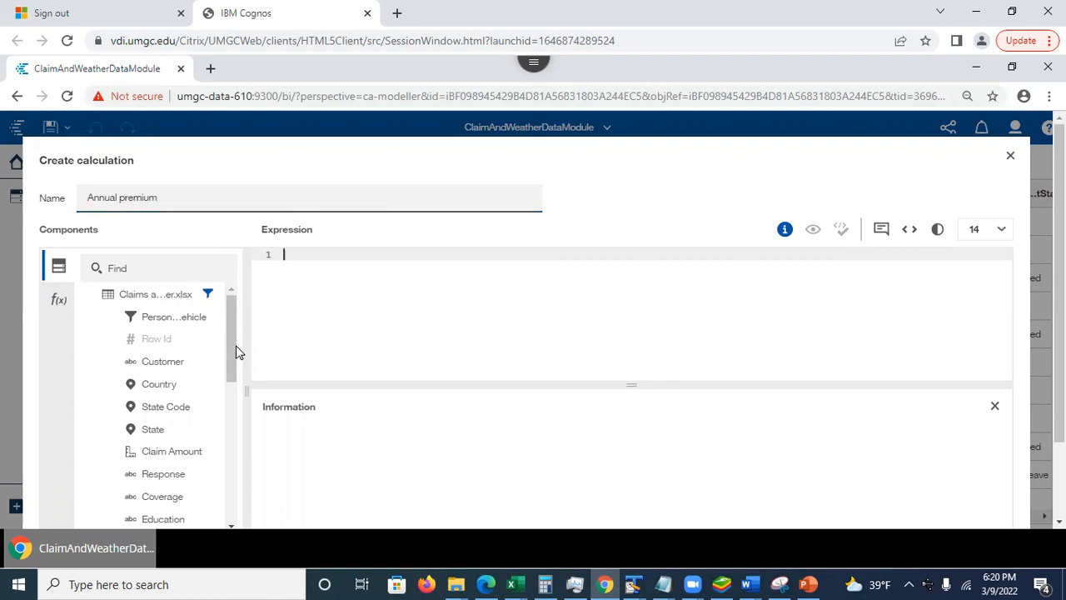
pyautogui.moveTo(226, 346); pyautogui.dragTo(242, 466)
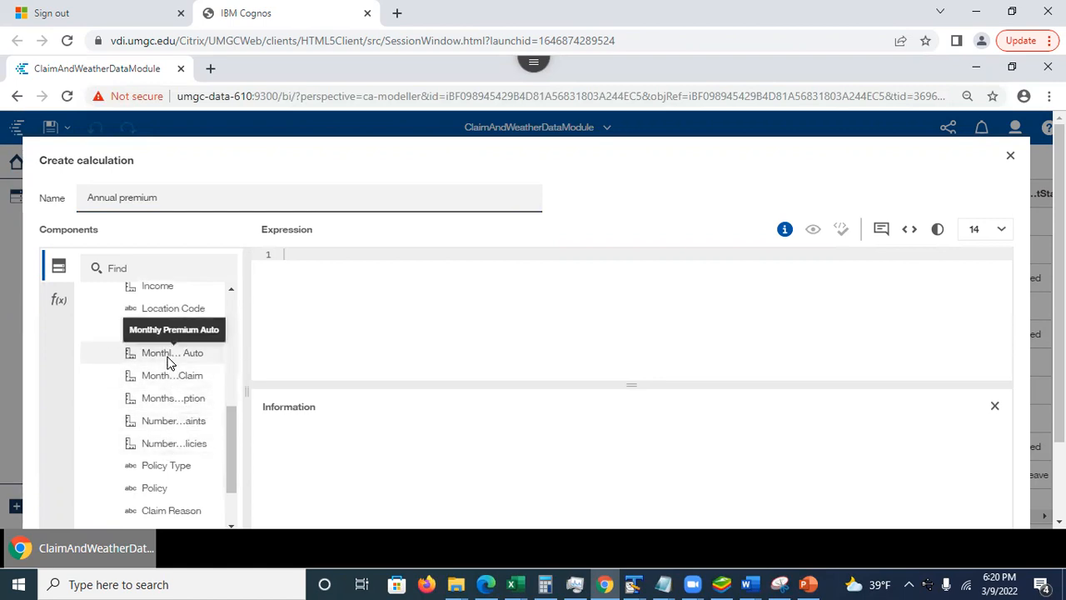
pyautogui.moveTo(167, 357); pyautogui.dragTo(298, 272)
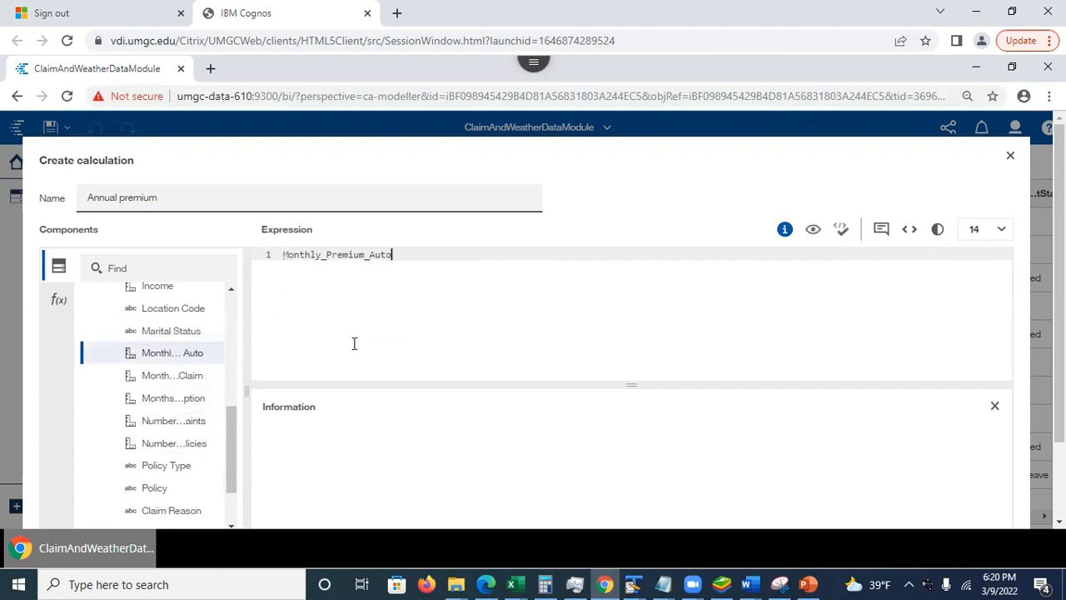
pyautogui.write('*12')
pyautogui.scroll(-1, 900, 380)
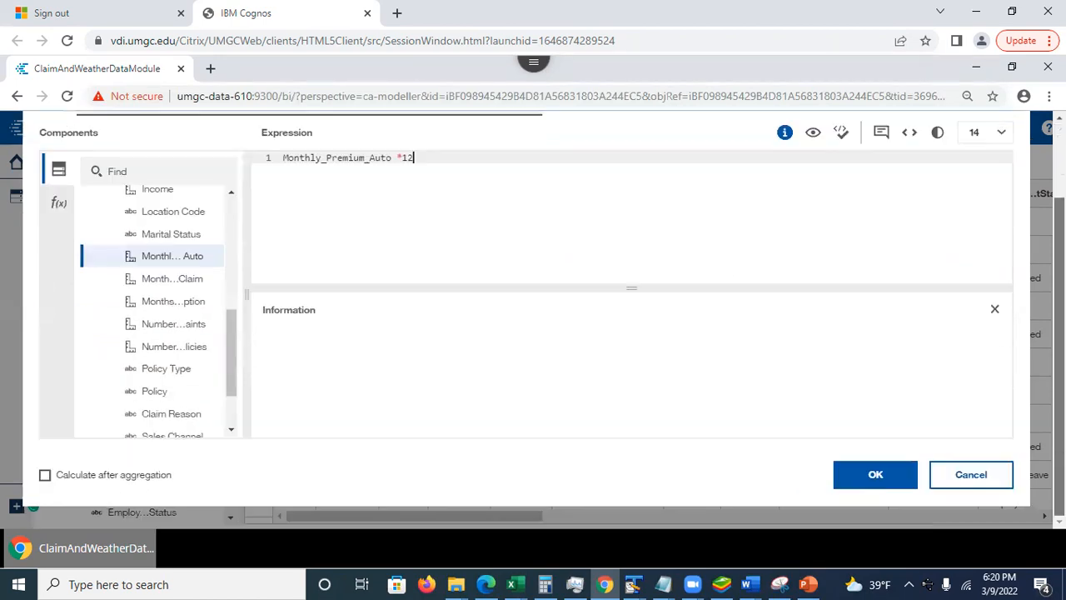
pyautogui.click(871, 478)
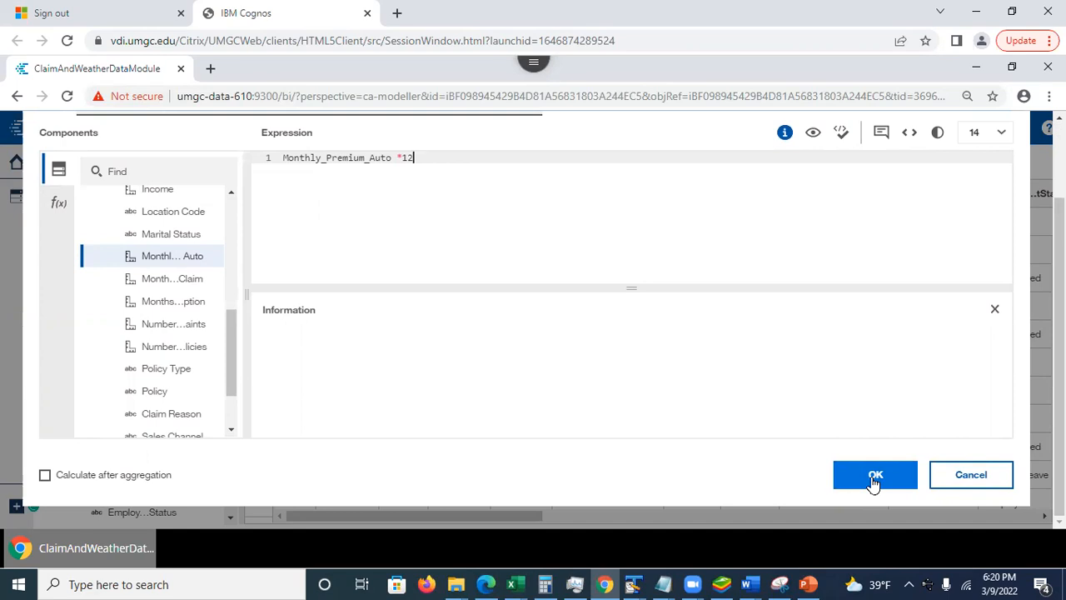
pyautogui.click(874, 481)
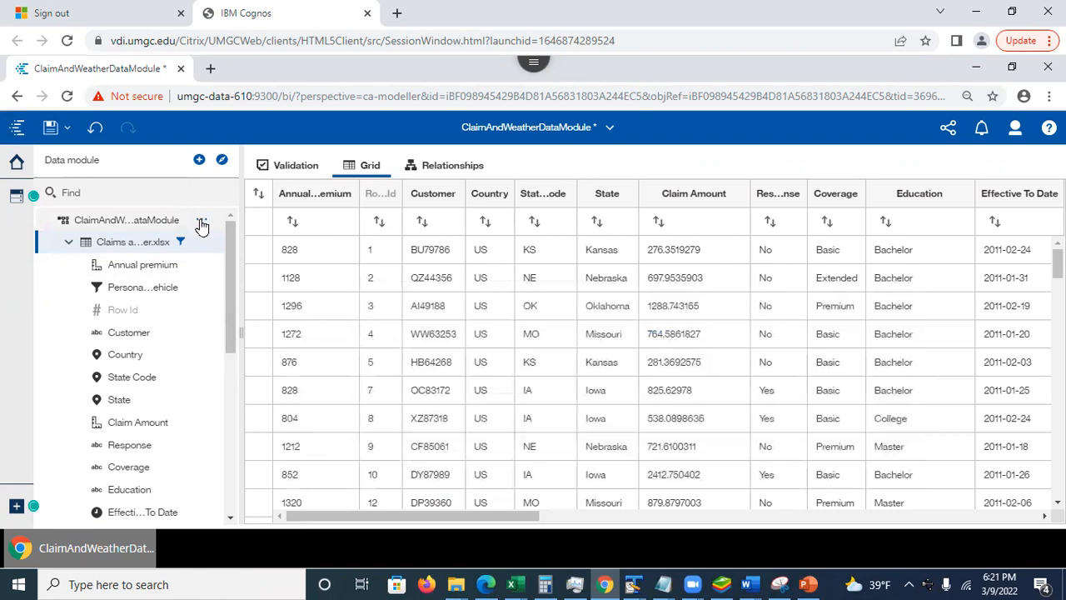
# Step: Start a new calculation at the ClaimAndWeatherDataModule level and name it "AverageIncome"
pyautogui.click(201, 225)
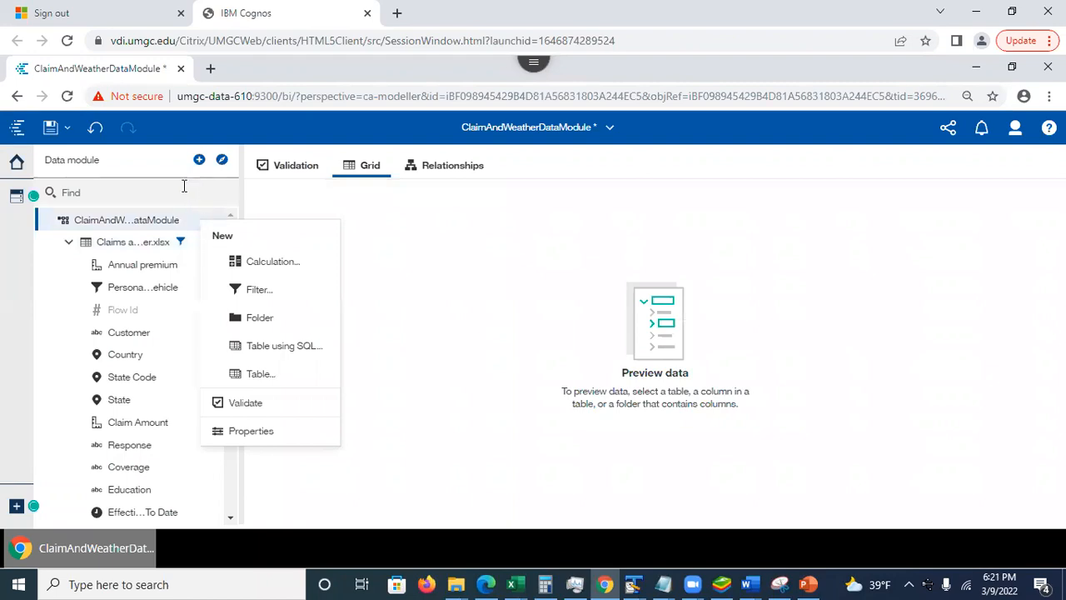
pyautogui.click(309, 207)
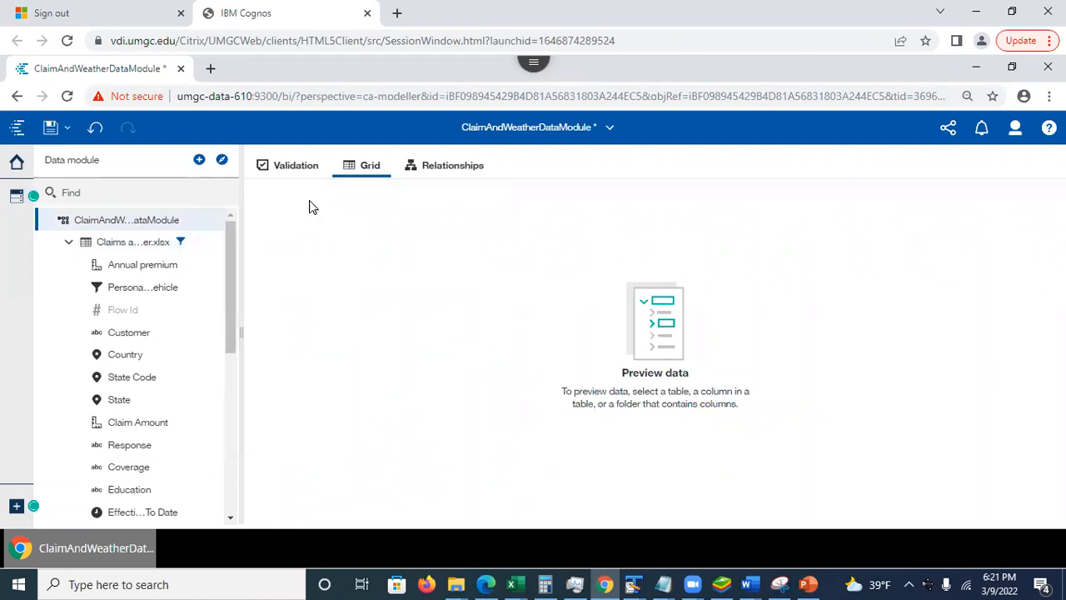
pyautogui.click(201, 221)
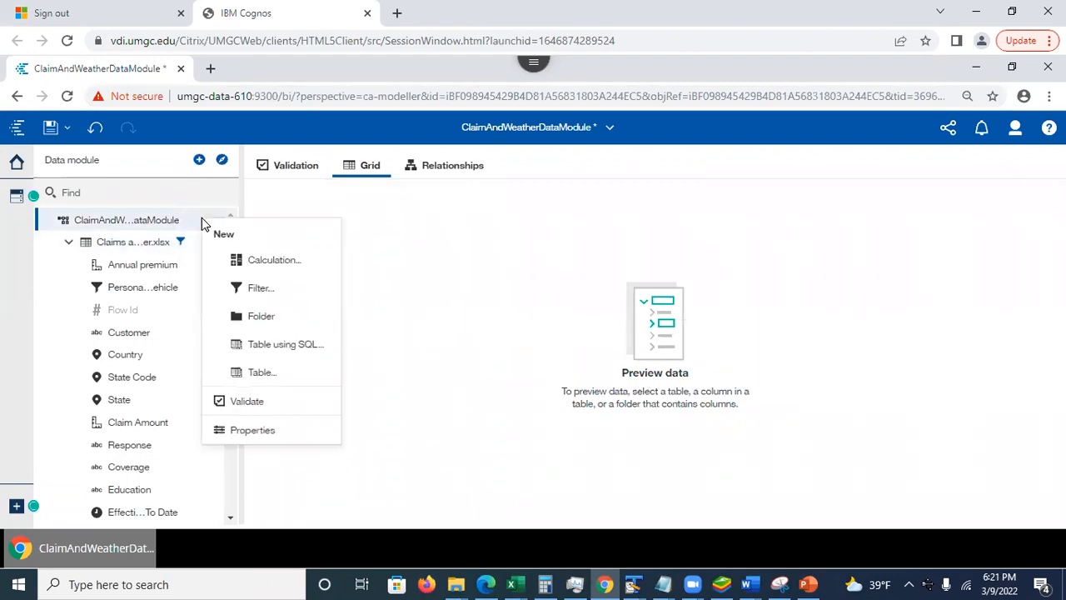
pyautogui.click(266, 263)
pyautogui.moveTo(190, 193); pyautogui.dragTo(46, 190)
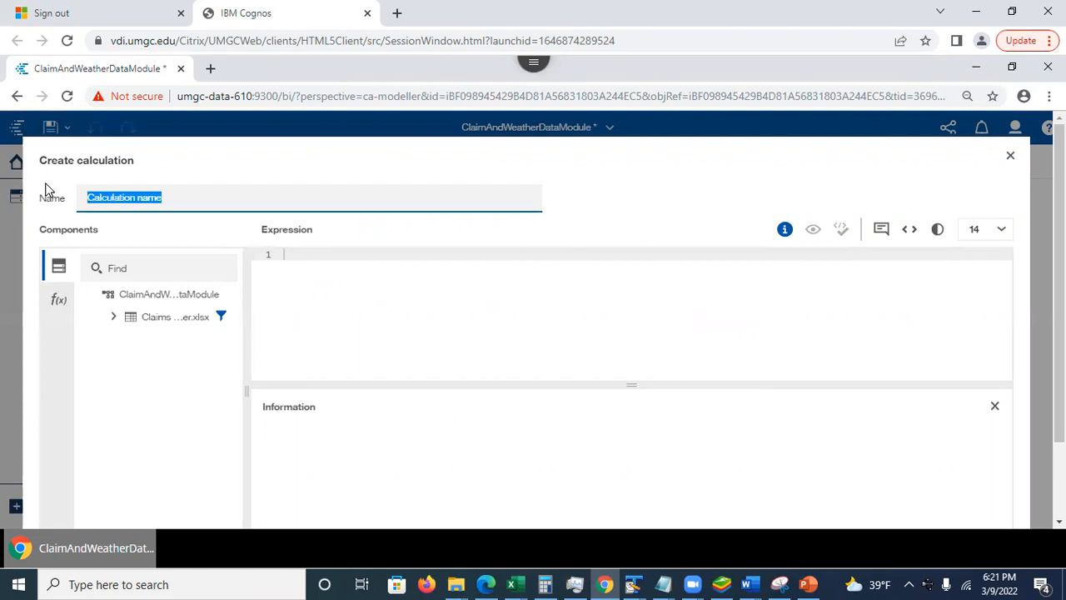
pyautogui.write('In')
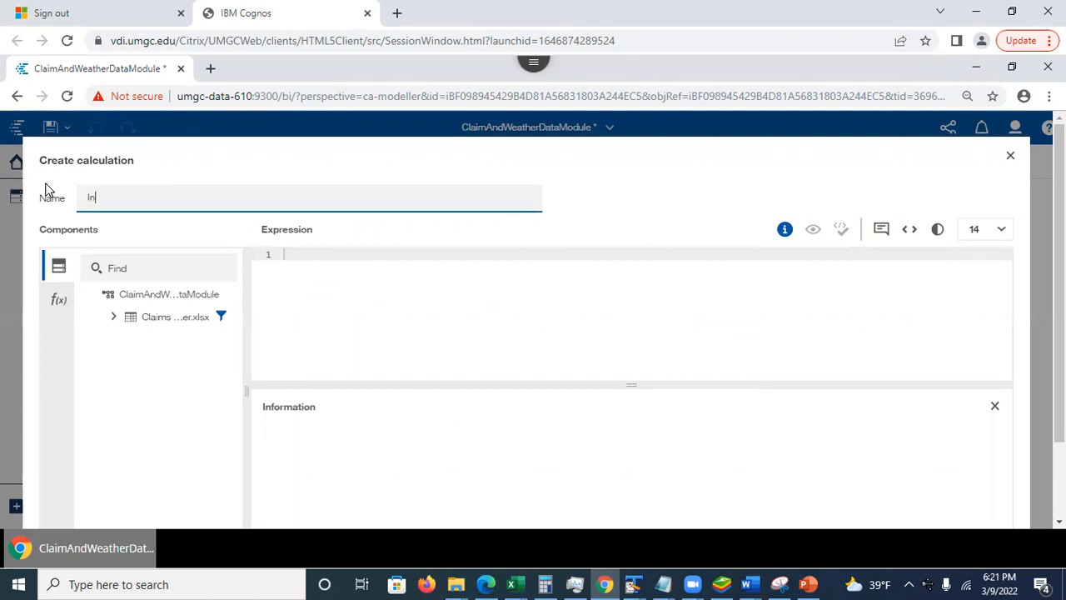
pyautogui.write('AverageIncome')
# Step: Define the expression as average ( PacificWestCampaign_Copy.Income ) using the table's Income column, and create the calculation
pyautogui.click(113, 319)
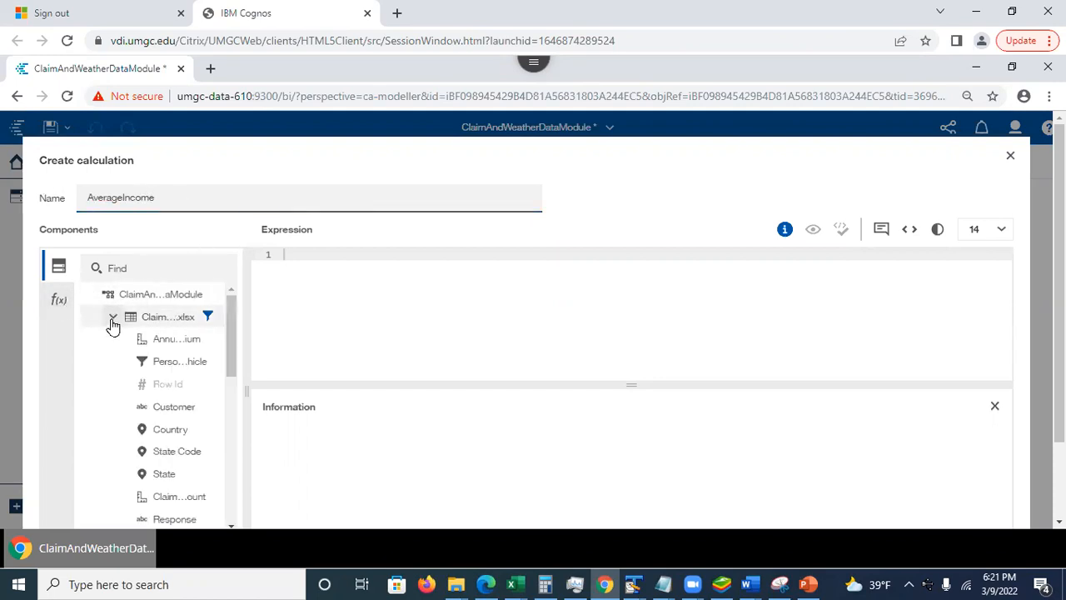
pyautogui.moveTo(231, 357); pyautogui.dragTo(313, 277)
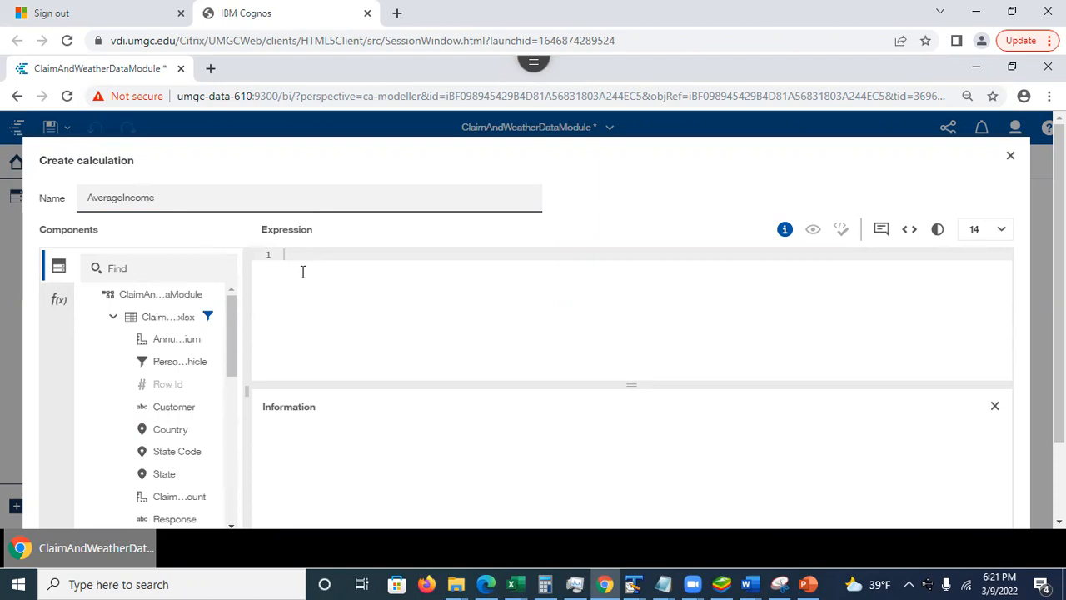
pyautogui.write('av')
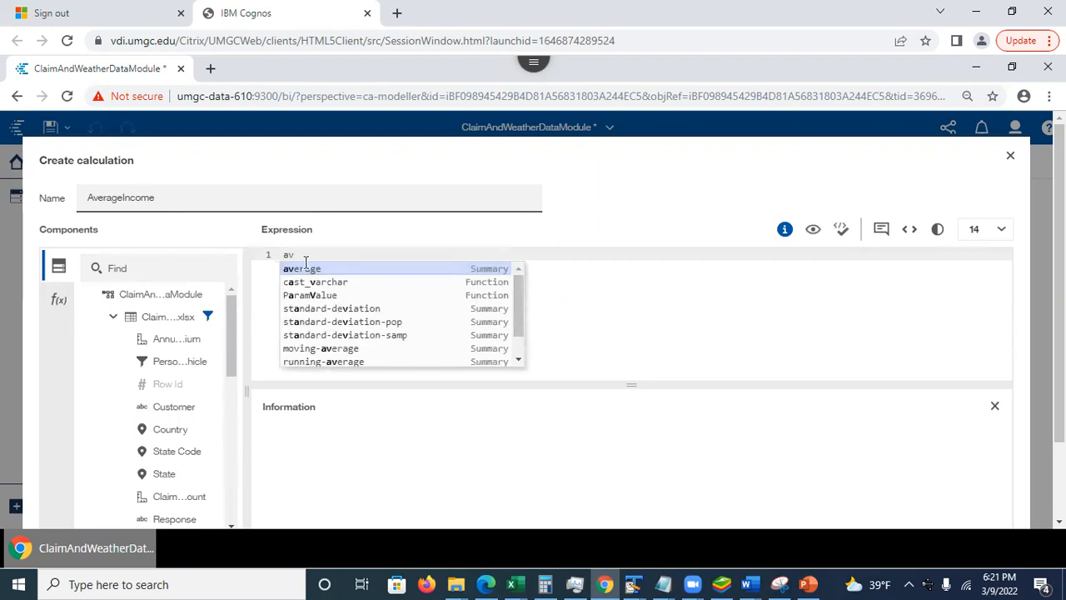
pyautogui.click(308, 271)
pyautogui.moveTo(232, 375); pyautogui.dragTo(245, 443)
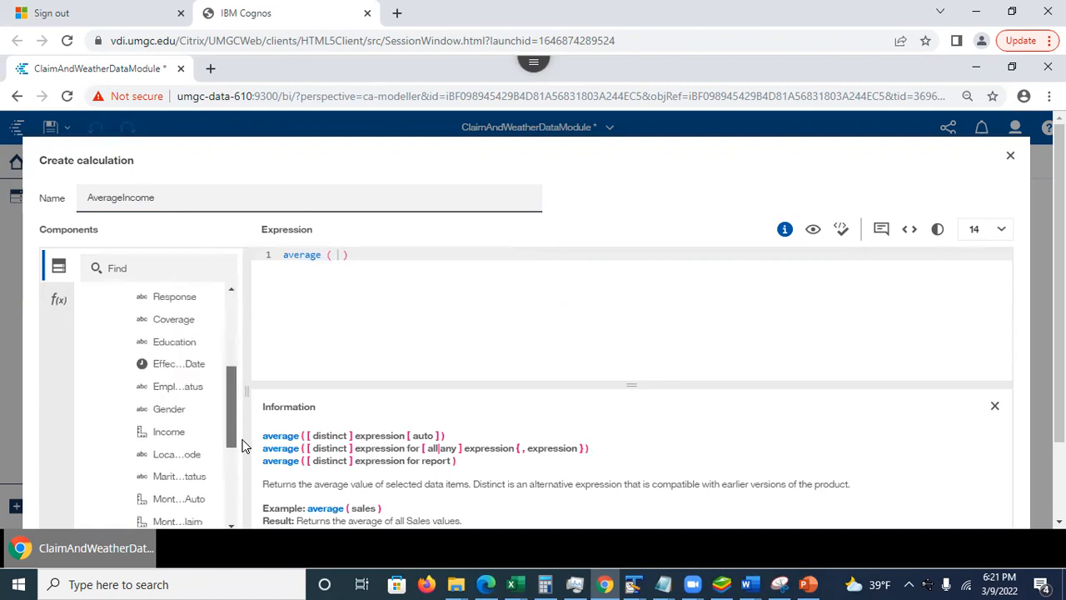
pyautogui.moveTo(171, 433); pyautogui.dragTo(337, 258)
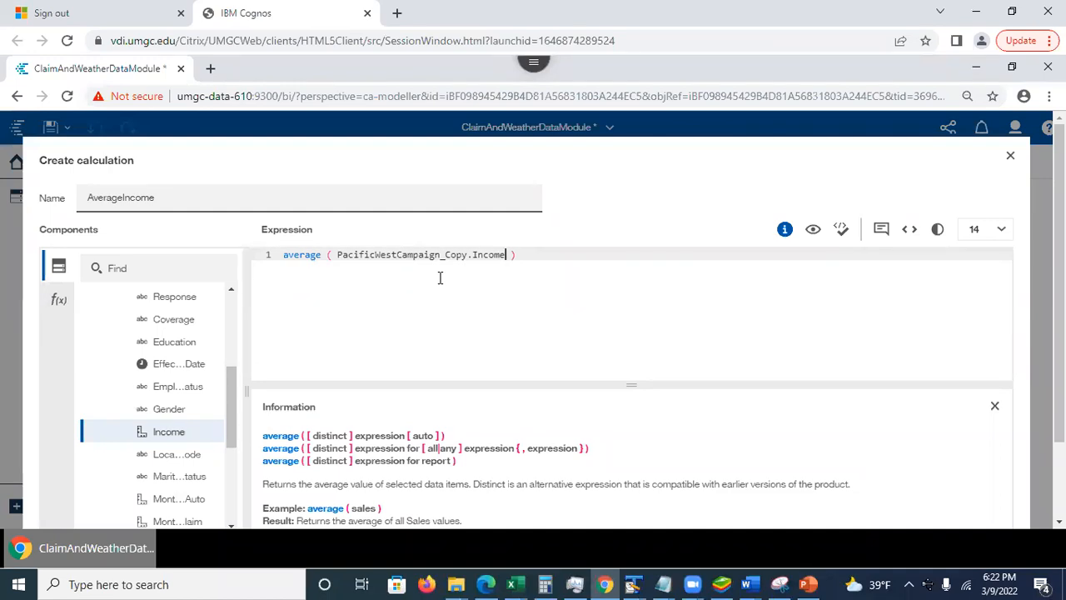
pyautogui.moveTo(337, 255); pyautogui.dragTo(474, 254)
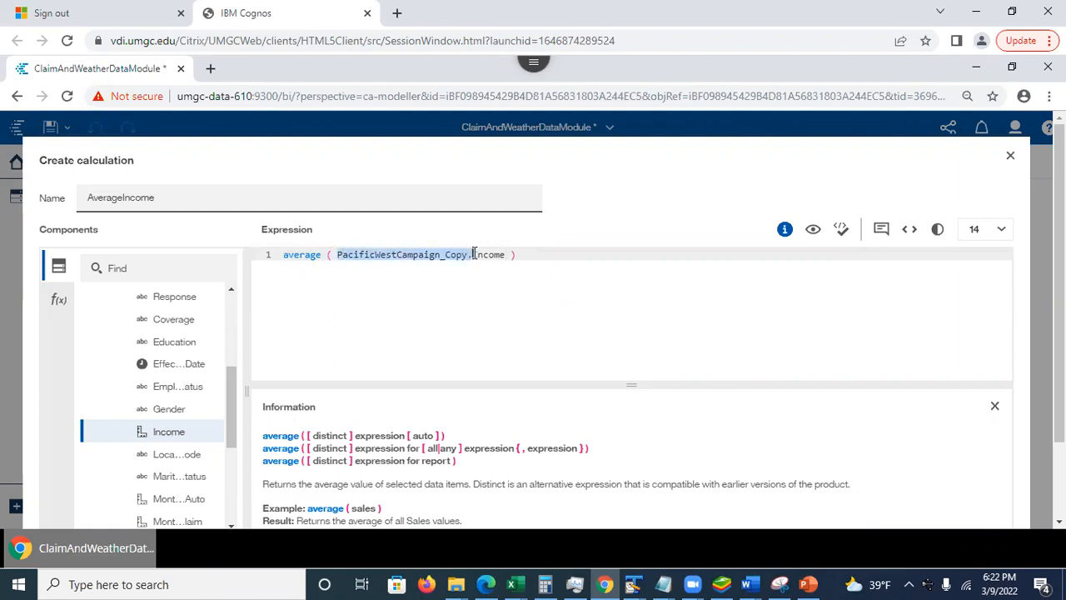
pyautogui.click(467, 269)
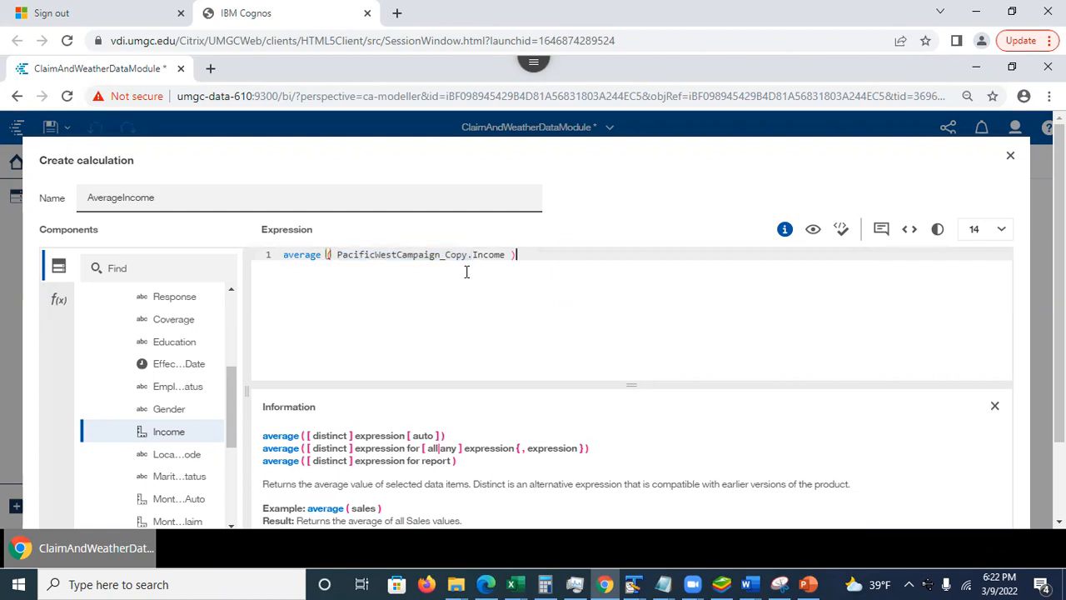
pyautogui.click(473, 255)
pyautogui.scroll(-2, 796, 418)
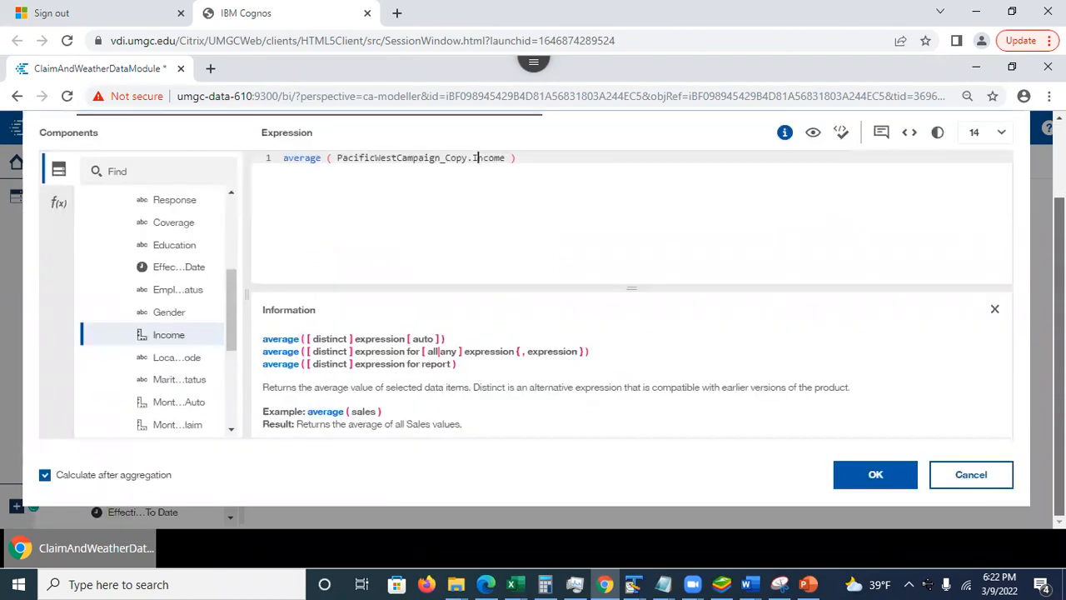
pyautogui.click(873, 482)
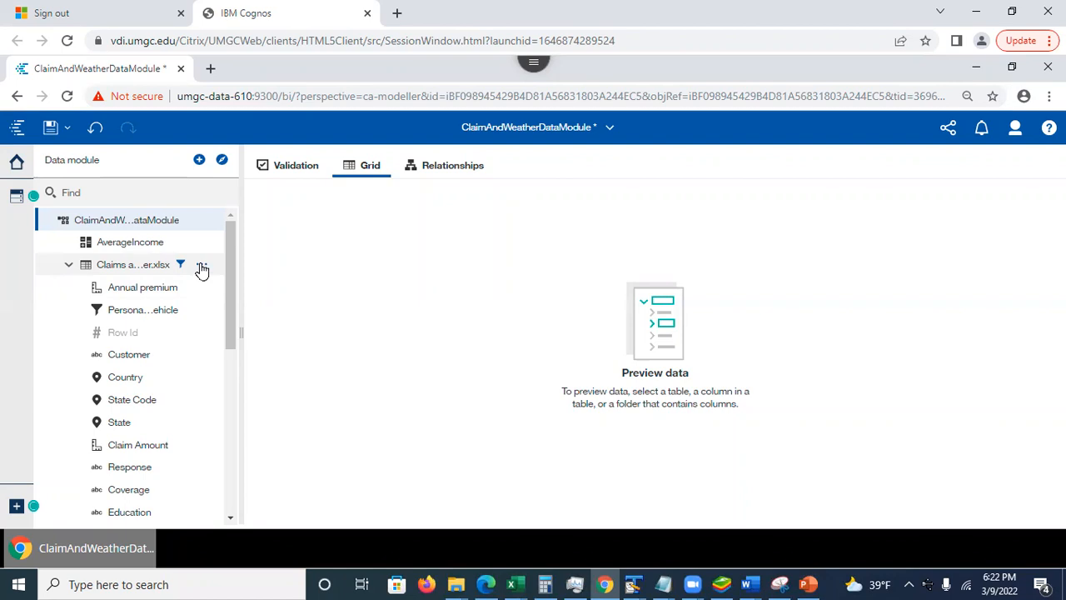
# Step: Start a new calculation on the Claims and Weather.xlsx table and name it "AverageIncomeForState"
pyautogui.click(202, 266)
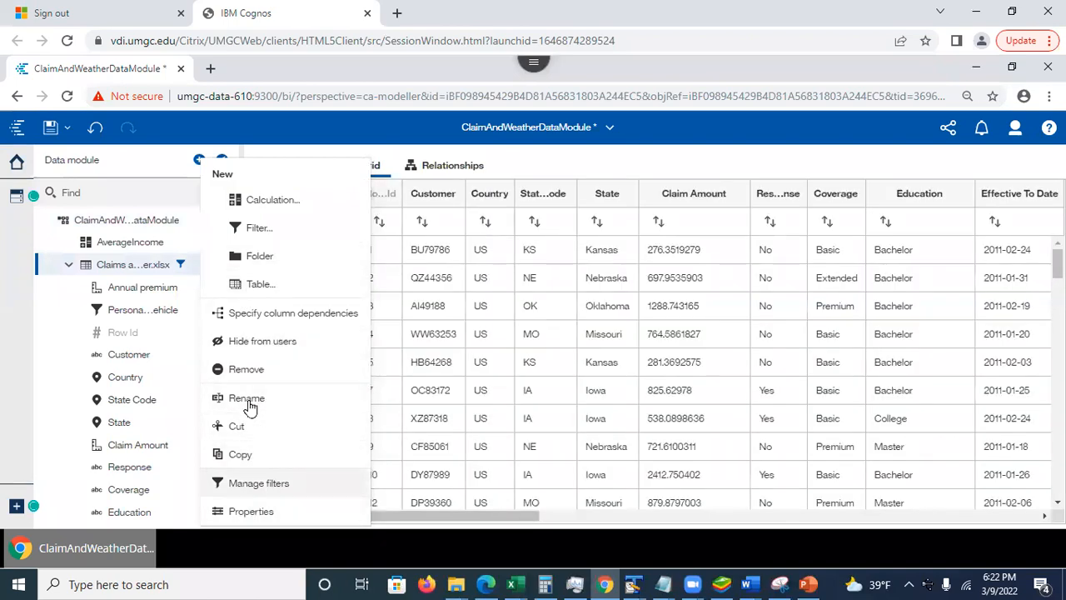
pyautogui.click(276, 204)
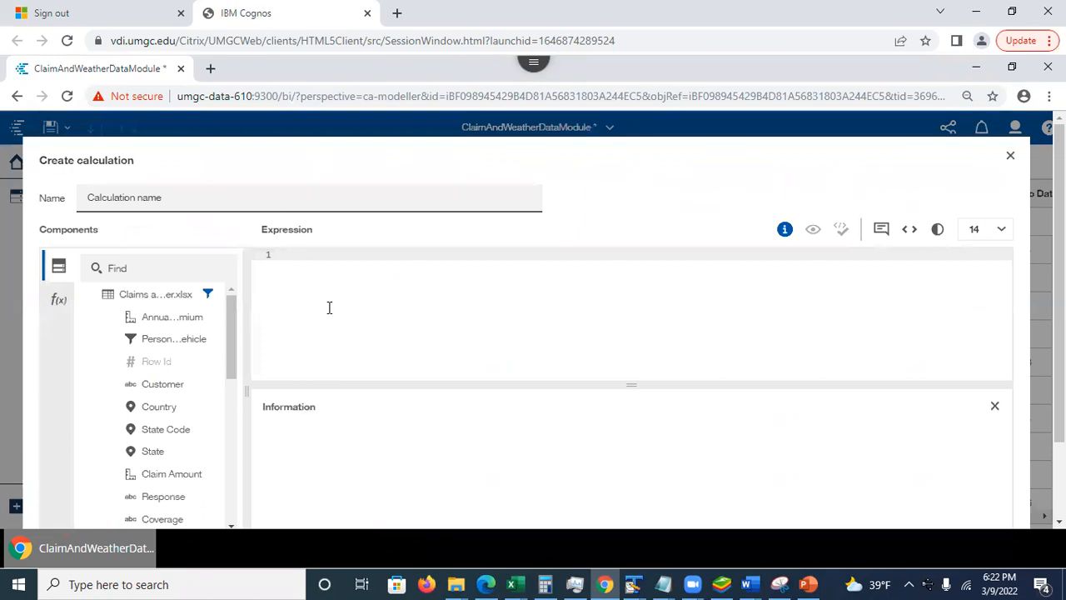
pyautogui.moveTo(178, 197); pyautogui.dragTo(36, 194)
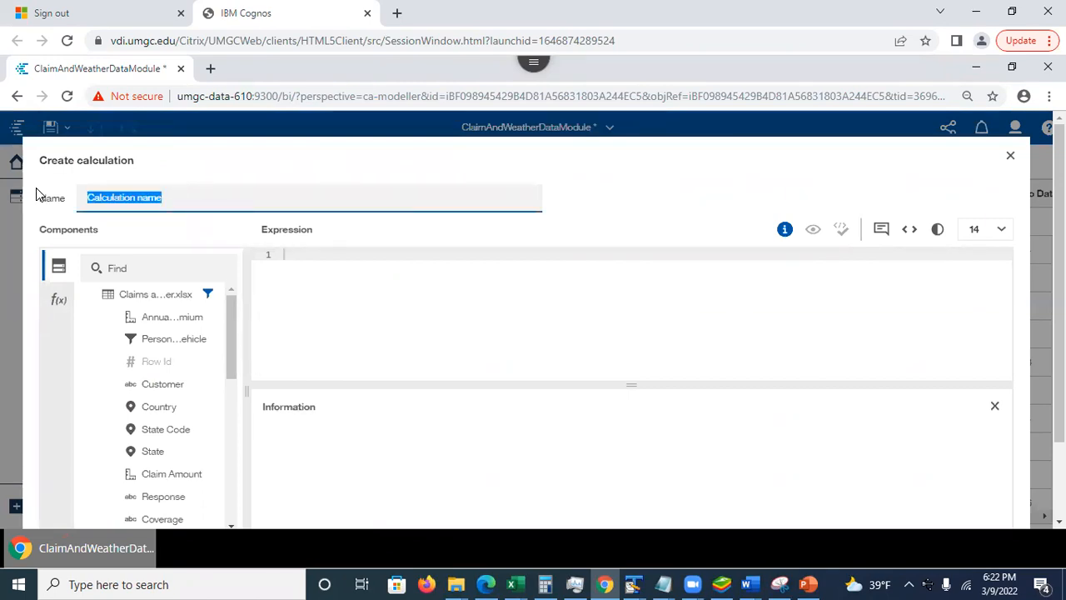
pyautogui.write('AverageIncomeForState')
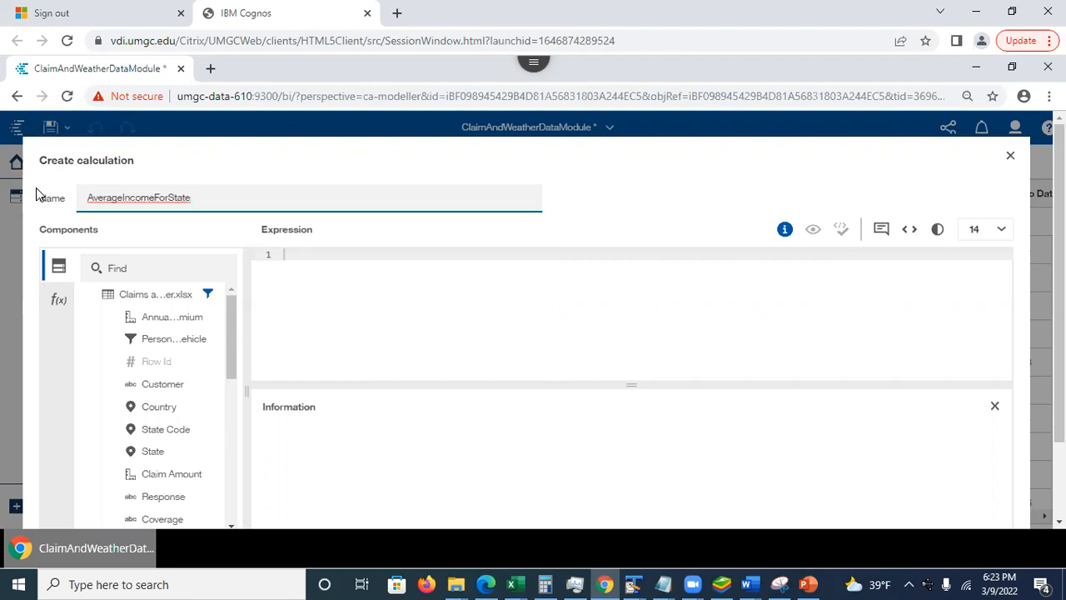
# Step: Build the expression average ( Income for State_Code ) using the average summary and the Income and State Code columns
pyautogui.click(290, 255)
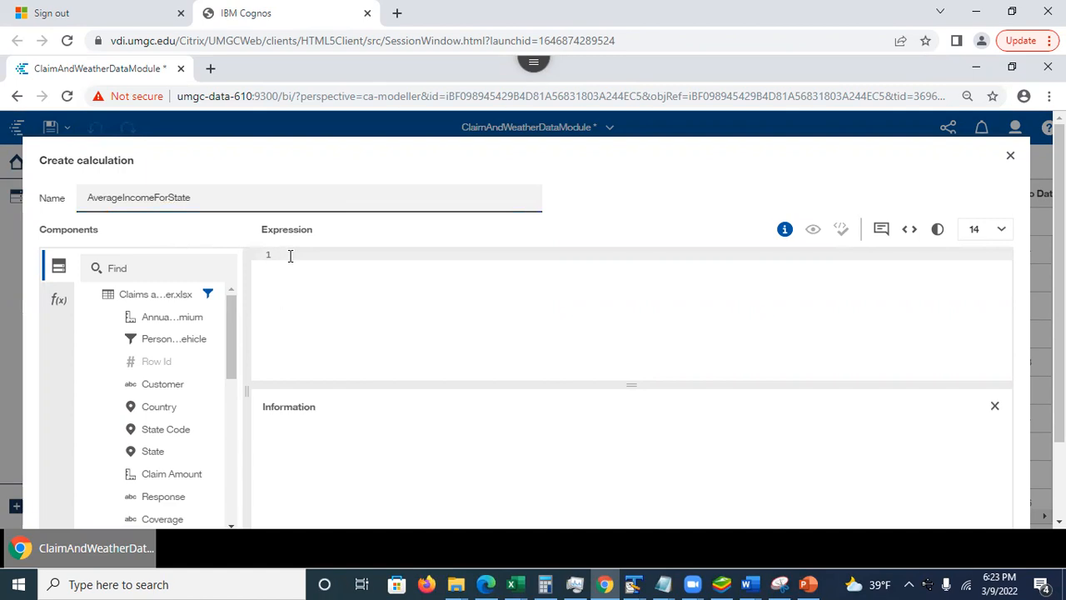
pyautogui.write('av')
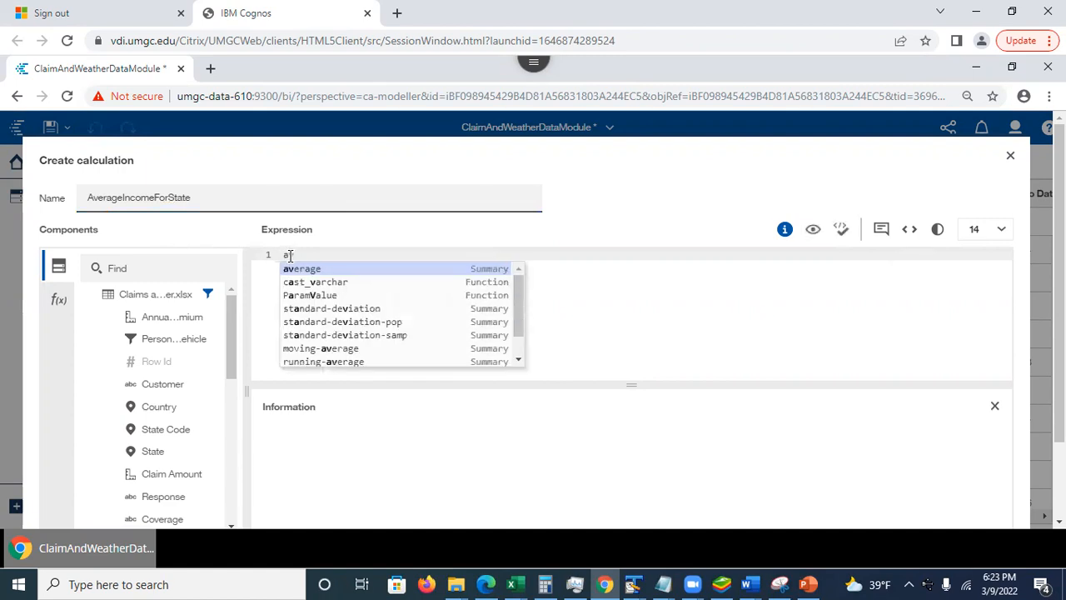
pyautogui.click(301, 270)
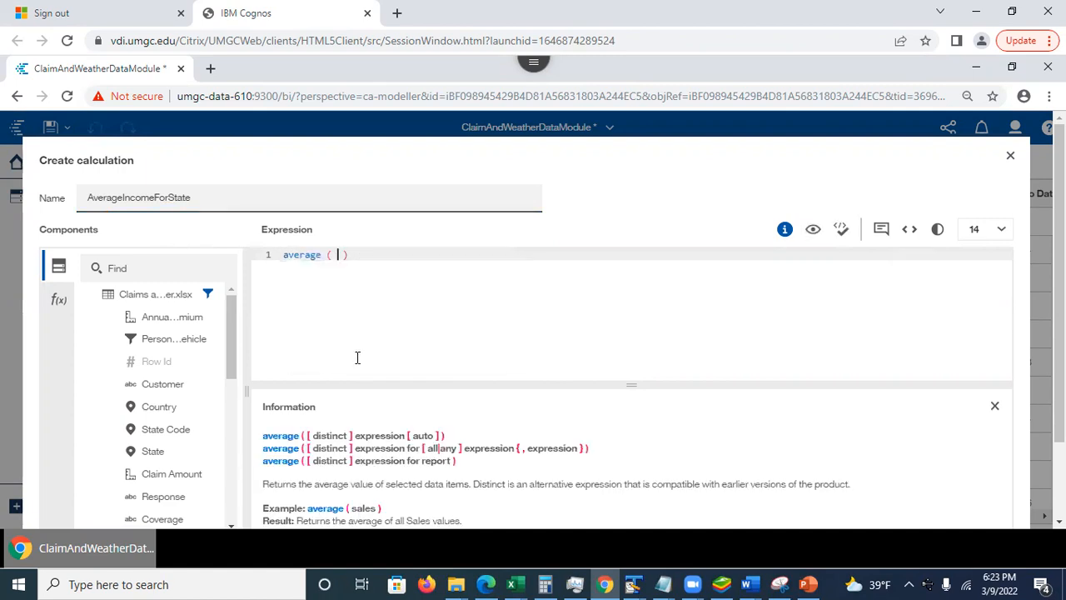
pyautogui.moveTo(233, 374); pyautogui.dragTo(250, 438)
pyautogui.moveTo(155, 410); pyautogui.dragTo(339, 254)
pyautogui.click(334, 254)
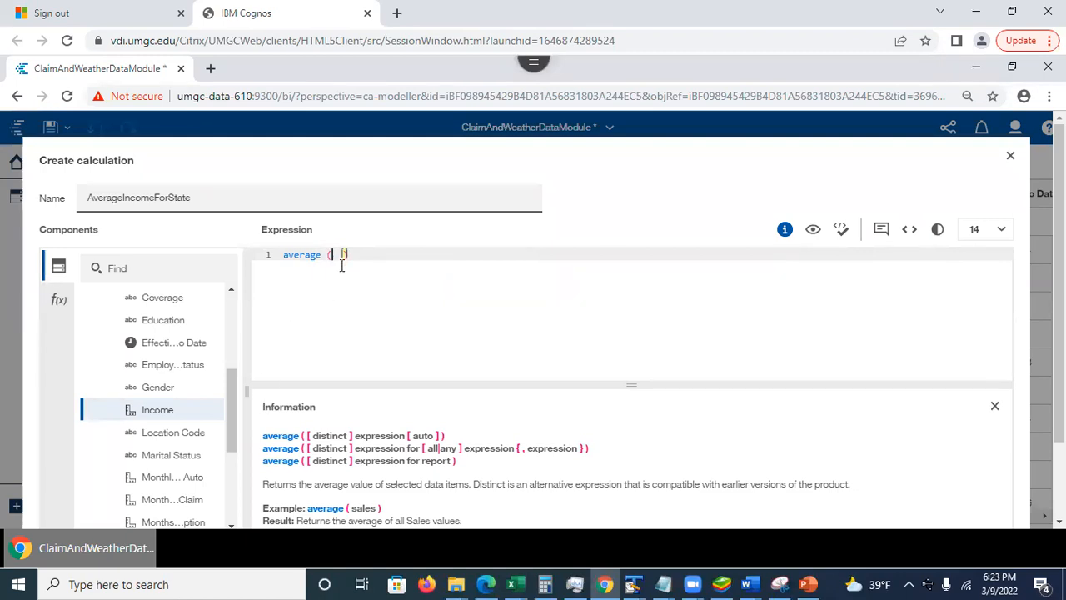
pyautogui.moveTo(155, 409); pyautogui.dragTo(340, 255)
pyautogui.write('for')
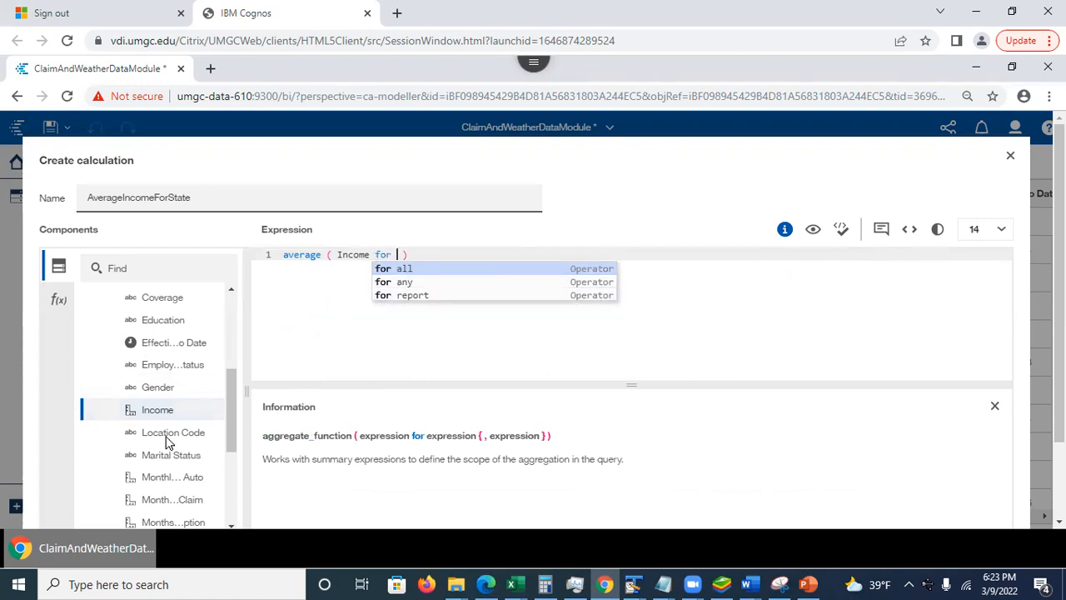
pyautogui.moveTo(227, 398); pyautogui.dragTo(229, 469)
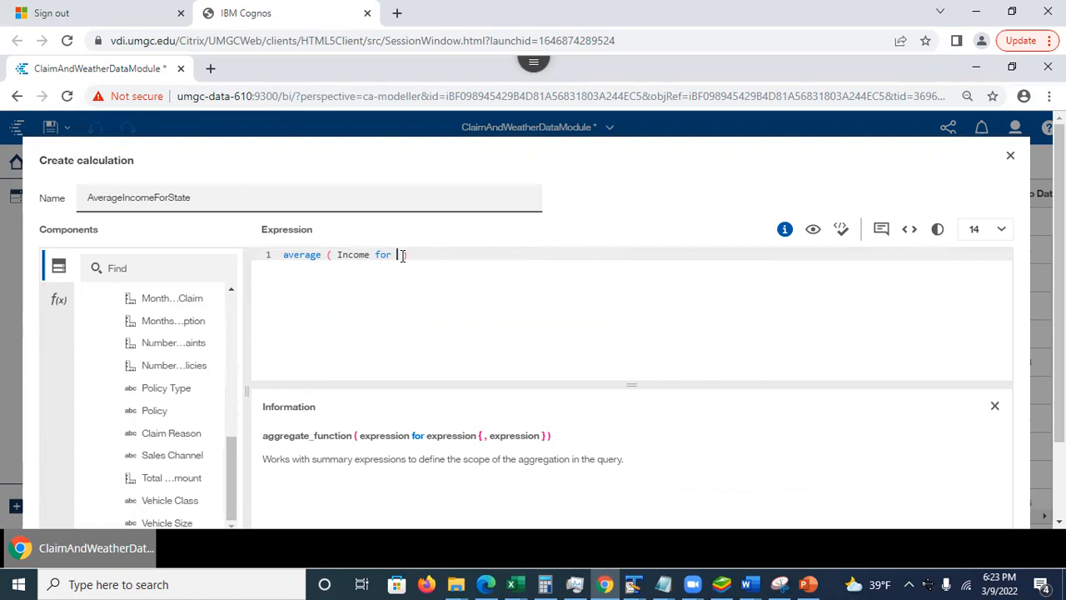
pyautogui.write('s')
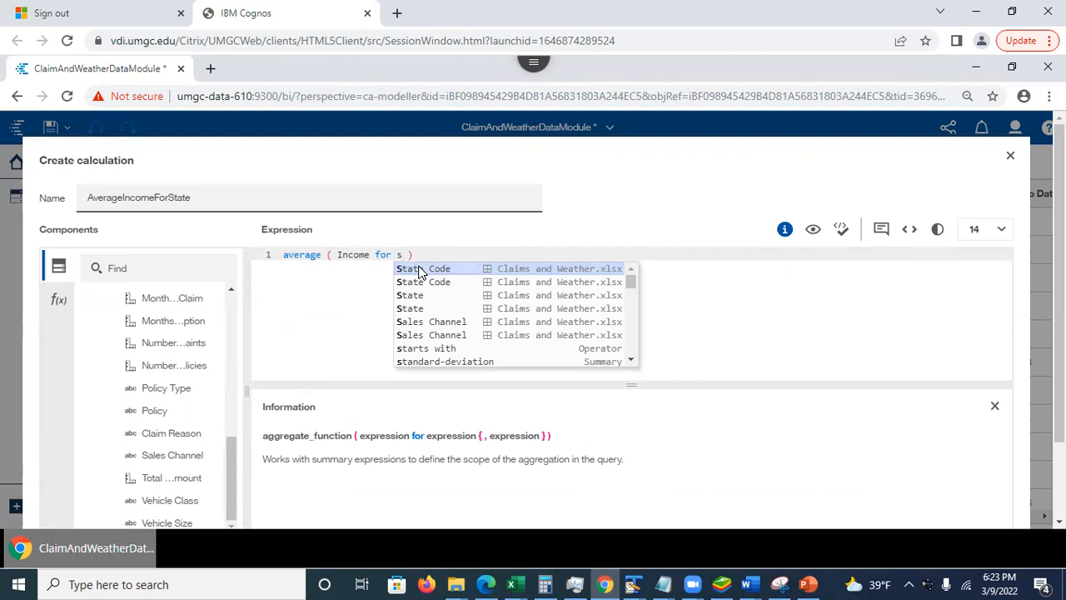
pyautogui.click(420, 270)
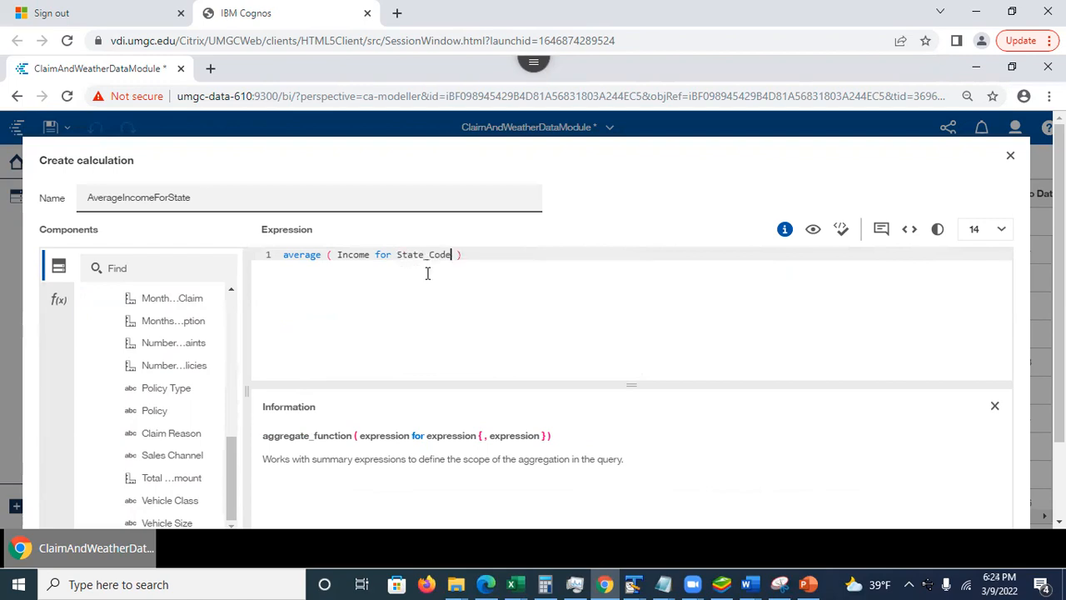
# Step: Validate and preview the AverageIncomeForState expression, and create the calculation
pyautogui.click(841, 232)
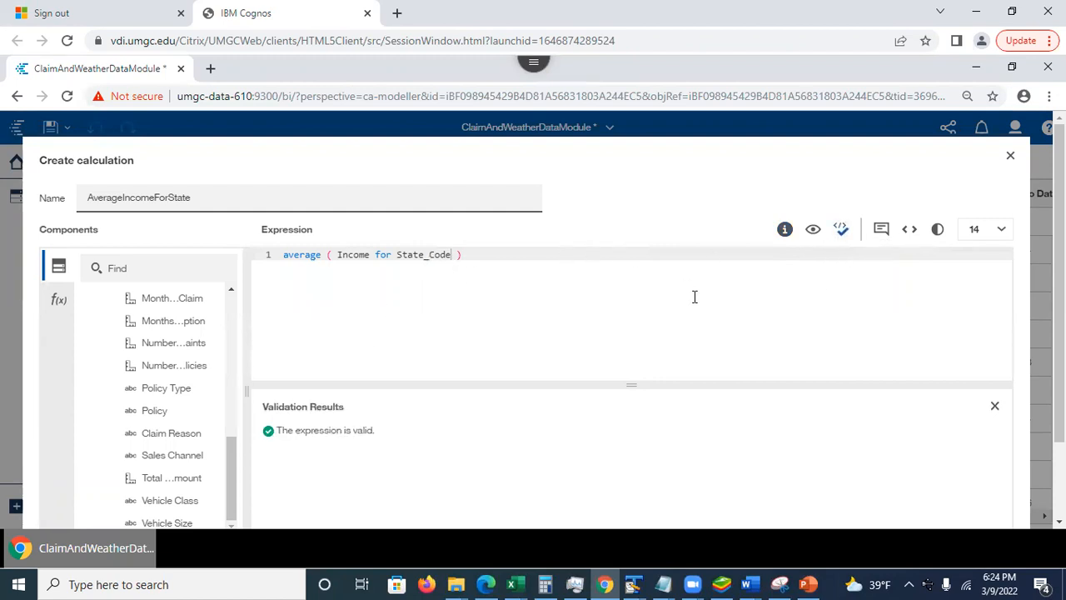
pyautogui.click(813, 234)
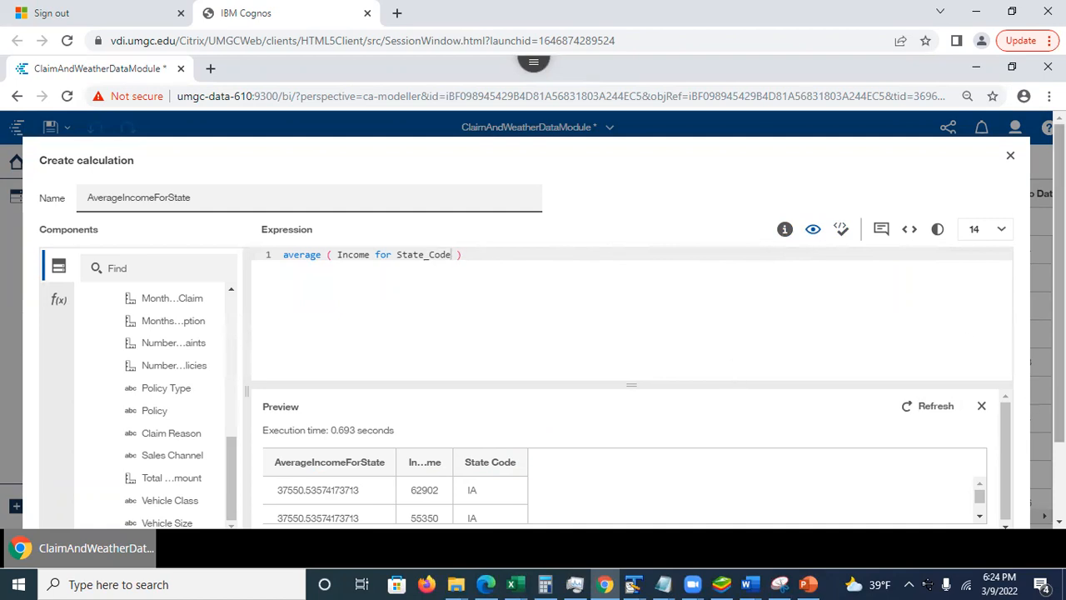
pyautogui.scroll(-2, 1041, 417)
pyautogui.click(871, 475)
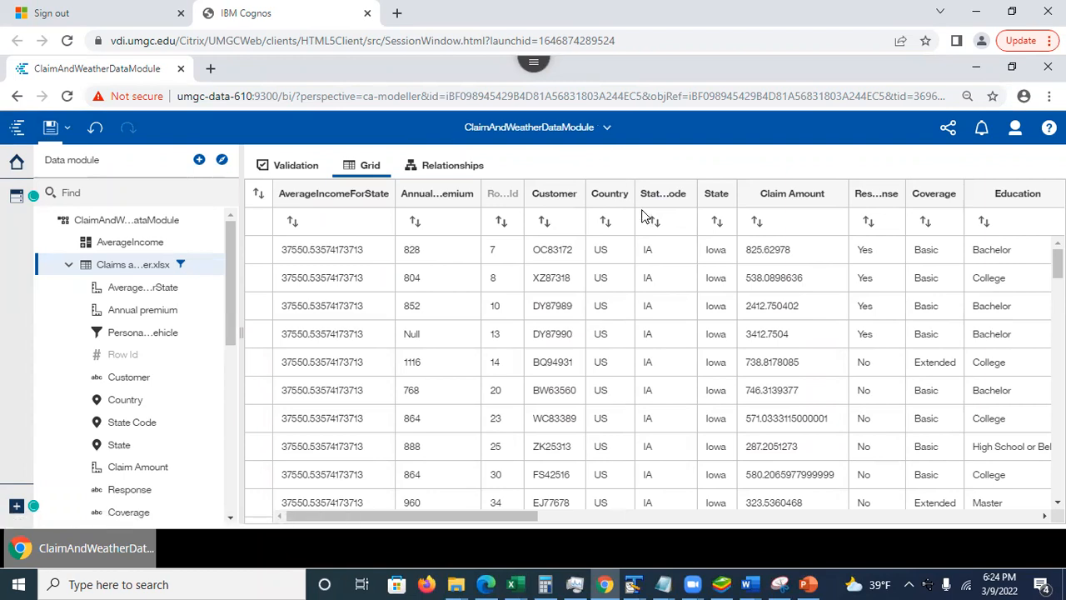
# Step: Switch to the Intro to Cognos analytics presentation in PowerPoint, review slides 34 and 35 on numeric data groups, and return to Cognos
pyautogui.click(807, 583)
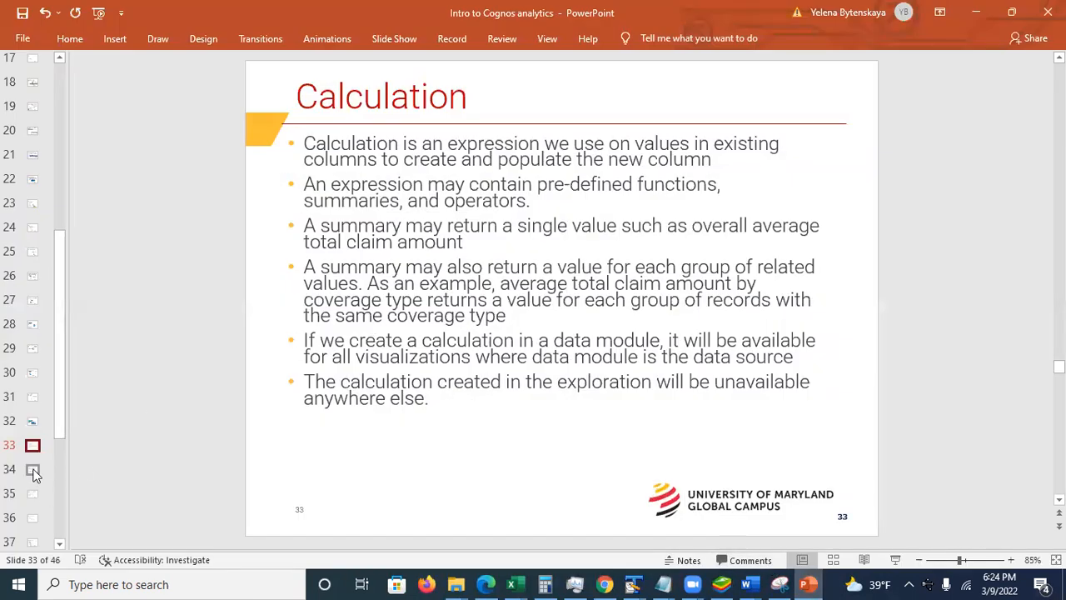
pyautogui.click(33, 471)
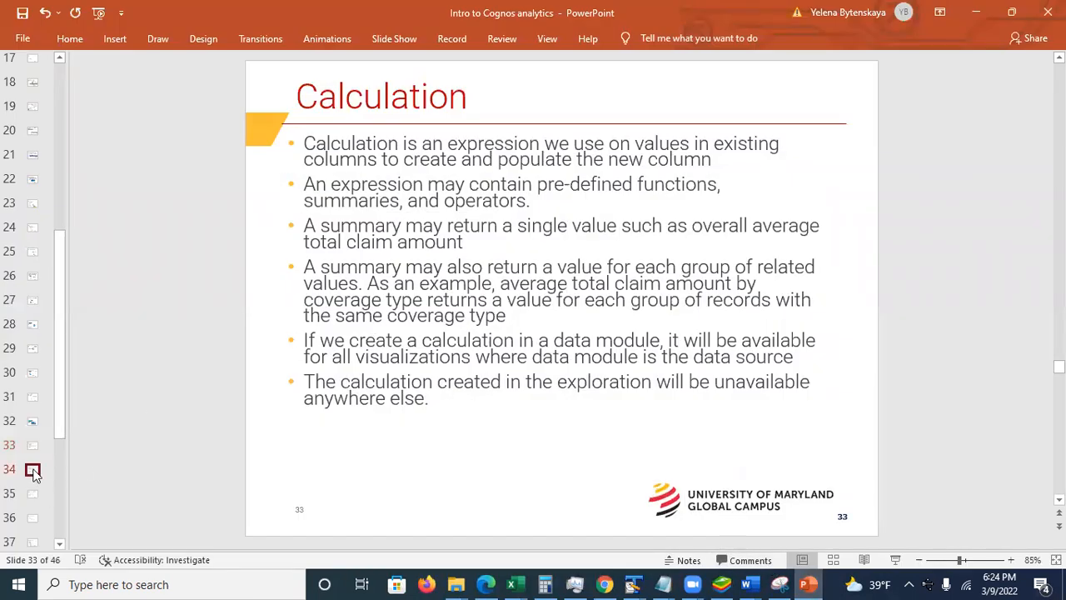
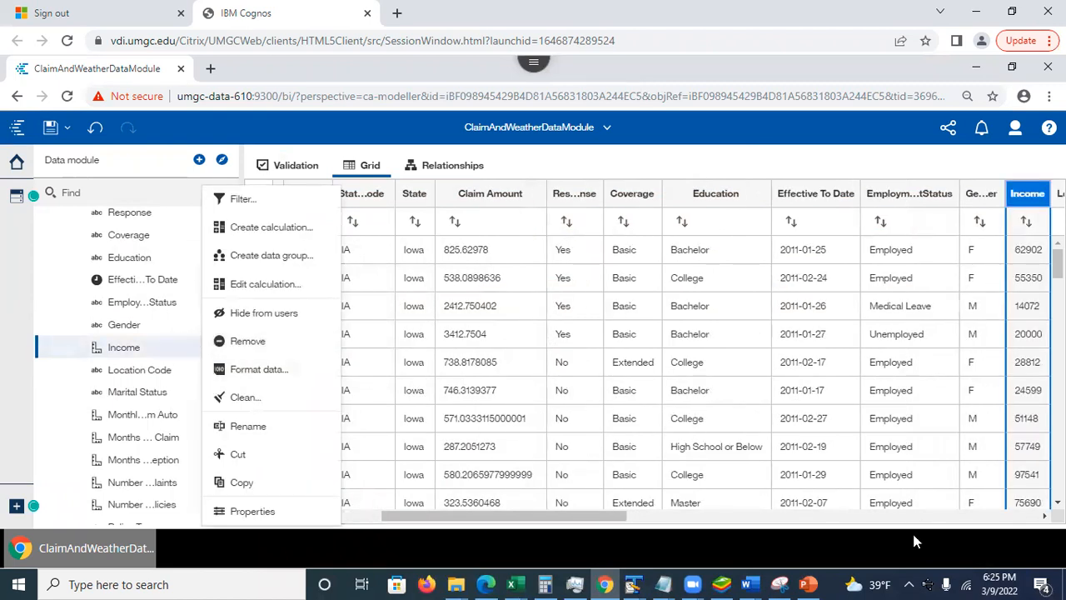
pyautogui.click(808, 583)
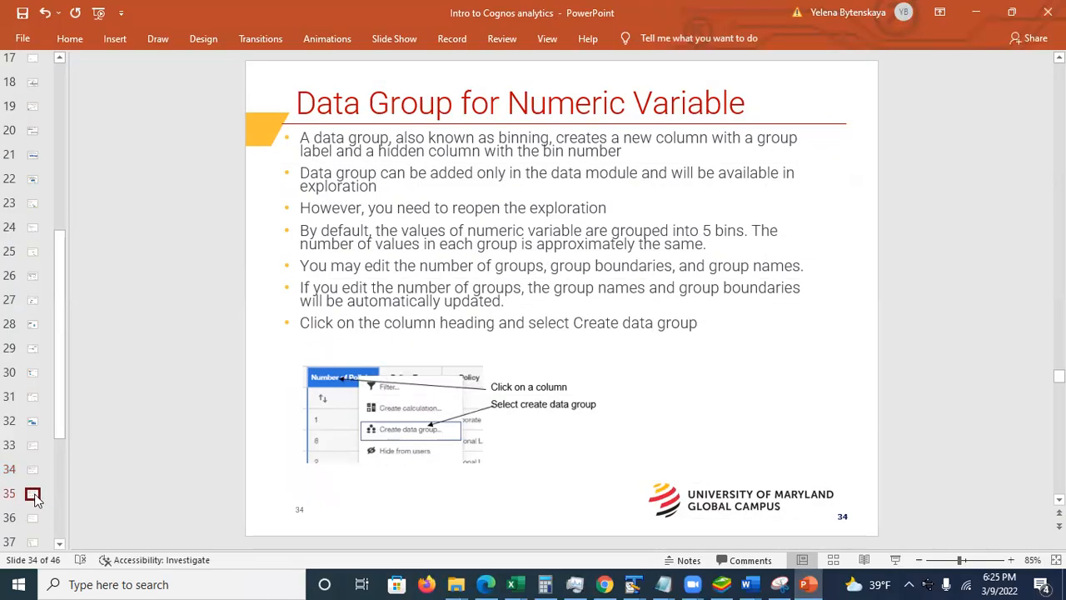
pyautogui.click(34, 495)
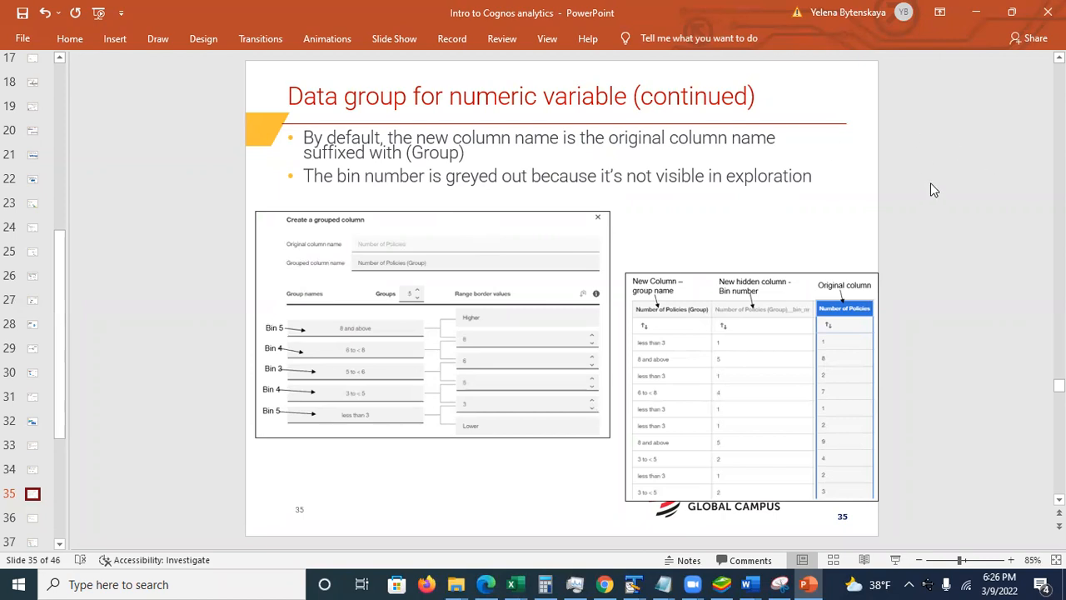
pyautogui.click(976, 13)
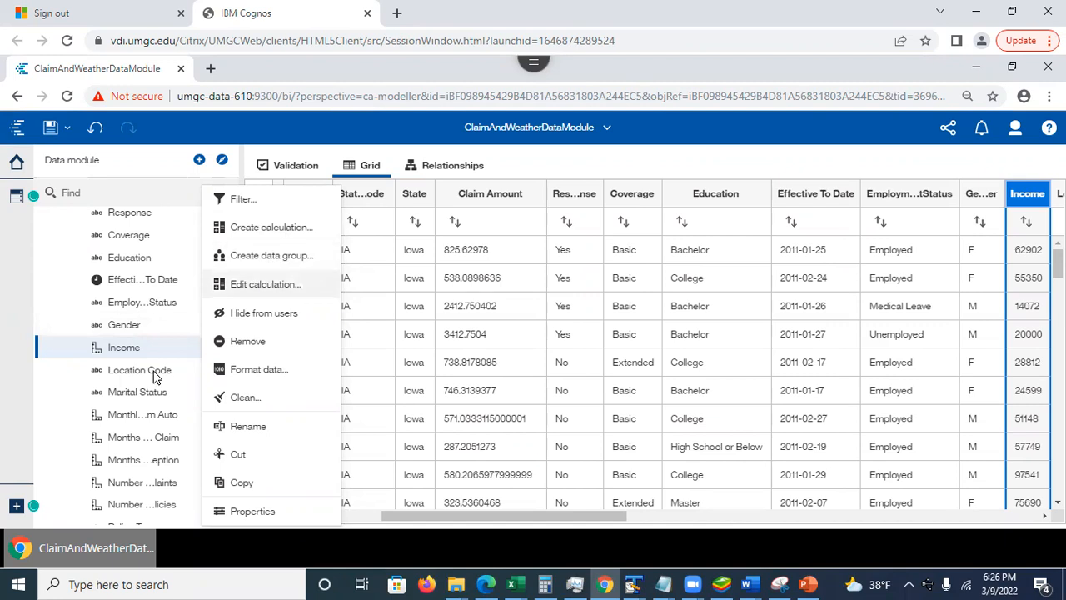
pyautogui.click(267, 256)
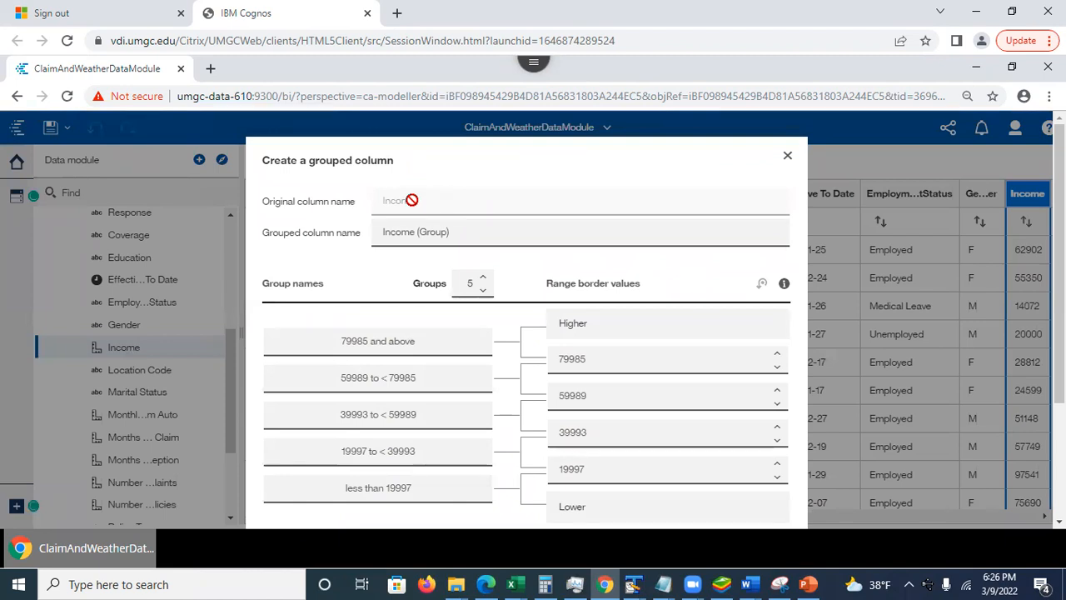
pyautogui.click(453, 232)
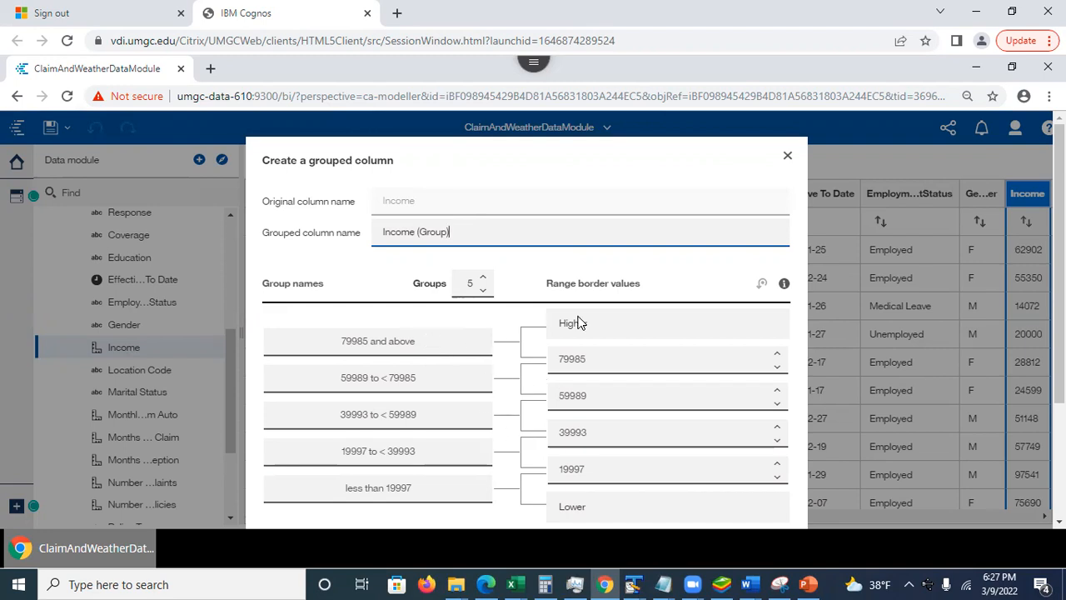
pyautogui.click(788, 157)
pyautogui.moveTo(234, 384); pyautogui.dragTo(239, 417)
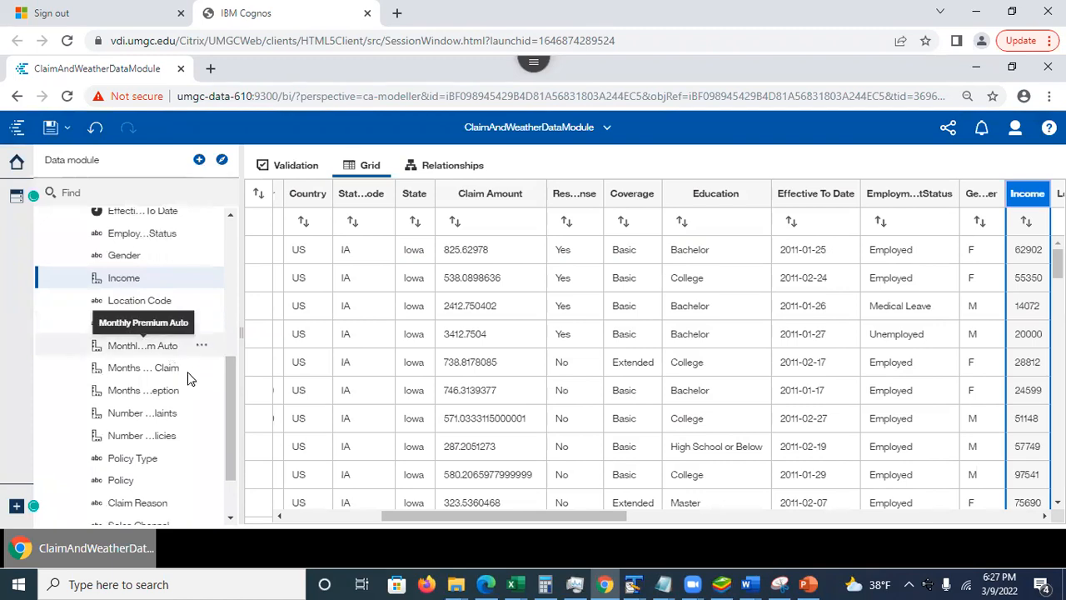
# Step: Check slide 35 on numeric data groups in PowerPoint, return to Cognos and search the data module for "number"
pyautogui.click(807, 584)
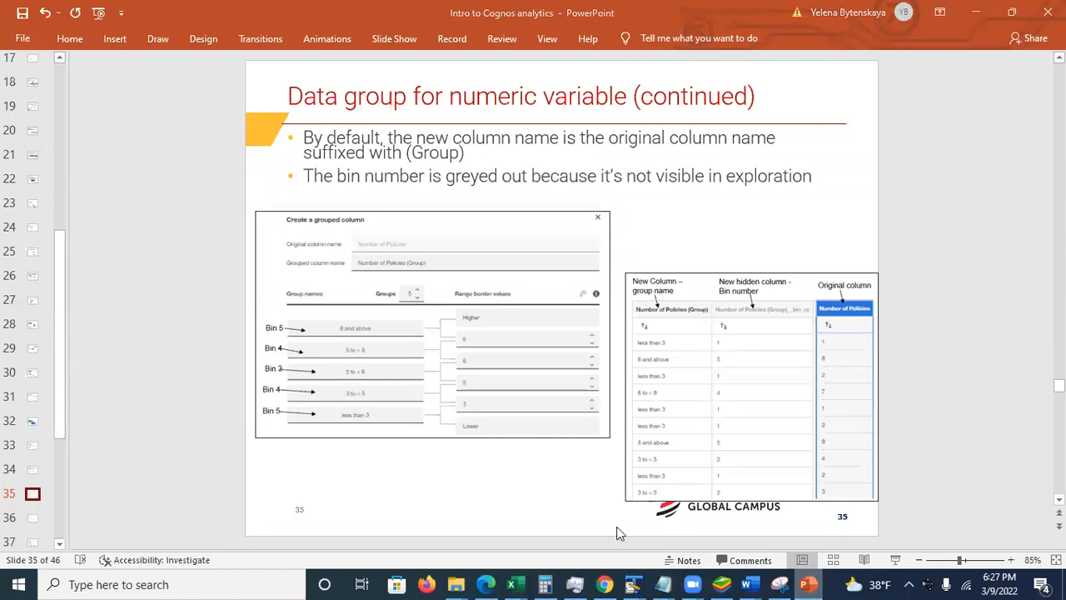
pyautogui.hotkey('alt', 'Tab')
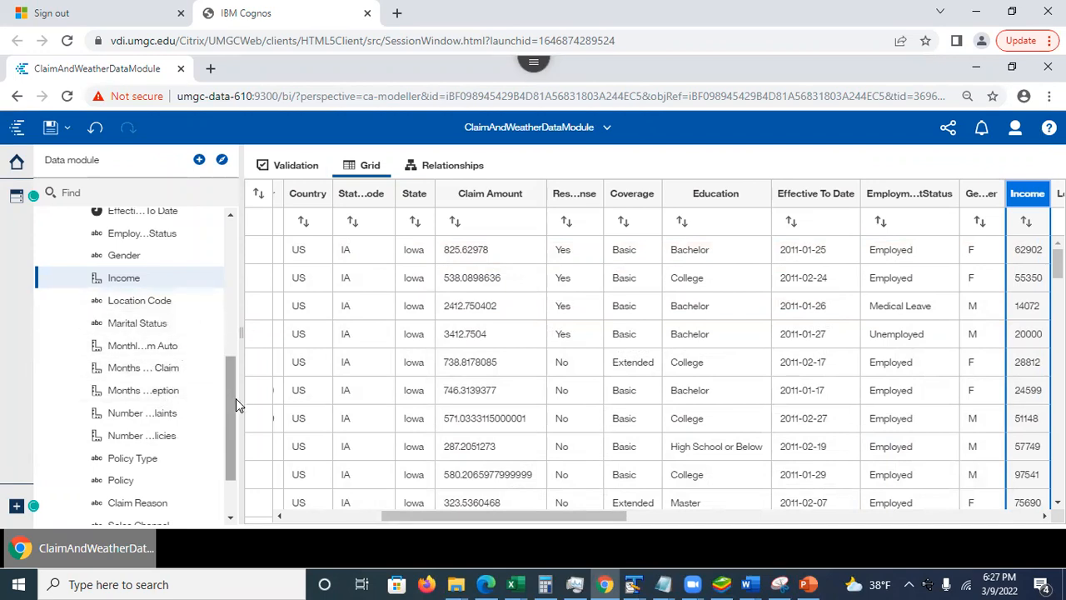
pyautogui.scroll(1, 235, 405)
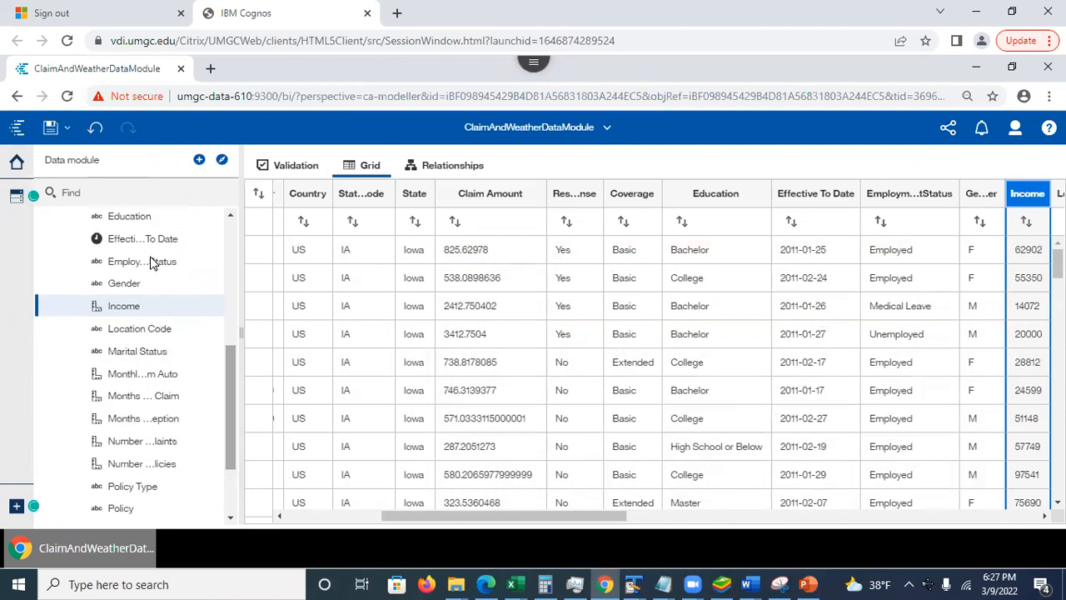
pyautogui.click(106, 193)
pyautogui.write('number')
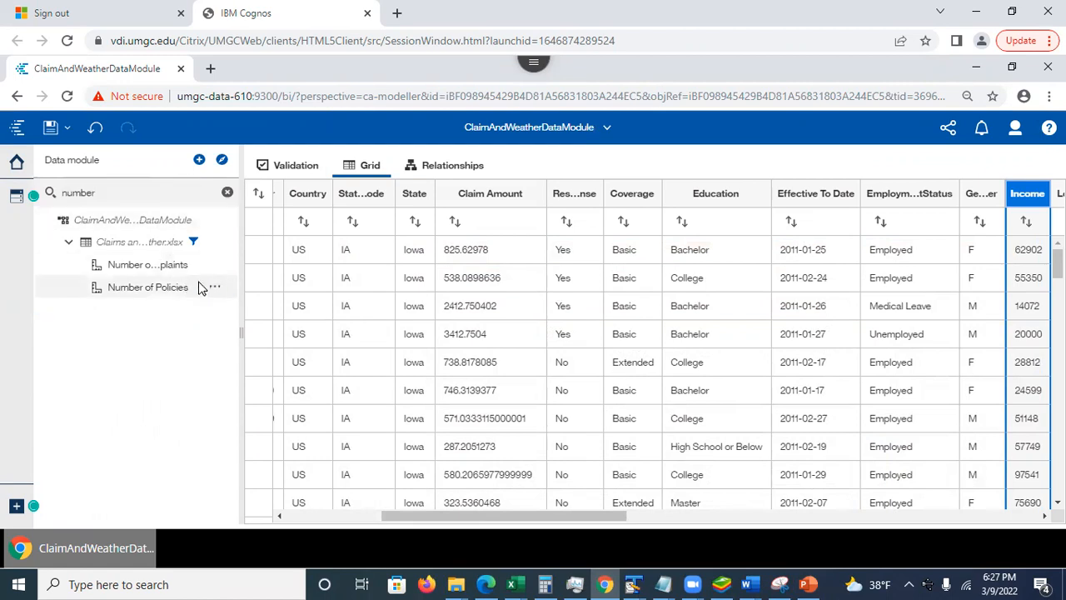
# Step: Create a data group for the Number of Policies column with the default five groups and column name Number of Policies (Group)
pyautogui.click(216, 291)
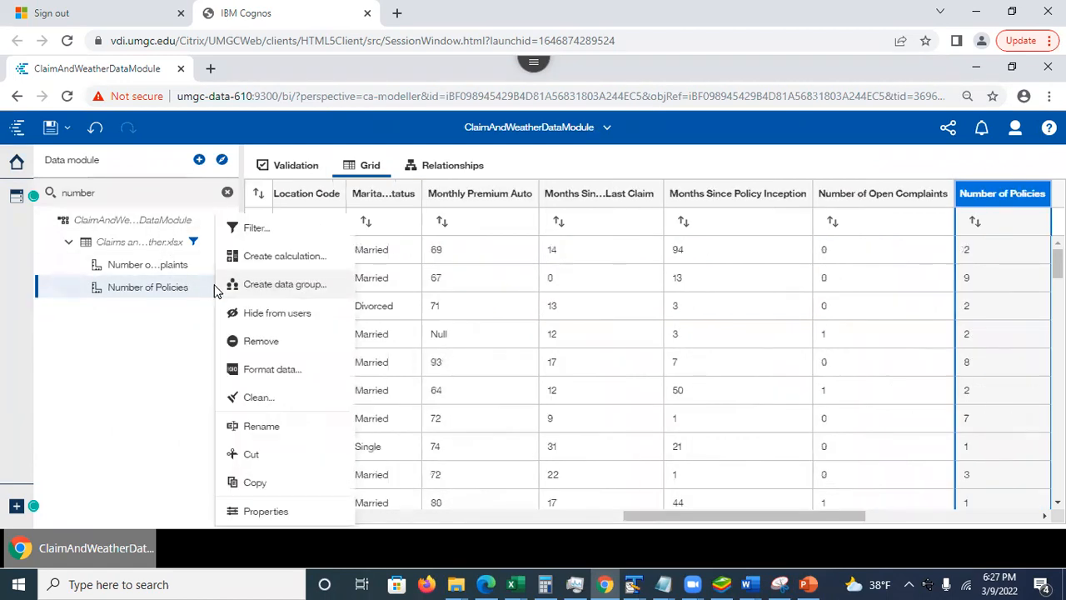
pyautogui.click(280, 292)
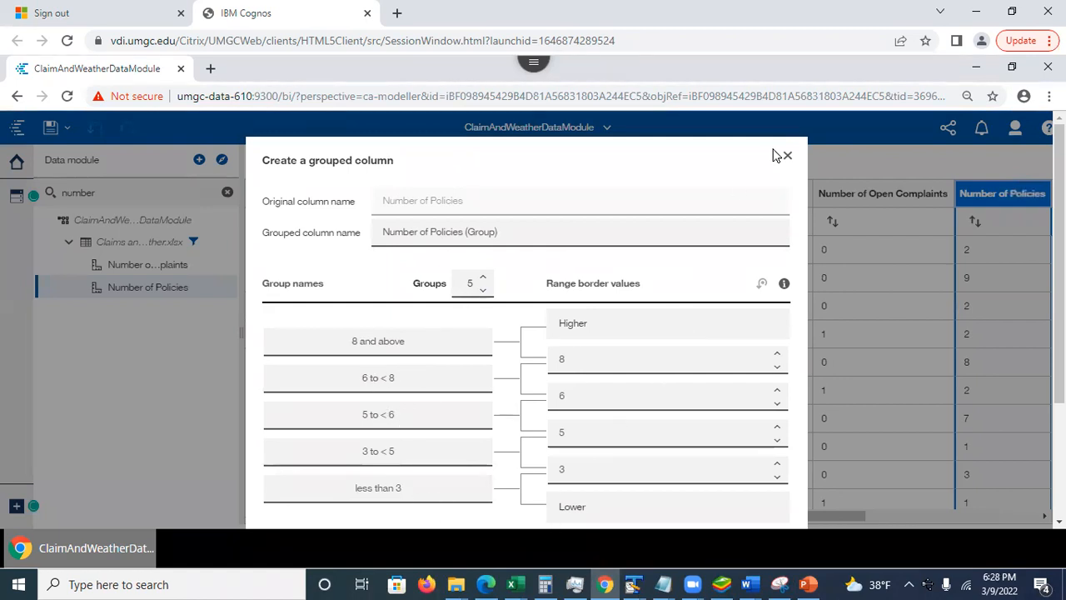
pyautogui.scroll(-3, 848, 215)
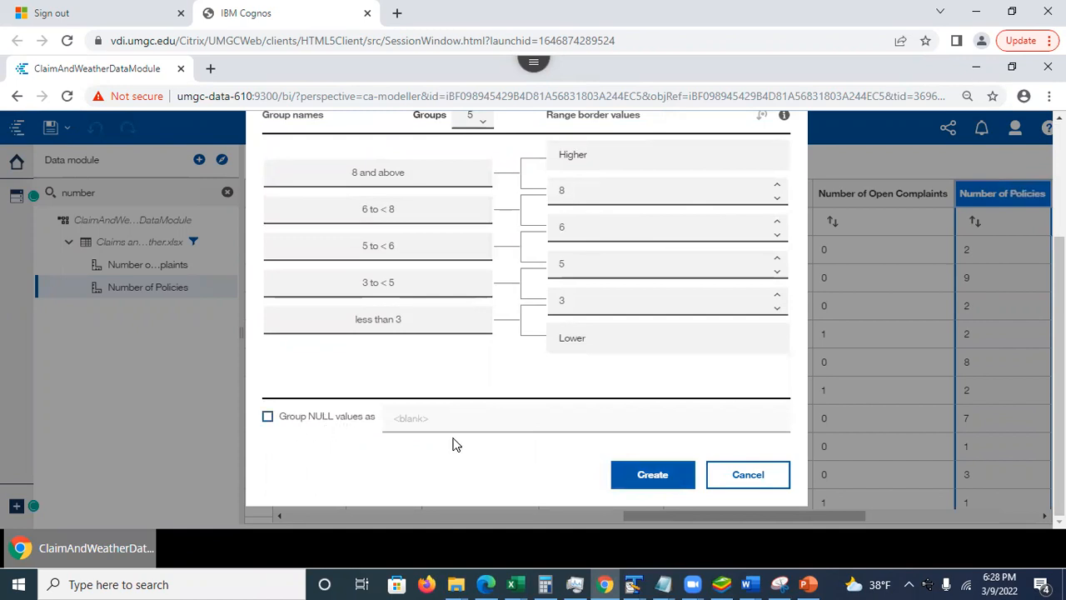
pyautogui.click(650, 476)
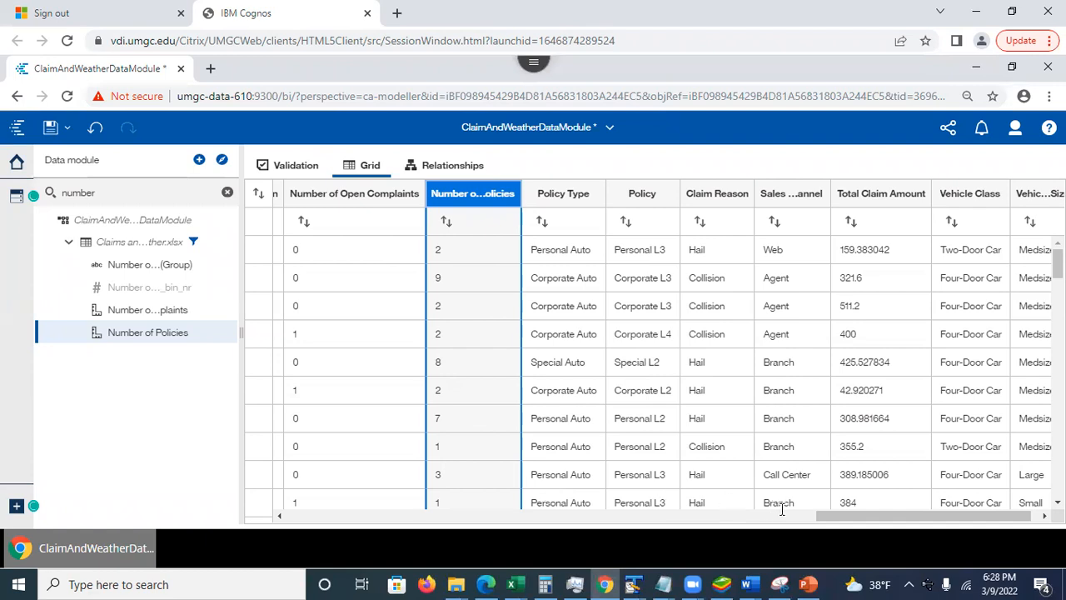
# Step: Look through the grid columns, review slide 35 in PowerPoint enlarged to 110%, and return to Cognos
pyautogui.moveTo(840, 523); pyautogui.dragTo(759, 536)
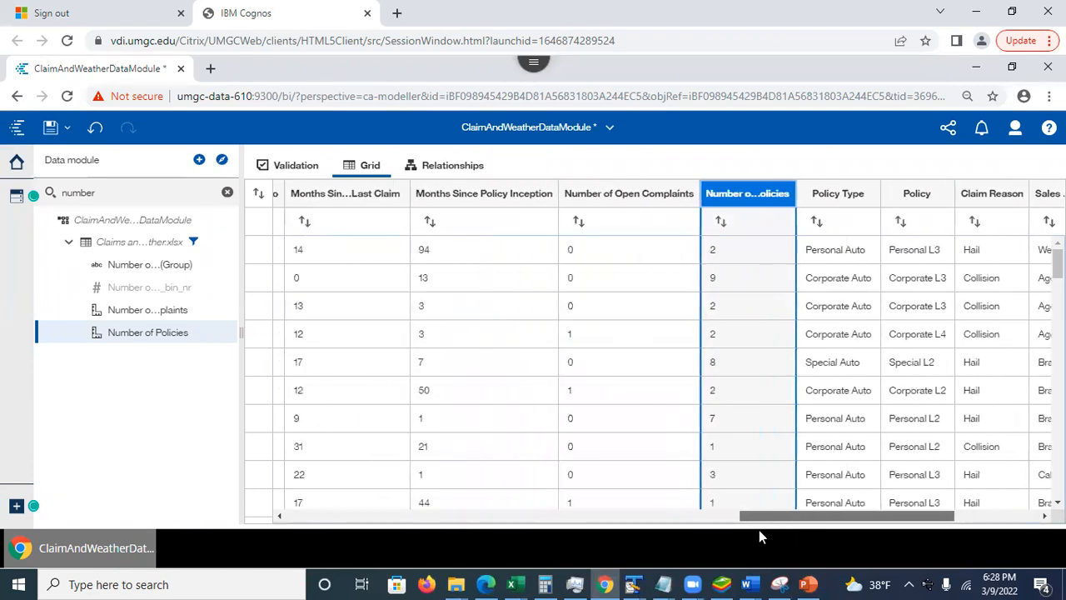
pyautogui.moveTo(586, 547); pyautogui.dragTo(607, 533)
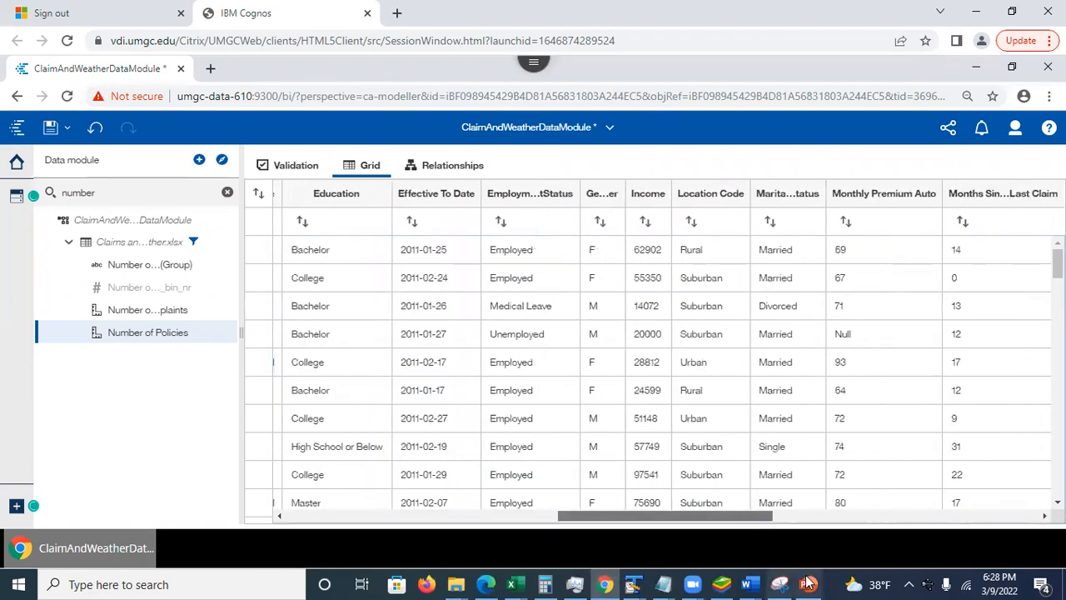
pyautogui.click(807, 579)
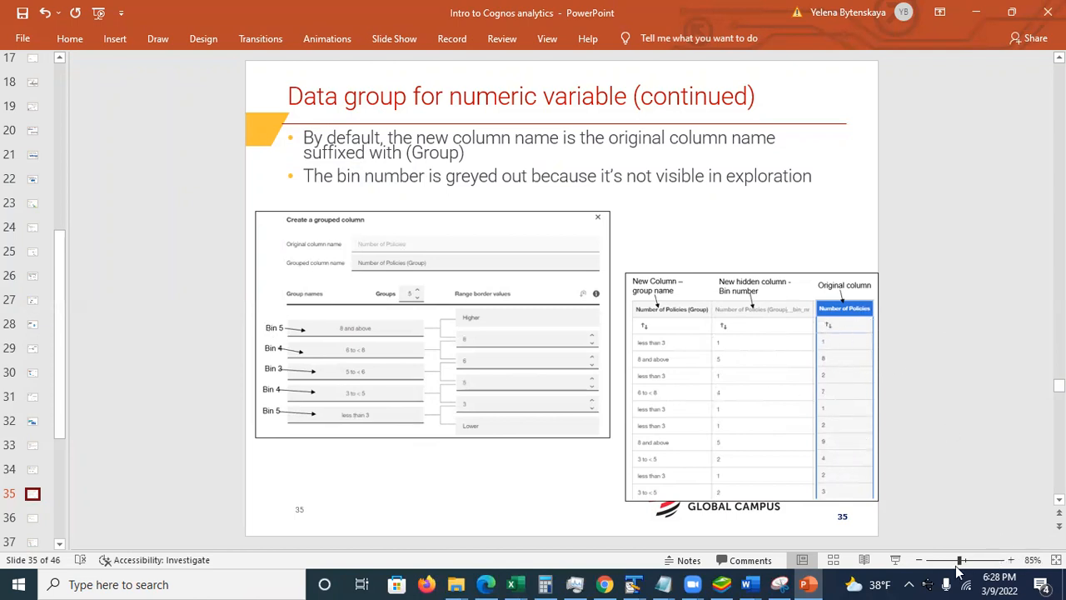
pyautogui.click(1012, 560)
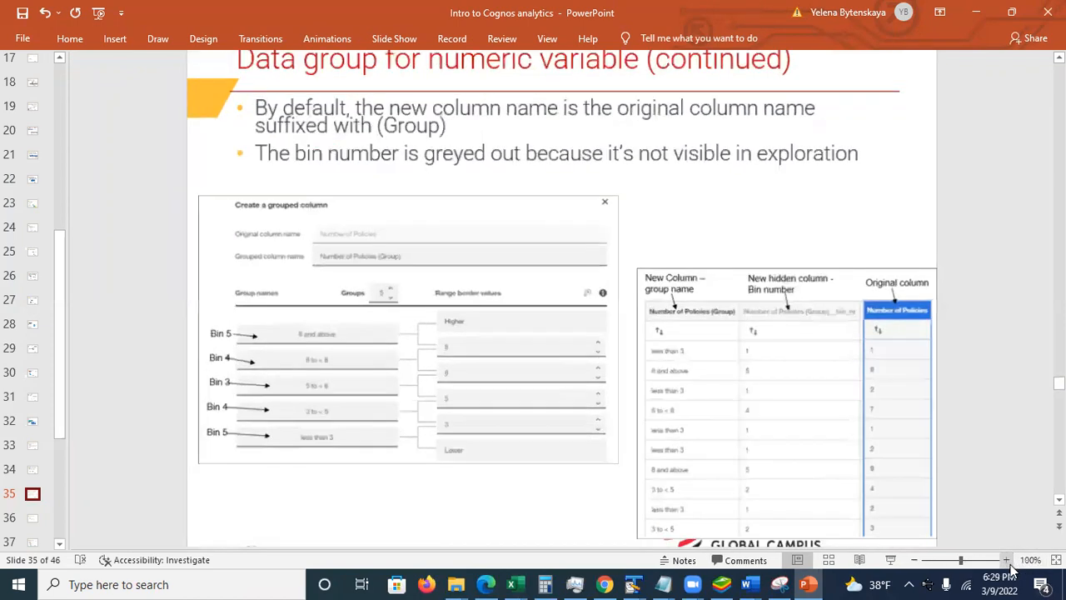
pyautogui.click(1011, 559)
pyautogui.click(1012, 559)
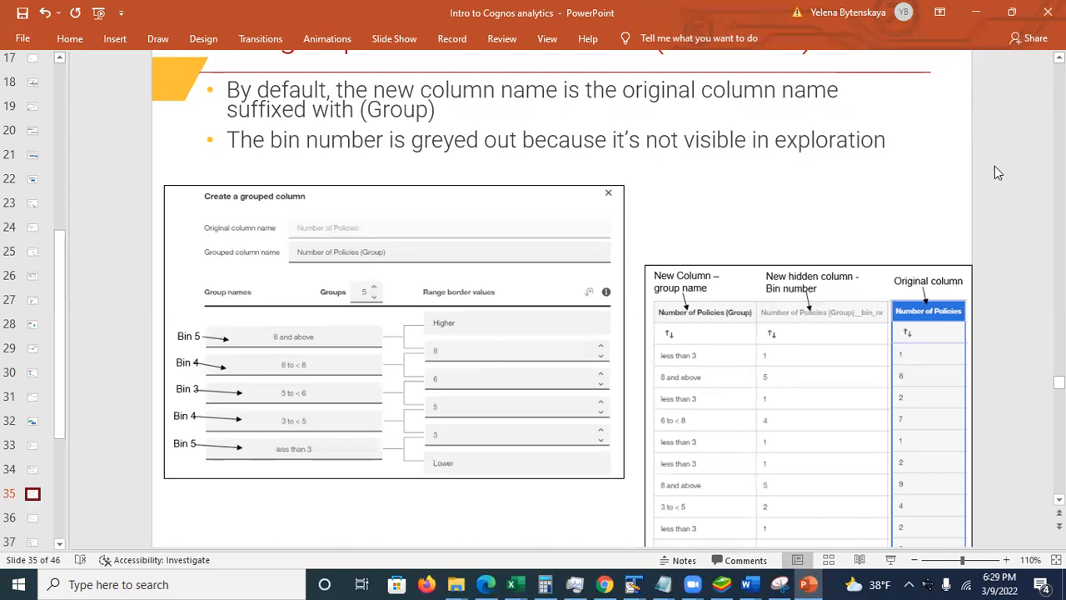
pyautogui.click(977, 20)
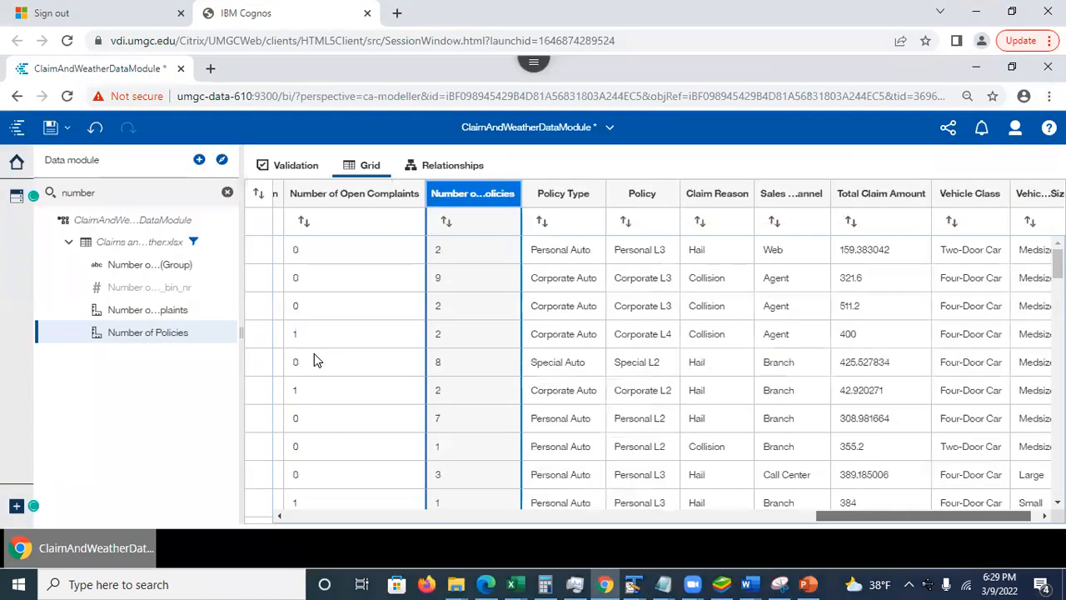
# Step: Review the data group settings of Number of Policies (Group) without changing them, and save the data module
pyautogui.rightClick(459, 202)
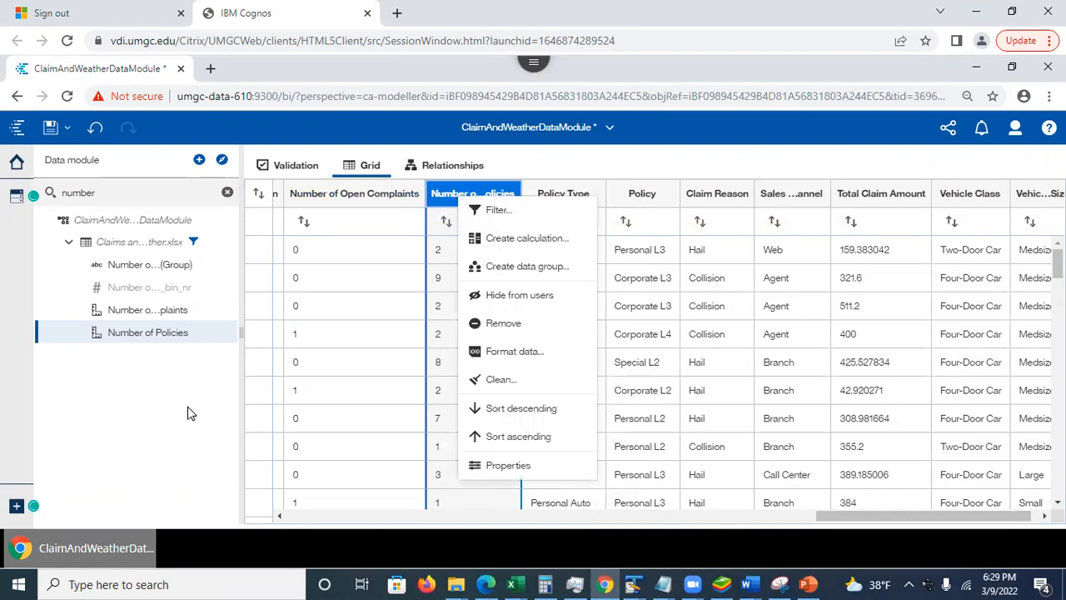
pyautogui.click(208, 354)
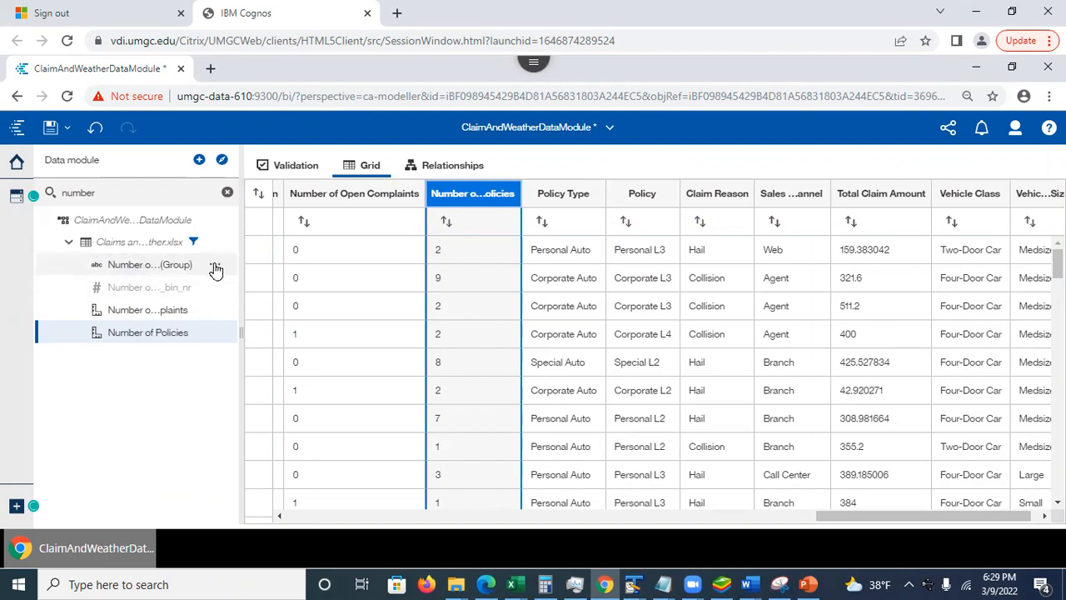
pyautogui.click(214, 267)
pyautogui.click(214, 267)
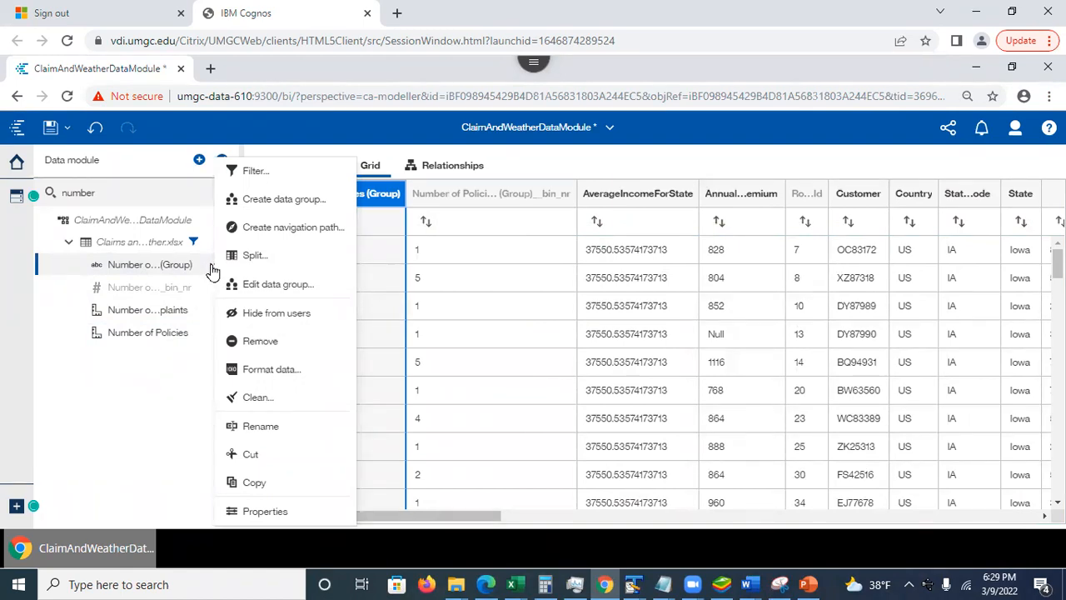
pyautogui.click(251, 287)
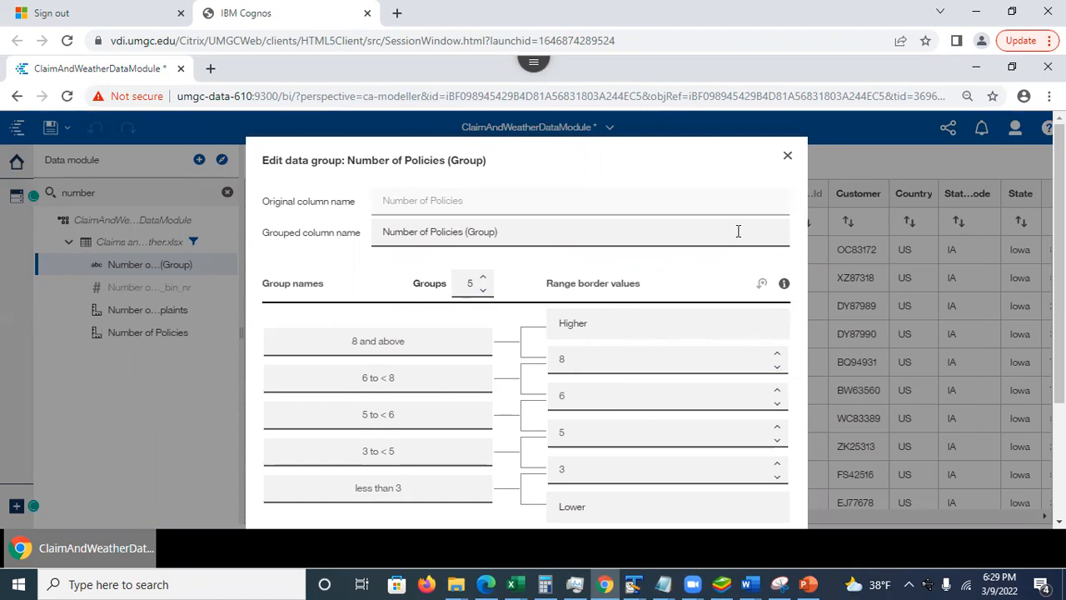
pyautogui.click(788, 155)
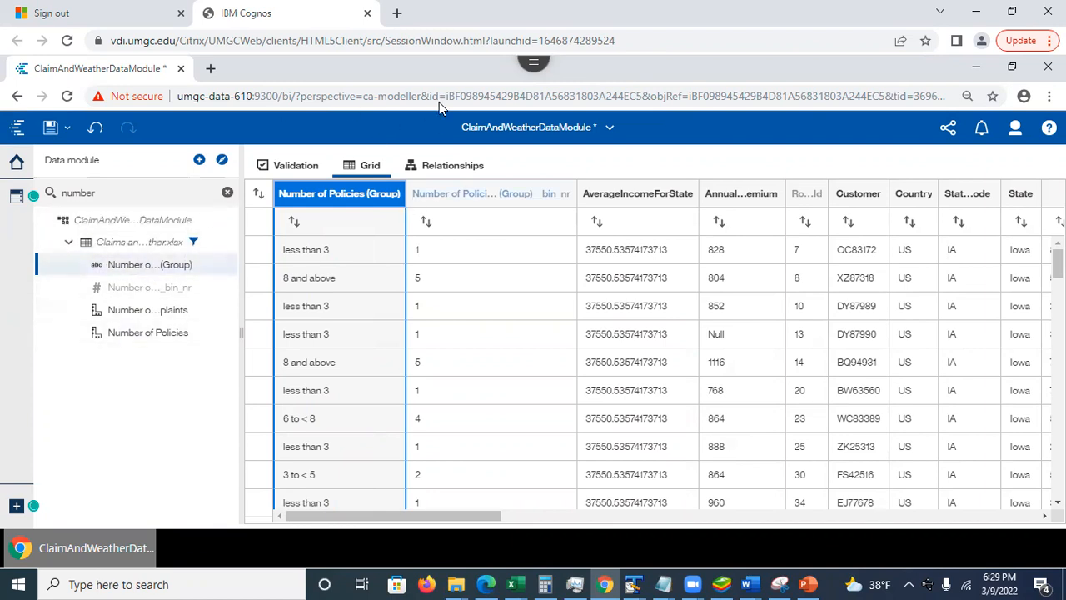
pyautogui.click(54, 129)
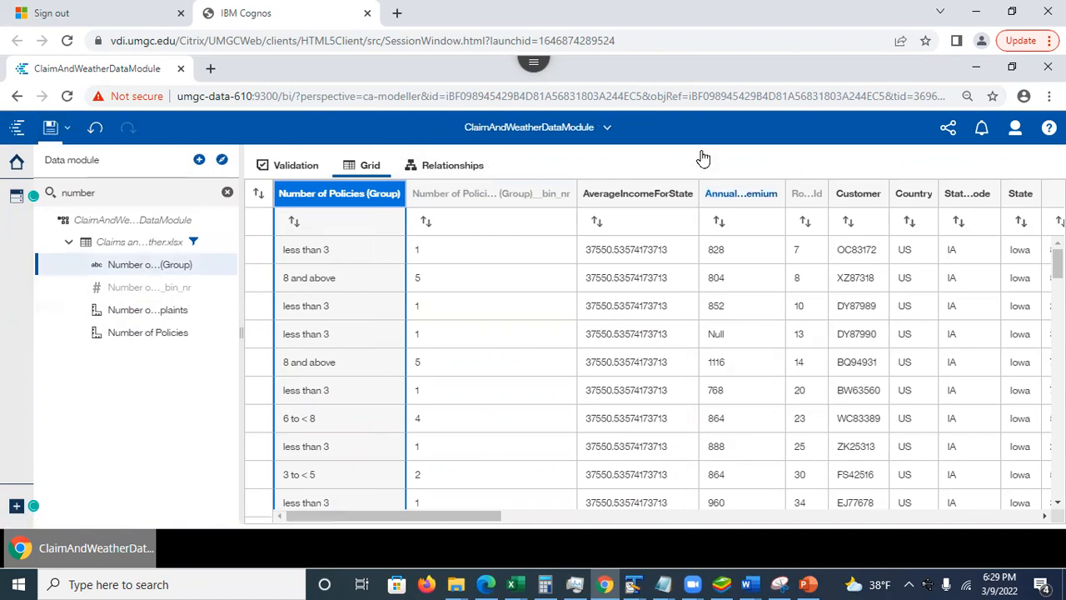
pyautogui.moveTo(117, 161); pyautogui.dragTo(19, 177)
pyautogui.click(144, 162)
pyautogui.moveTo(98, 162); pyautogui.dragTo(51, 154)
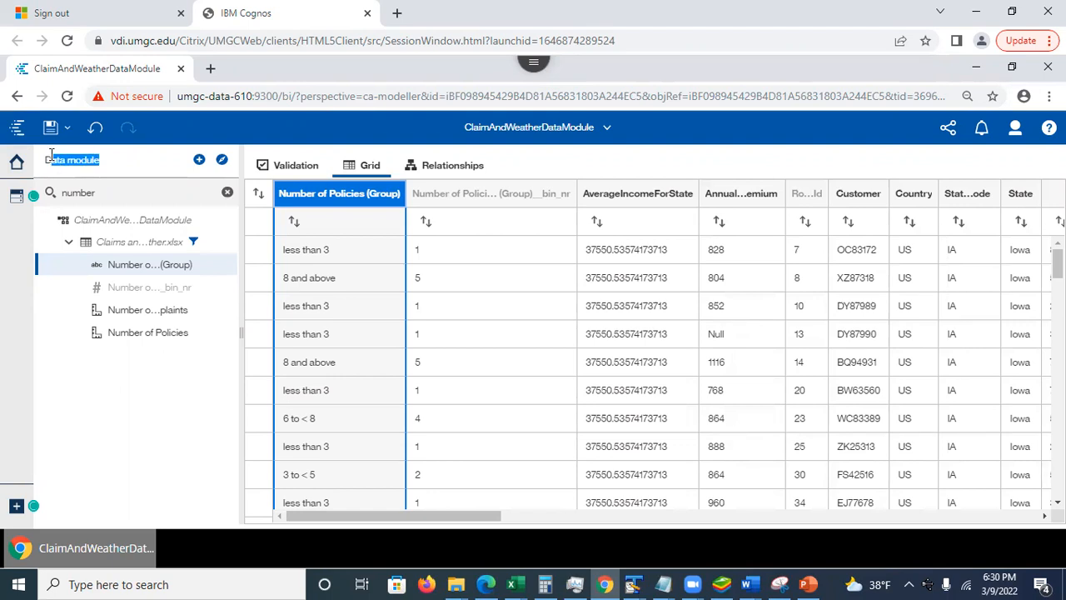
pyautogui.click(106, 167)
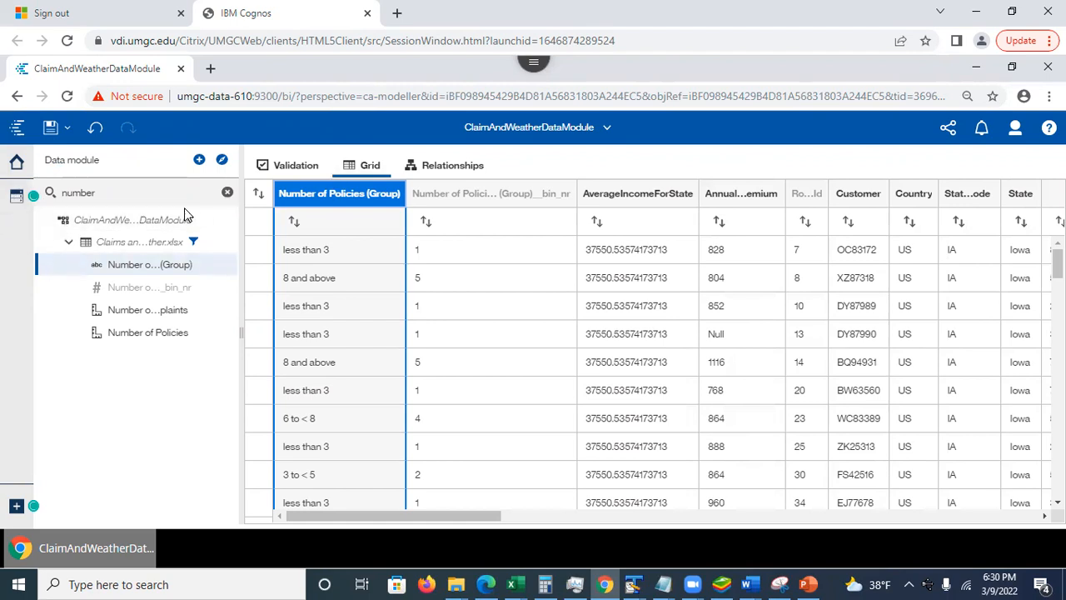
# Step: Reopen ClaimAndWeatherDataModule from the Welcome page and expand its Claims and Weather.xlsx table
pyautogui.click(136, 241)
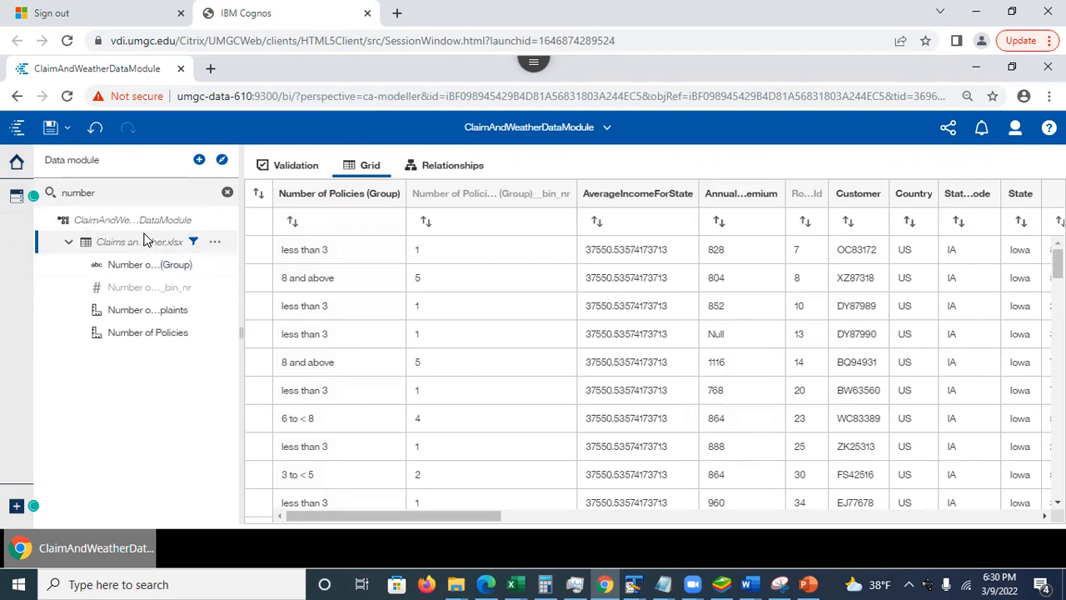
pyautogui.click(607, 127)
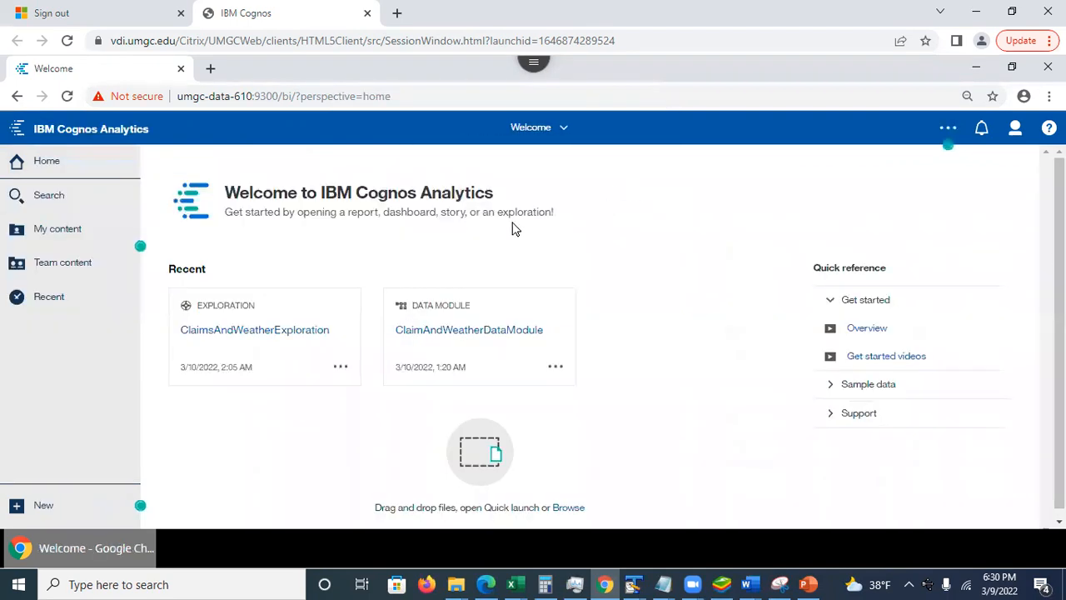
pyautogui.click(478, 345)
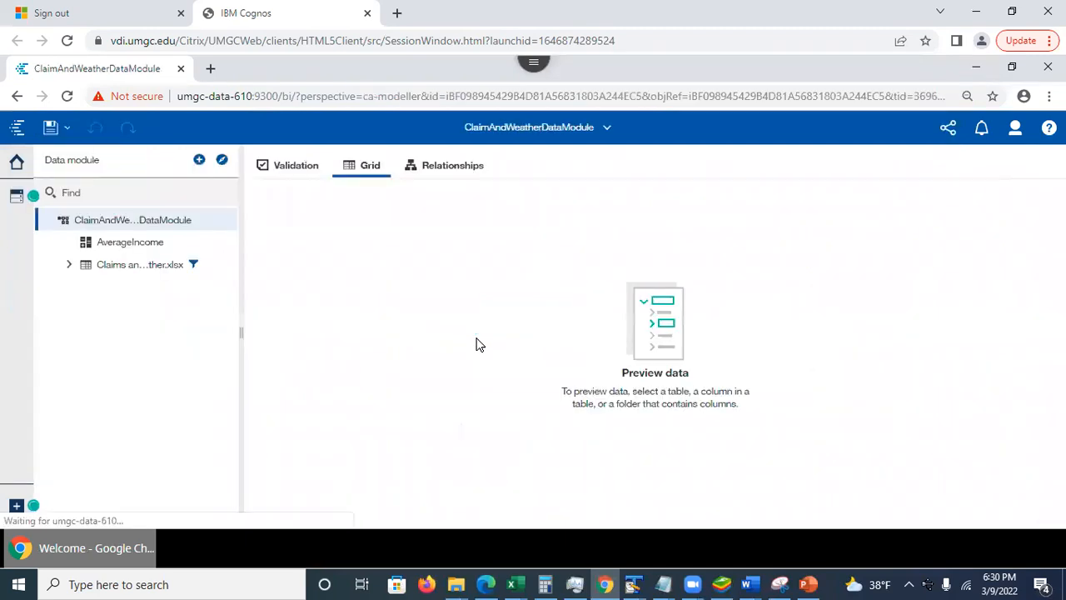
pyautogui.click(69, 265)
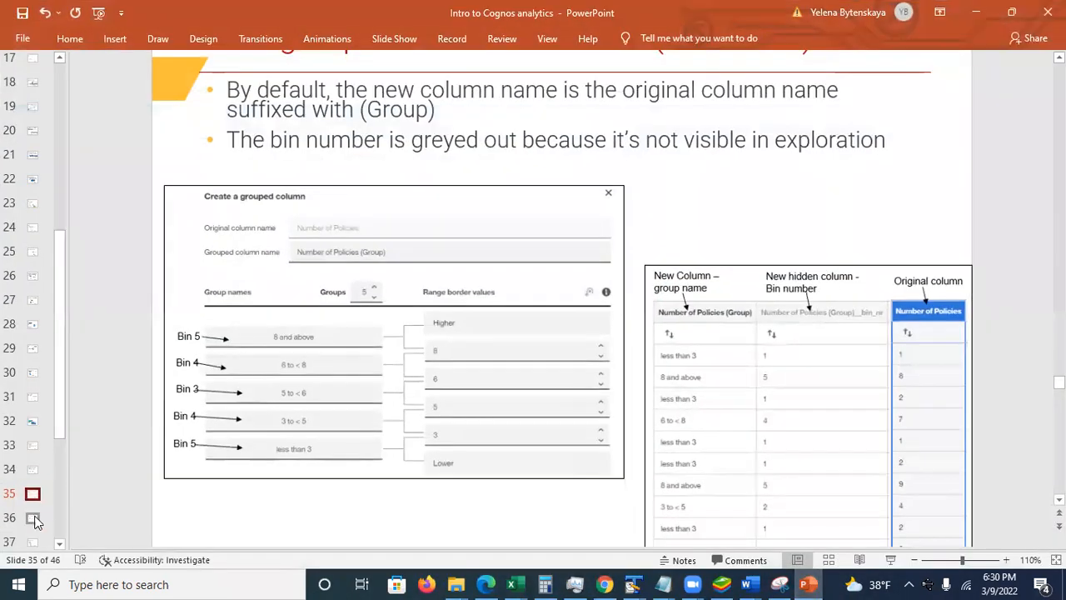
# Step: Review slide 36 on data groups for categorical variables in PowerPoint and return to Cognos
pyautogui.click(34, 519)
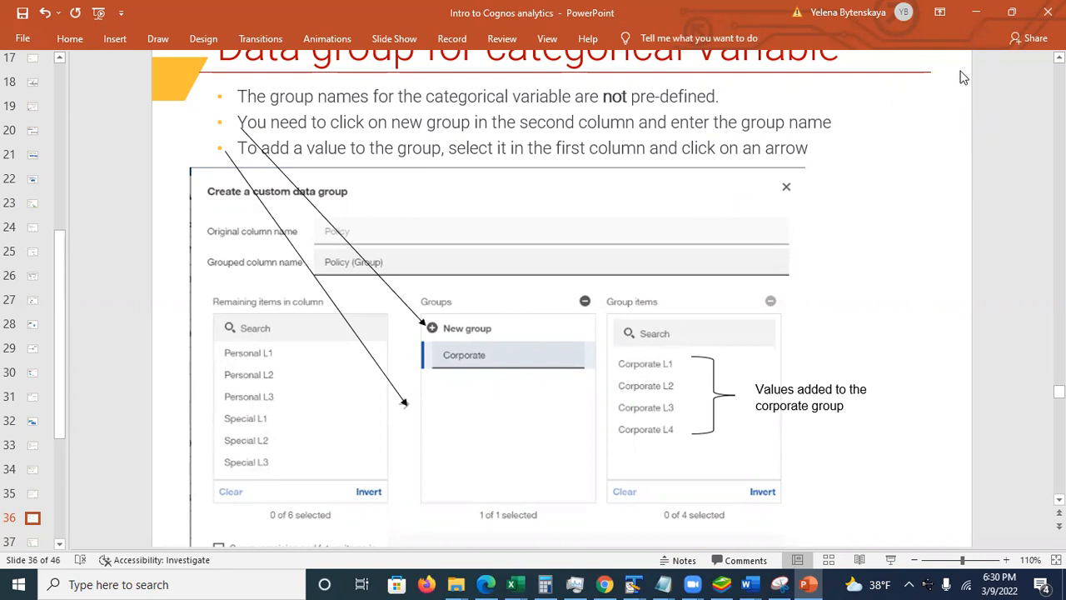
pyautogui.click(979, 21)
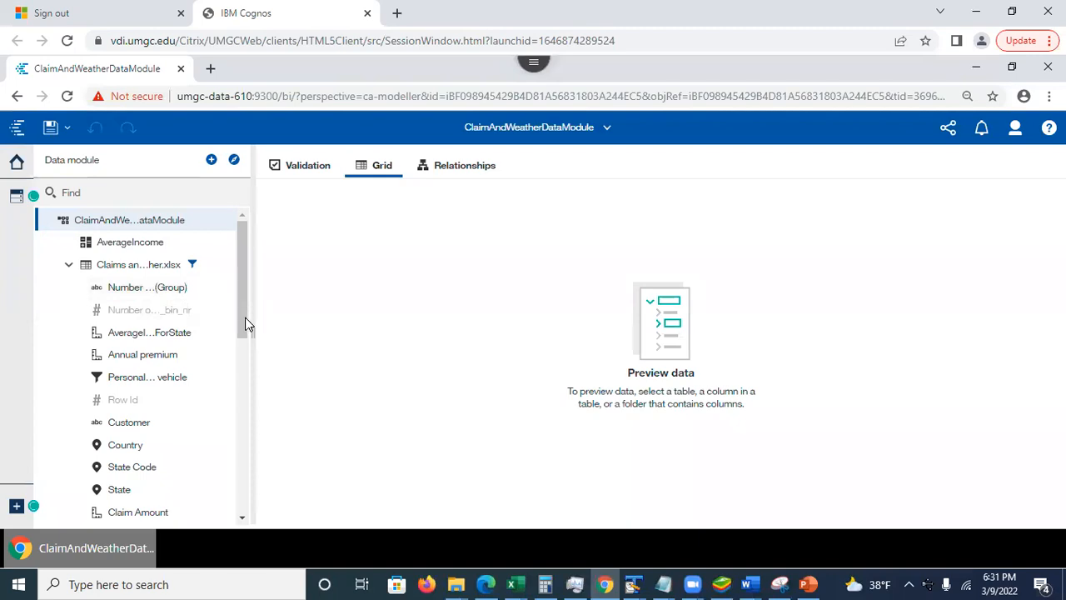
# Step: Start a custom data group for the Policy column and add a group named Corporate
pyautogui.scroll(-1, 248, 332)
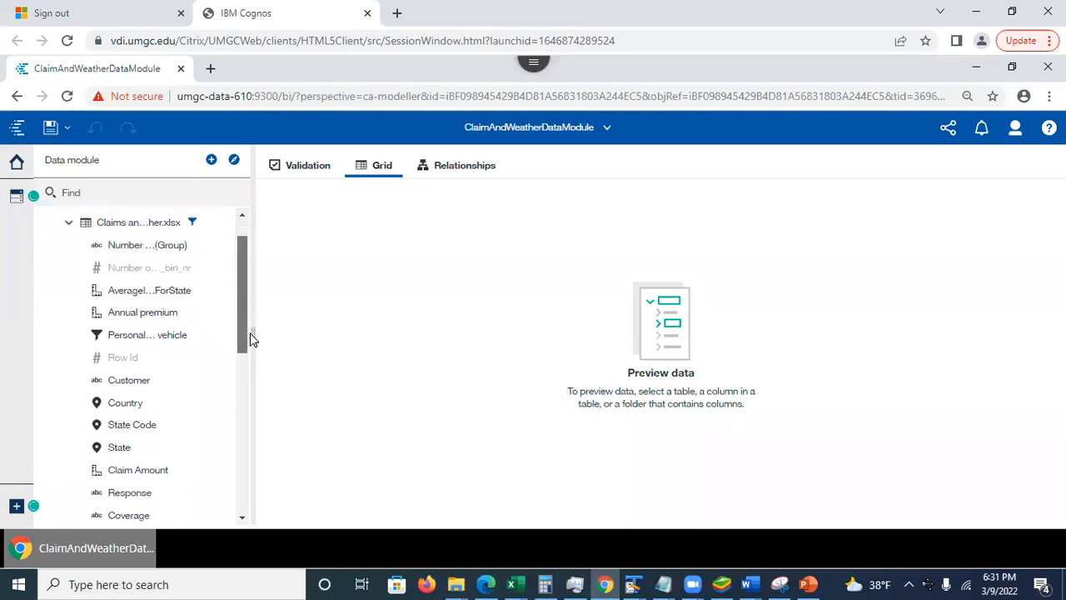
pyautogui.moveTo(249, 348); pyautogui.dragTo(262, 500)
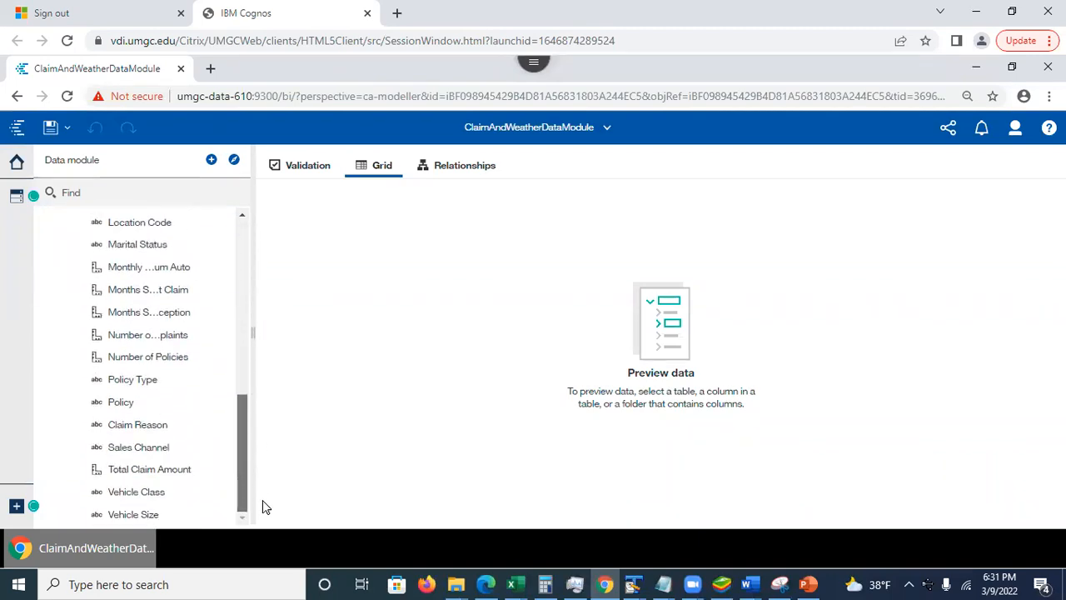
pyautogui.click(215, 407)
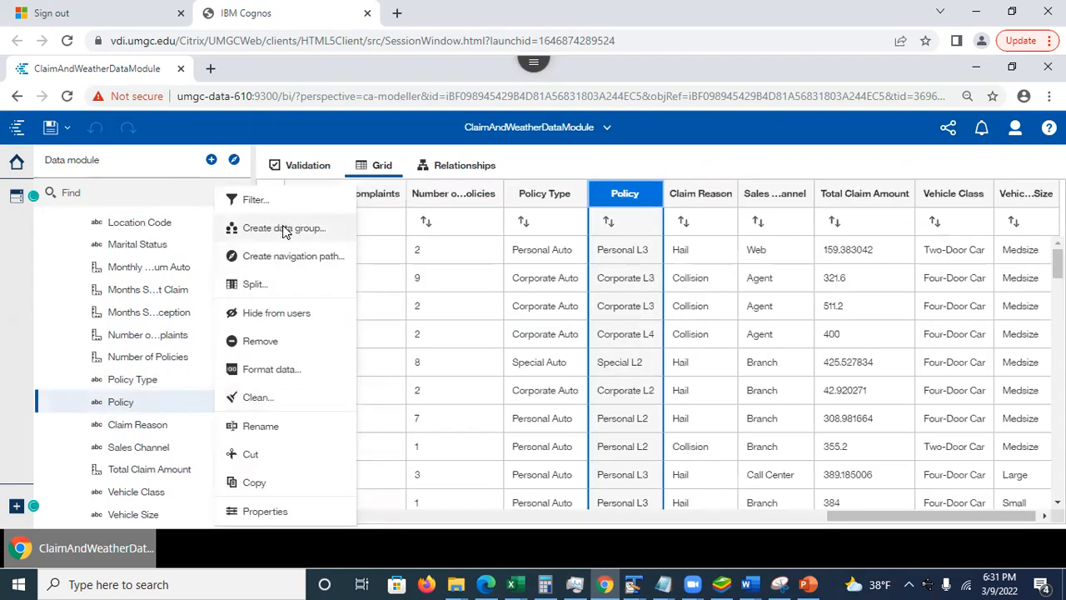
pyautogui.click(283, 232)
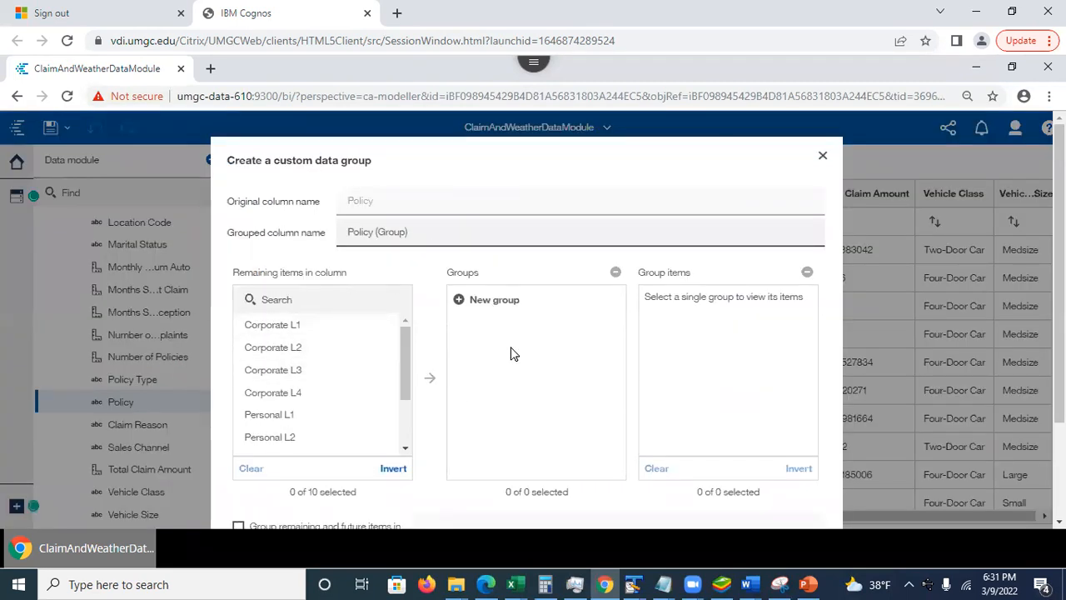
pyautogui.click(461, 302)
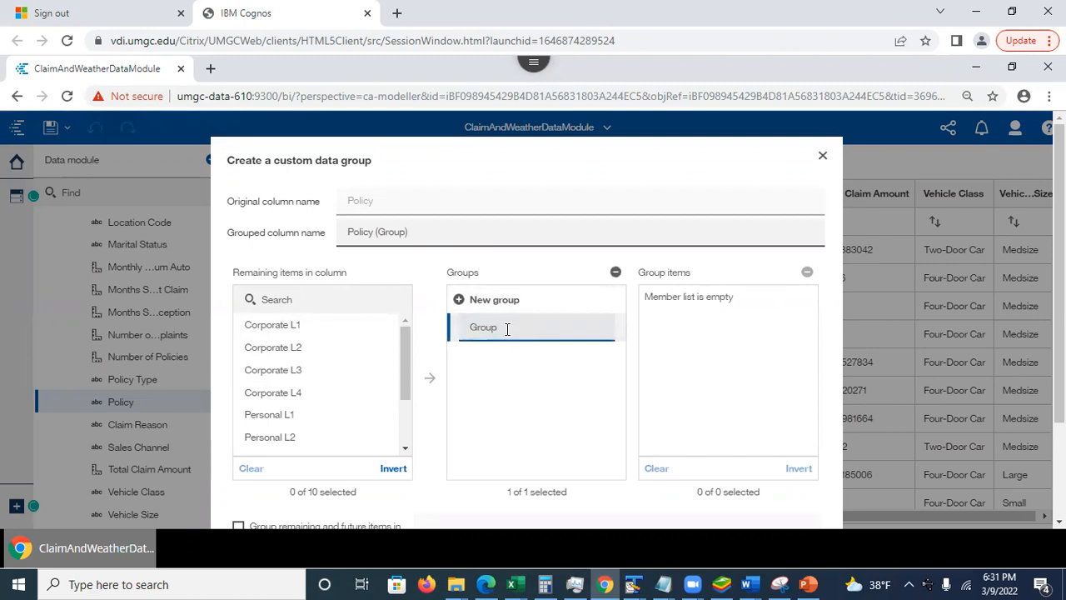
pyautogui.write('D')
pyautogui.press('BackSpace')
pyautogui.write('Corporate')
# Step: Assign the values Corporate L1, Corporate L2, Corporate L3 and Corporate L4 to the Corporate group
pyautogui.click(270, 326)
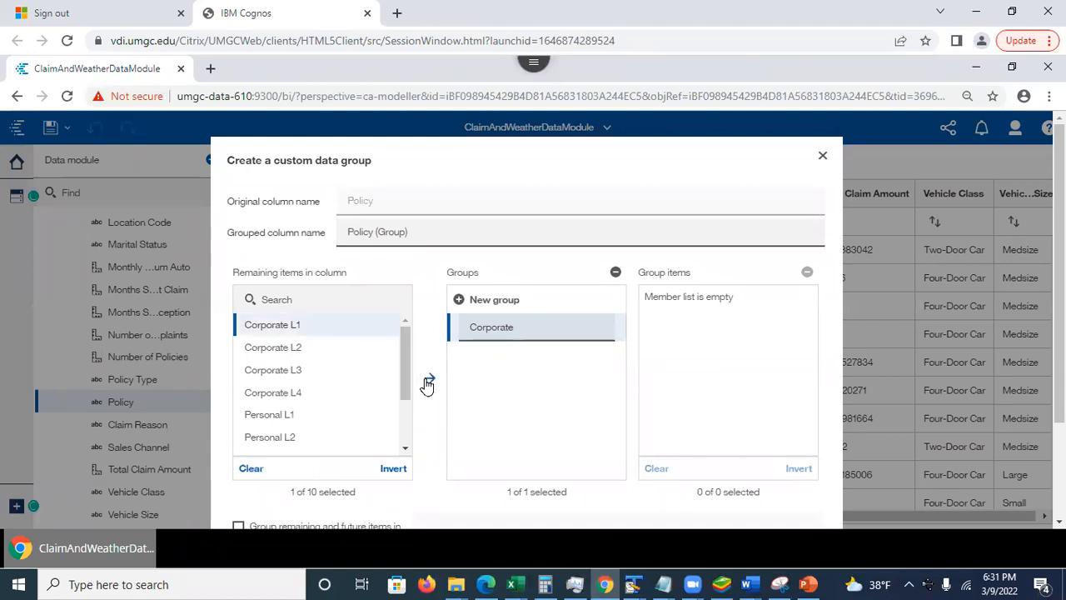
pyautogui.click(428, 380)
pyautogui.click(284, 324)
pyautogui.click(429, 380)
pyautogui.click(269, 324)
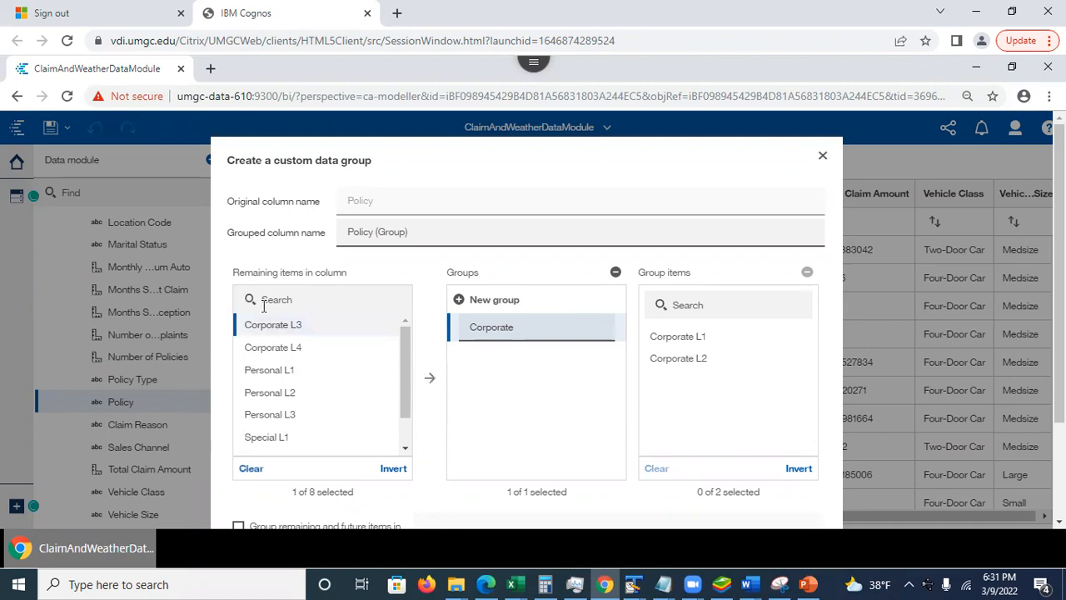
pyautogui.click(430, 381)
pyautogui.click(291, 331)
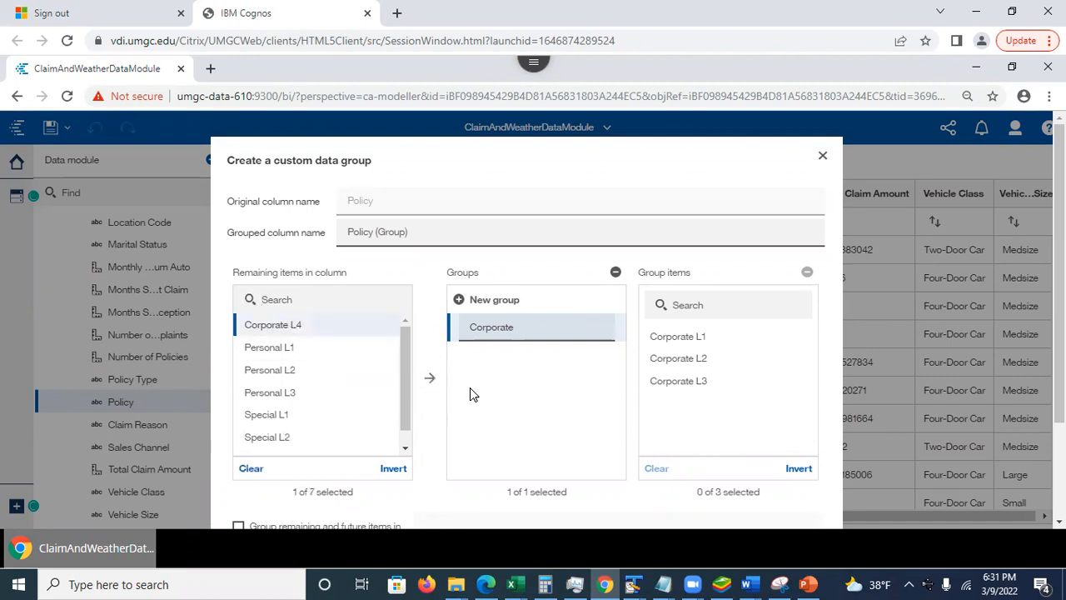
pyautogui.click(429, 379)
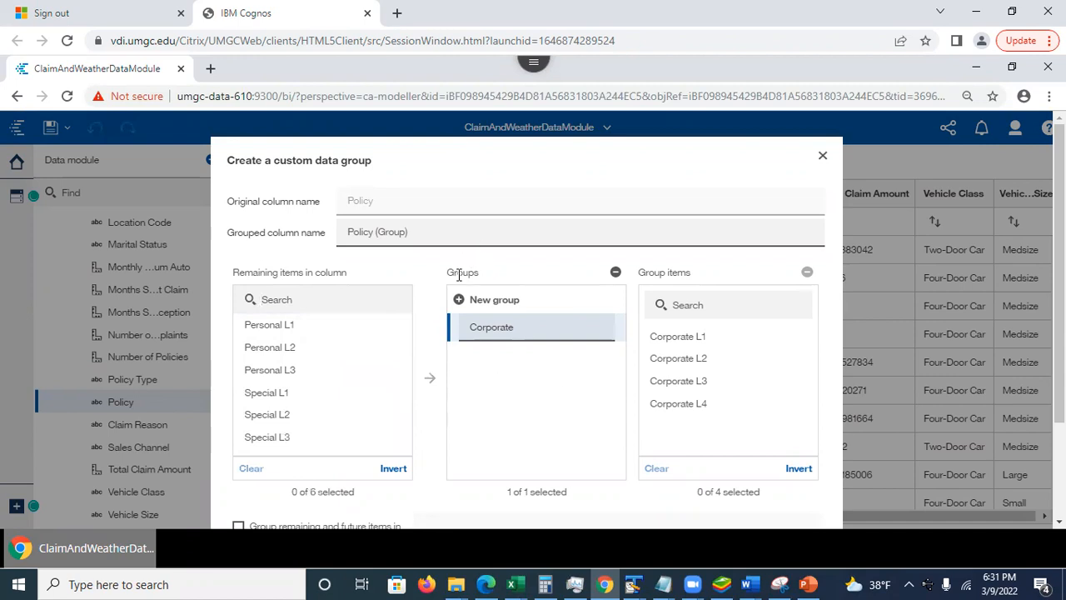
# Step: Add a second group named Personal and assign Personal L1, Personal L2 and Personal L3 to it
pyautogui.click(459, 303)
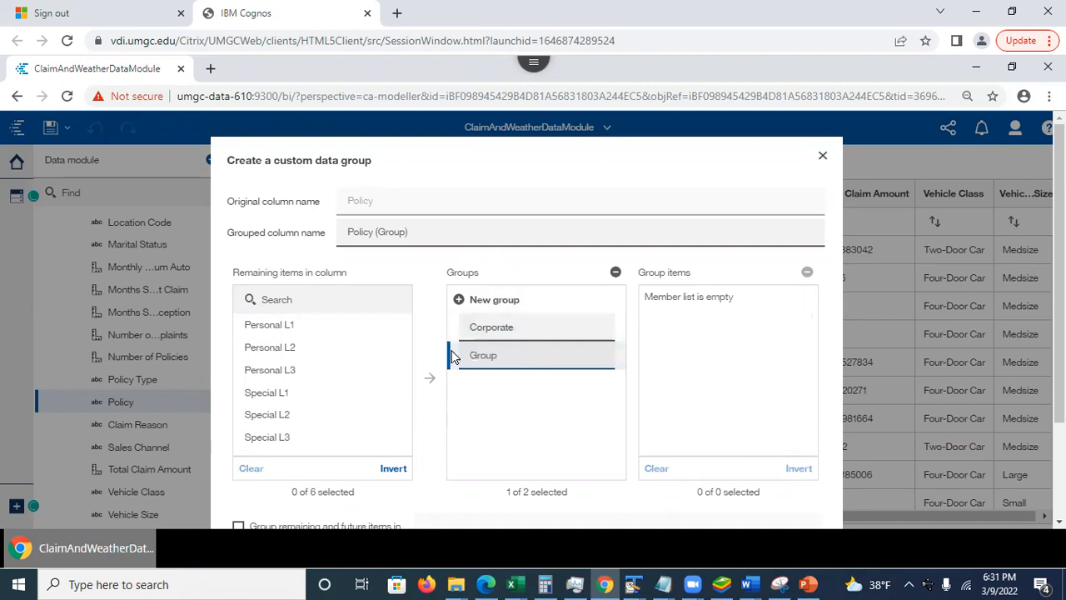
pyautogui.write('Personal')
pyautogui.click(277, 331)
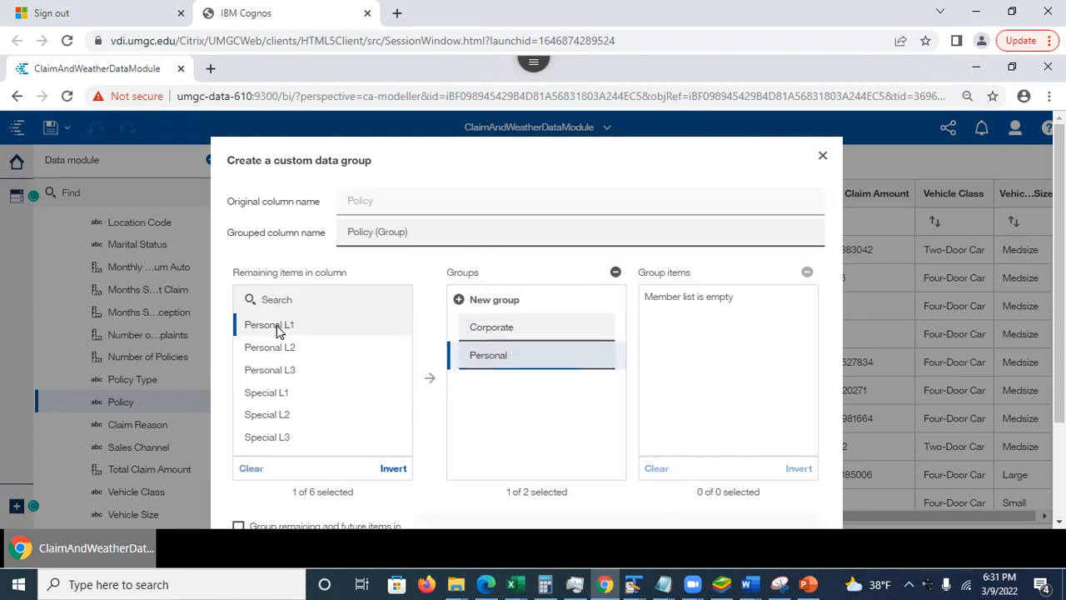
pyautogui.click(429, 382)
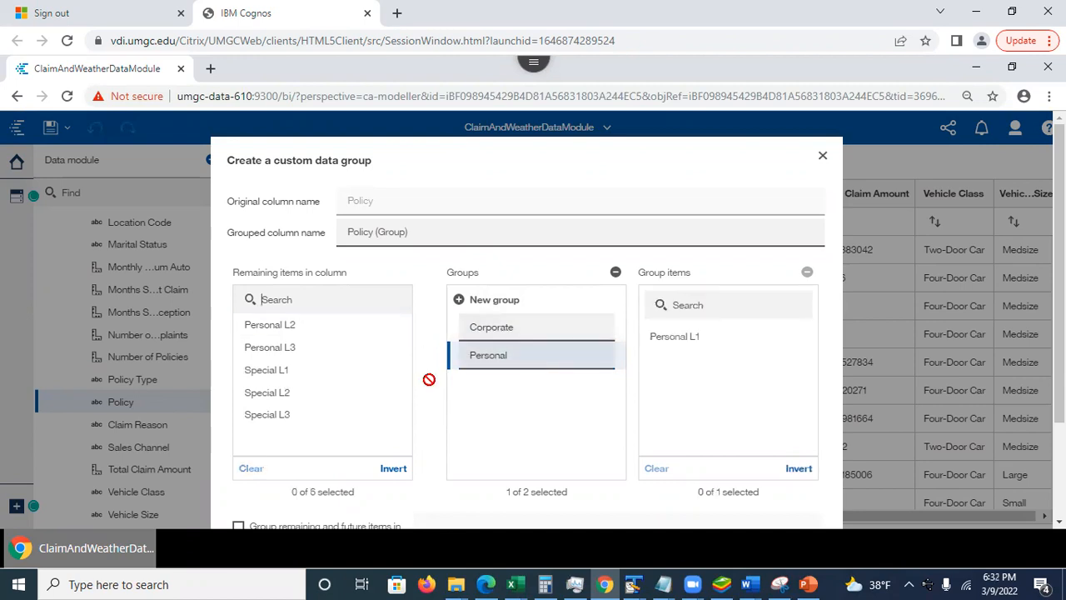
pyautogui.click(432, 380)
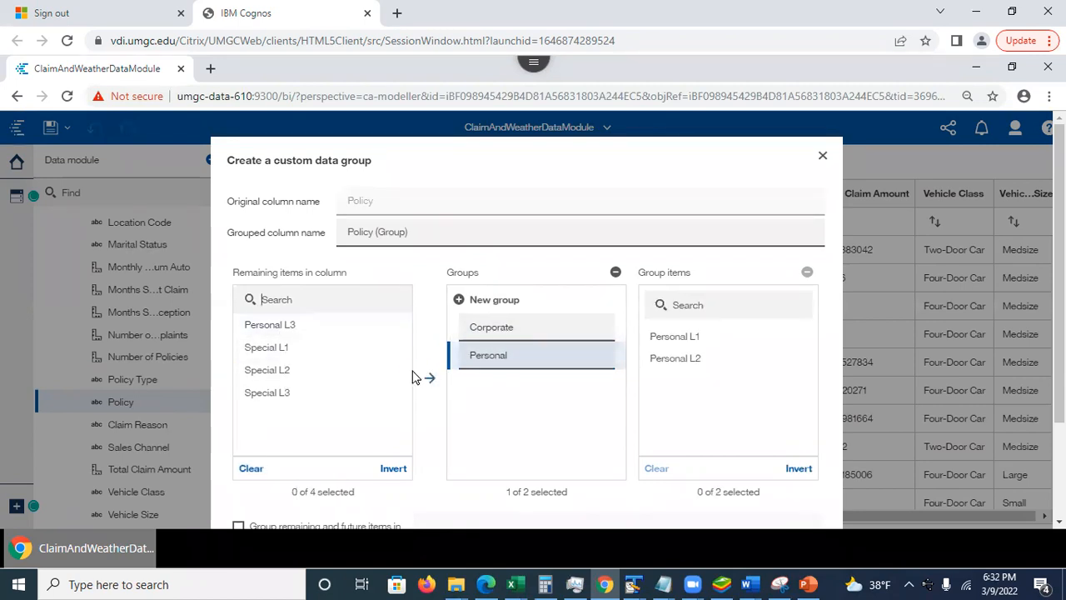
pyautogui.click(429, 382)
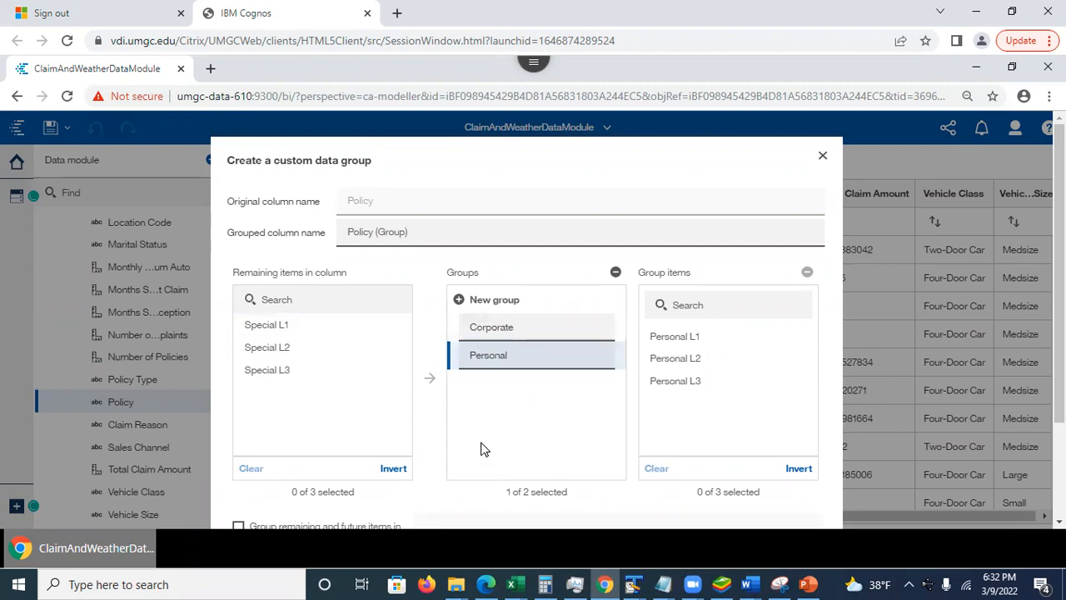
# Step: Add a third group named Special containing Special L1, Special L2 and Special L3, and create the Policy (Group) column
pyautogui.click(487, 301)
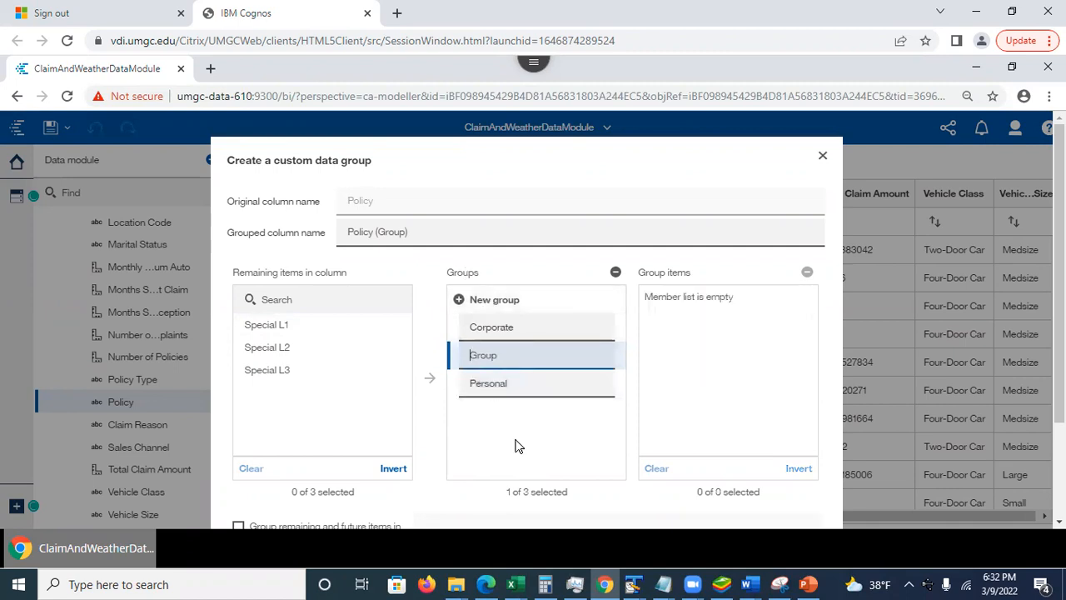
pyautogui.write('Special')
pyautogui.press('Return')
pyautogui.click(264, 327)
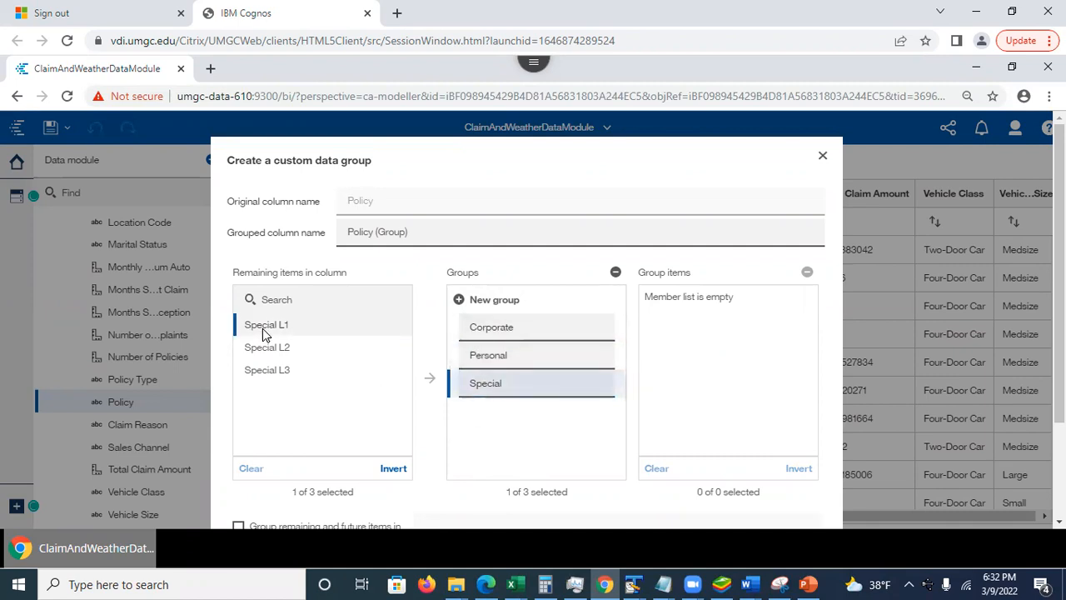
pyautogui.click(429, 379)
pyautogui.click(276, 331)
pyautogui.click(279, 325)
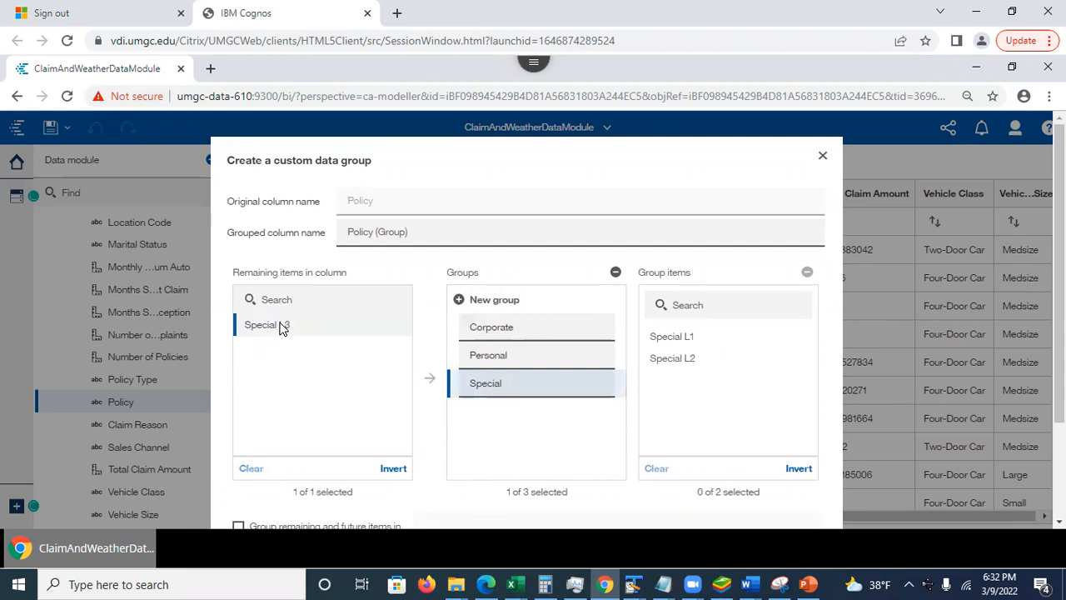
pyautogui.click(429, 377)
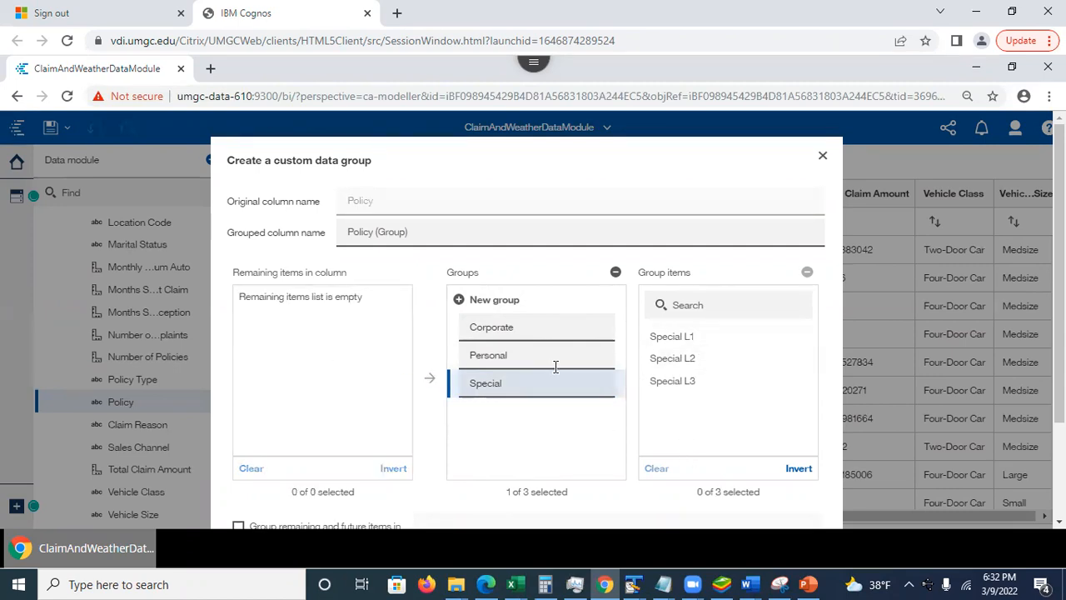
pyautogui.scroll(-3, 794, 372)
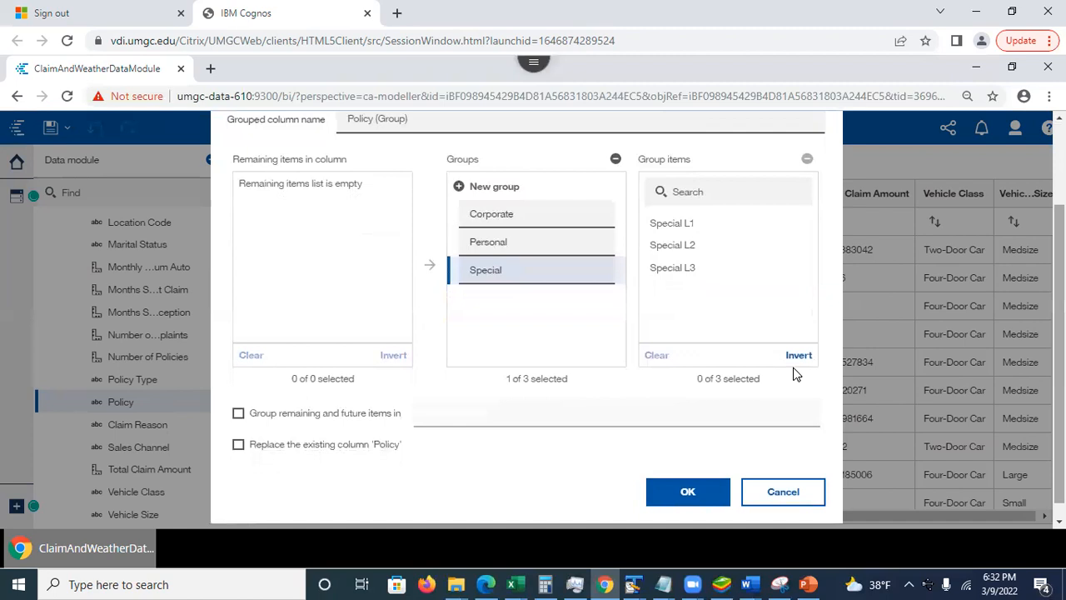
pyautogui.click(692, 493)
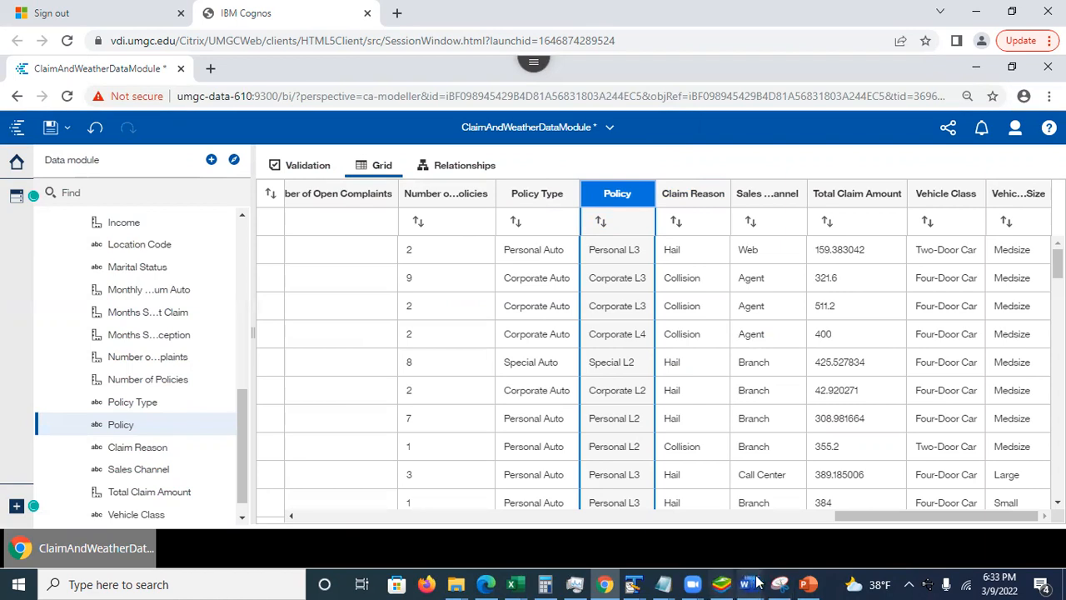
# Step: Look at slide 37 on the spiral model in PowerPoint, then return to Cognos and save the data module
pyautogui.click(810, 583)
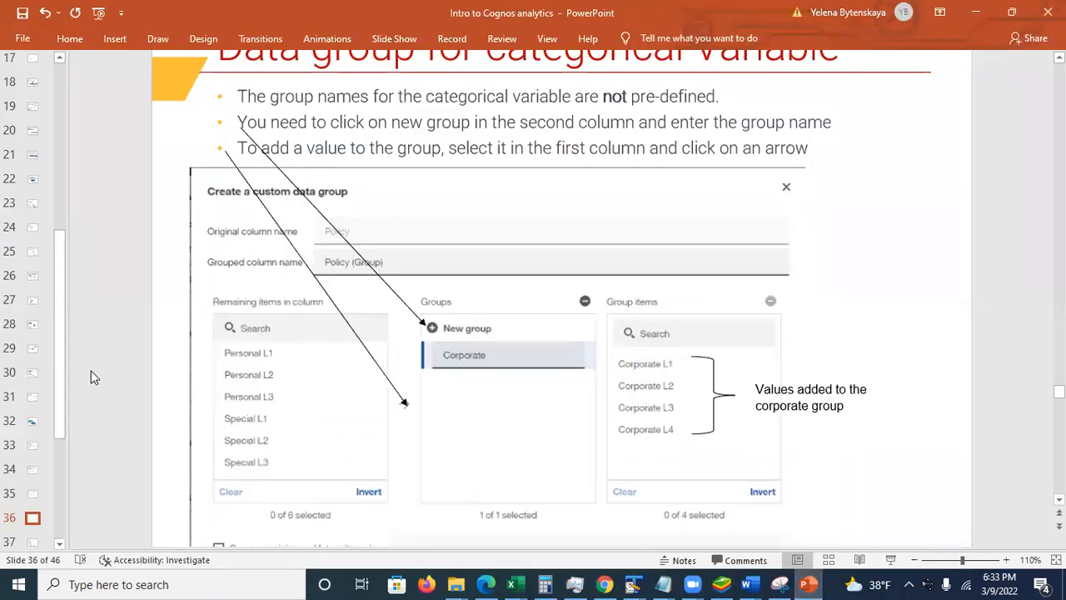
pyautogui.click(33, 543)
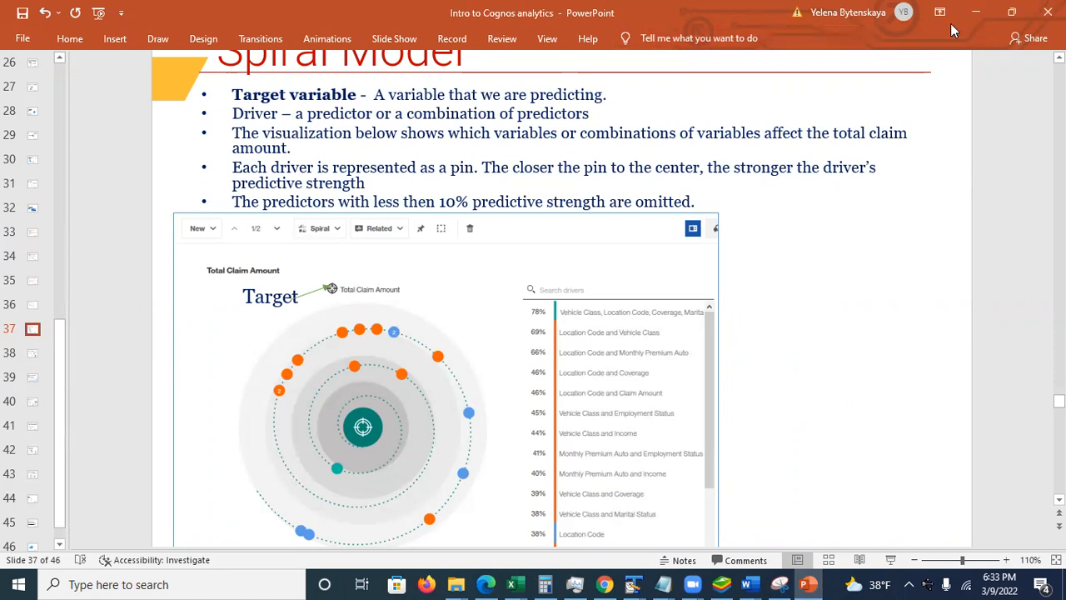
pyautogui.click(953, 25)
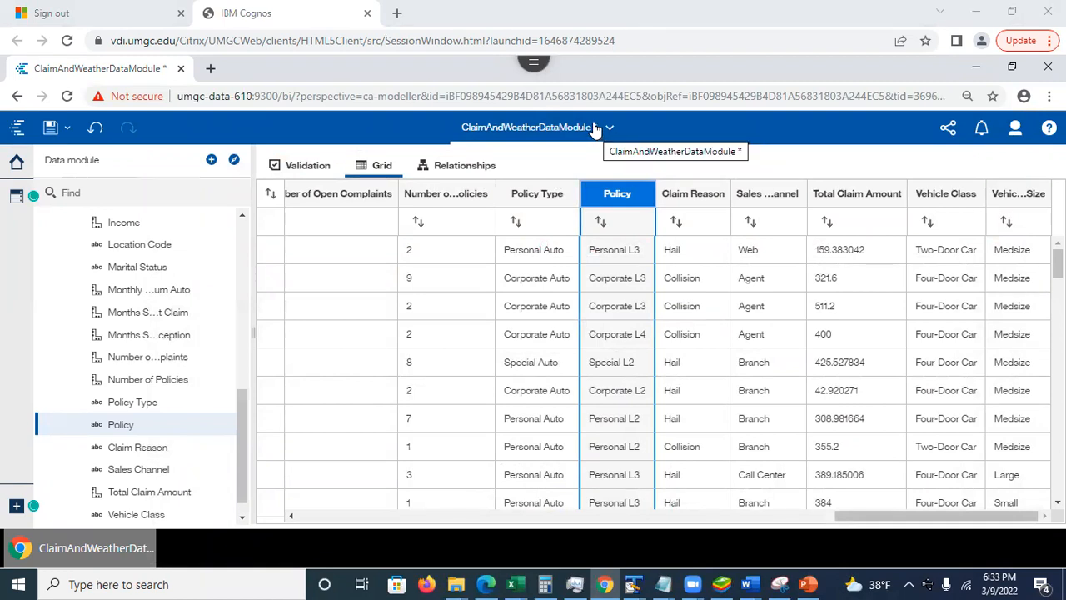
pyautogui.click(51, 133)
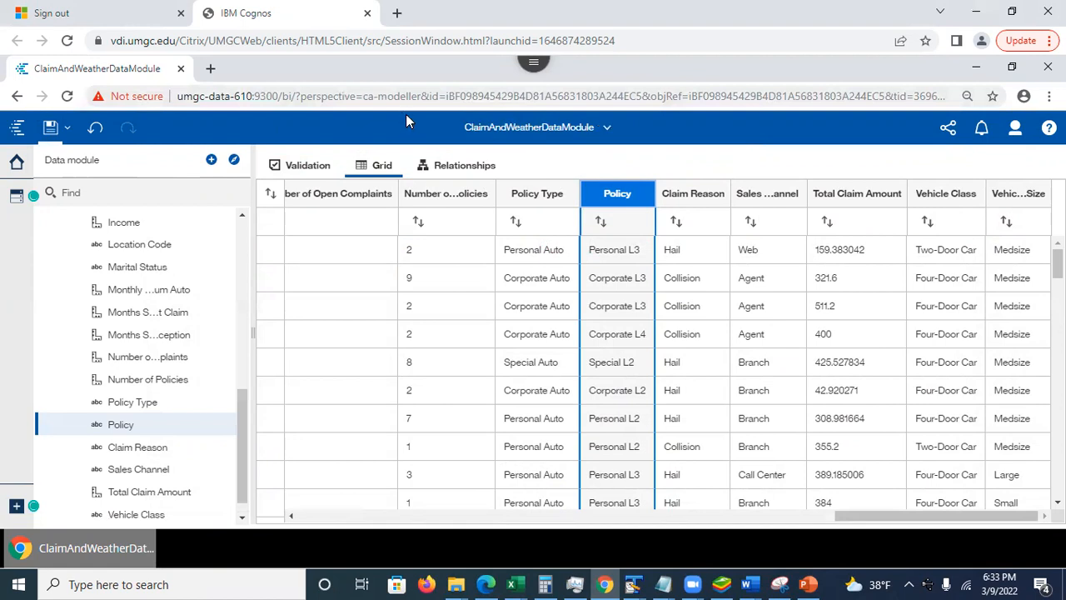
# Step: Review slides 37 to 43 in PowerPoint, from the spiral model to the comparison card, and return to Cognos
pyautogui.moveTo(808, 583)
pyautogui.click(804, 508)
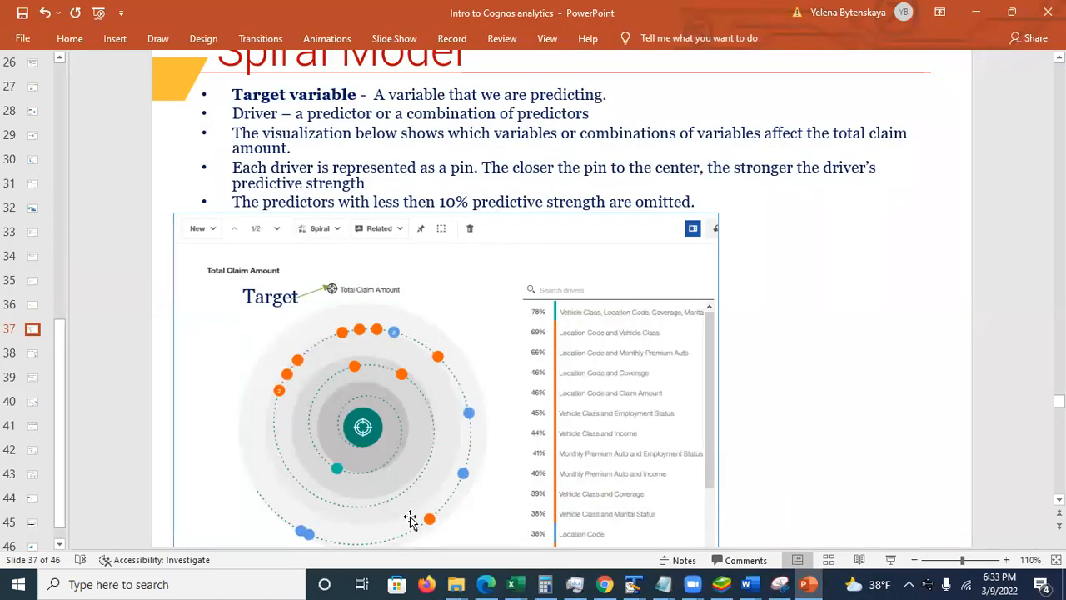
pyautogui.click(34, 355)
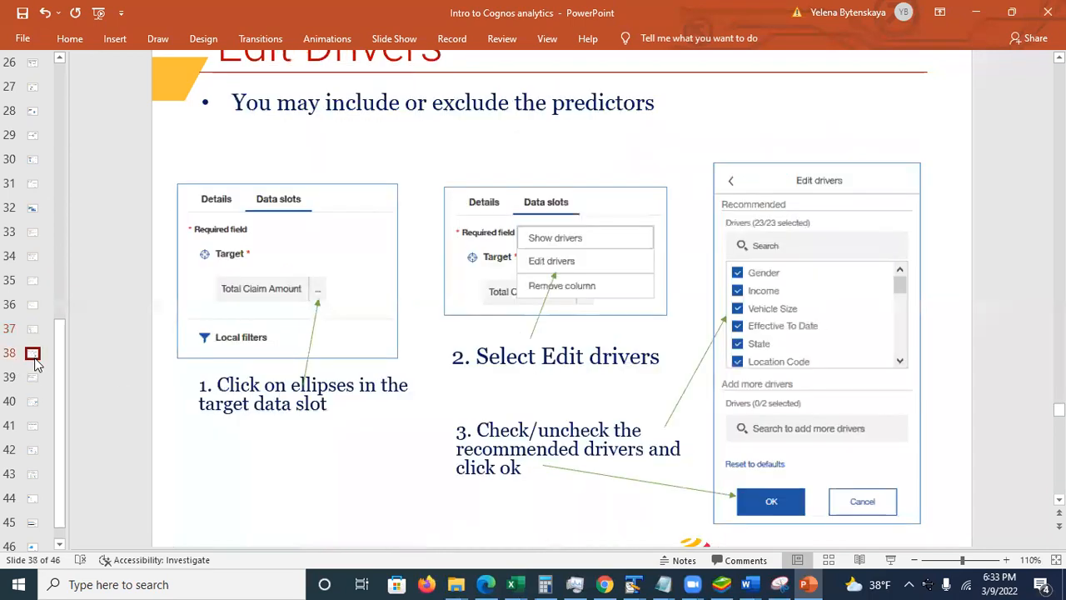
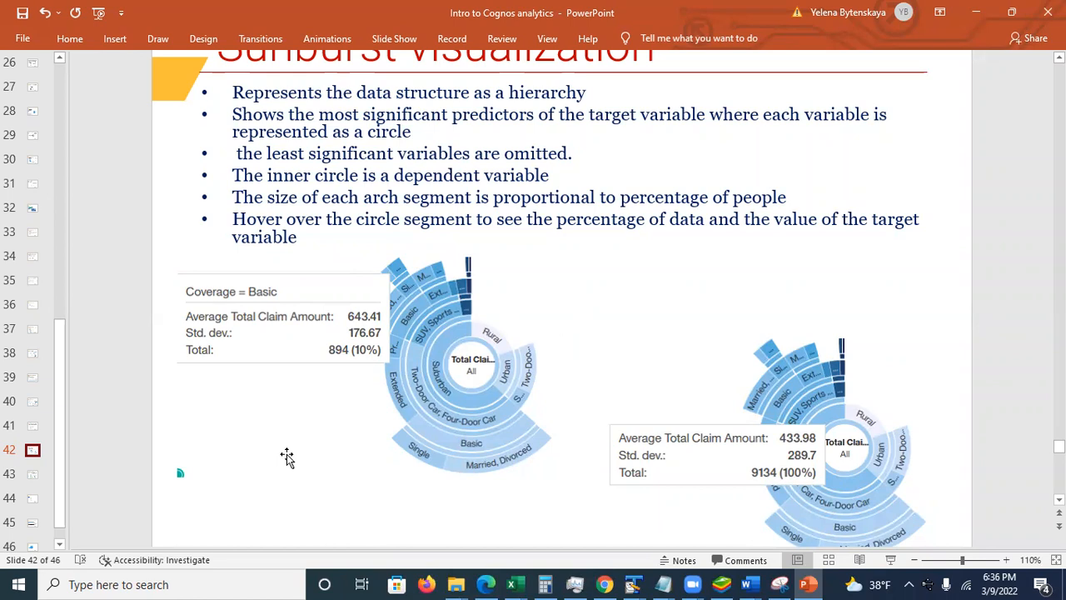
pyautogui.click(32, 474)
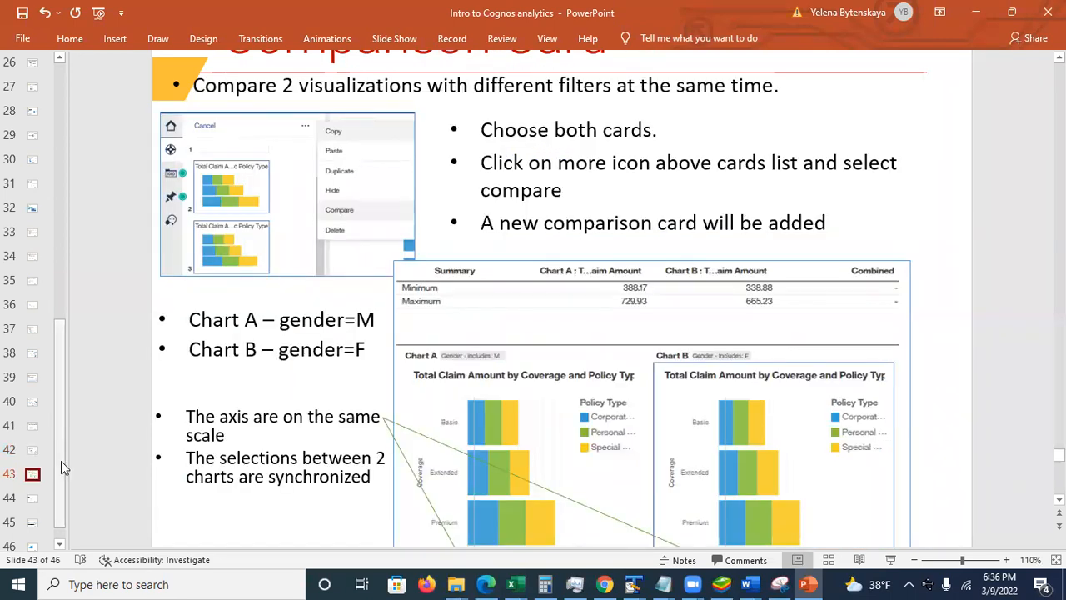
pyautogui.click(981, 19)
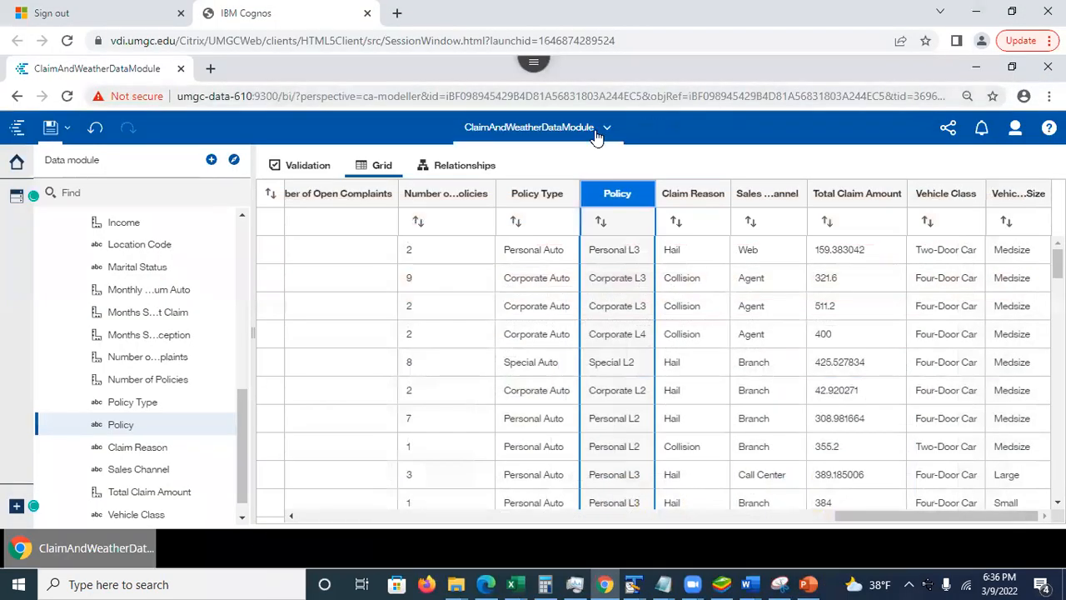
# Step: Close the data module, open ClaimsAndWeatherExploration from the Welcome page, and show its data sources
pyautogui.click(606, 129)
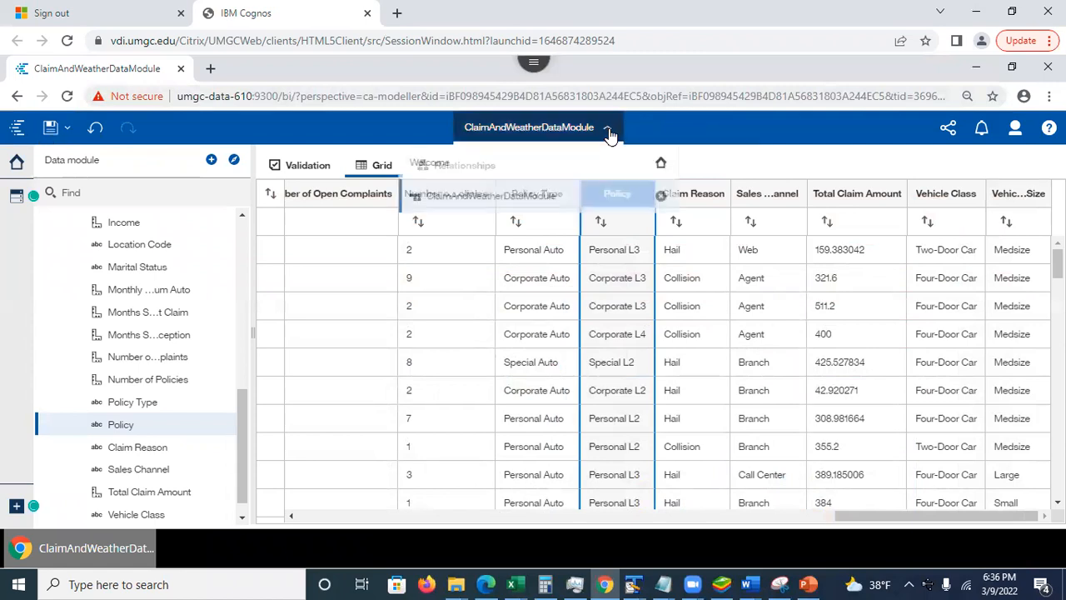
pyautogui.click(660, 197)
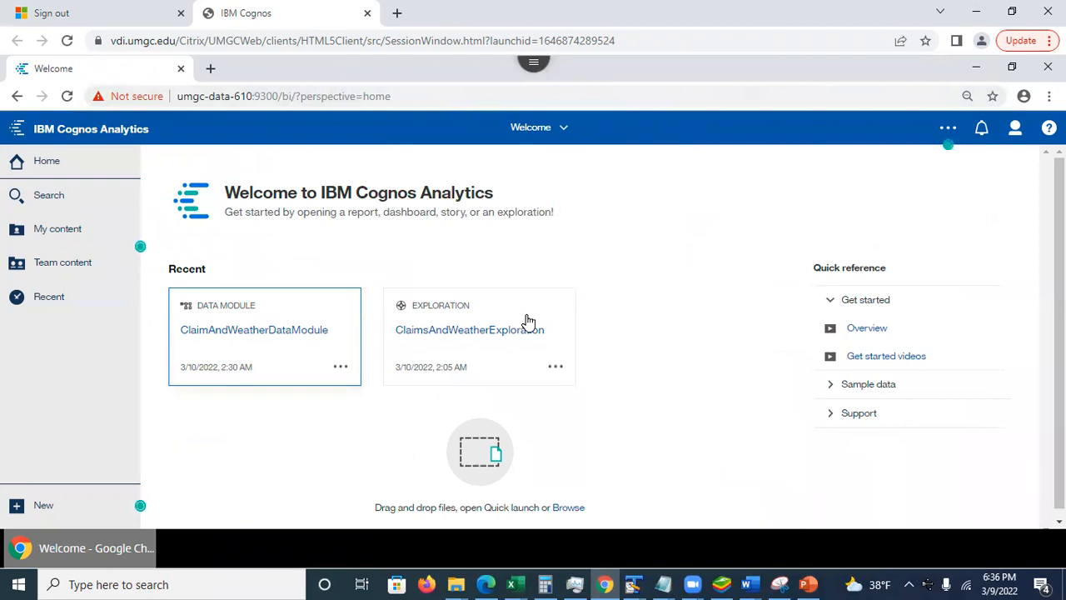
pyautogui.click(495, 331)
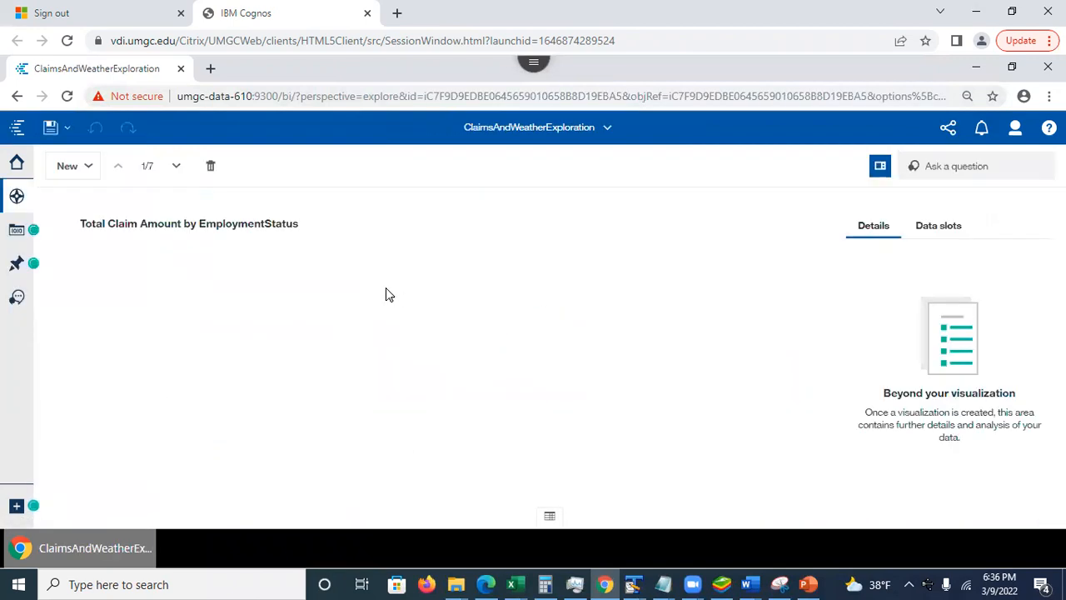
pyautogui.click(15, 229)
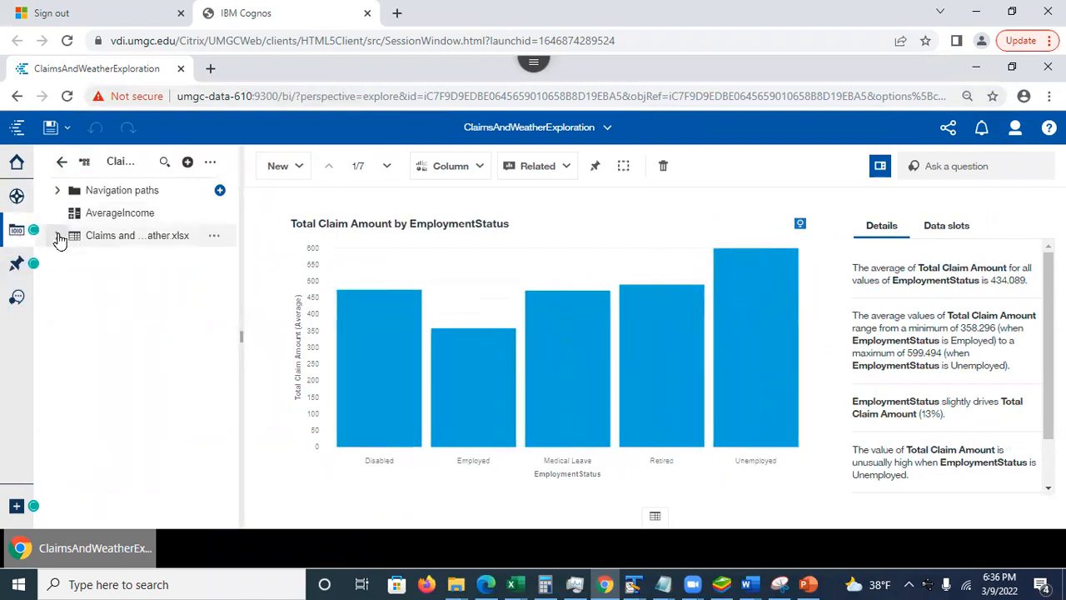
# Step: Look through the fields of the Claims and Weather table, then duplicate the first Total Claim Amount by EmploymentStatus card
pyautogui.click(58, 238)
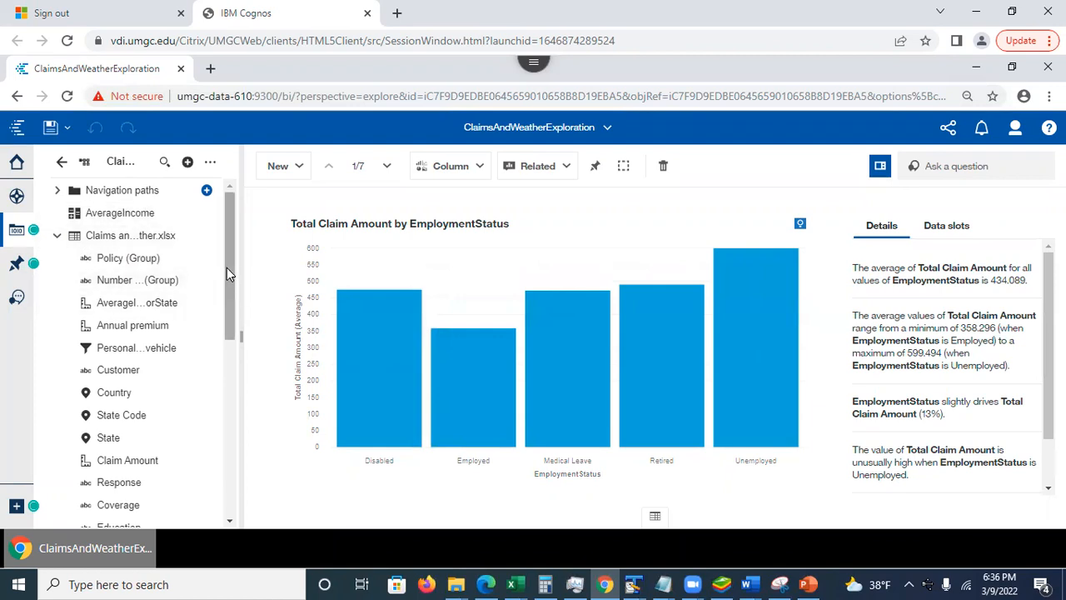
pyautogui.moveTo(226, 269); pyautogui.dragTo(234, 223)
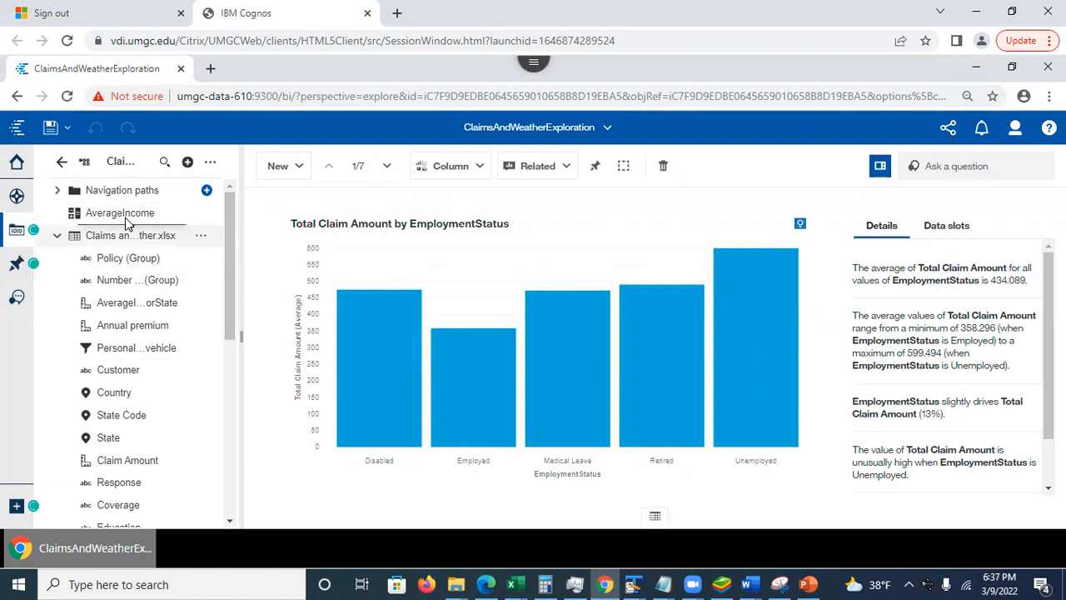
pyautogui.click(18, 200)
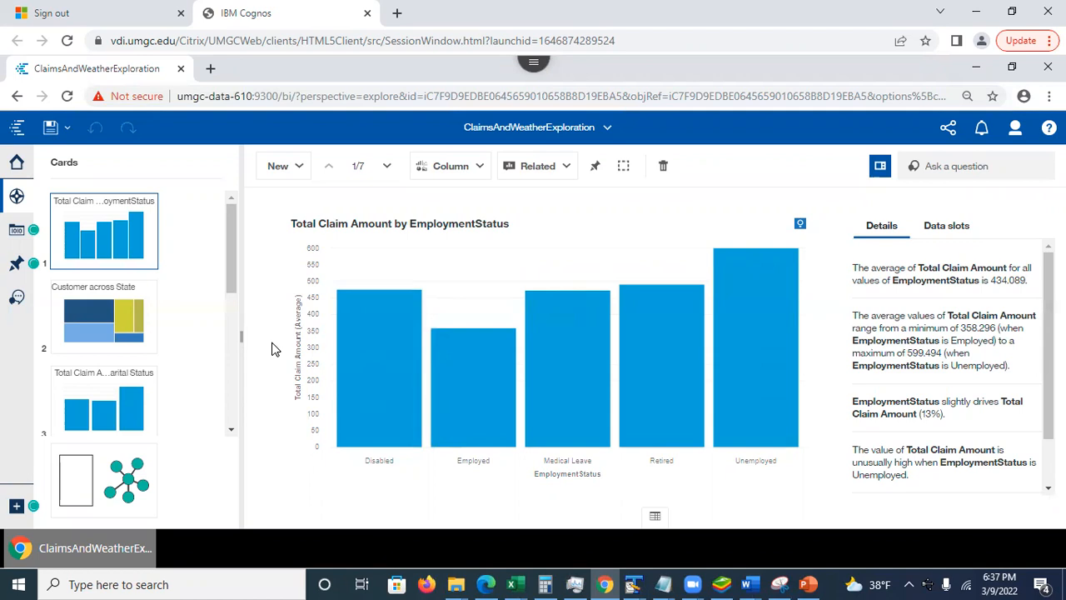
pyautogui.moveTo(143, 260)
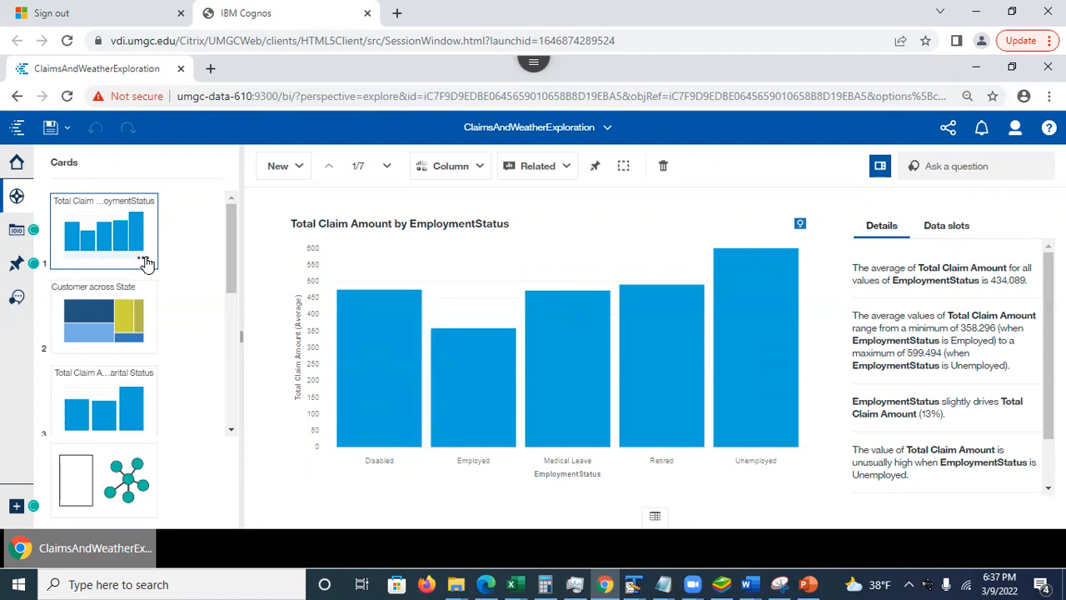
pyautogui.click(143, 260)
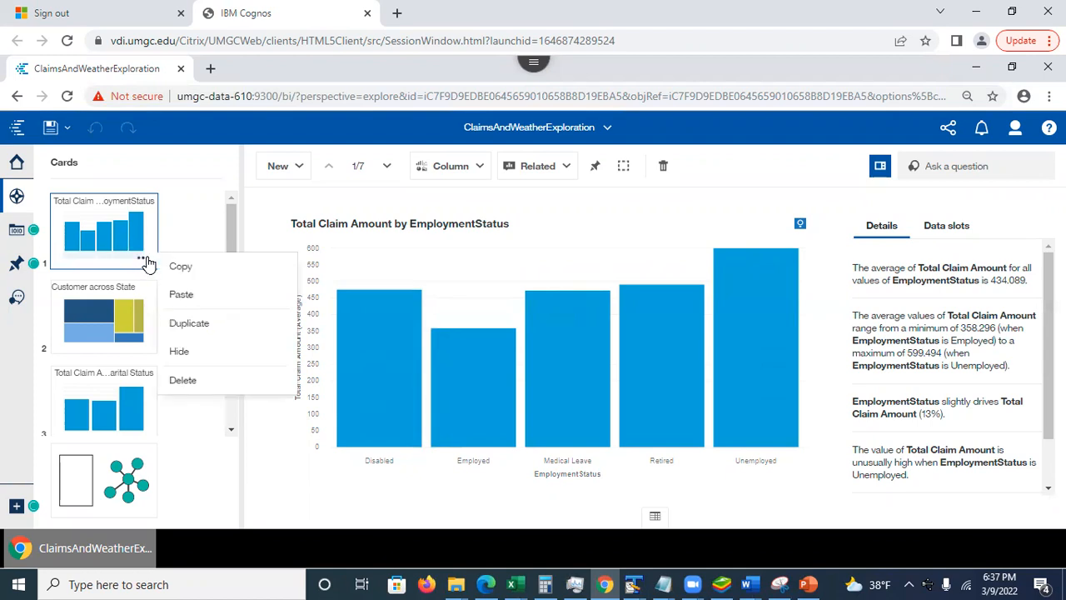
pyautogui.click(190, 323)
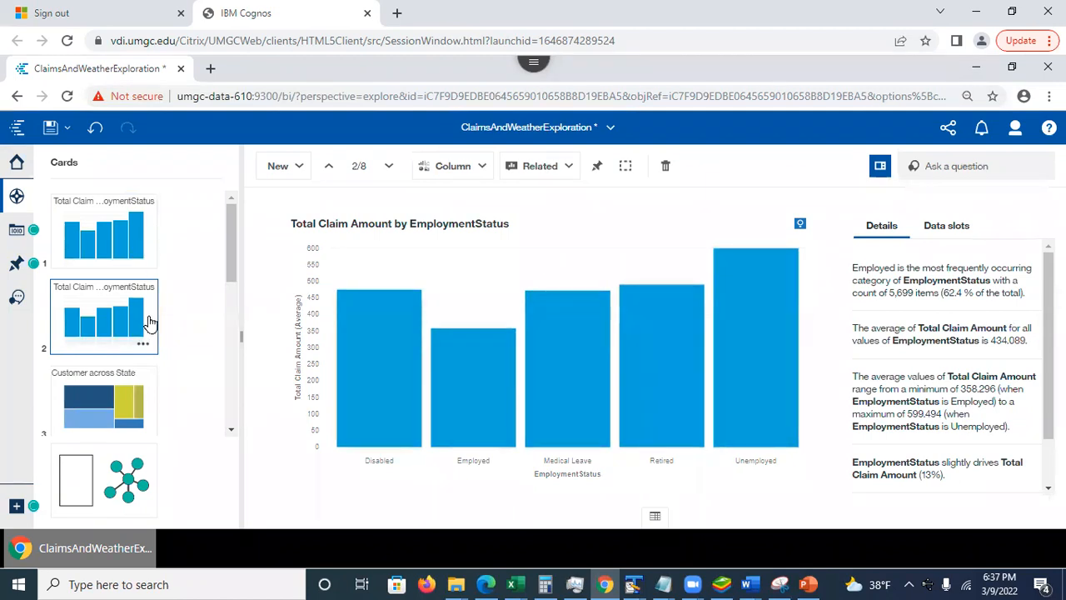
# Step: Add a local filter on Gender to the duplicated card, including only F
pyautogui.scroll(-1, 949, 367)
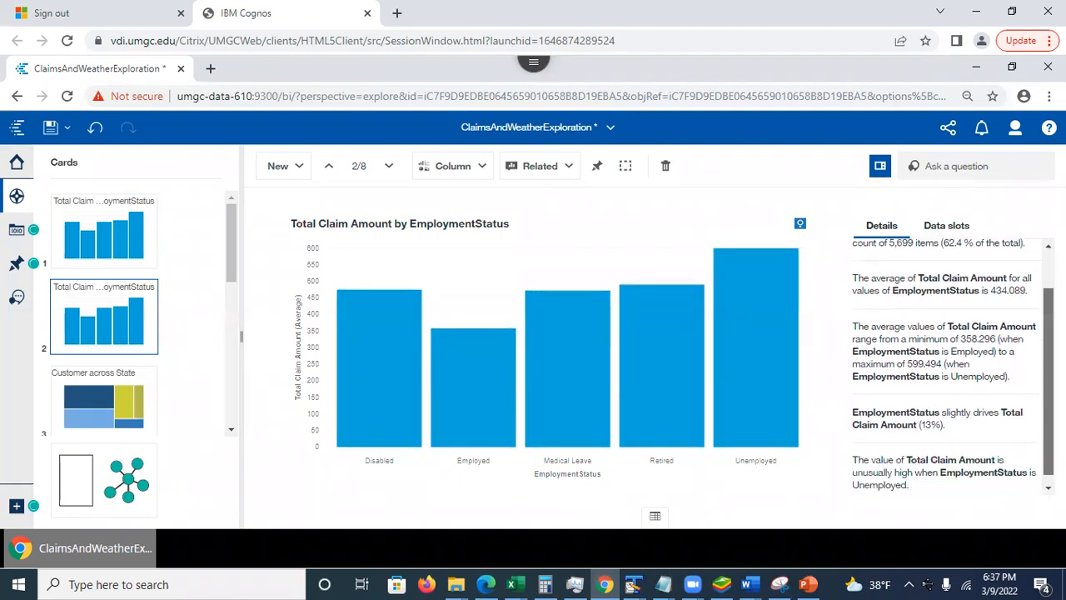
pyautogui.click(946, 226)
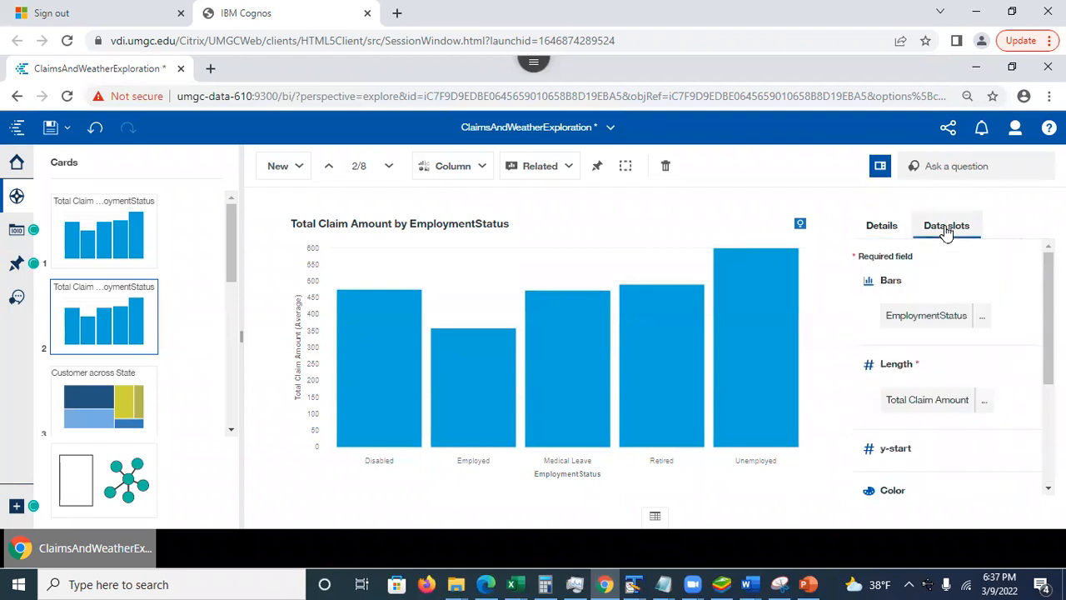
pyautogui.scroll(-3, 950, 367)
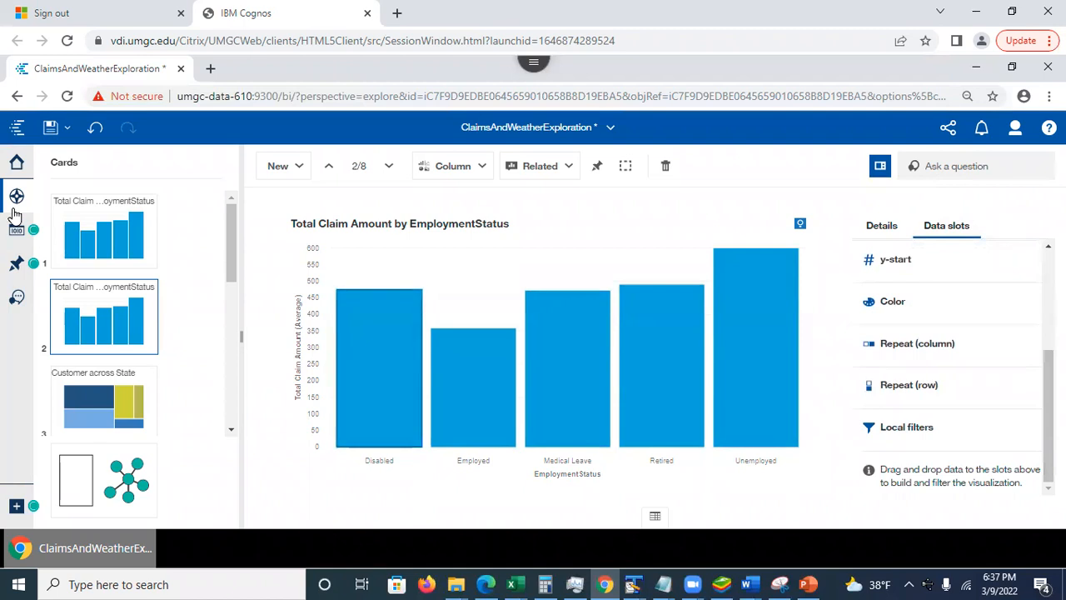
pyautogui.click(13, 233)
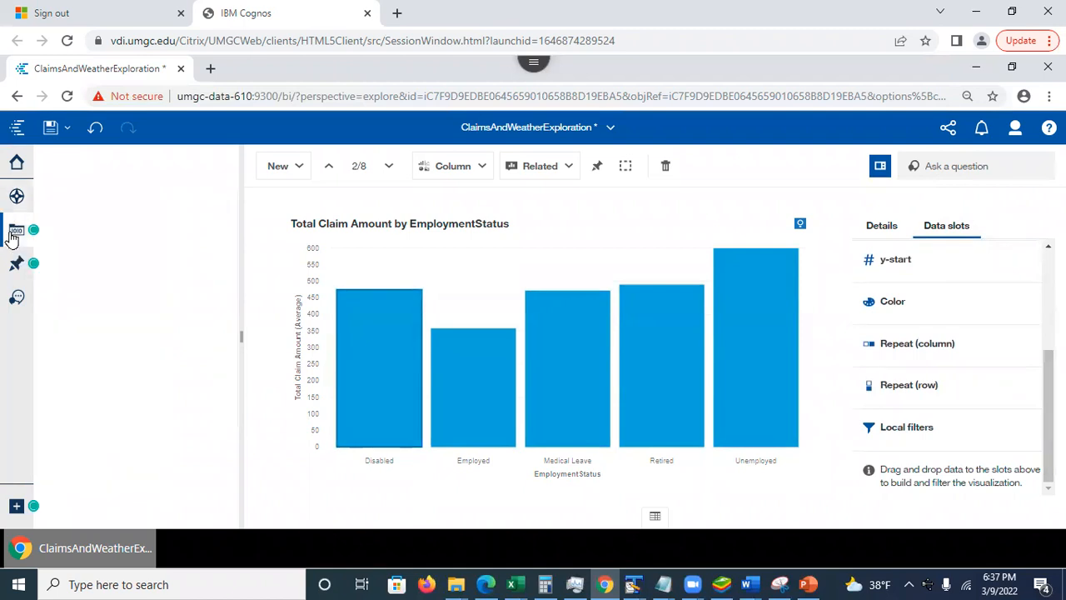
pyautogui.moveTo(231, 314); pyautogui.dragTo(247, 400)
pyautogui.moveTo(137, 394); pyautogui.dragTo(906, 439)
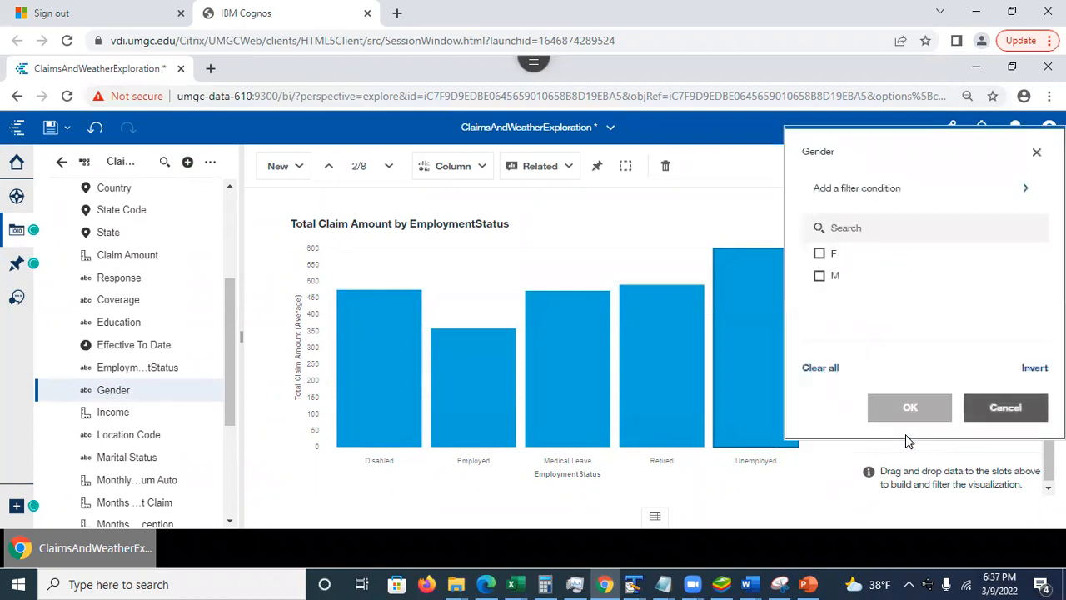
pyautogui.click(820, 255)
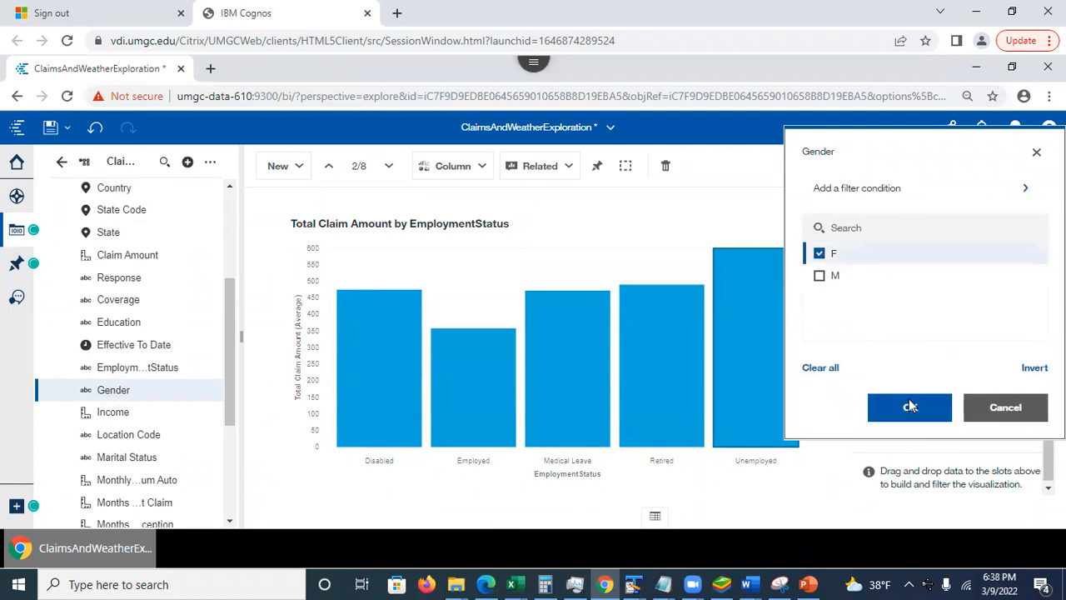
pyautogui.click(910, 410)
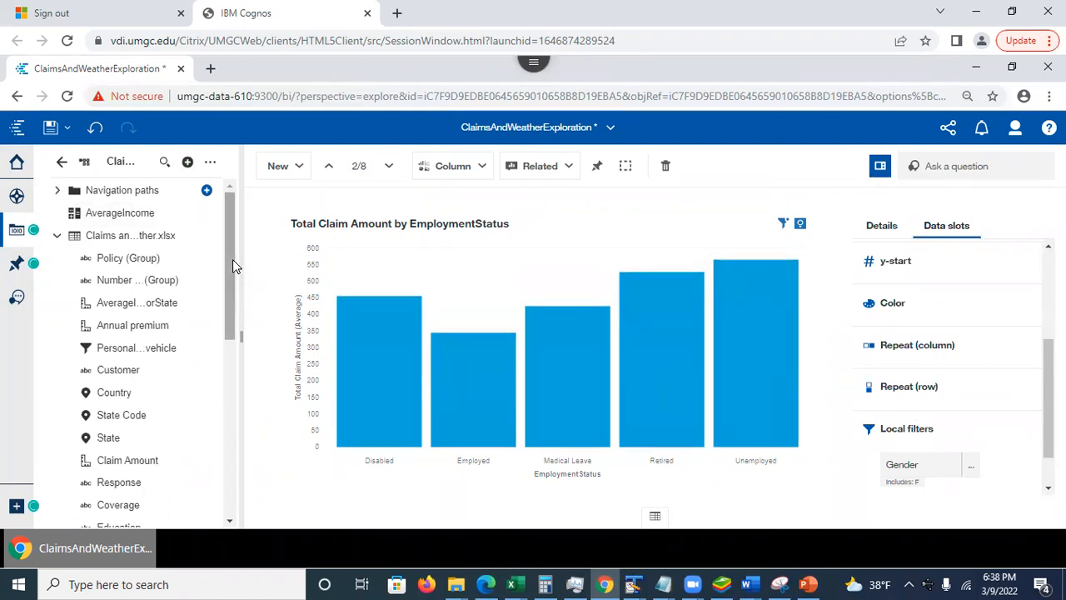
# Step: Add a local filter on Gender to the original Total Claim Amount by EmploymentStatus card, including only M
pyautogui.click(16, 197)
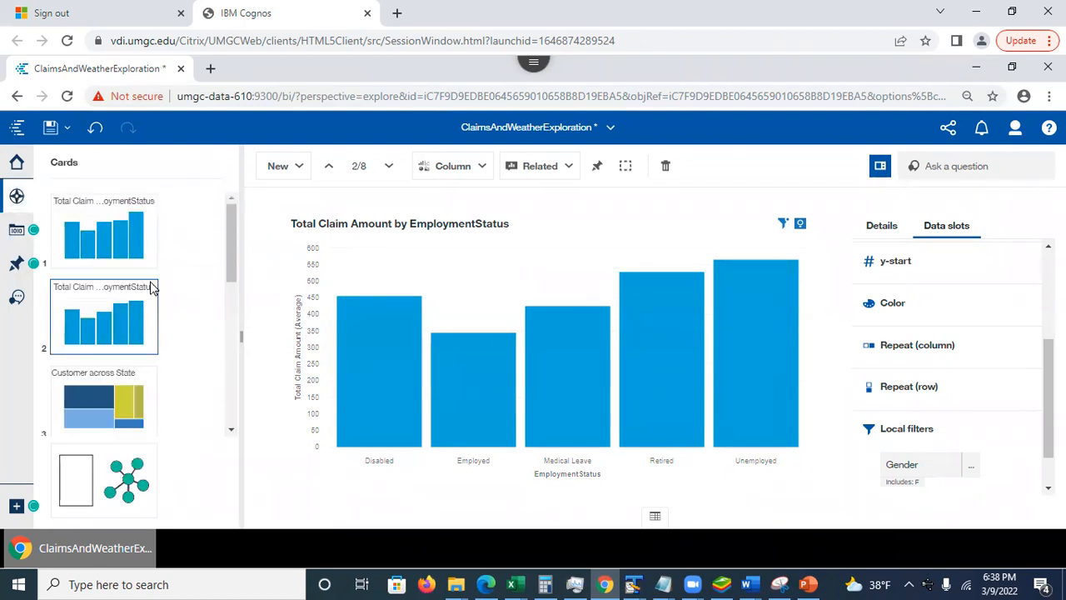
pyautogui.click(125, 240)
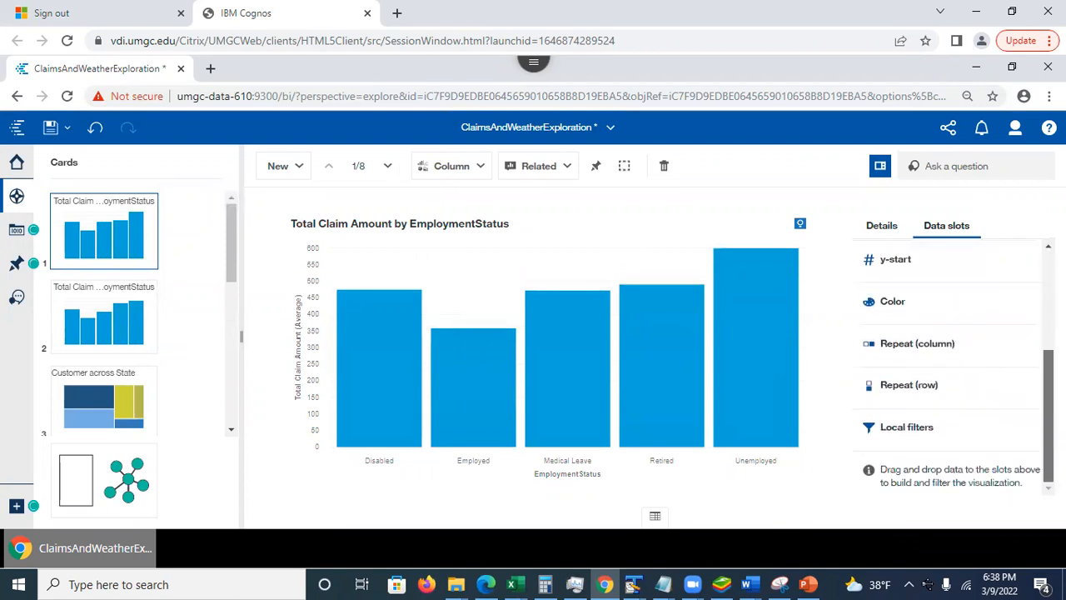
pyautogui.click(16, 230)
pyautogui.moveTo(232, 331); pyautogui.dragTo(242, 428)
pyautogui.moveTo(120, 366); pyautogui.dragTo(892, 442)
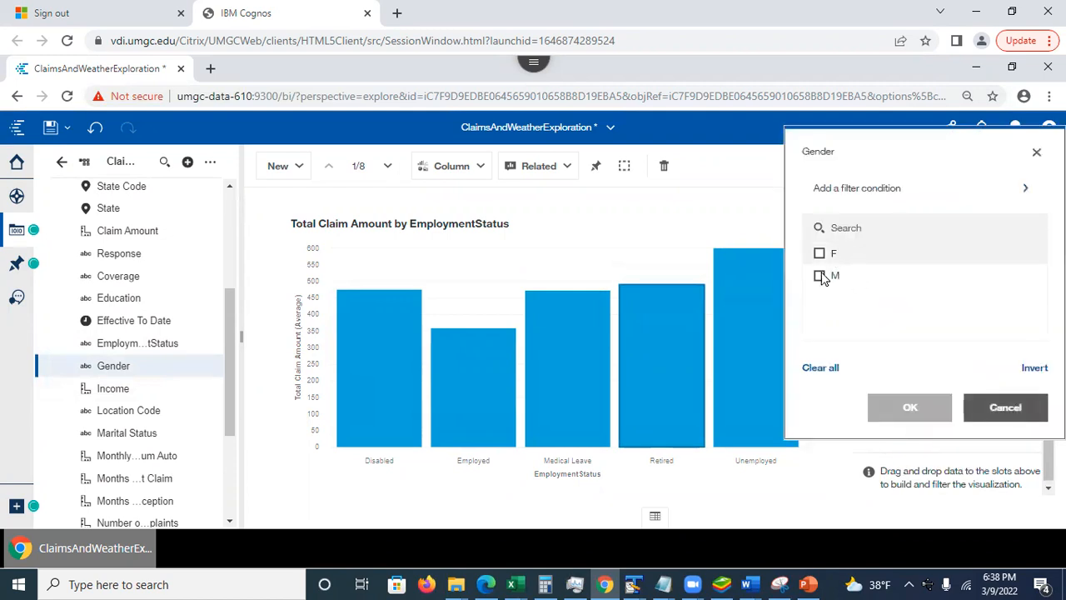
pyautogui.click(822, 278)
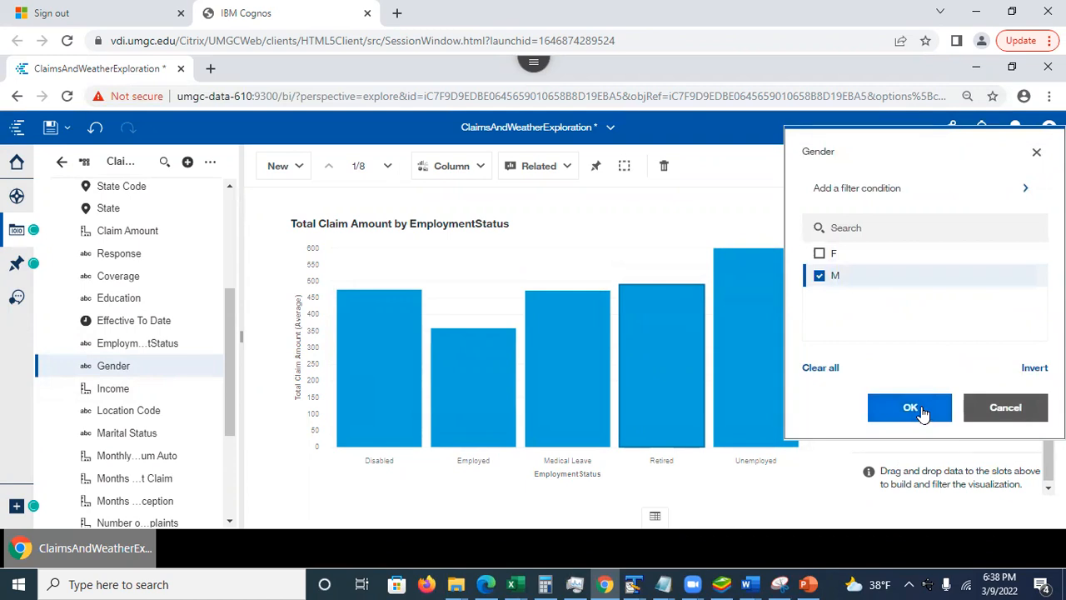
pyautogui.click(916, 407)
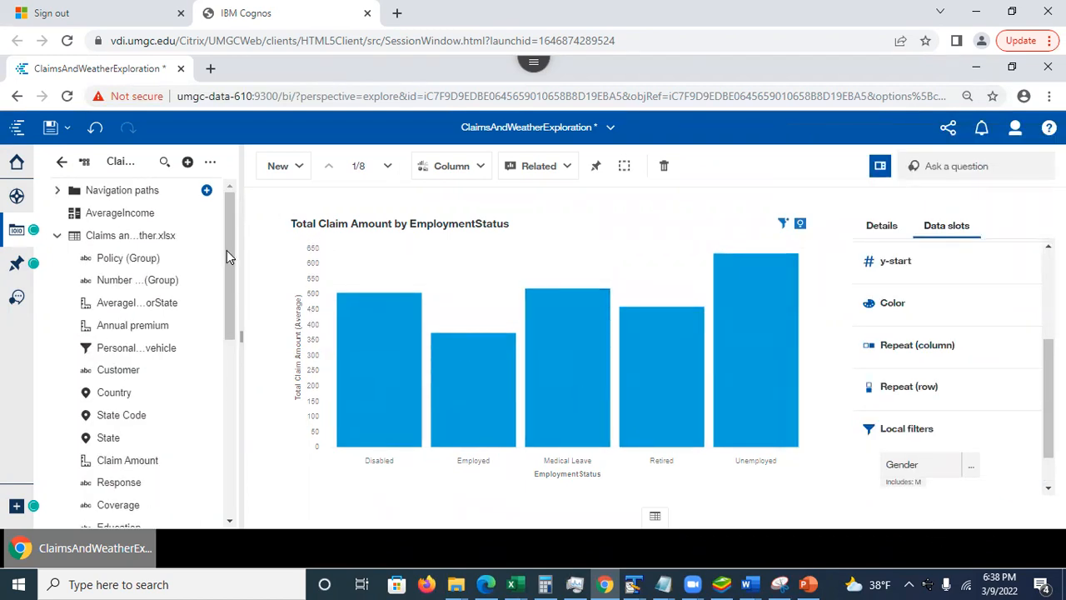
# Step: Create a comparison card from the two Total Claim Amount by EmploymentStatus cards filtered by gender
pyautogui.click(16, 195)
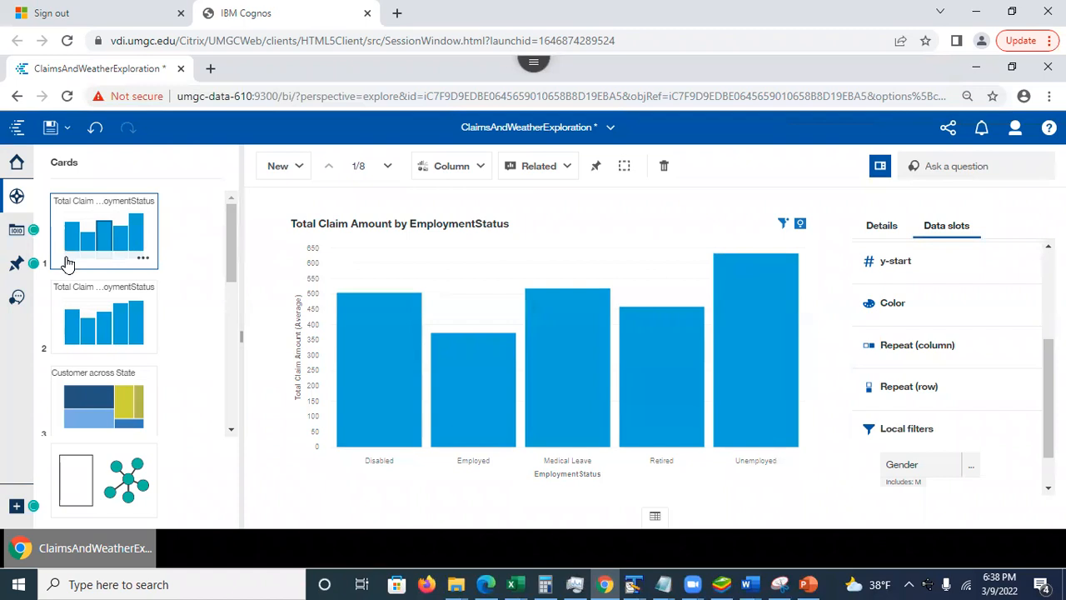
pyautogui.keyDown('ctrl'); pyautogui.click(151, 315); pyautogui.keyUp('ctrl')
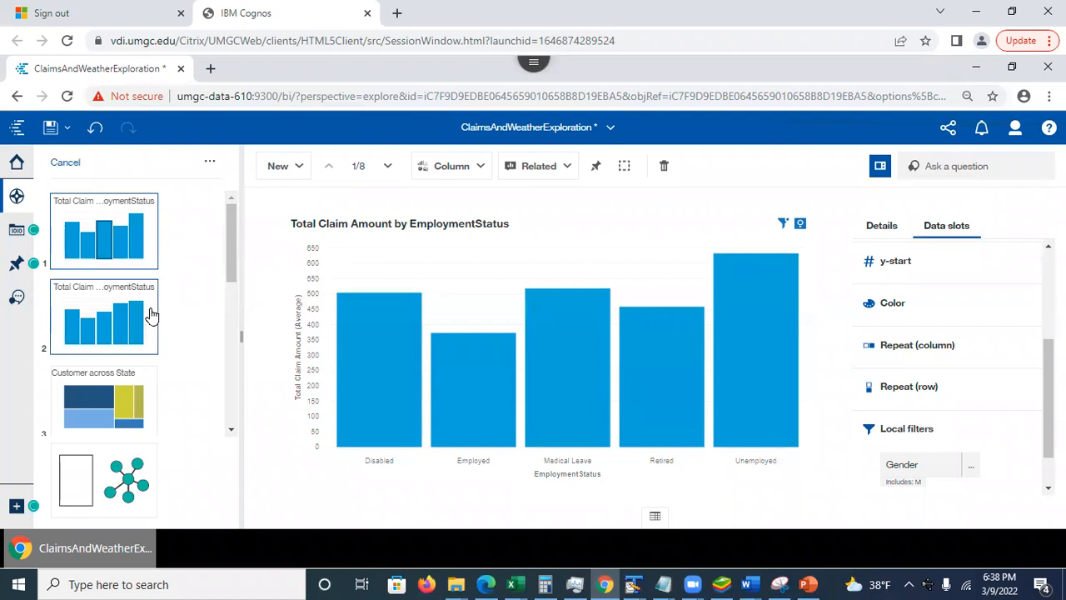
pyautogui.click(210, 165)
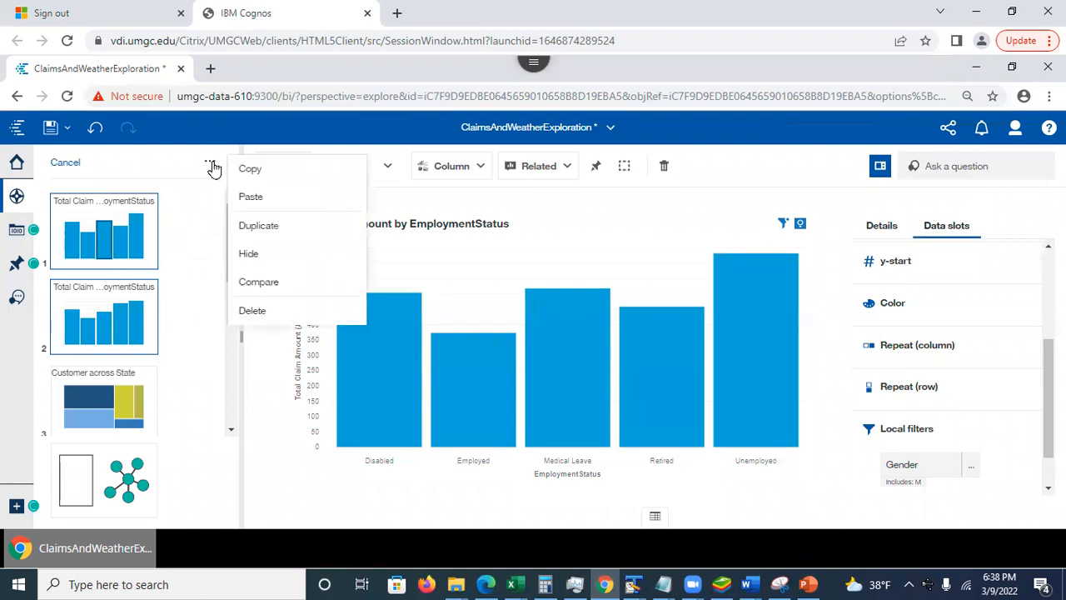
pyautogui.click(265, 288)
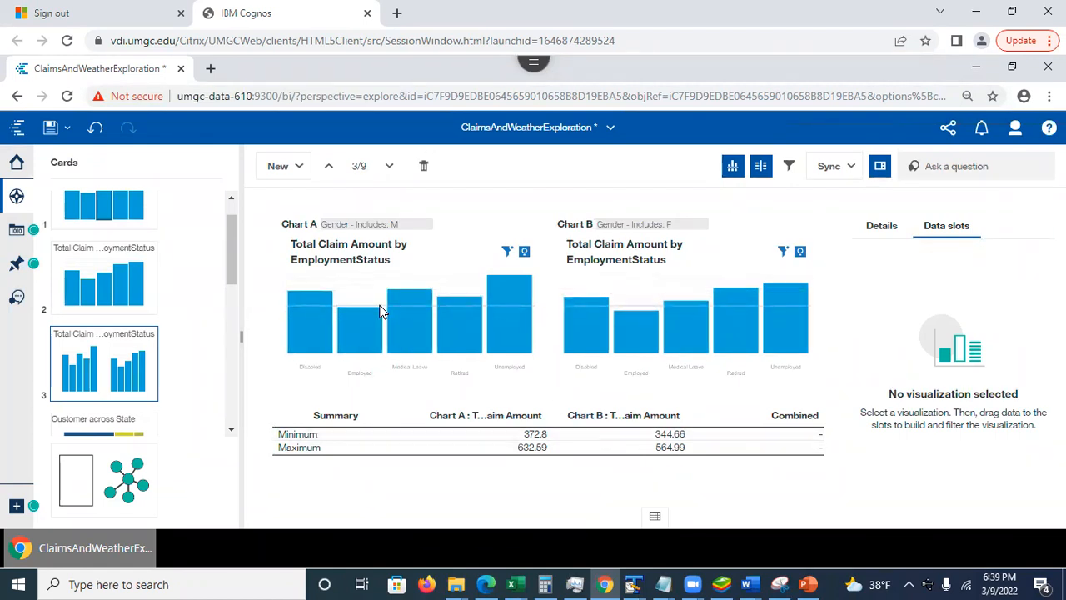
# Step: Examine the average claim amounts per employment status in Chart A and Chart B of the comparison card
pyautogui.moveTo(381, 315)
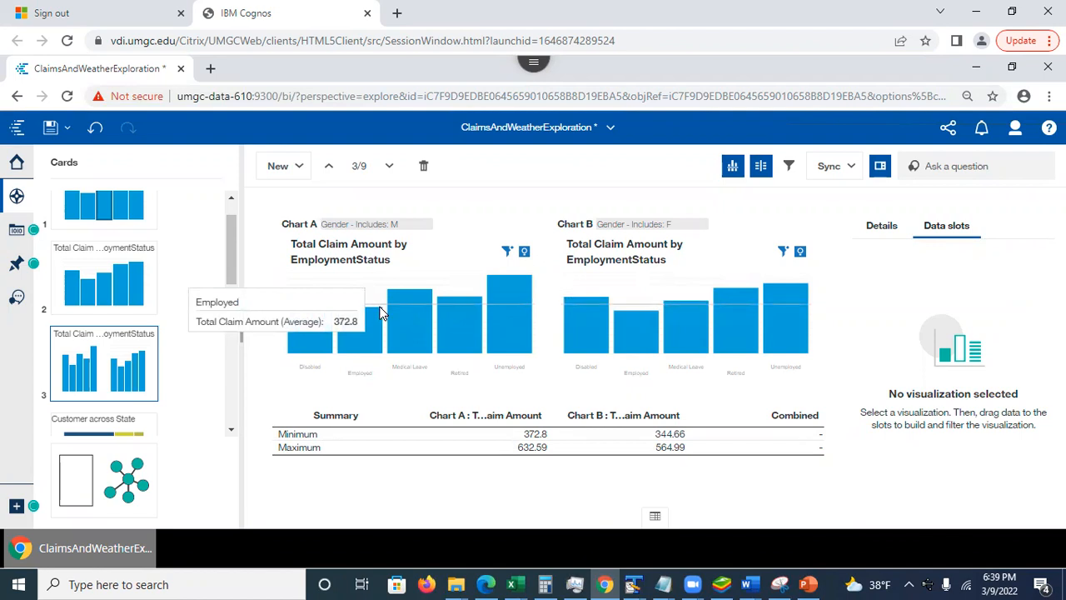
pyautogui.click(381, 315)
pyautogui.moveTo(381, 316)
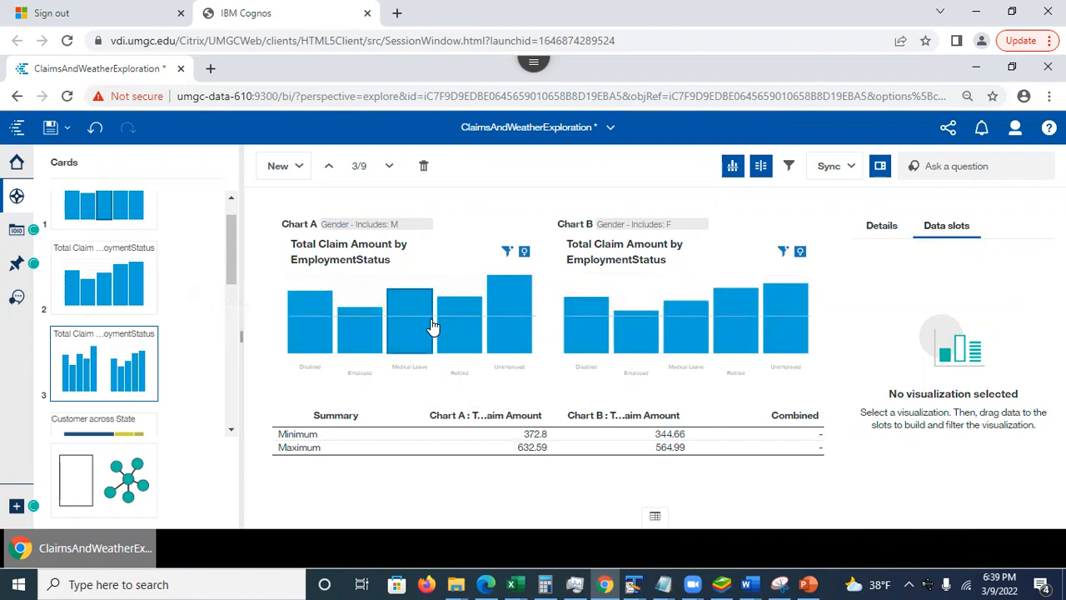
pyautogui.moveTo(438, 305)
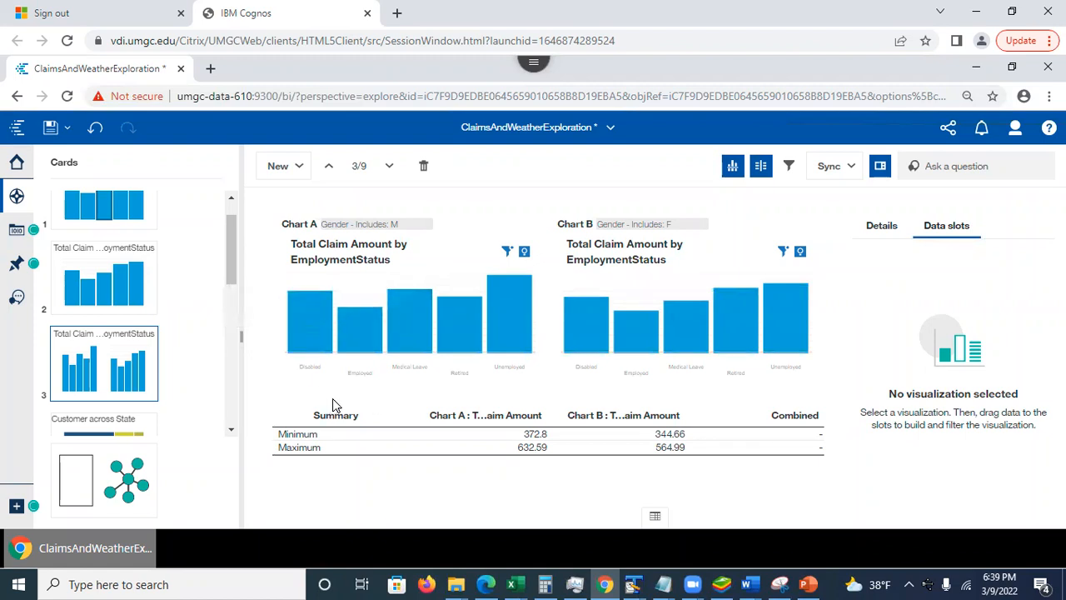
pyautogui.moveTo(319, 306)
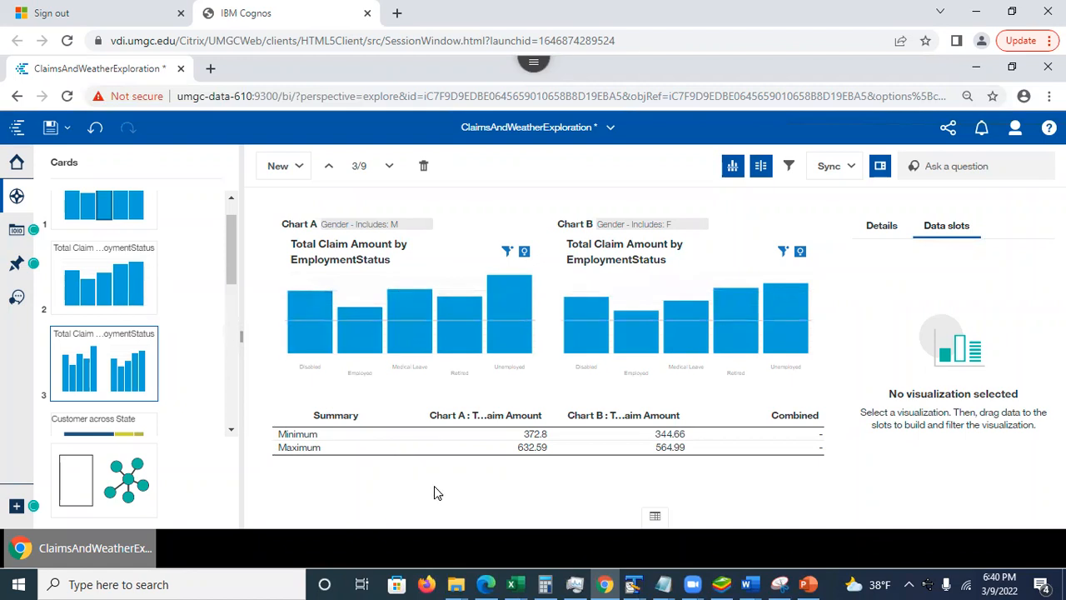
# Step: Save the exploration with the new comparison card
pyautogui.click(51, 129)
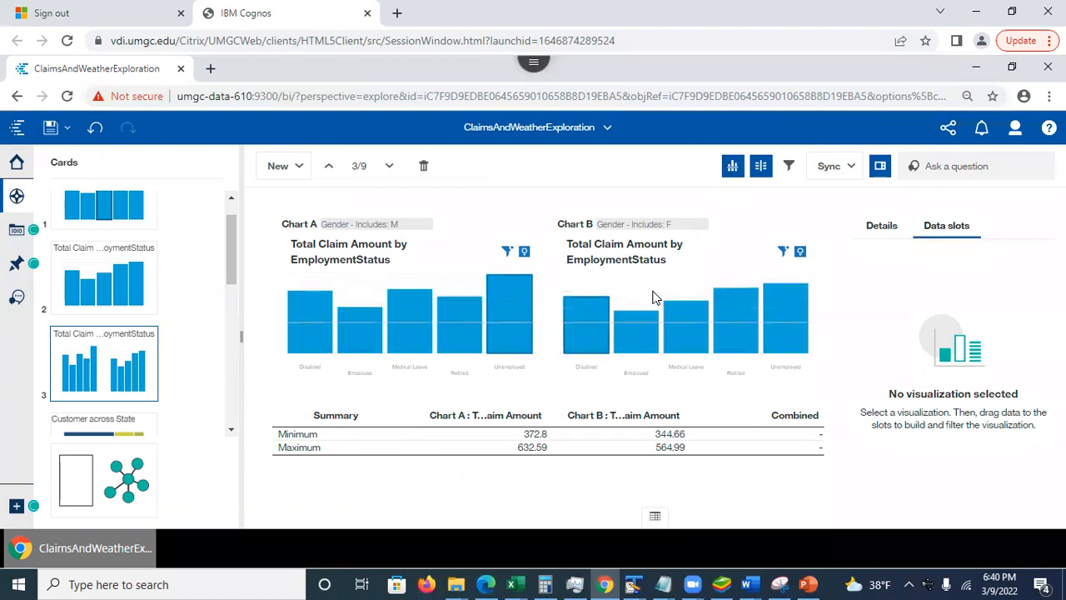
pyautogui.click(606, 130)
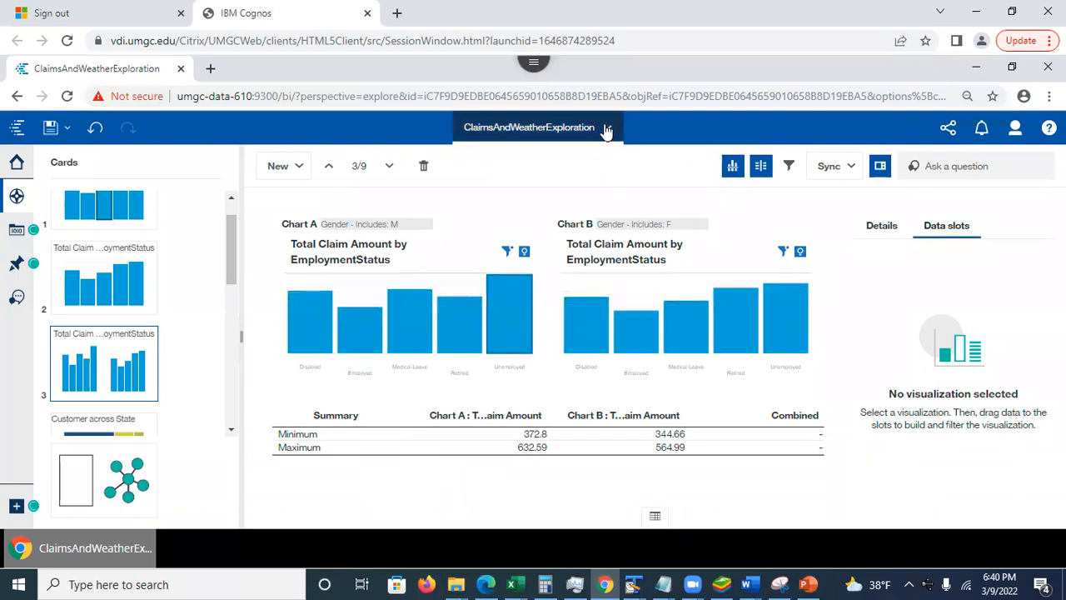
pyautogui.click(331, 497)
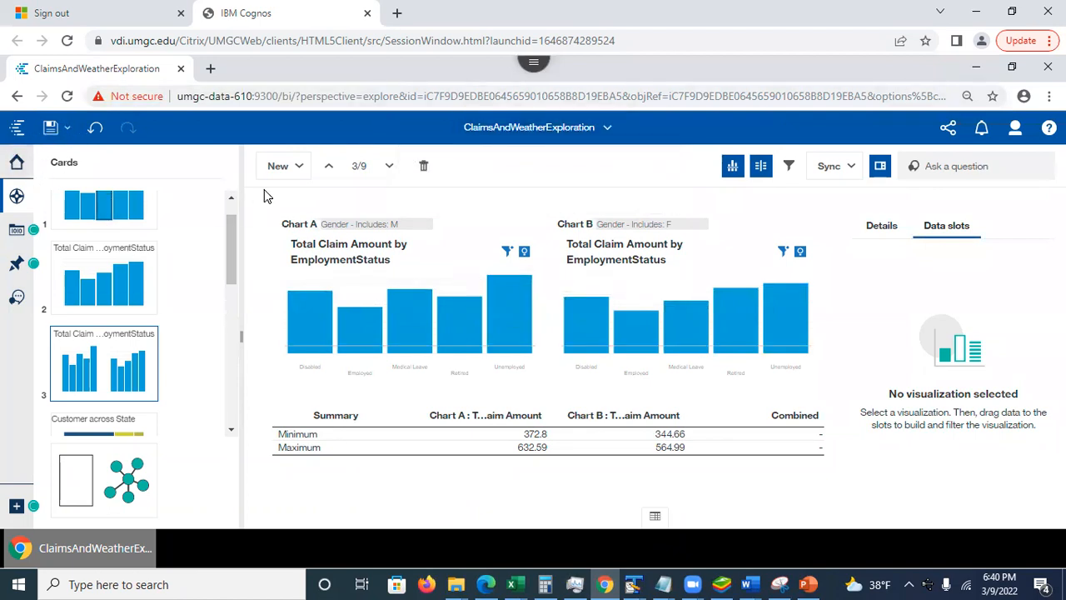
# Step: Add a blank card, view the available visualization types, and save the exploration
pyautogui.click(278, 166)
pyautogui.click(325, 240)
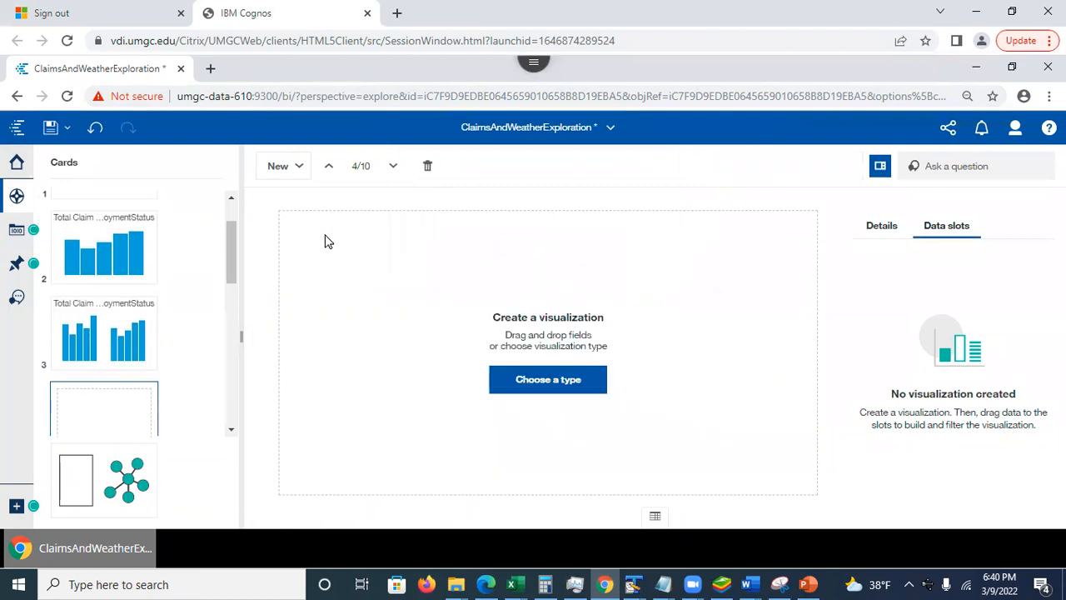
pyautogui.click(551, 388)
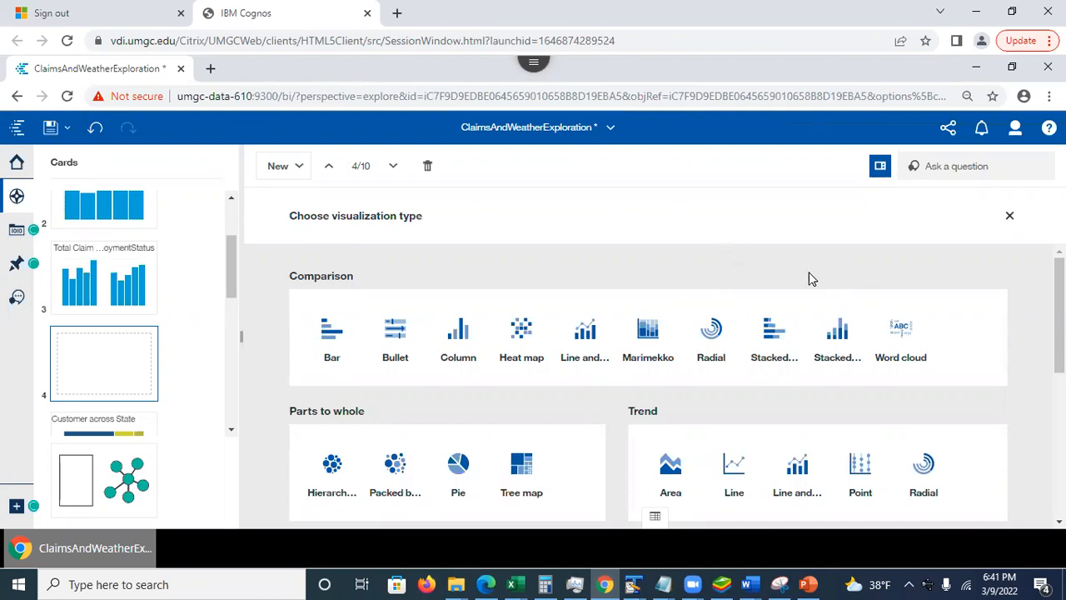
pyautogui.click(50, 134)
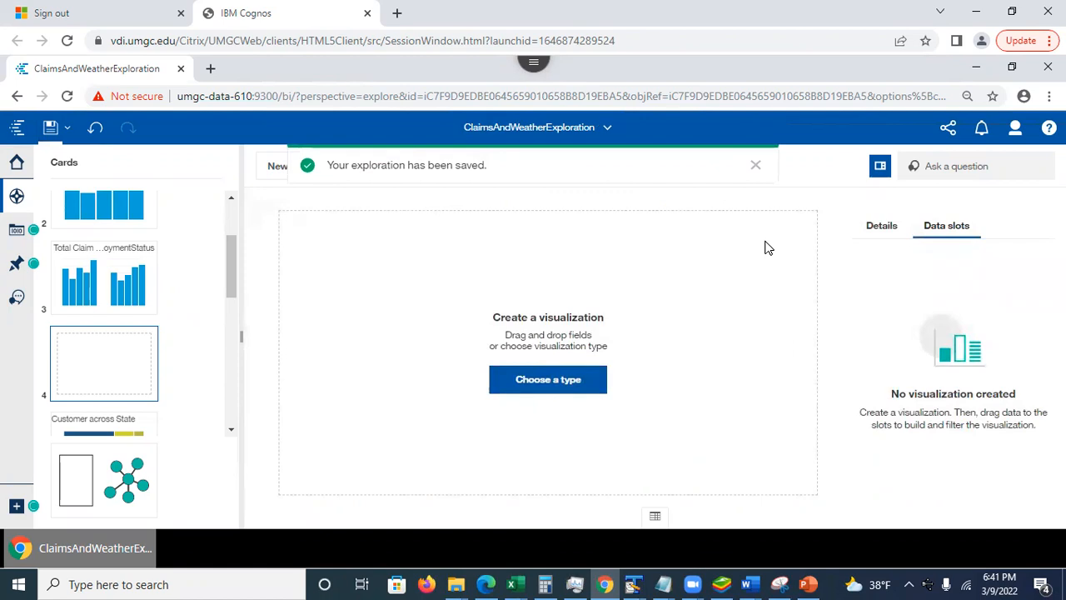
# Step: Switch to PowerPoint and review slides 44 and 45 on saving the exploration workspace and the short videos playlist
pyautogui.click(808, 584)
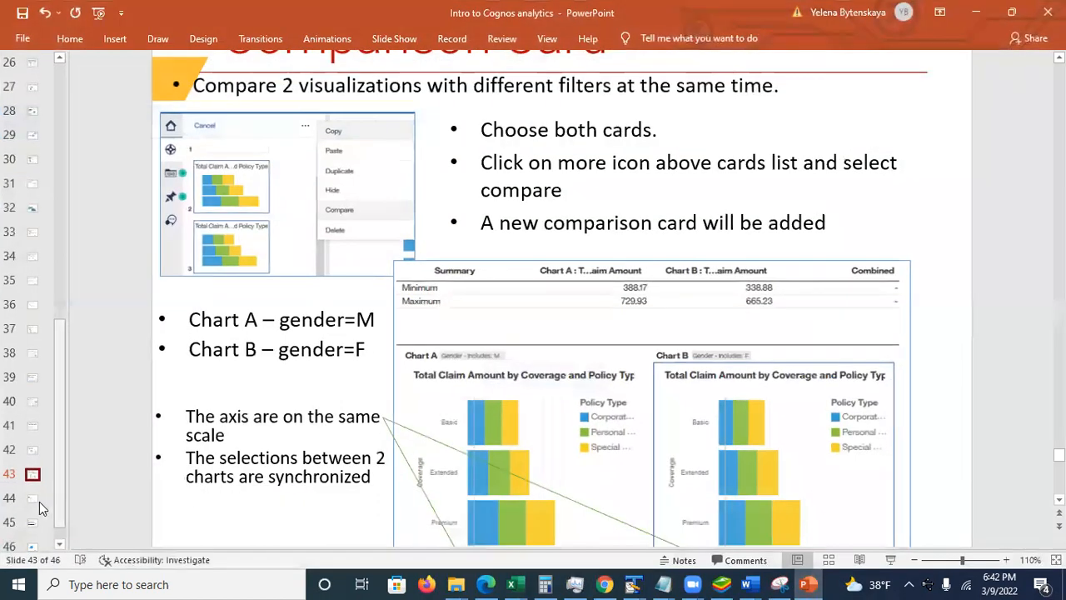
pyautogui.click(36, 500)
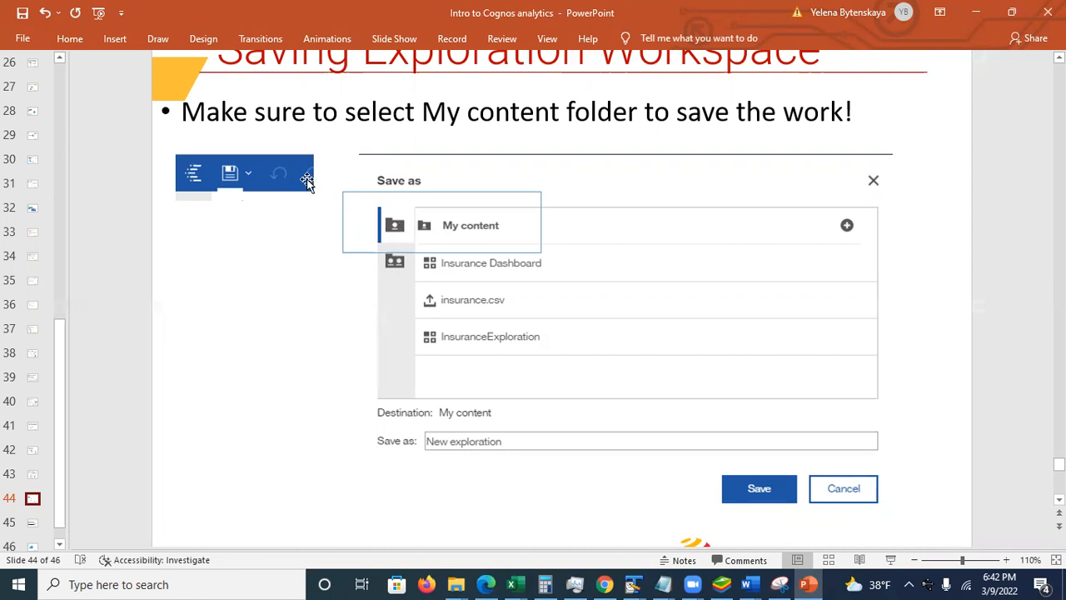
pyautogui.click(31, 523)
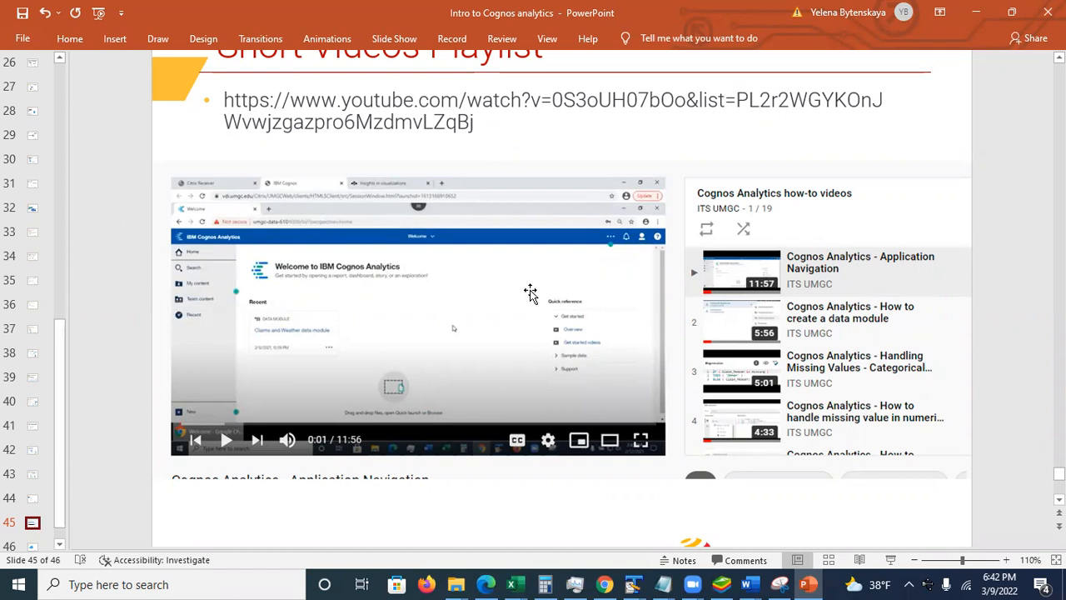
# Step: Switch to IBM Cognos Analytics, leave the exploration for the Welcome page, and display the team content folders
pyautogui.click(979, 15)
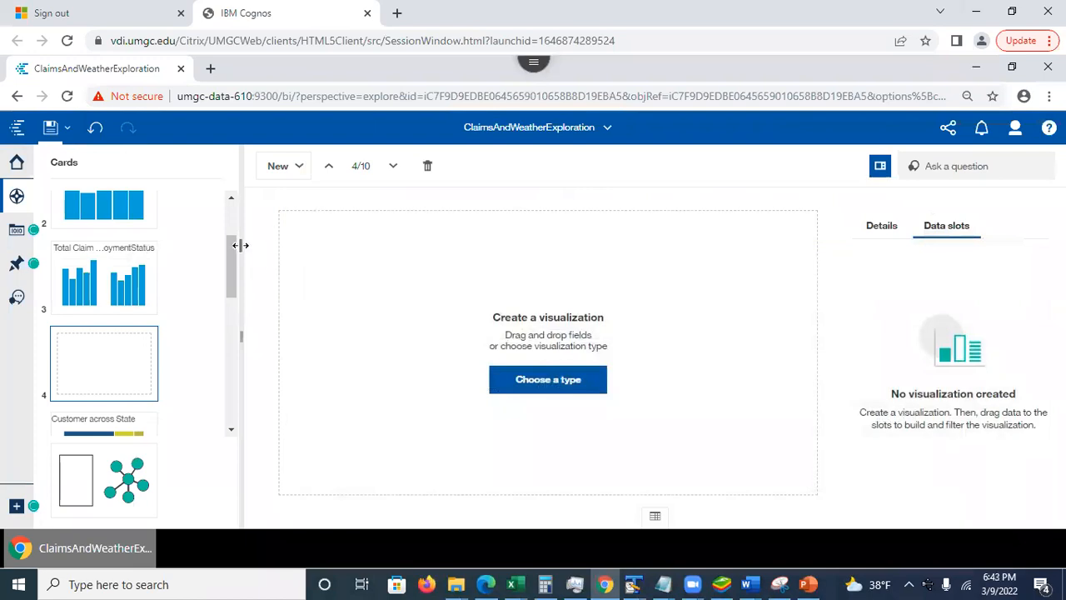
pyautogui.click(607, 128)
pyautogui.click(516, 167)
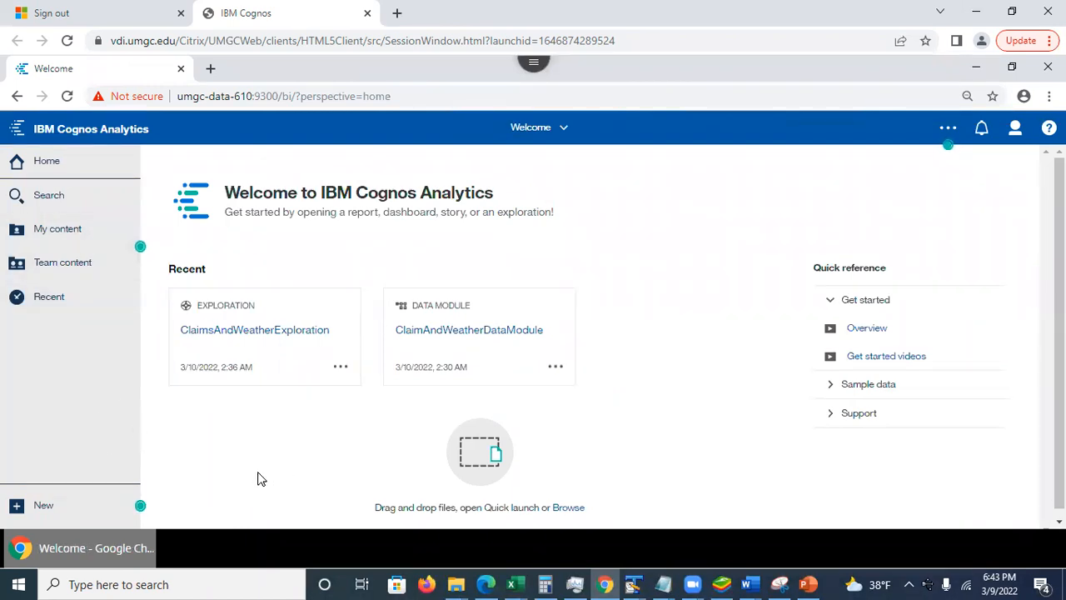
pyautogui.click(75, 267)
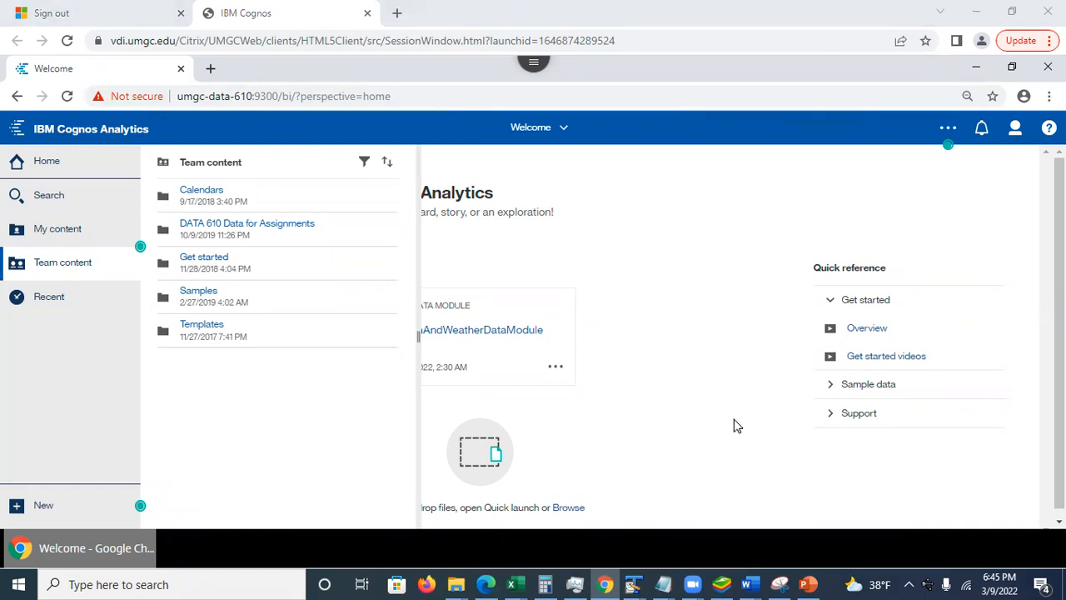
# Step: View March 9 in the Windows March 2022 calendar, and dismiss the calendar
pyautogui.click(1001, 582)
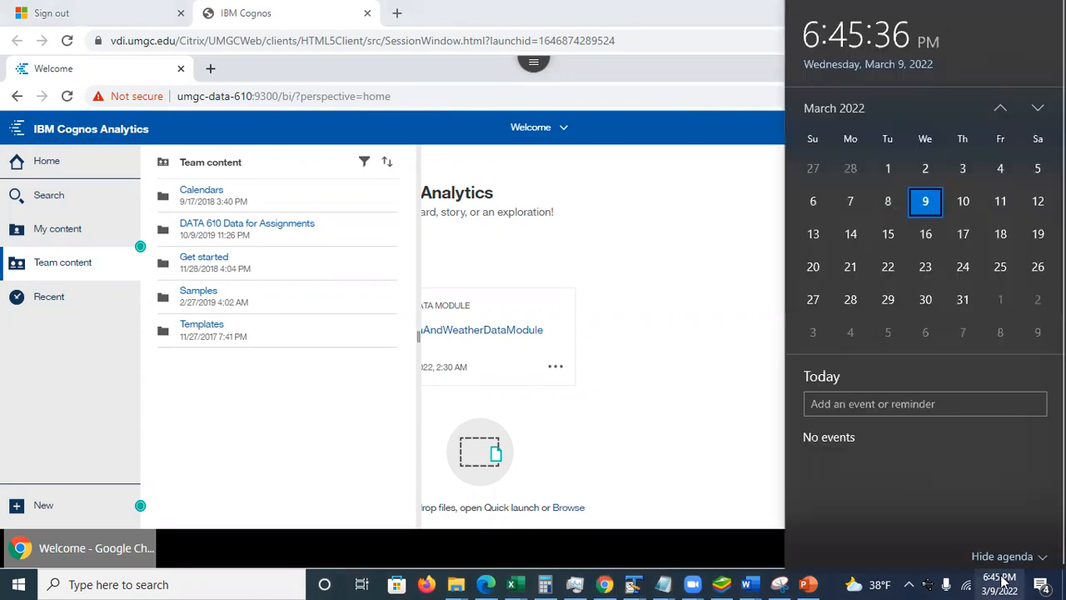
pyautogui.click(926, 203)
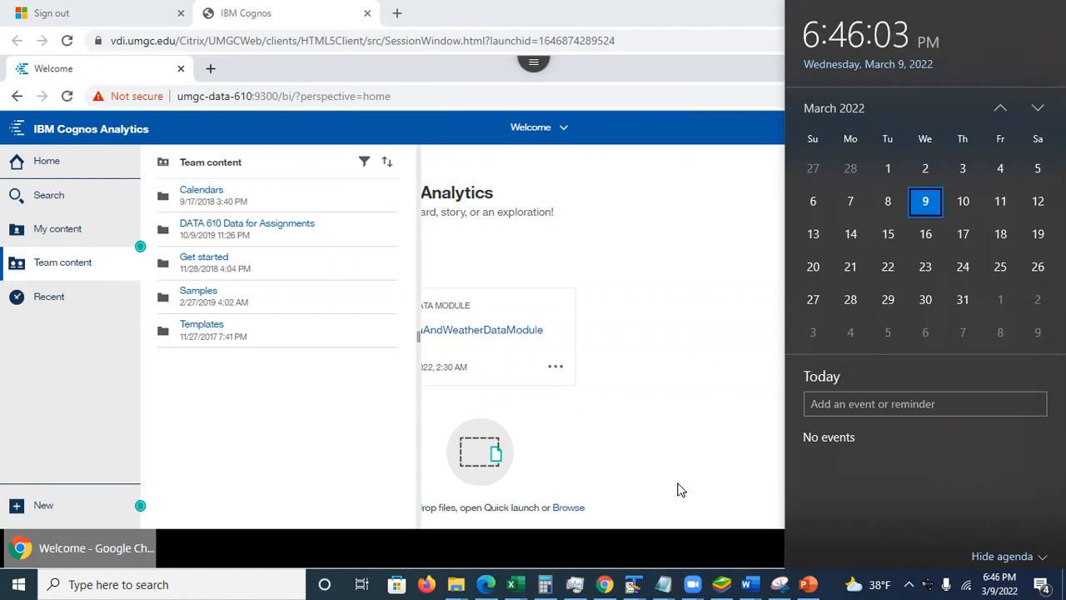
pyautogui.click(293, 417)
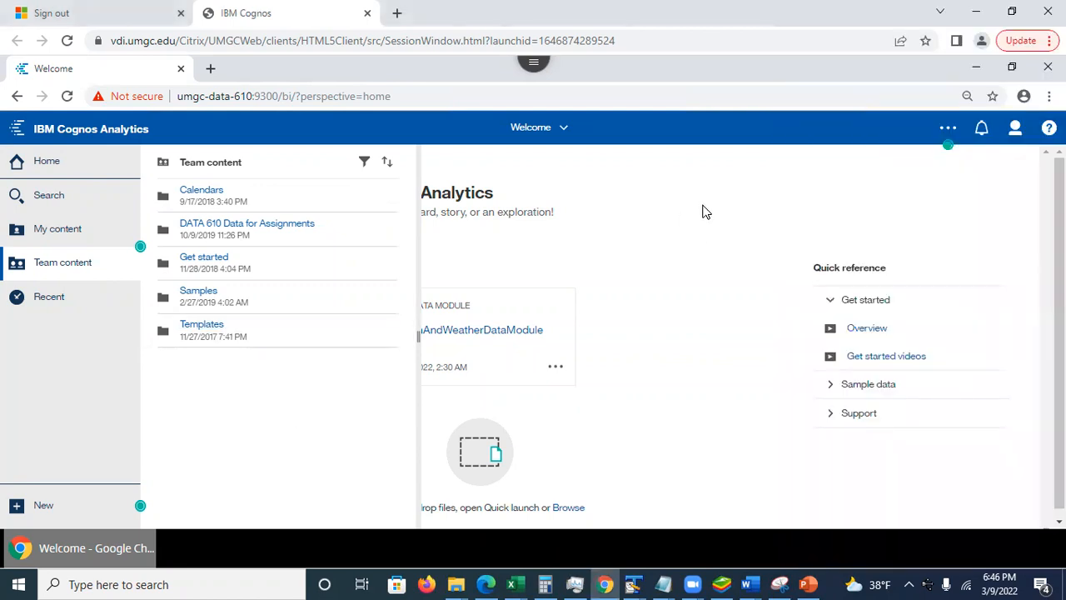